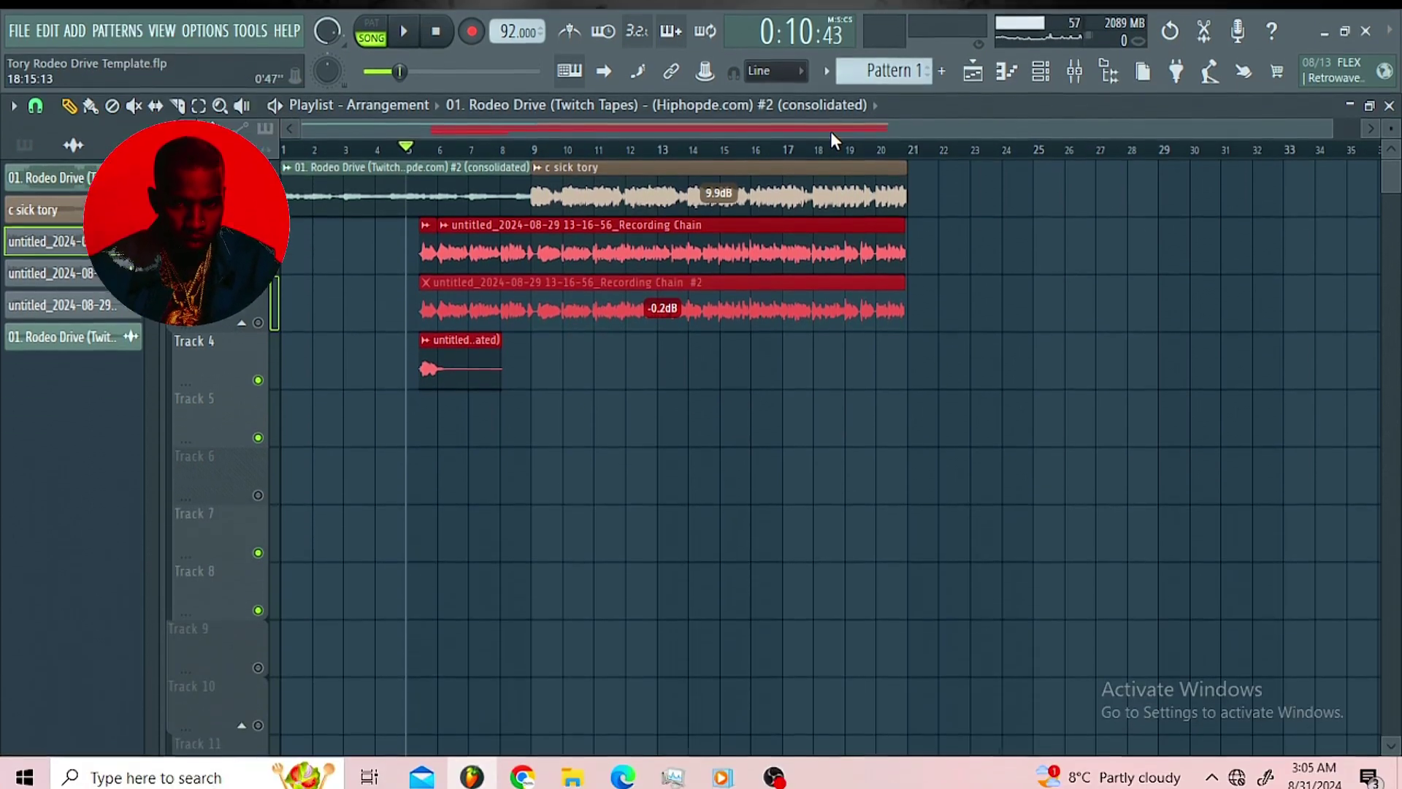
Solo Track 3 in the playlist and set the playlist snap to (none).
key(space)
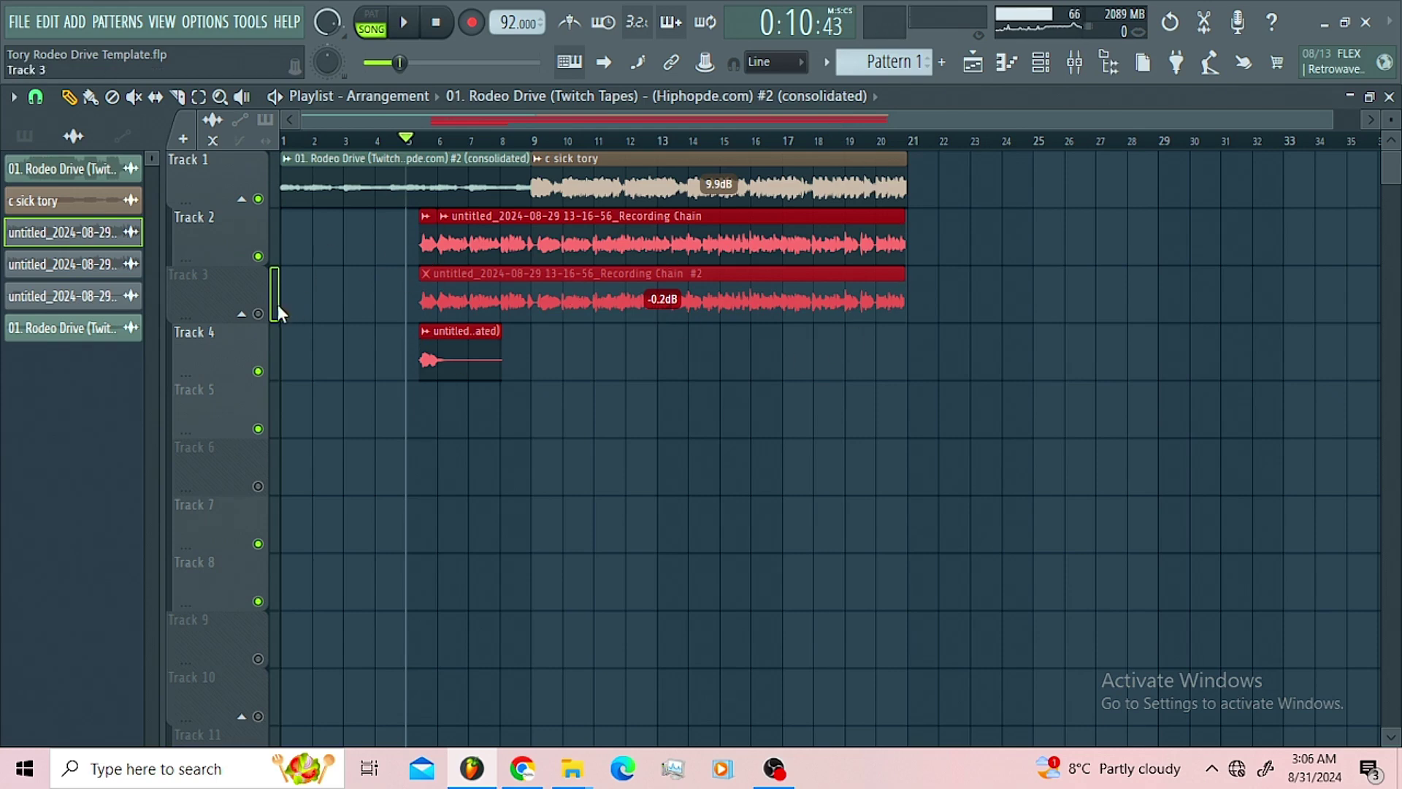
right_click(260, 315)
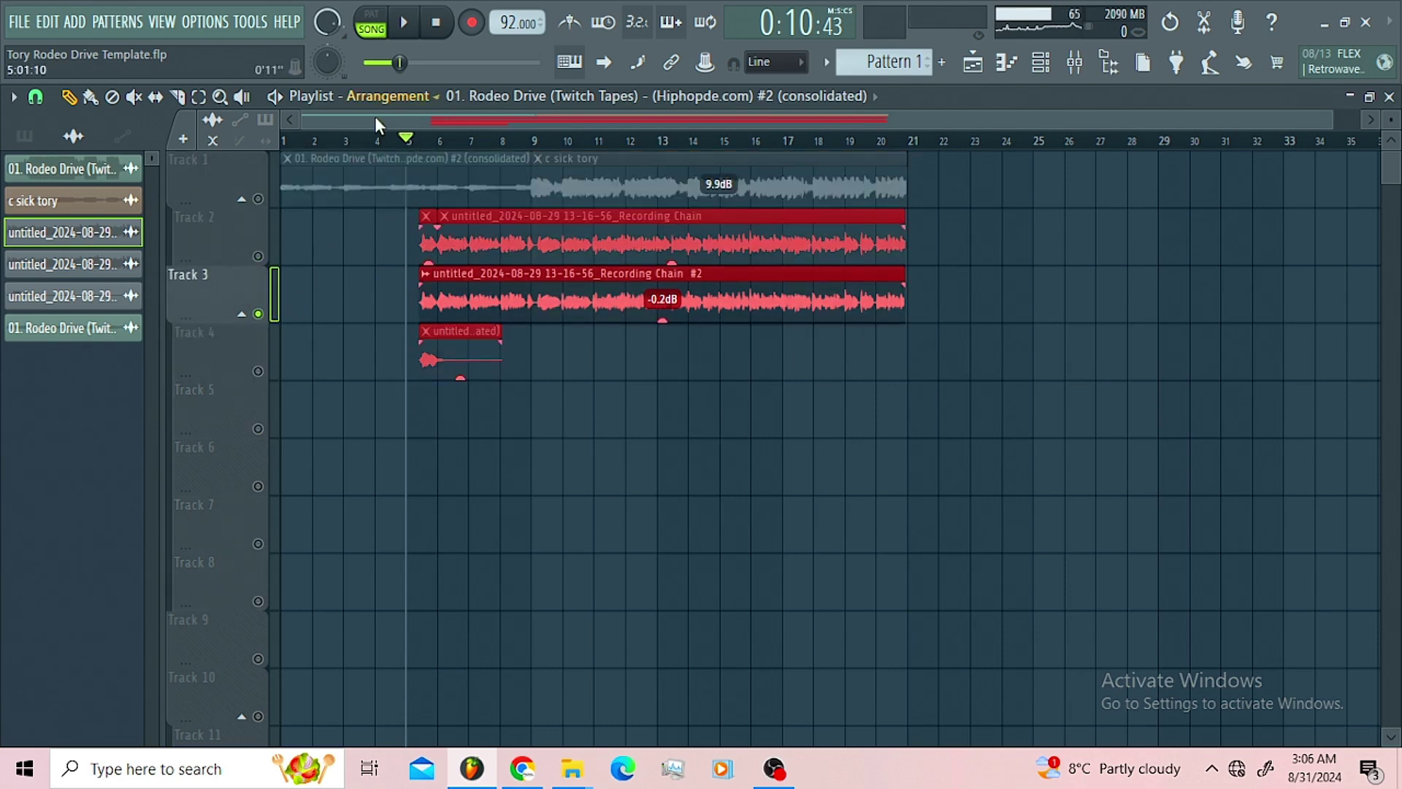
click(35, 97)
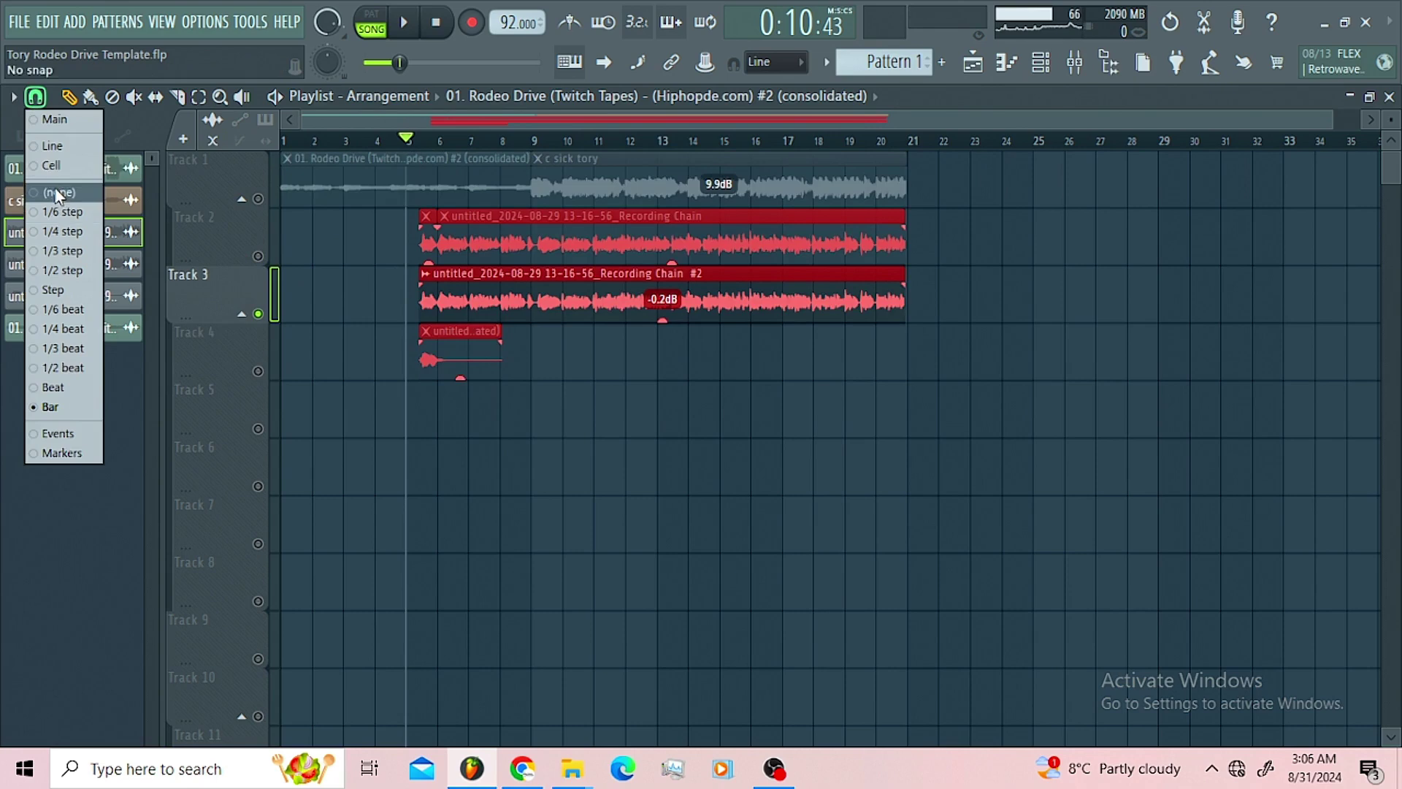
click(58, 203)
Play back soloed Track 3, and compare it with Track 2 soloed alongside an unmuted Track 4.
key(space)
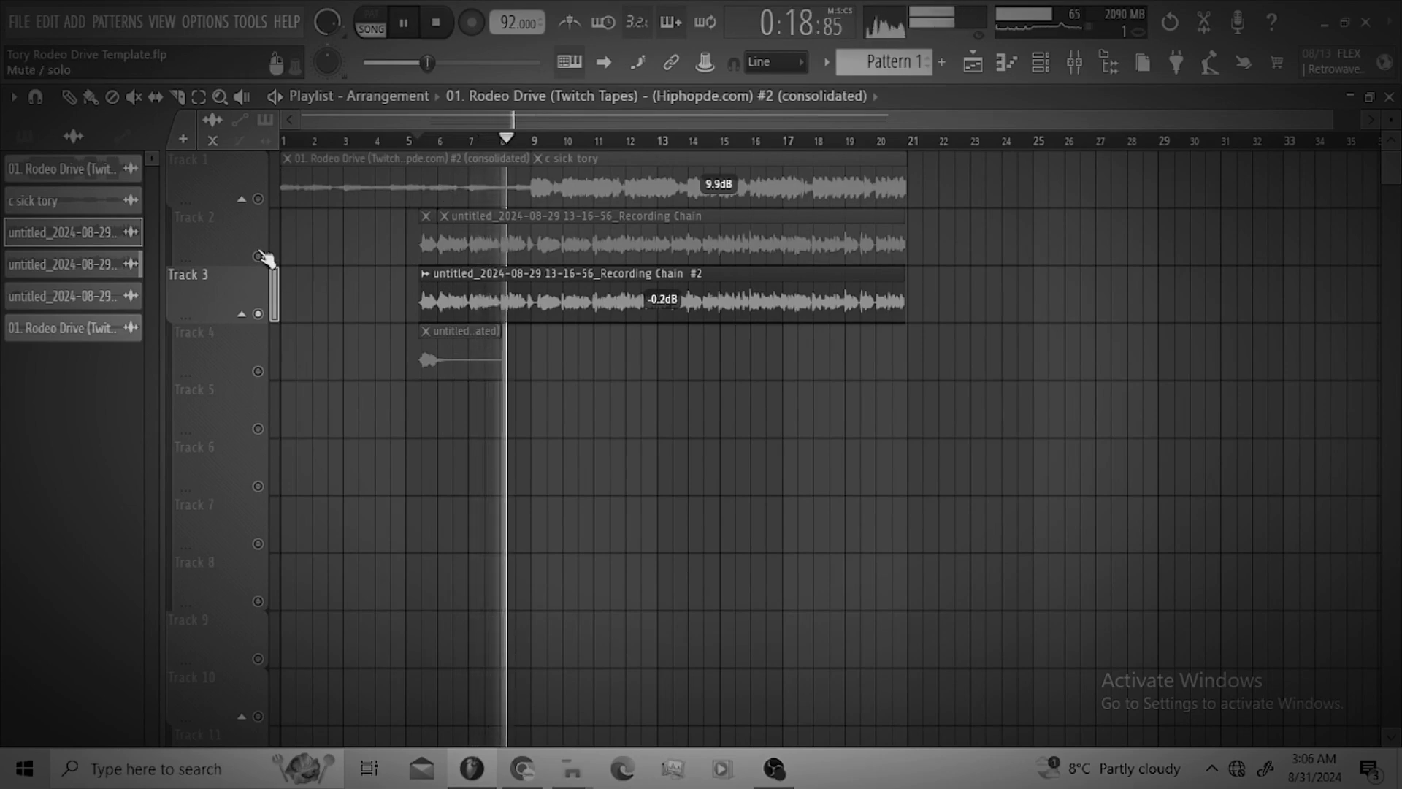
key(space)
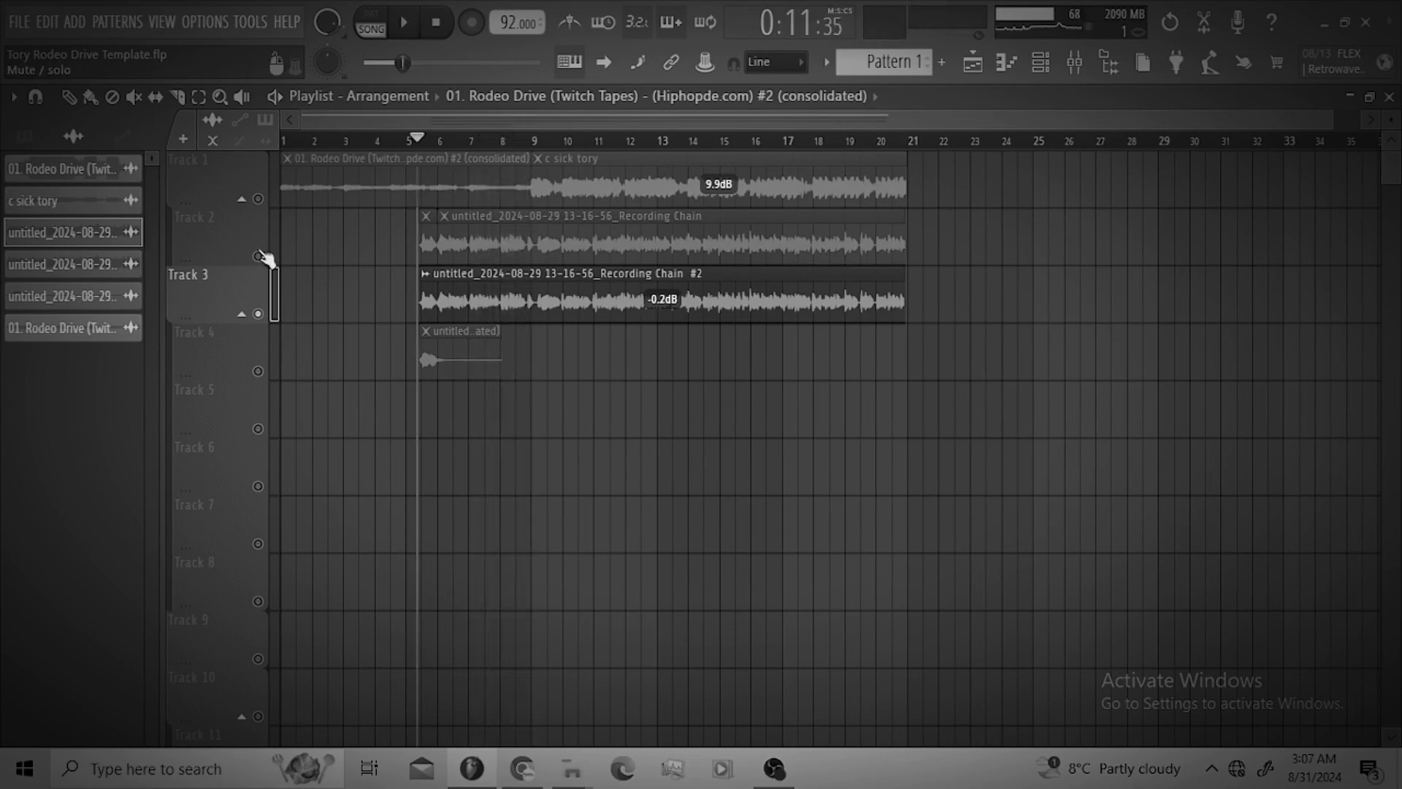
right_click(258, 256)
key(space)
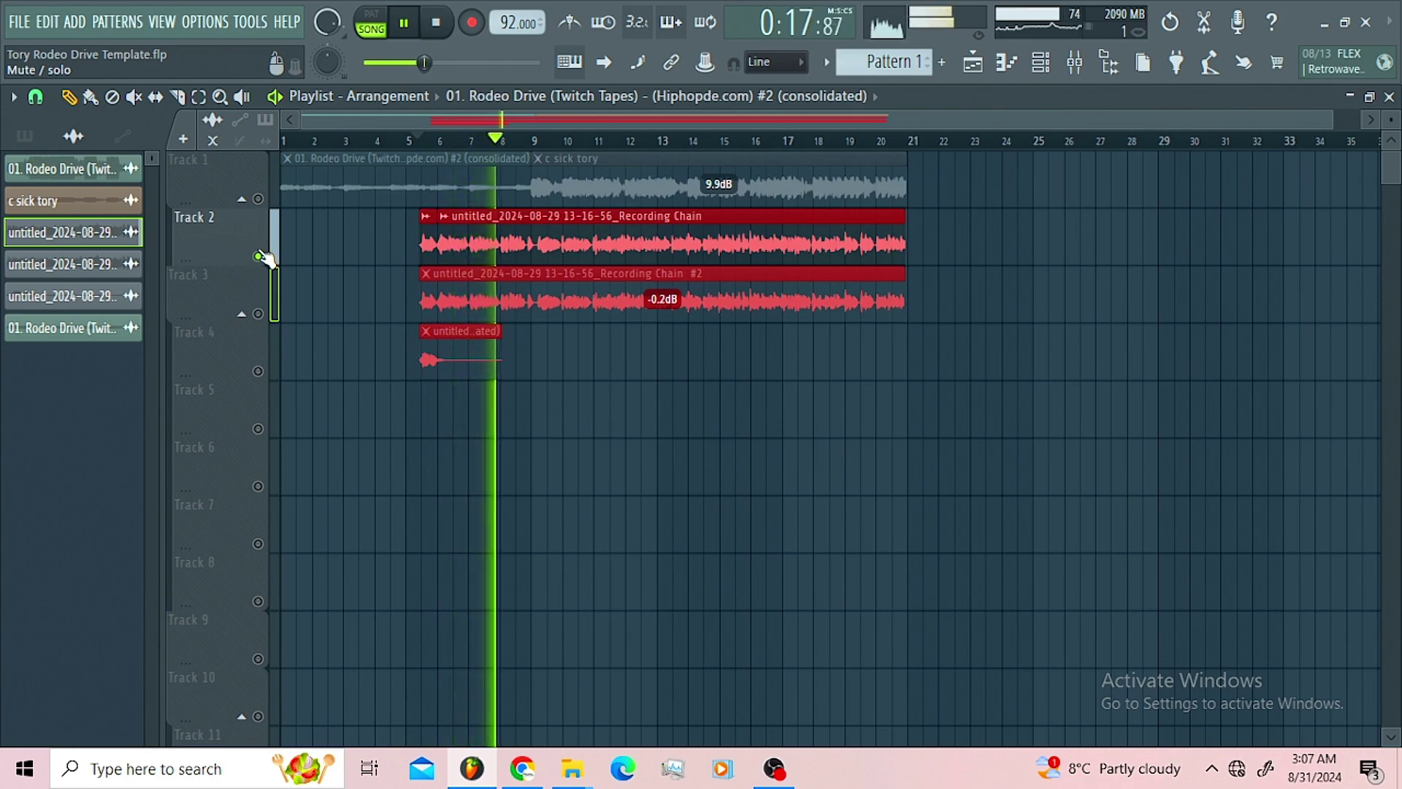
click(259, 371)
key(space)
key(space)
key(space)
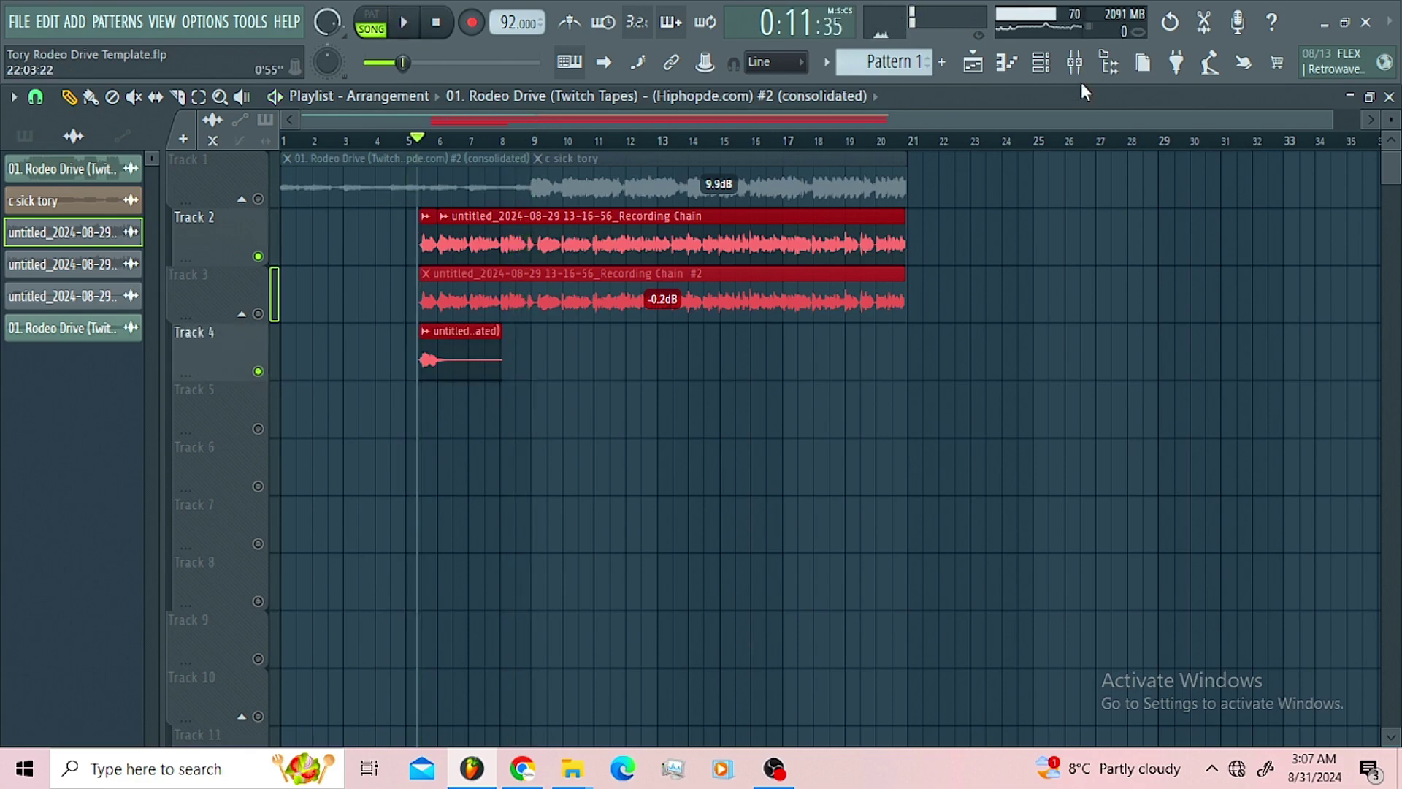
Select the Main Lead mixer track and mute the Shine, Shine Enhance, Light Reflections, Crispy 3 Send and Reverb tracks.
click(1081, 72)
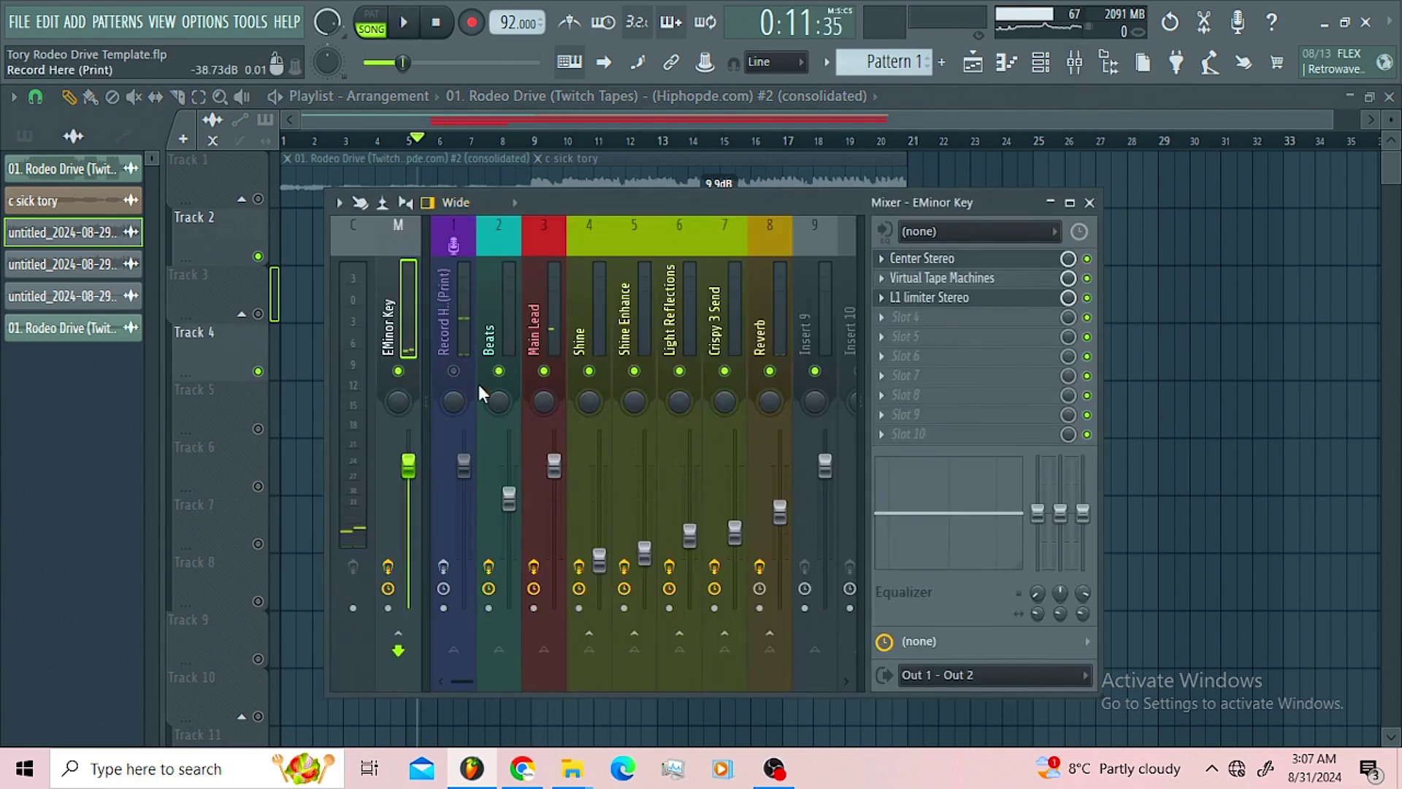
click(537, 339)
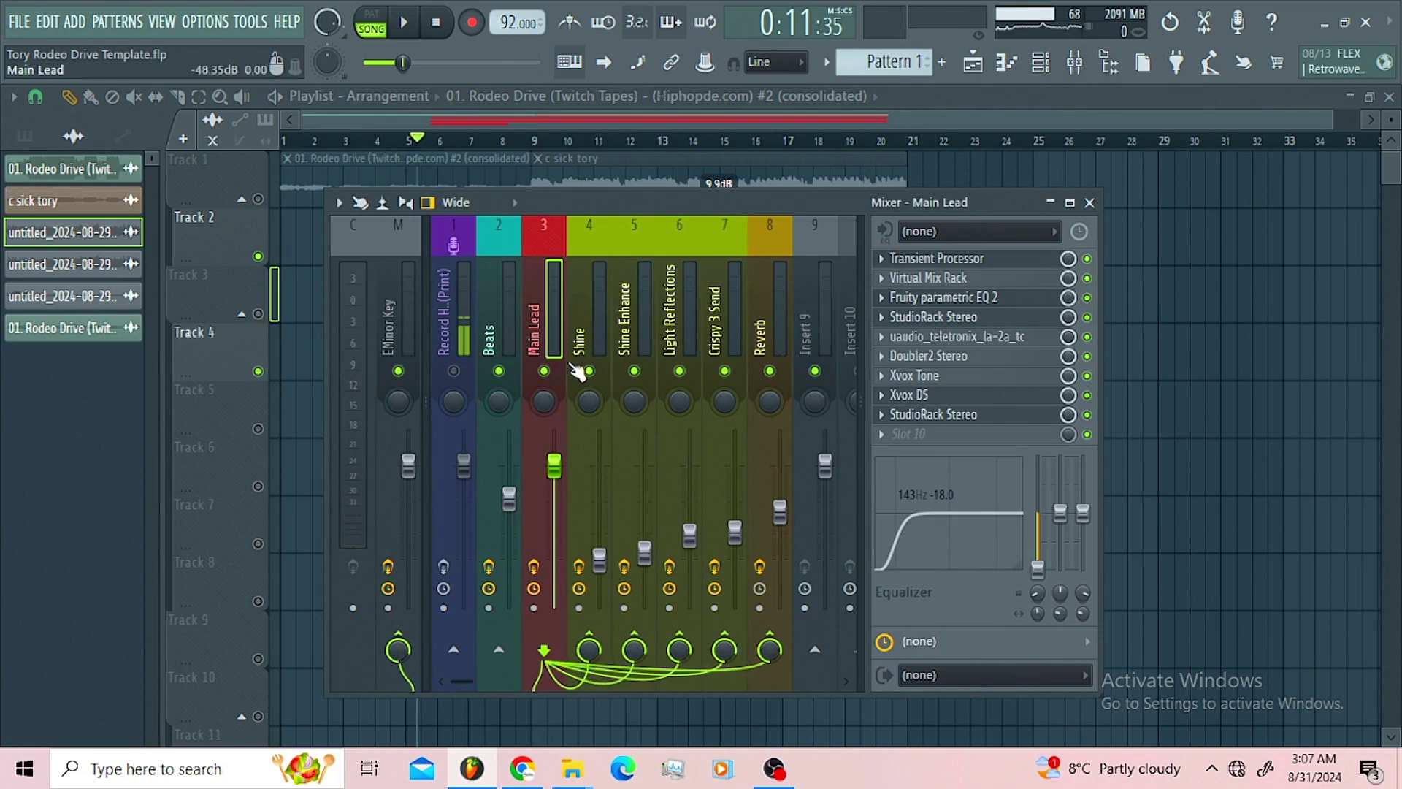
click(590, 370)
click(635, 372)
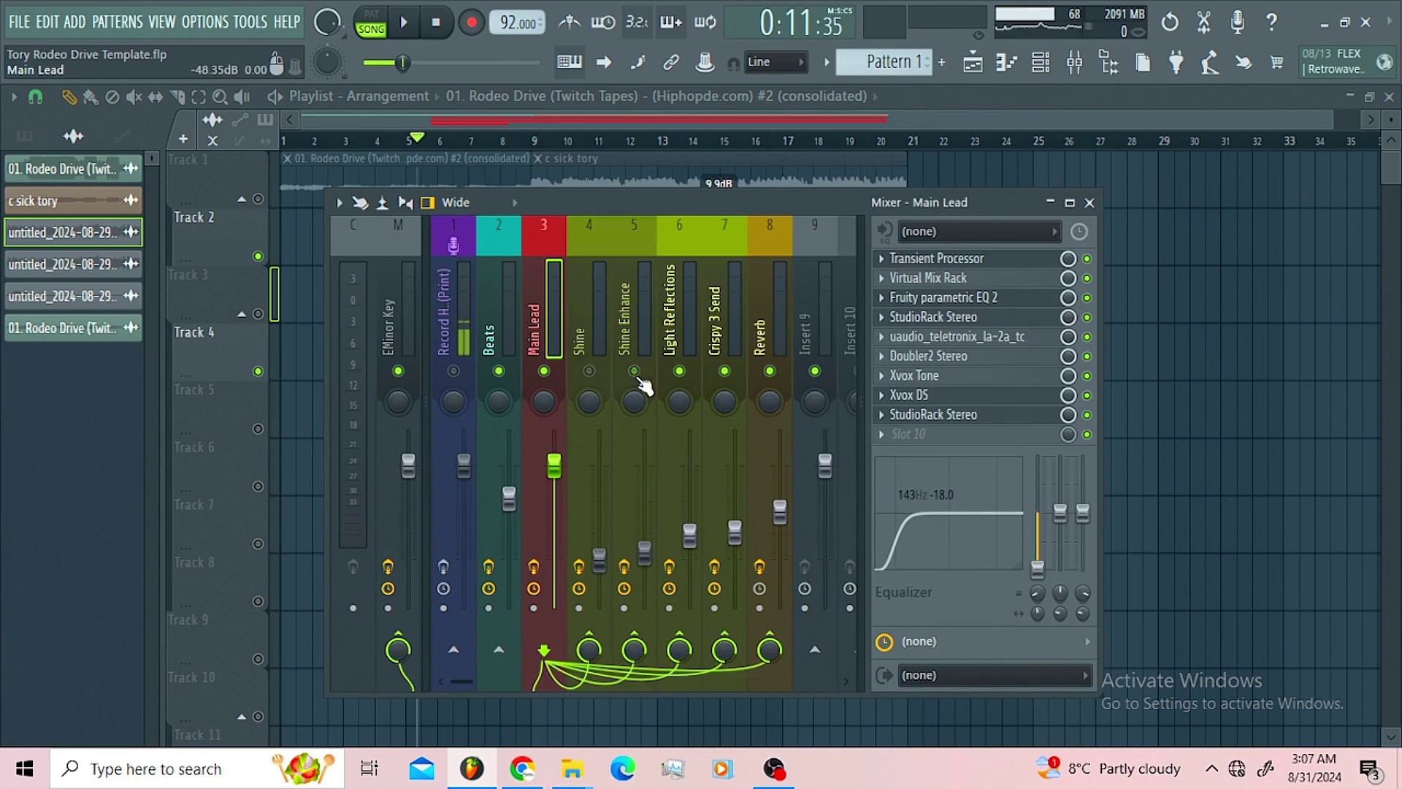
click(679, 371)
click(725, 371)
click(770, 371)
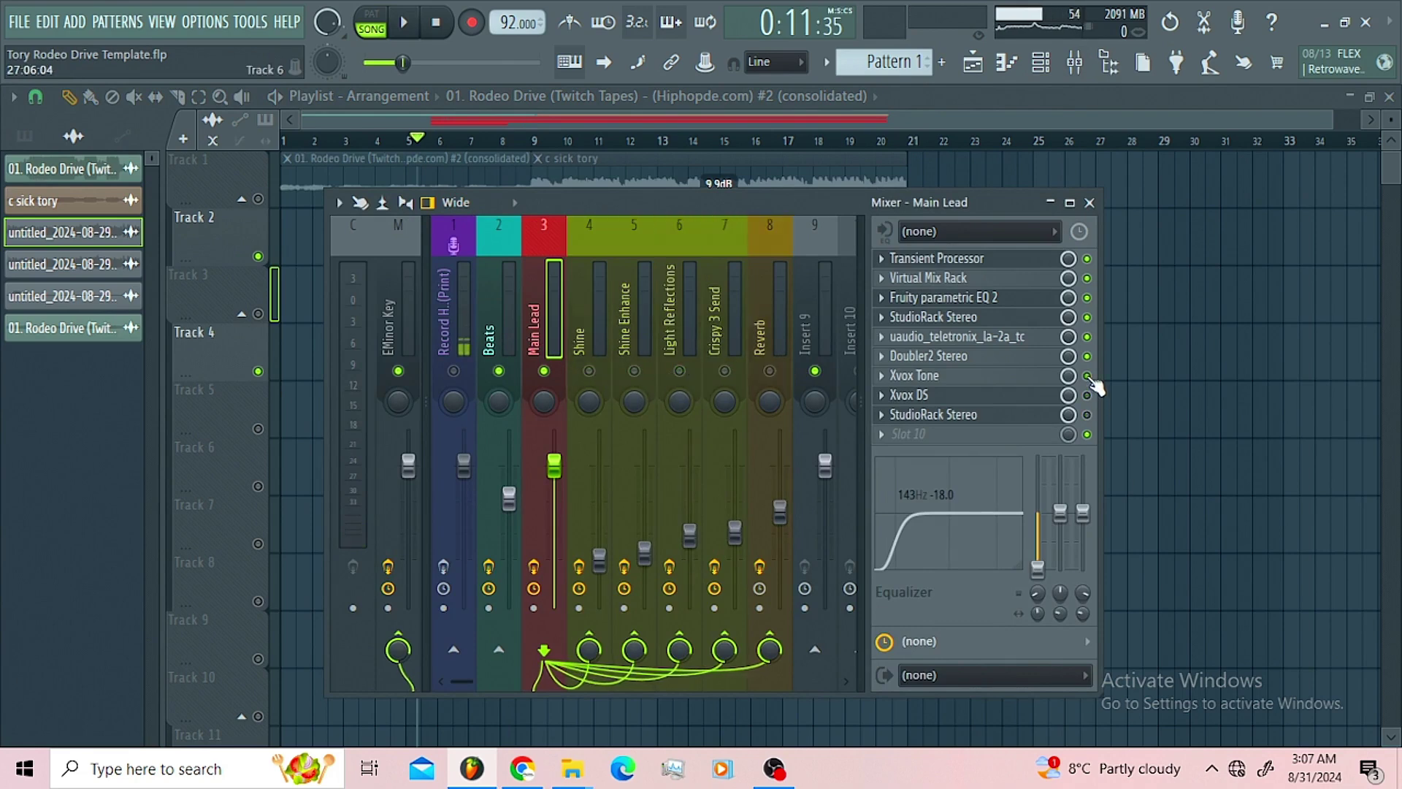
Bypass every Main Lead effect except Transient Processor, and review the Transient Processor's settings.
click(1087, 298)
click(1087, 278)
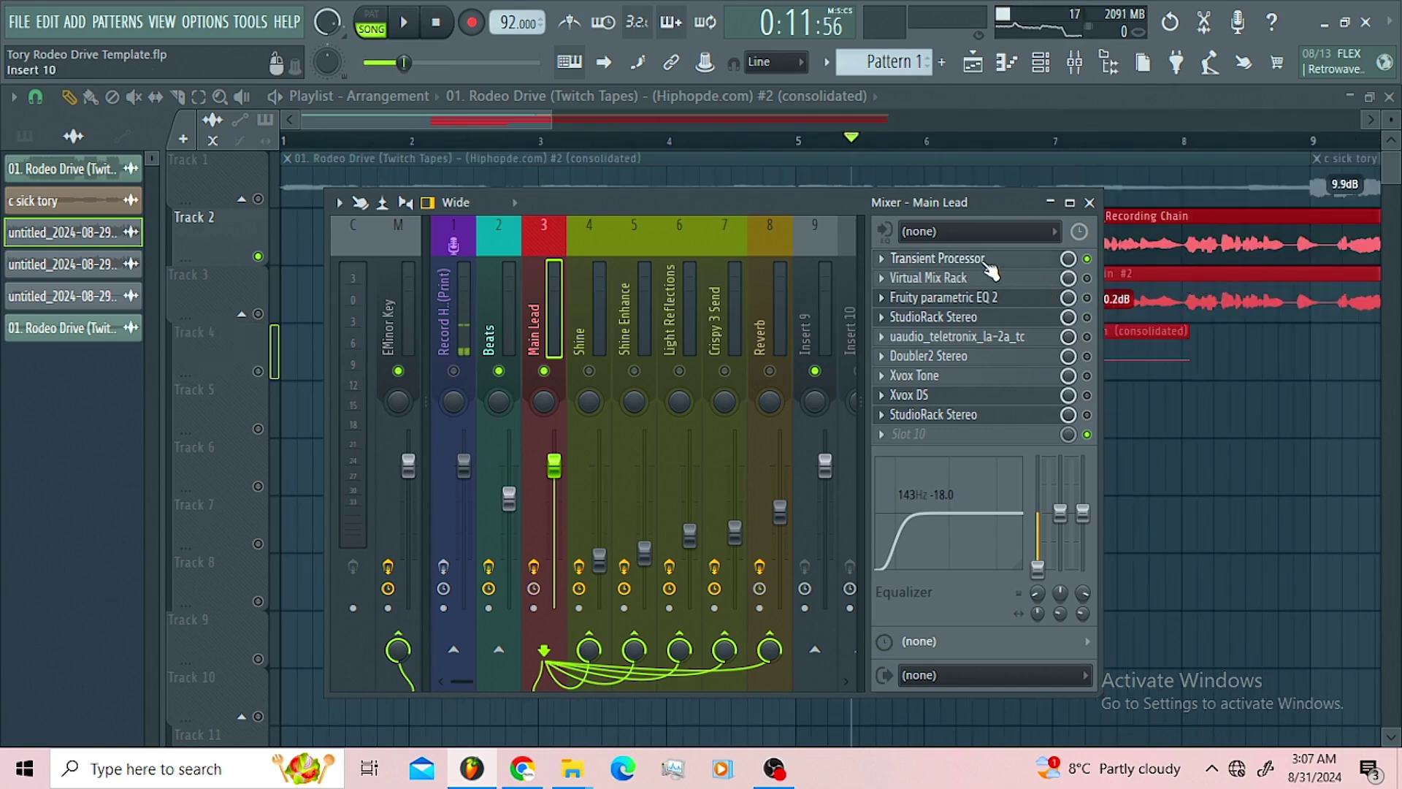
click(949, 259)
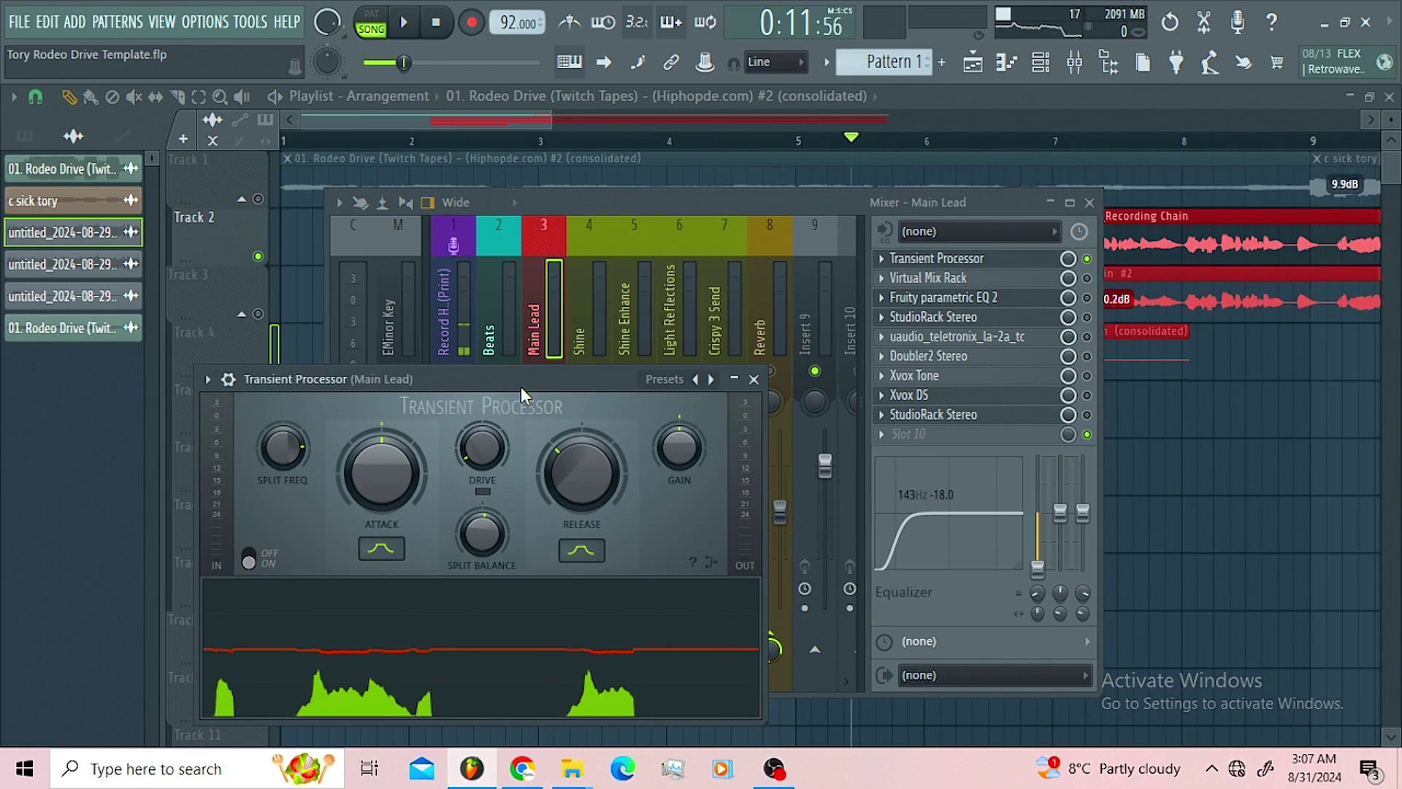
drag(520, 387, 681, 218)
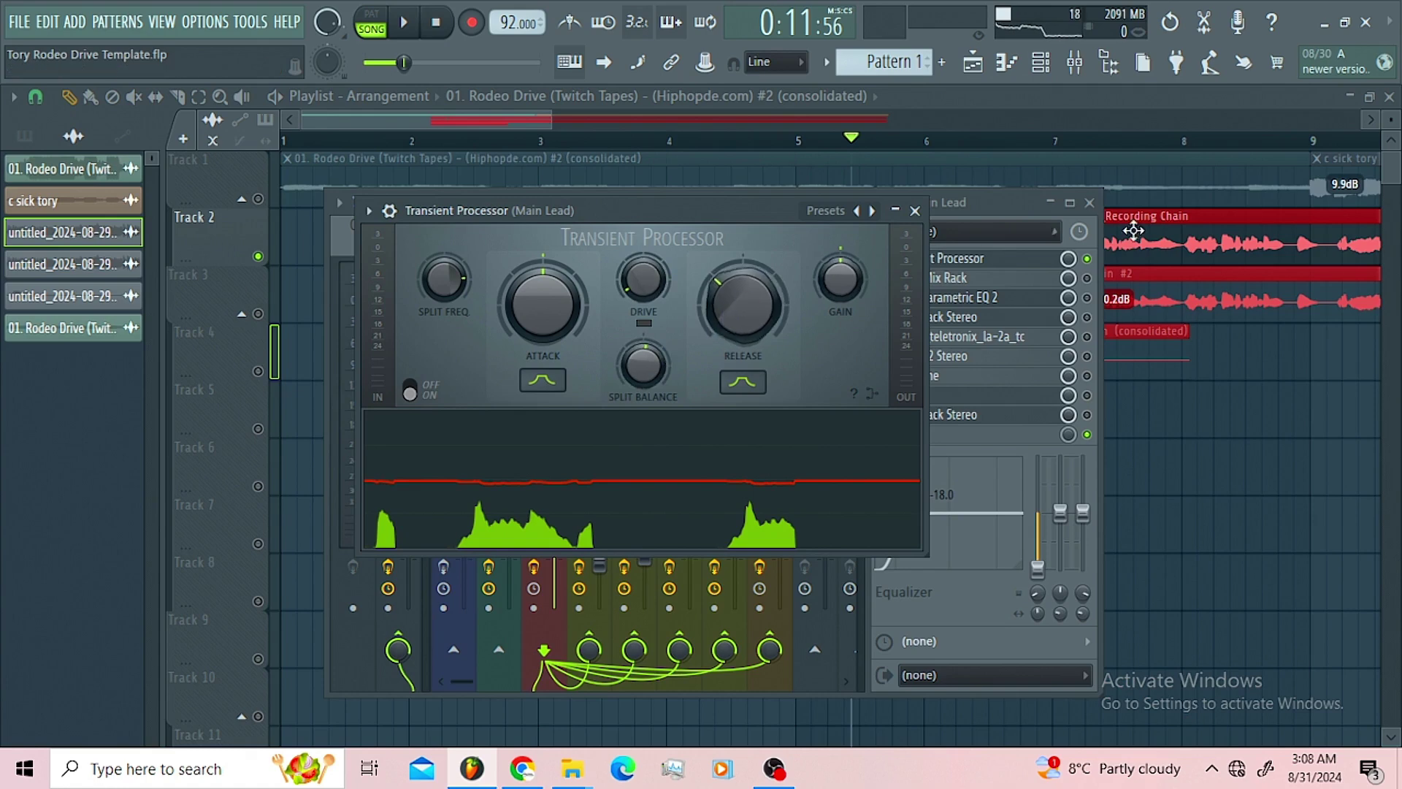
click(983, 205)
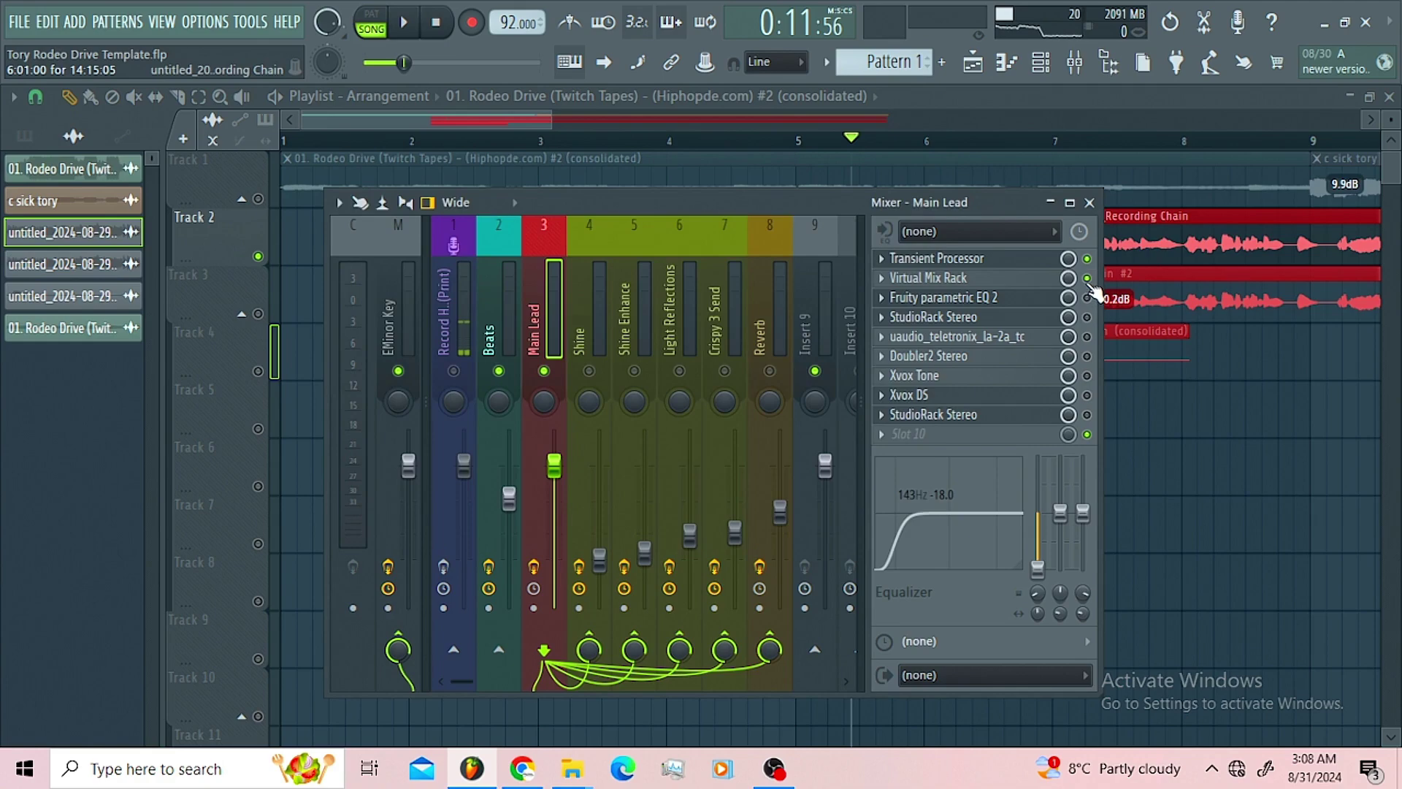
Review the Virtual Mix Rack modules on Main Lead and play back the vocal with the rack enabled.
click(982, 281)
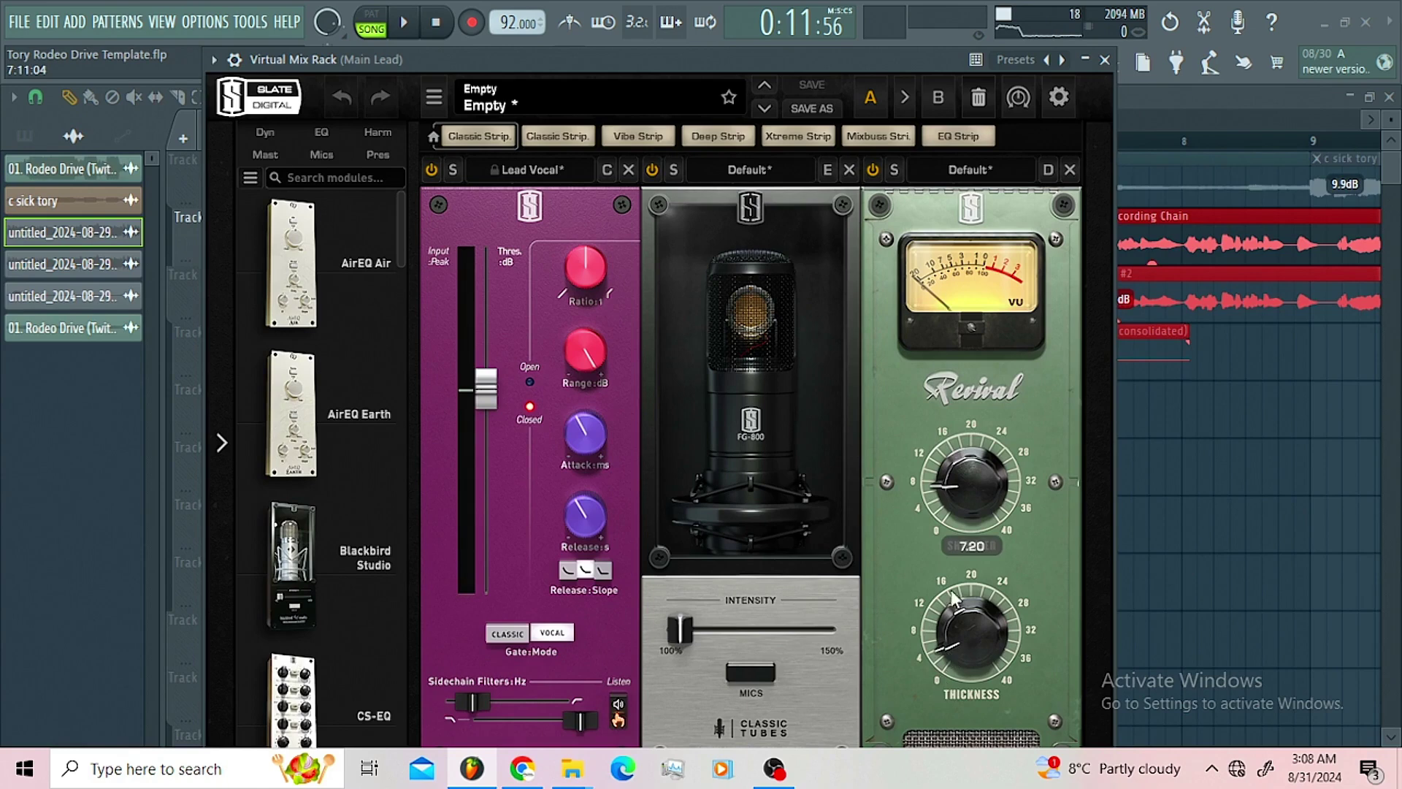
mouse_move(962, 497)
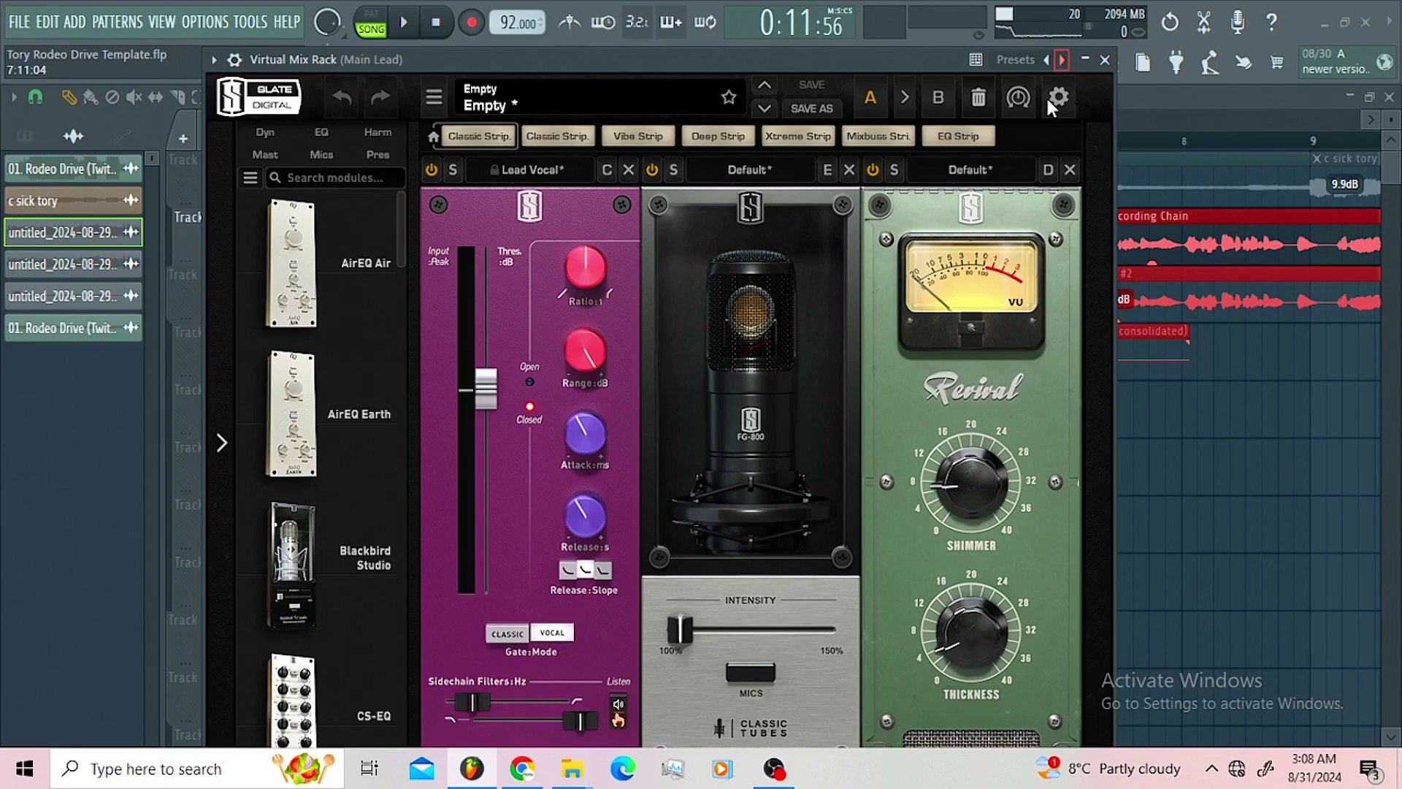
click(1105, 60)
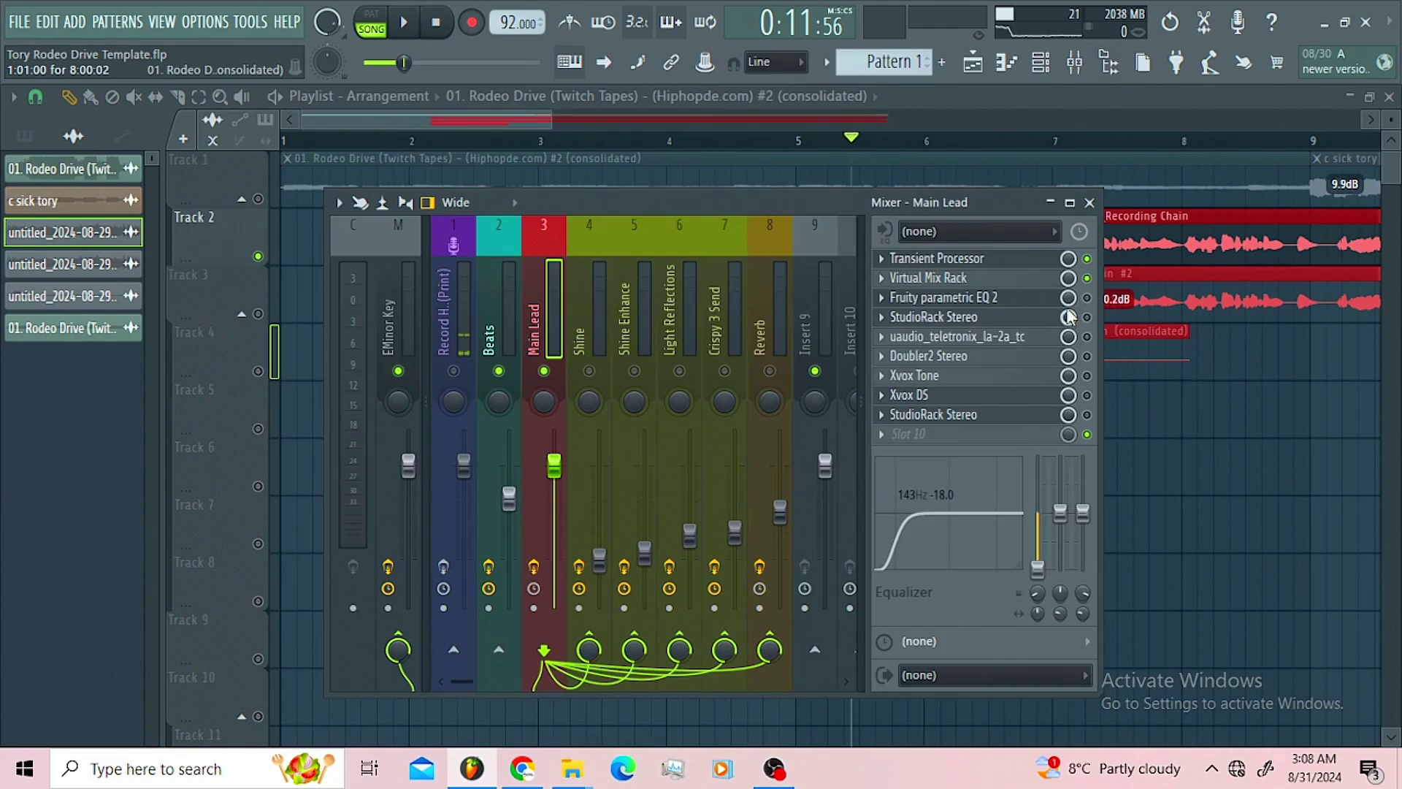
key(space)
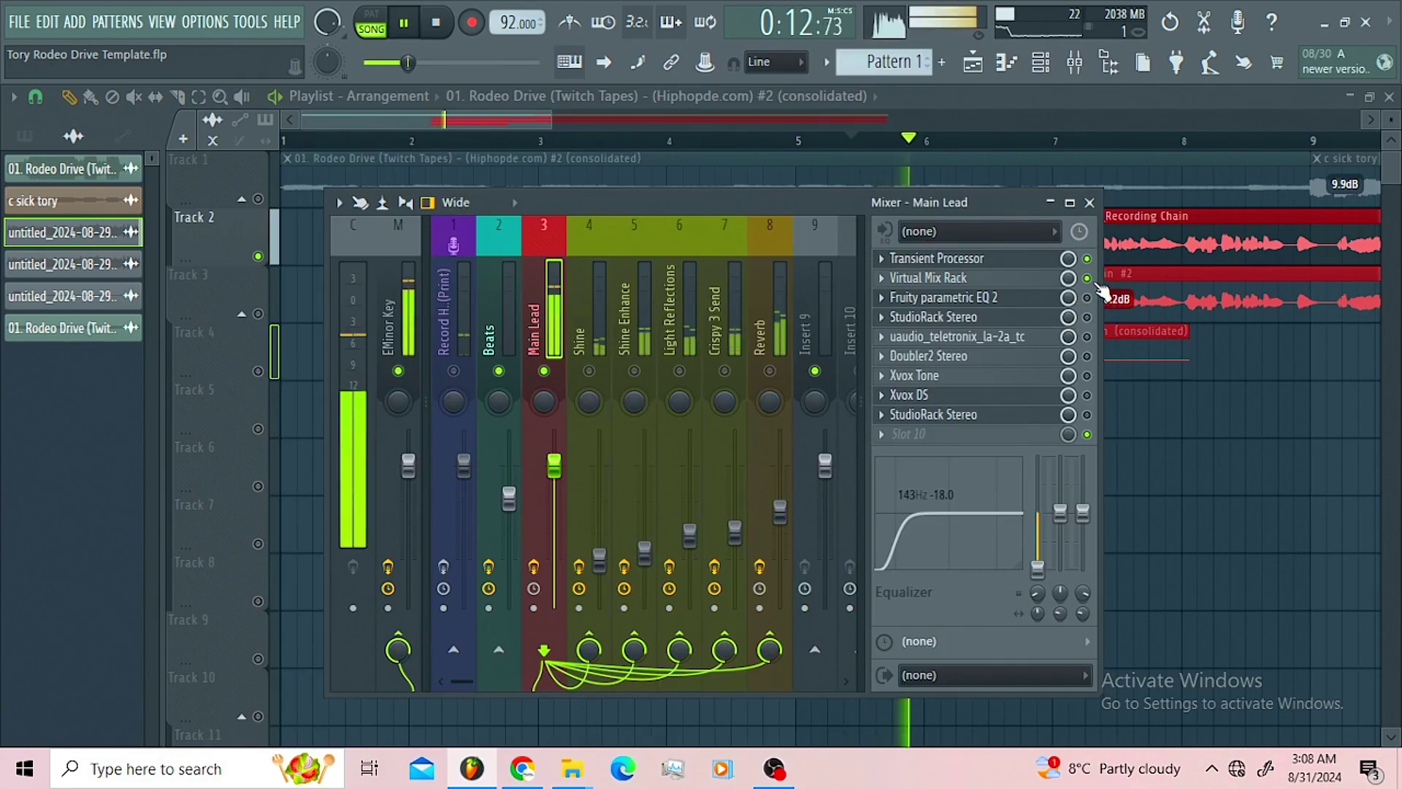
key(space)
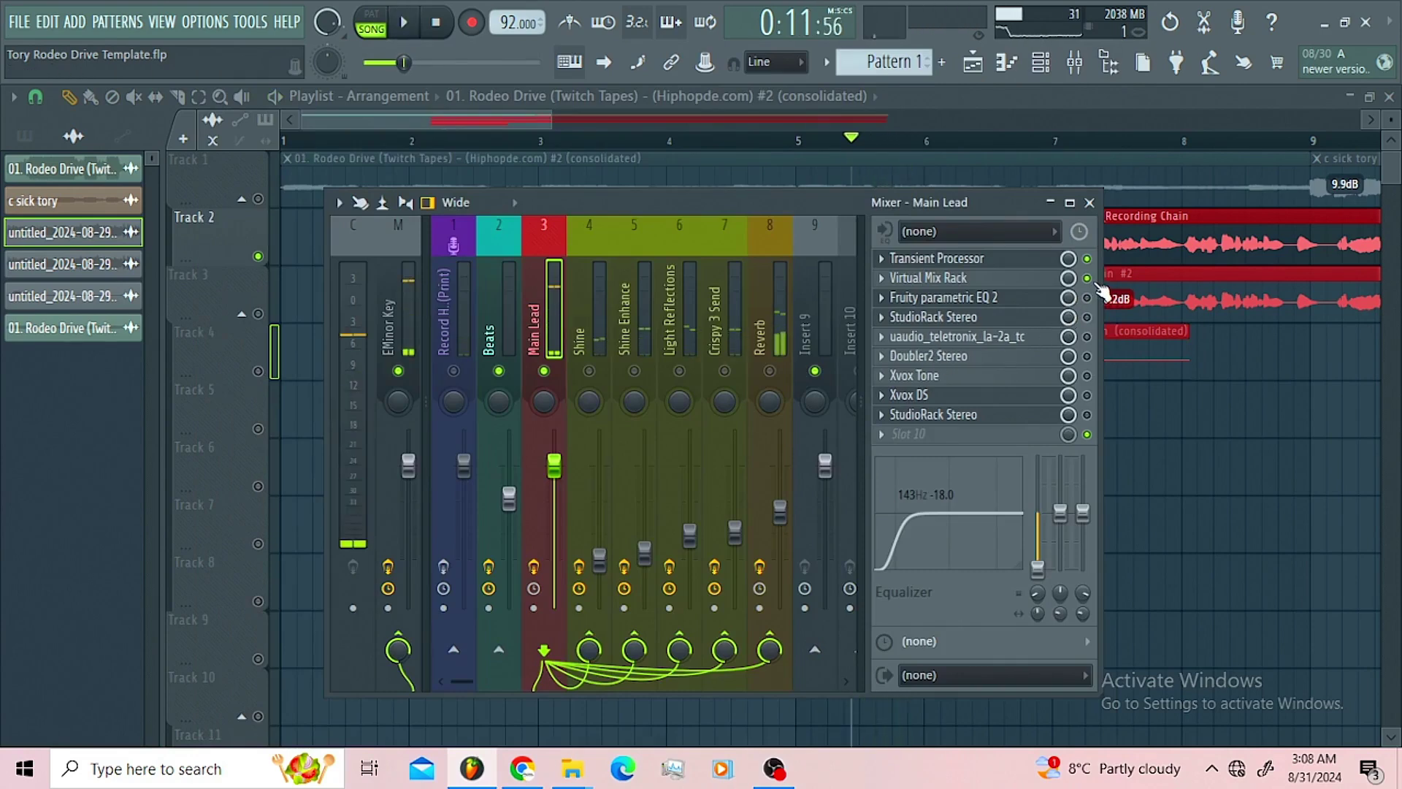
key(space)
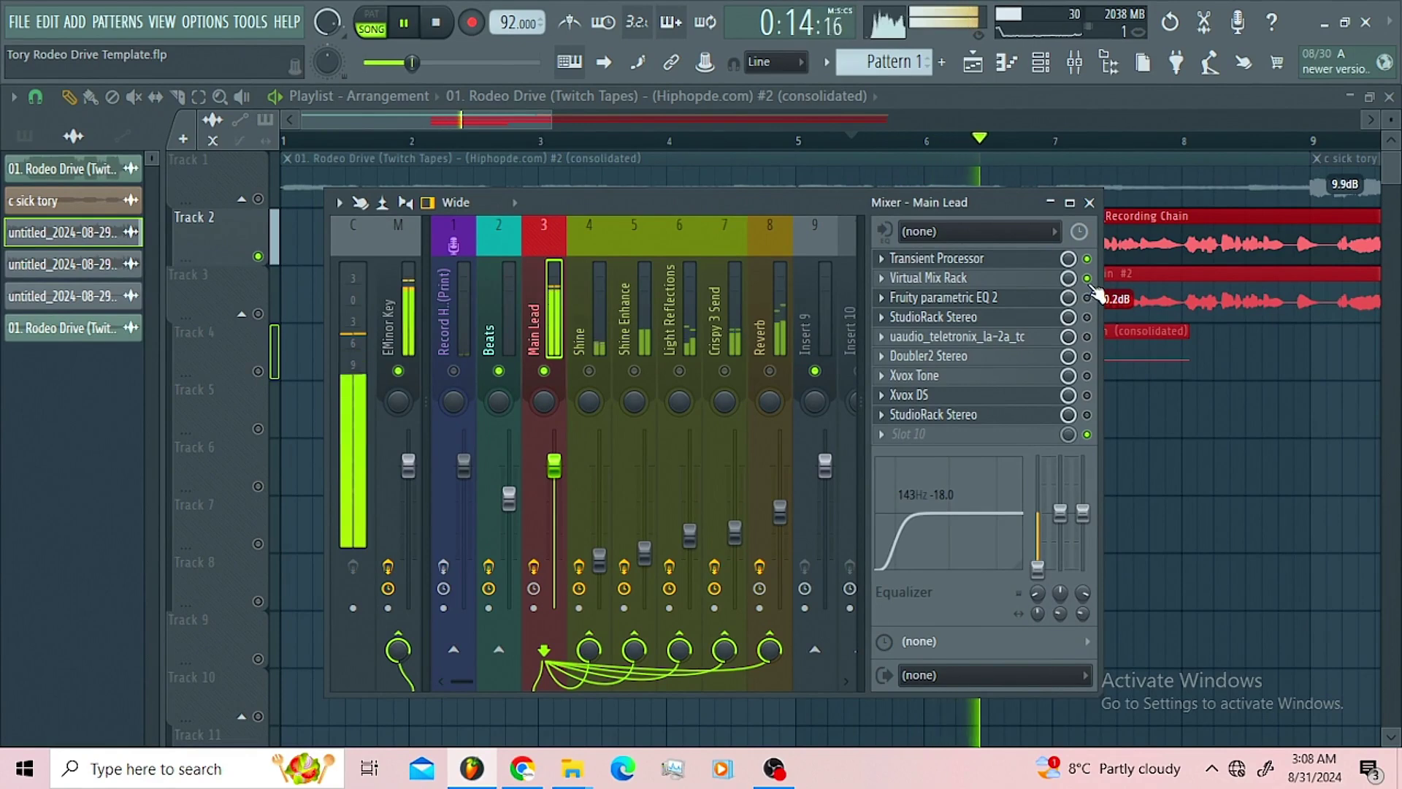
key(space)
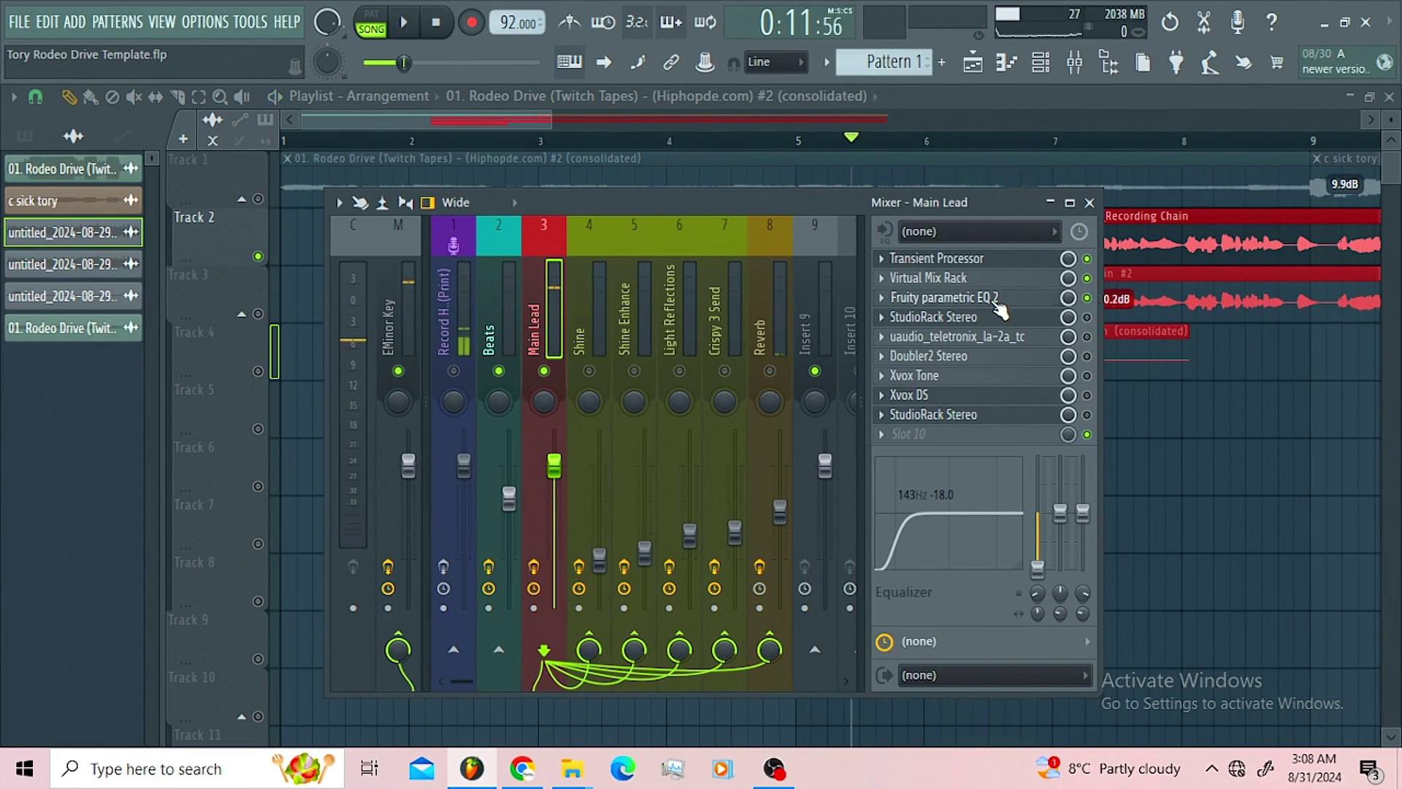
Slightly lower the cutoff frequency of the band 7 low-pass filter in Main Lead's Fruity parametric EQ 2.
click(997, 308)
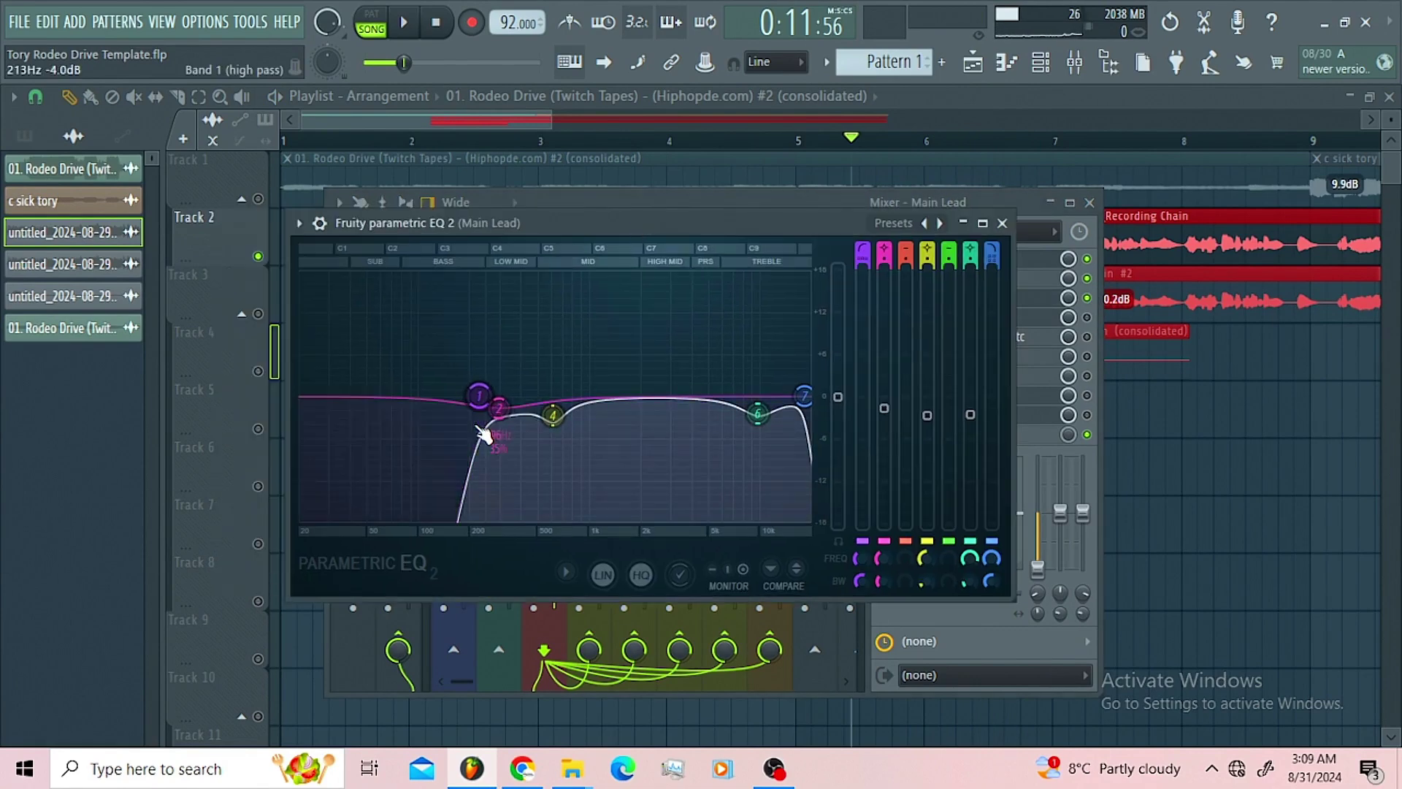
drag(487, 416, 489, 417)
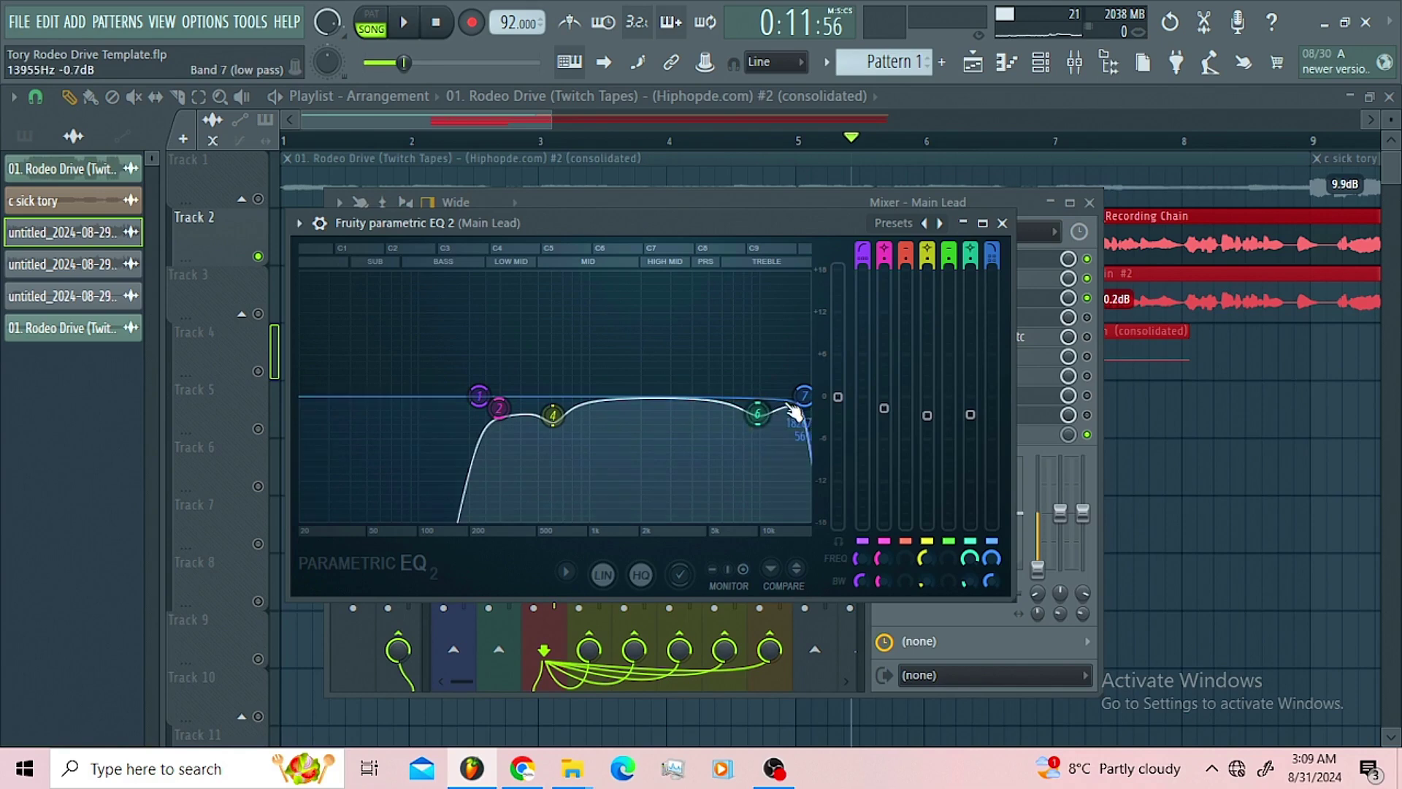
drag(811, 412, 804, 396)
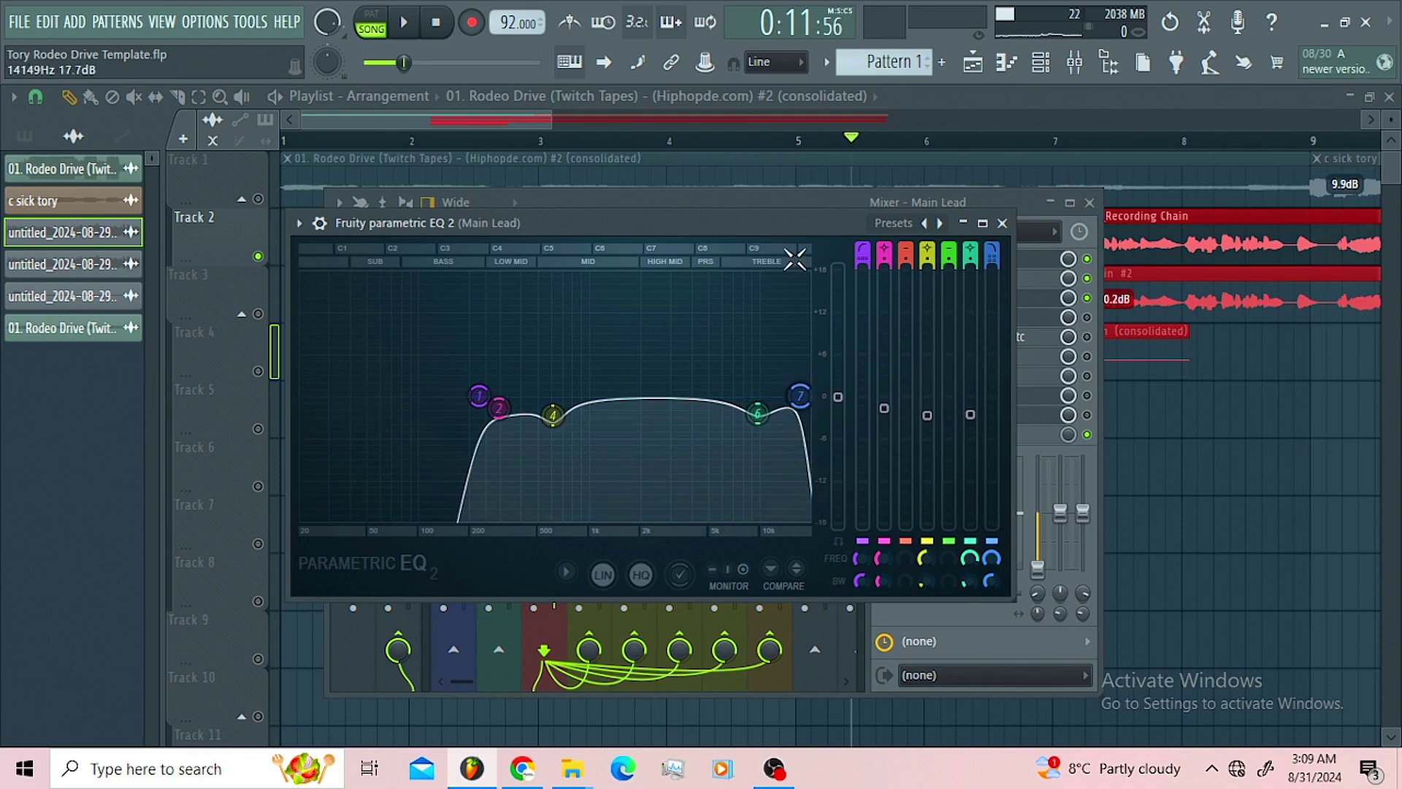
Compare the playing vocal with Fruity parametric EQ 2 bypassed and enabled, leaving the EQ on.
click(329, 229)
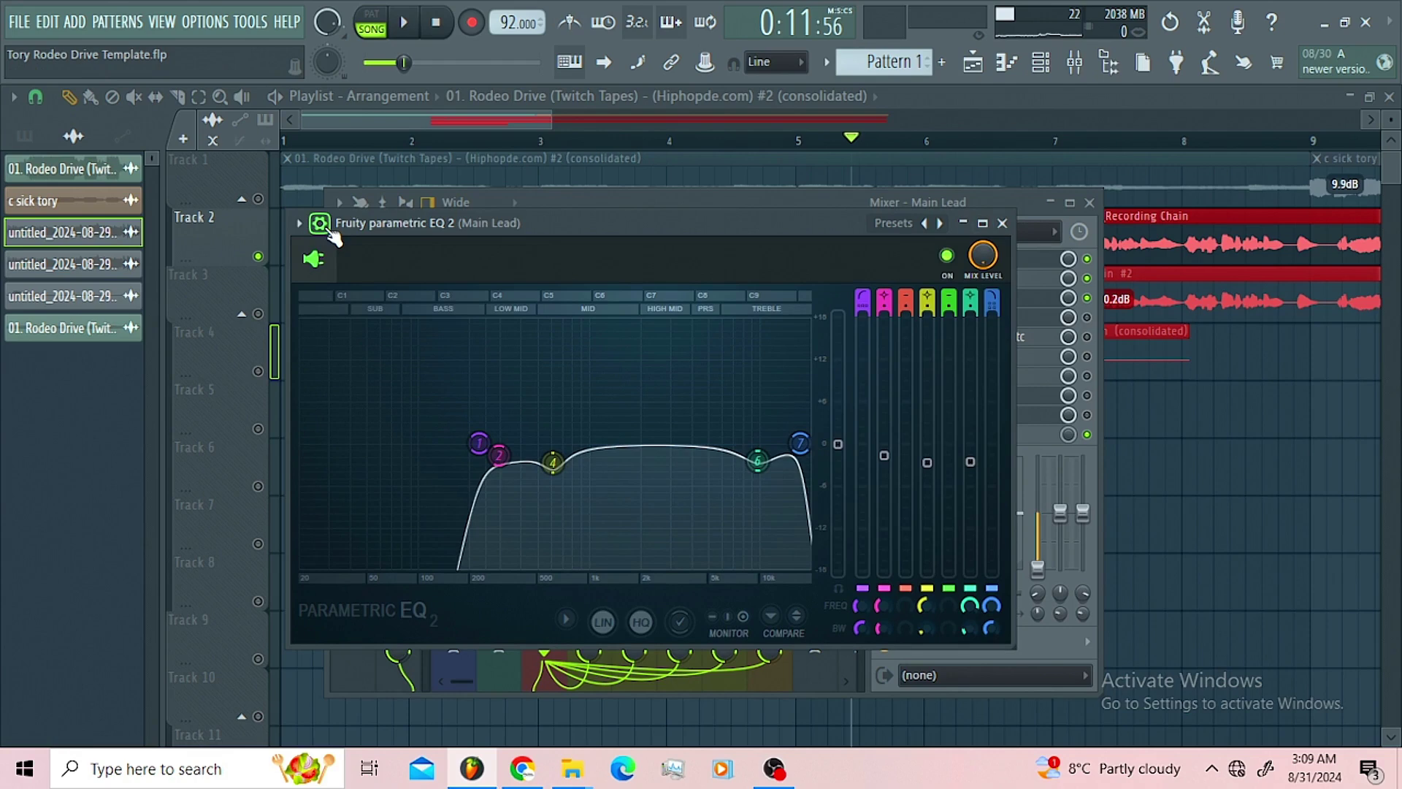
key(space)
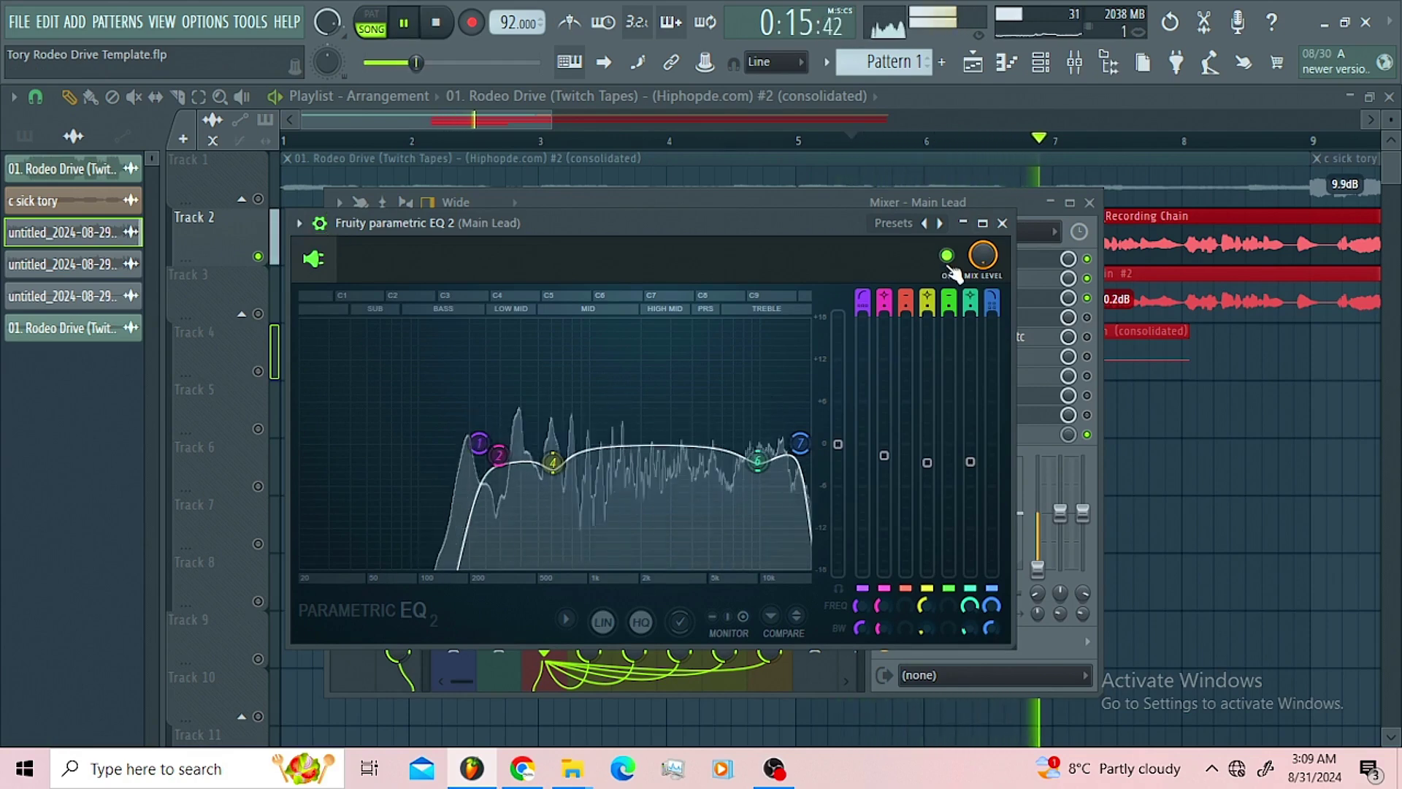
click(950, 266)
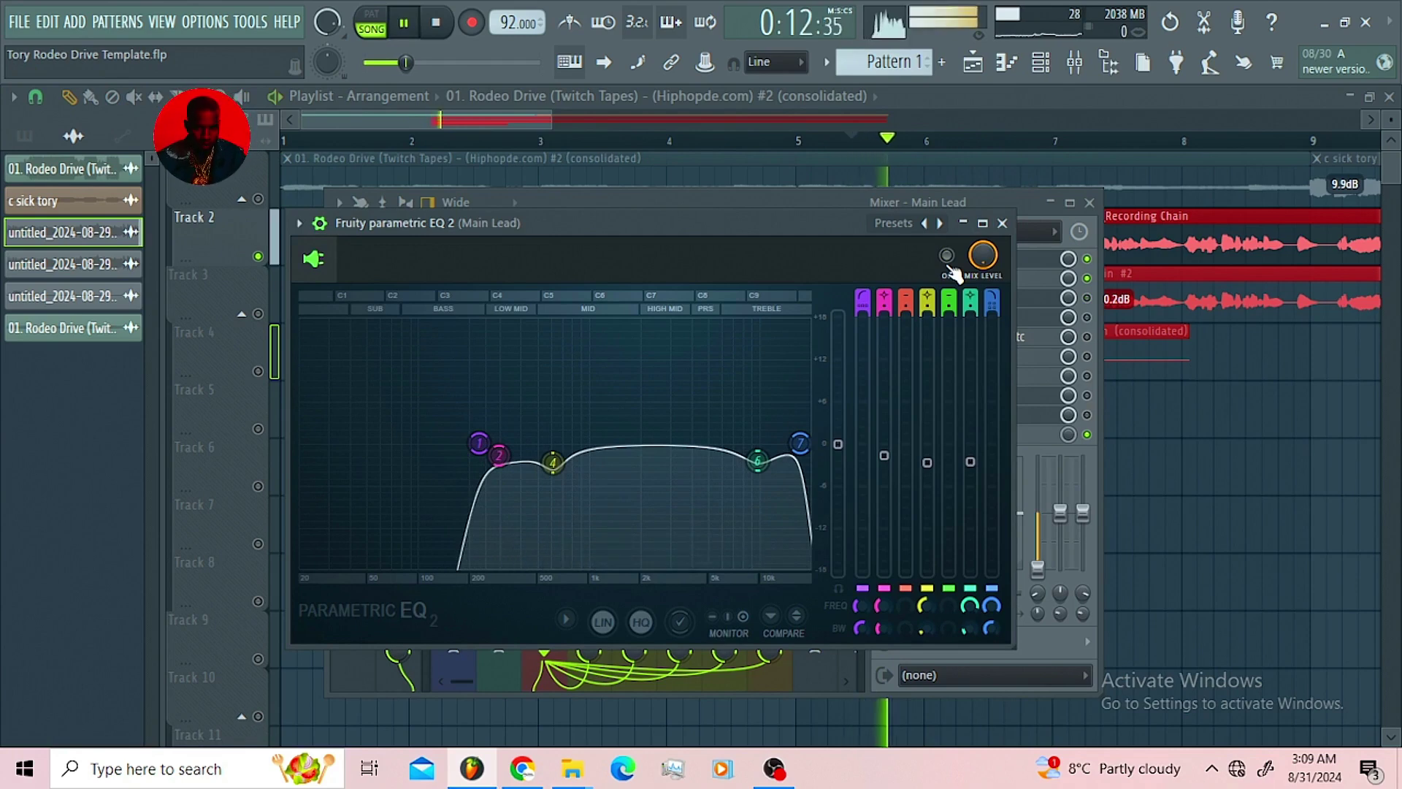
click(947, 256)
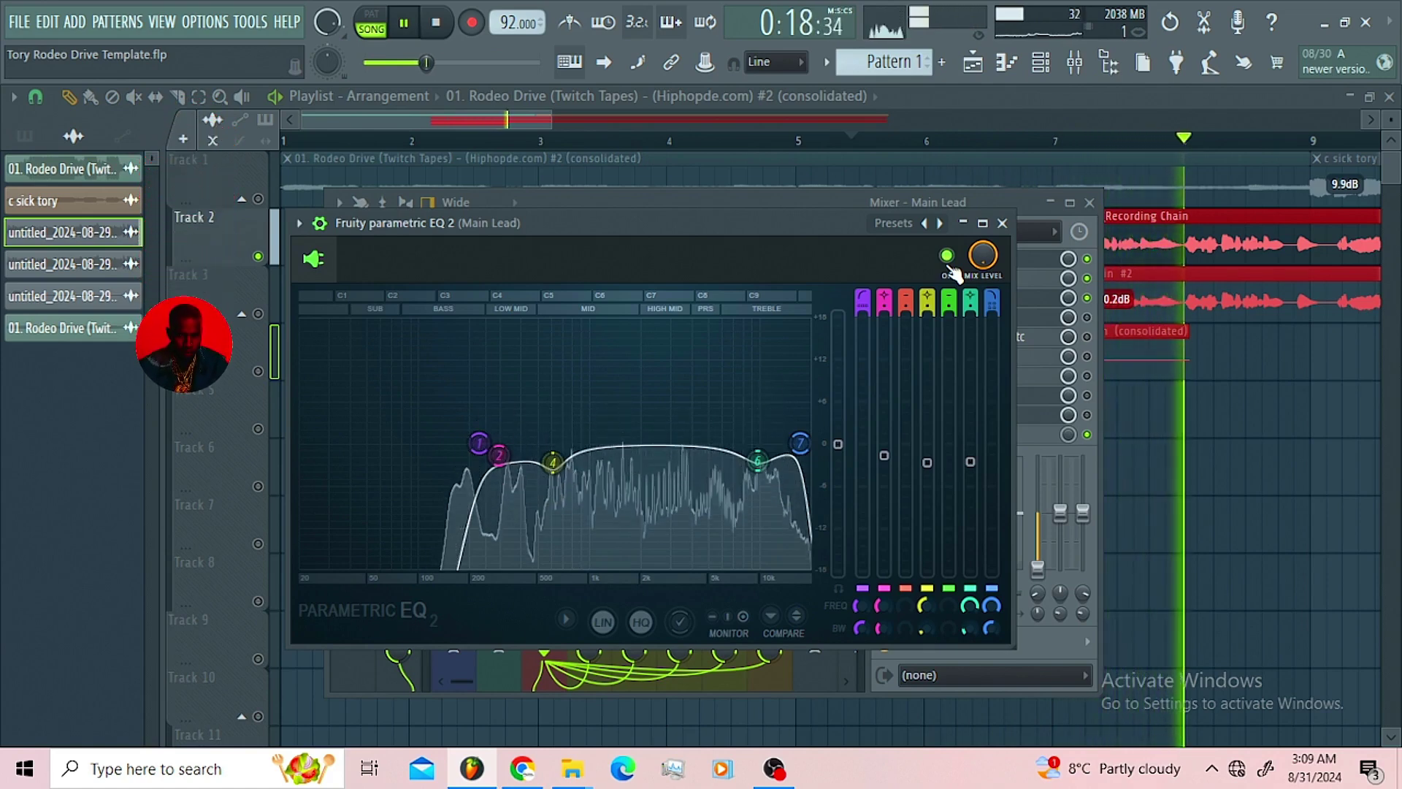
click(947, 256)
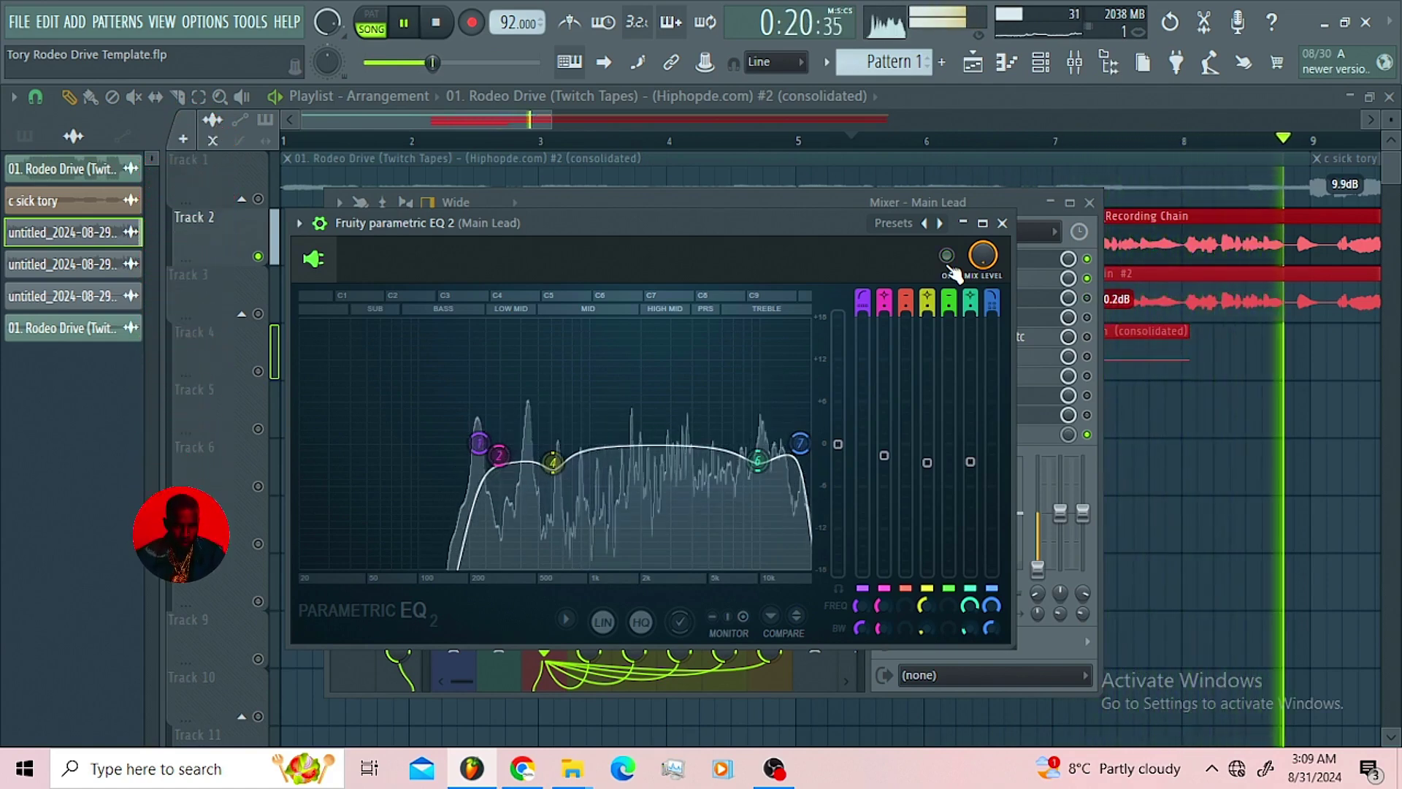
key(space)
click(947, 256)
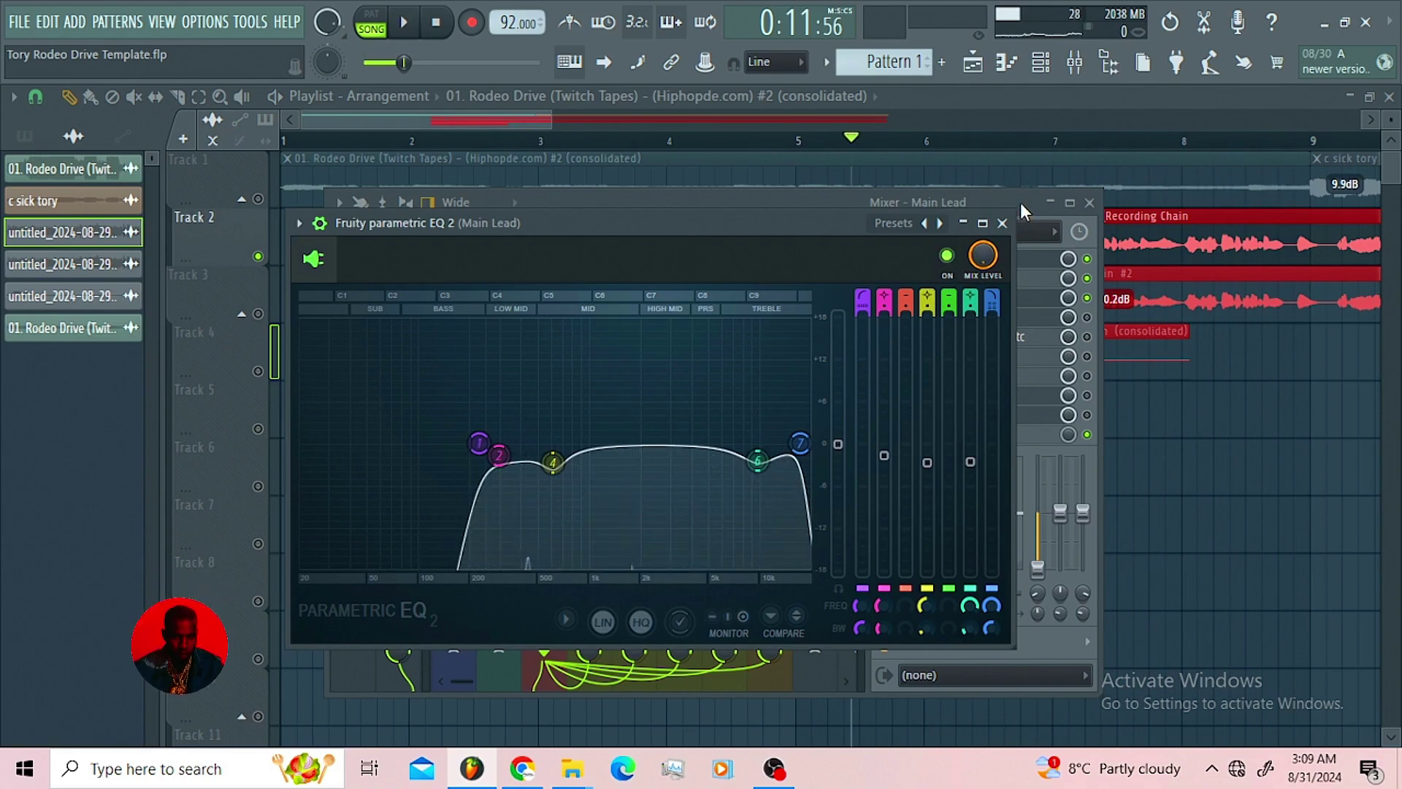
click(1002, 222)
Enable the StudioRack Stereo in Main Lead's slot 4 with only NS1 active, and open the NS1 module.
click(1087, 319)
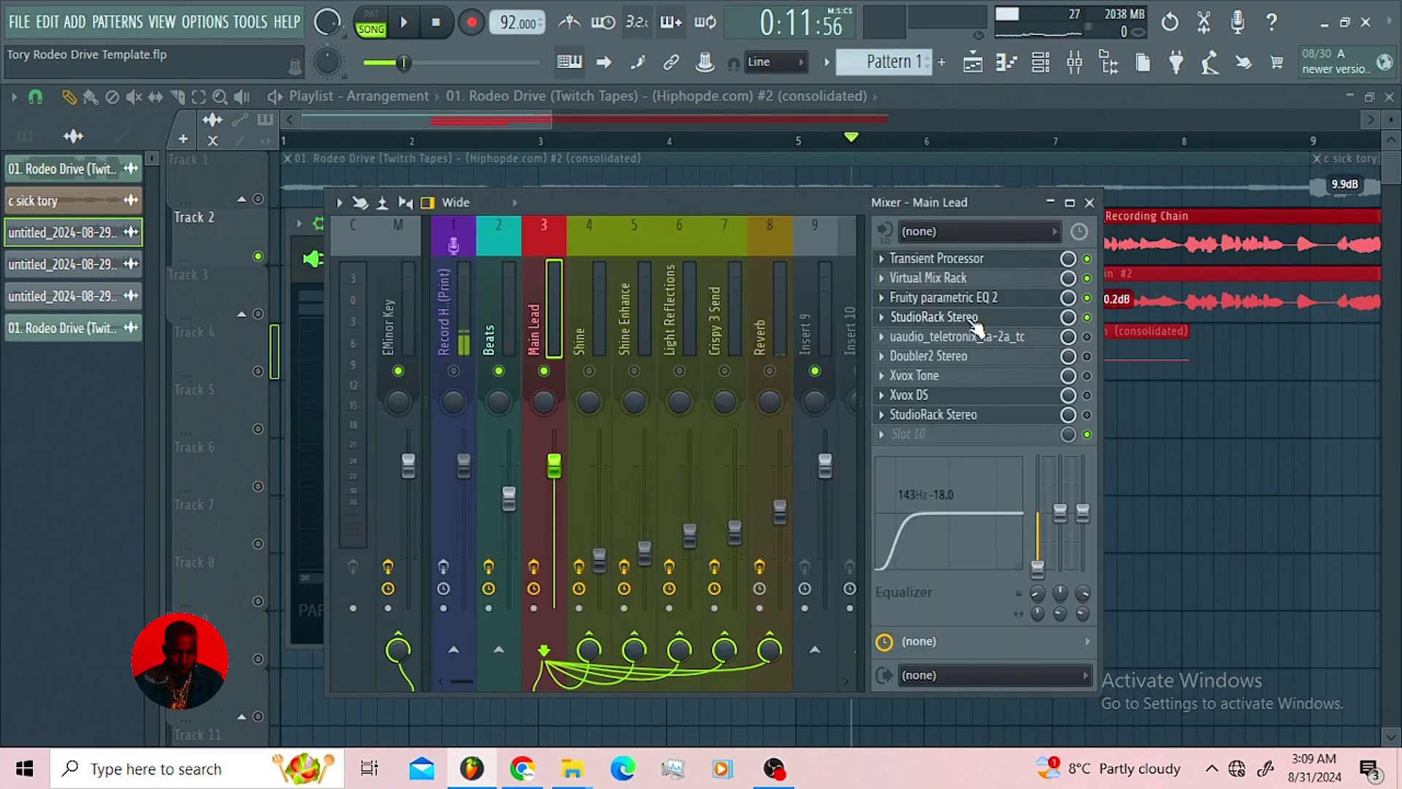
click(972, 319)
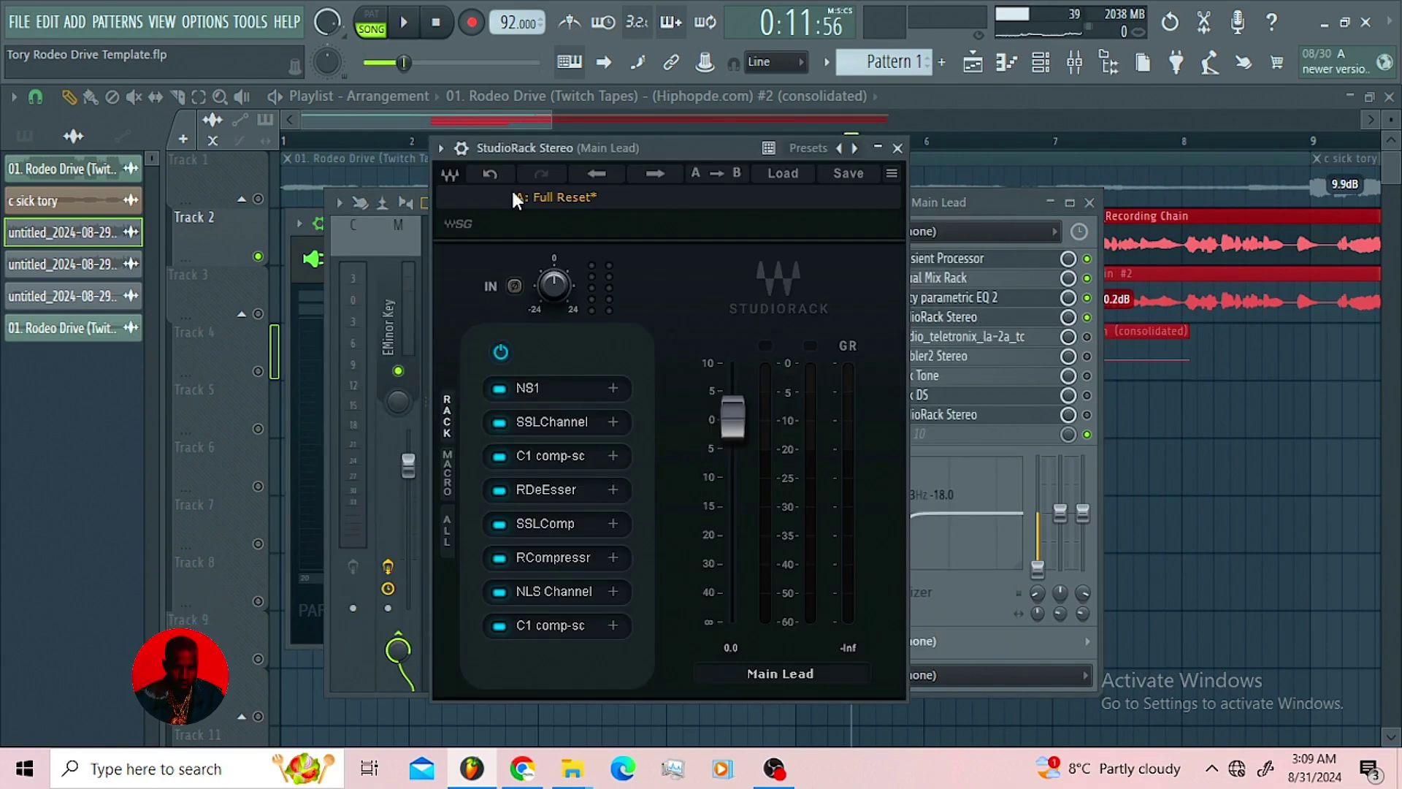
click(500, 352)
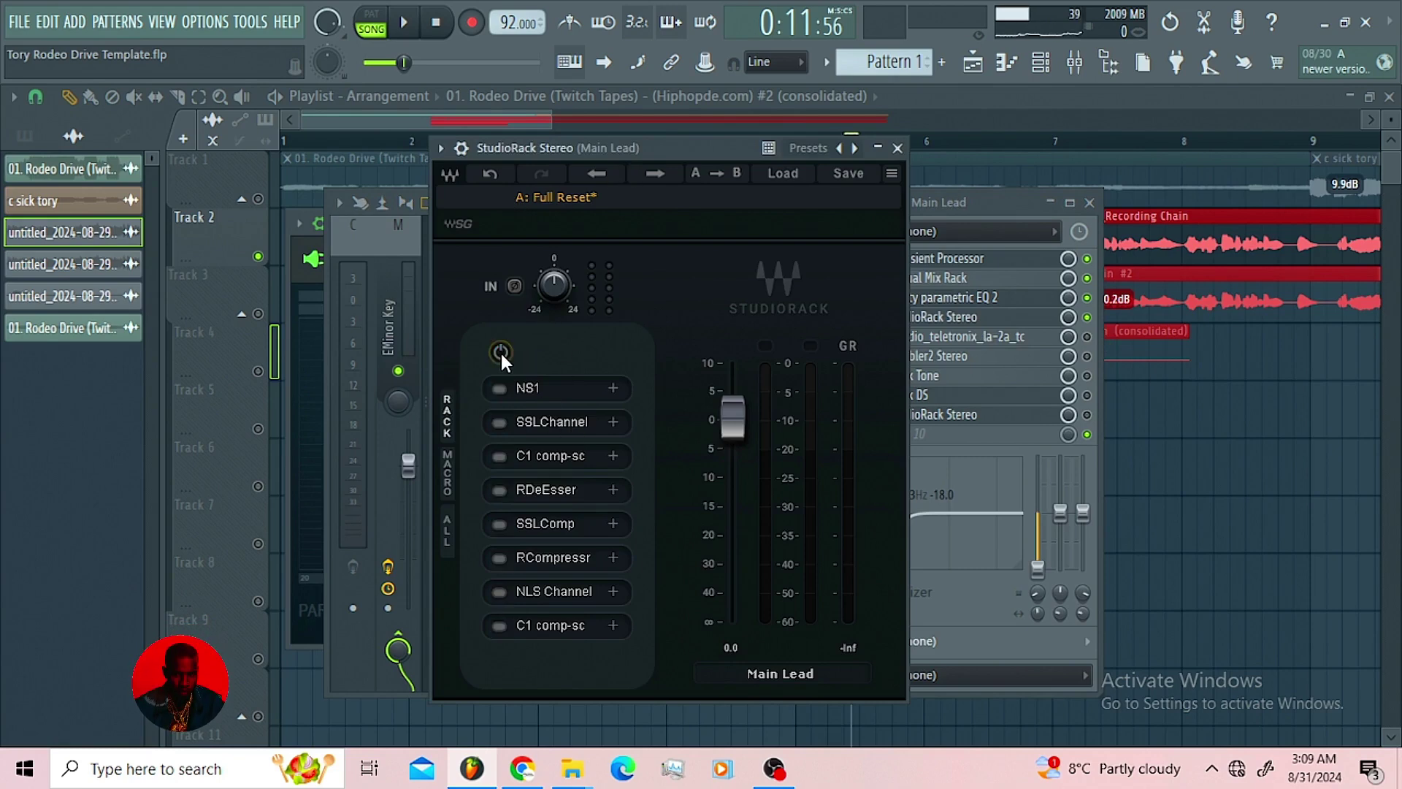
click(499, 389)
click(540, 391)
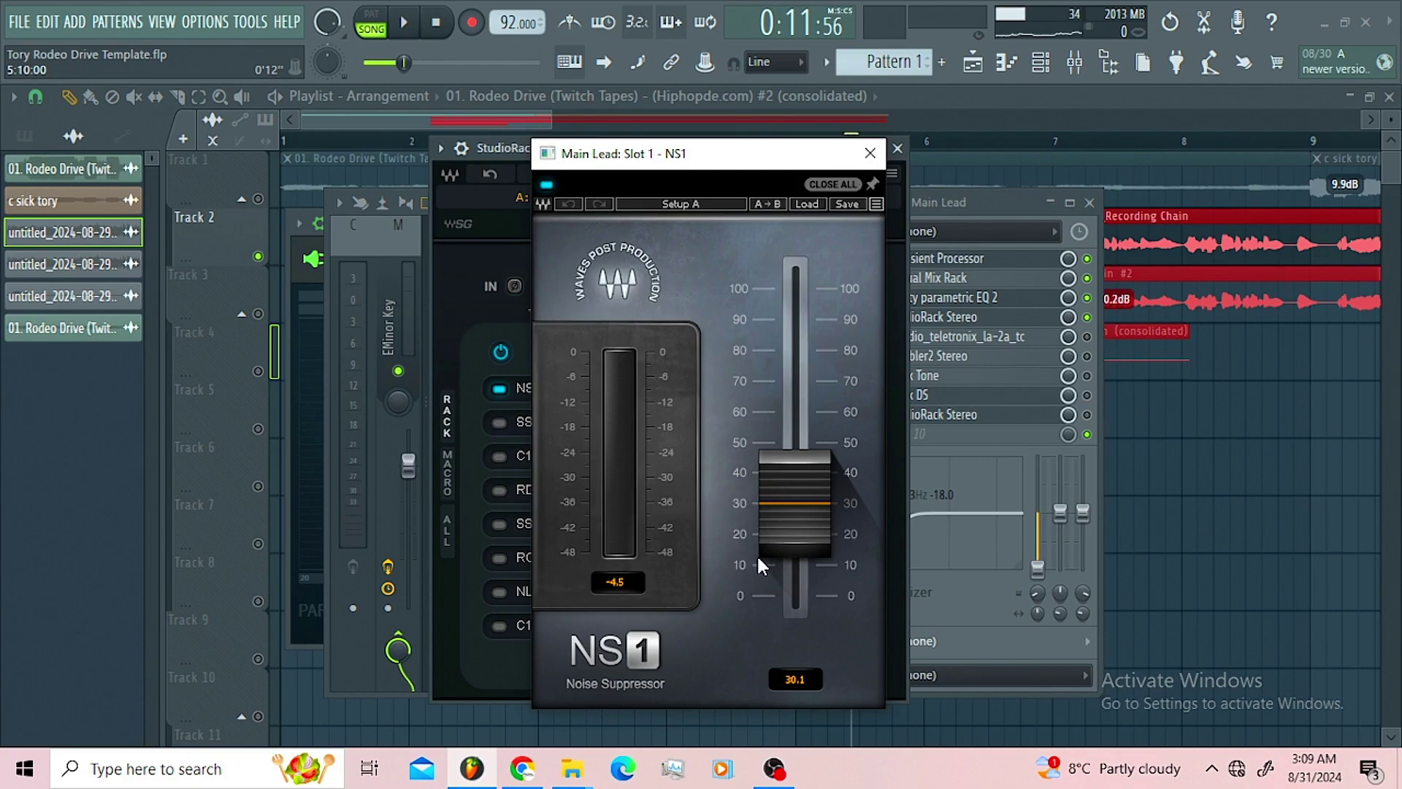
Close the NS1 module, enable SSLChannel in the StudioRack and open its controls.
mouse_move(767, 538)
mouse_down()
mouse_move(767, 323)
mouse_move(772, 541)
mouse_up()
click(870, 152)
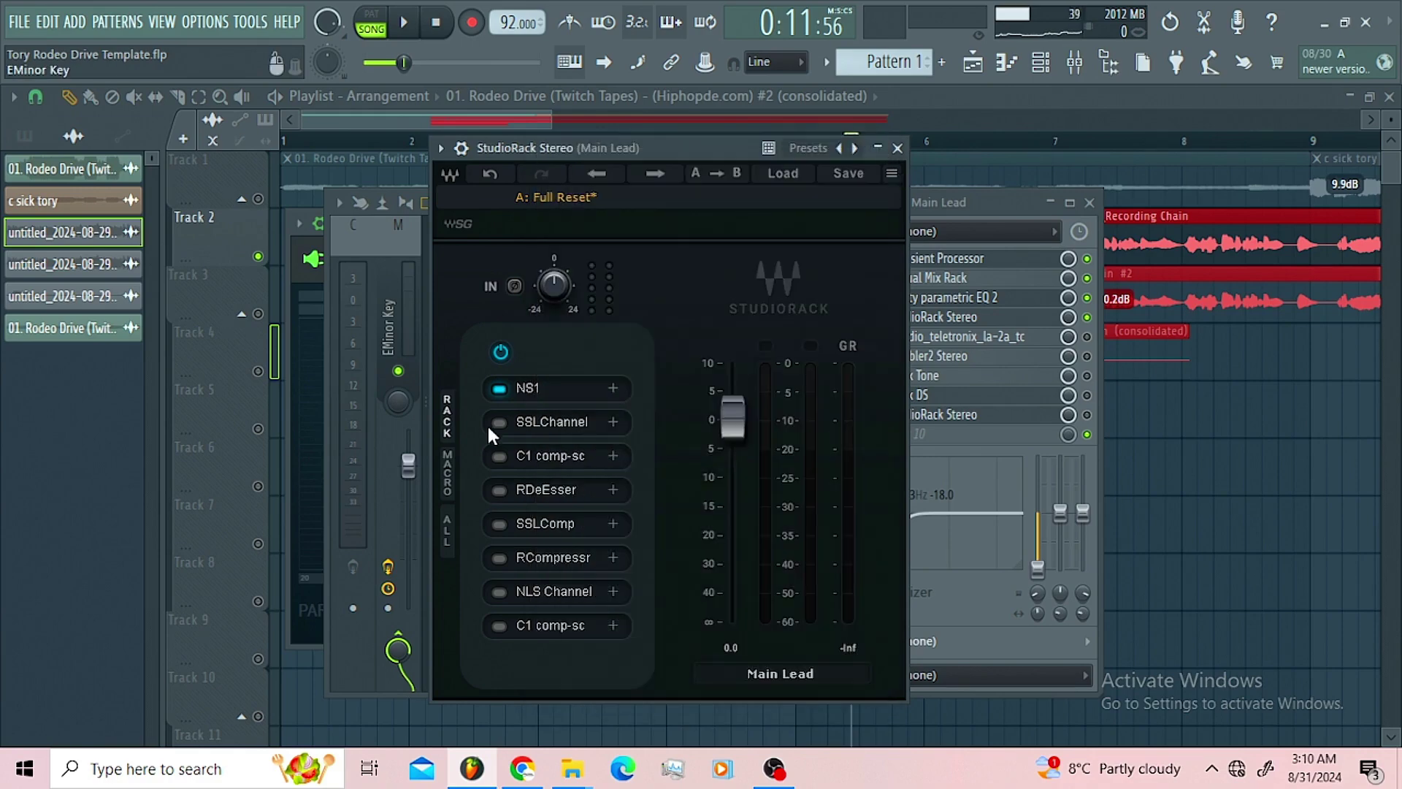
click(550, 423)
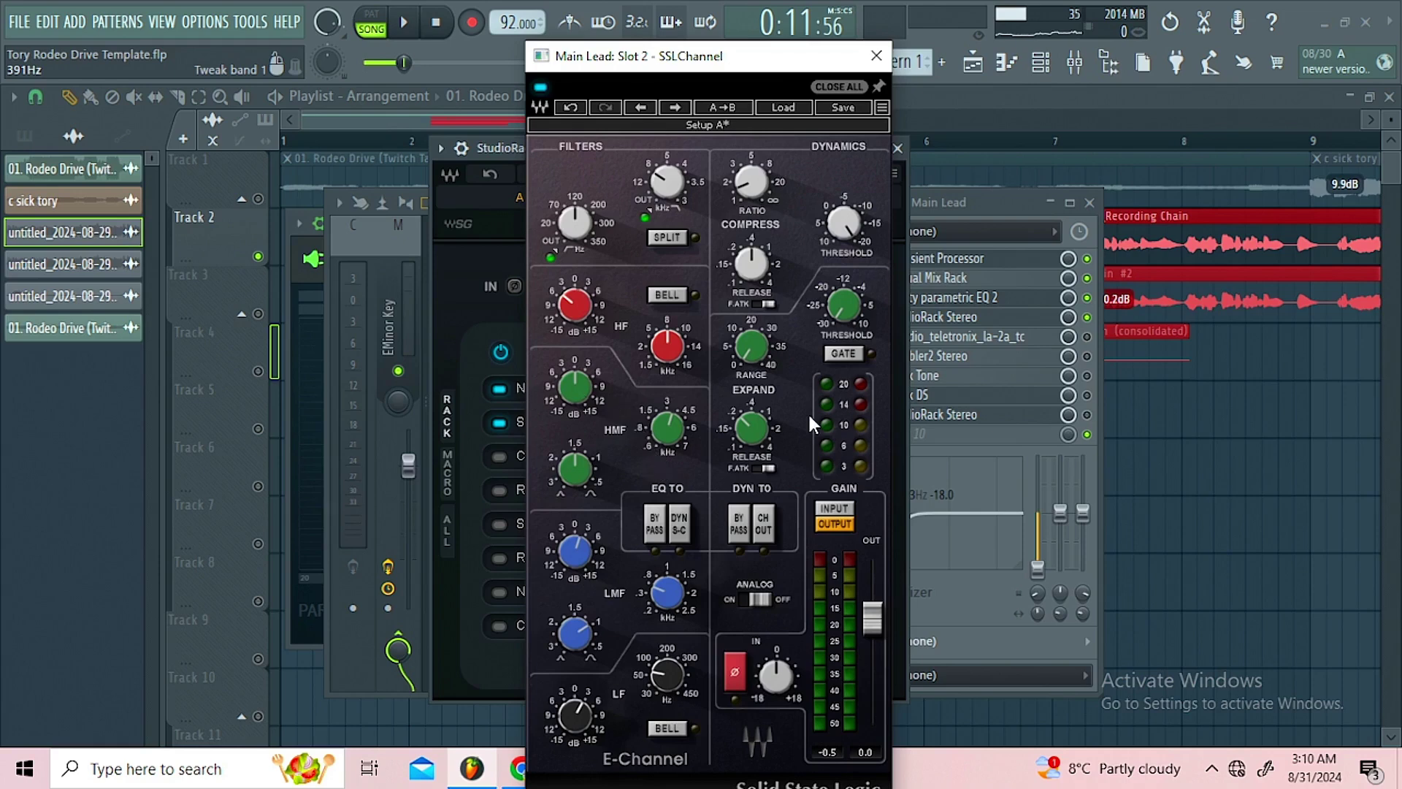
Examine the compressor threshold and ratio settings in SSLChannel's dynamics section.
click(842, 207)
click(752, 191)
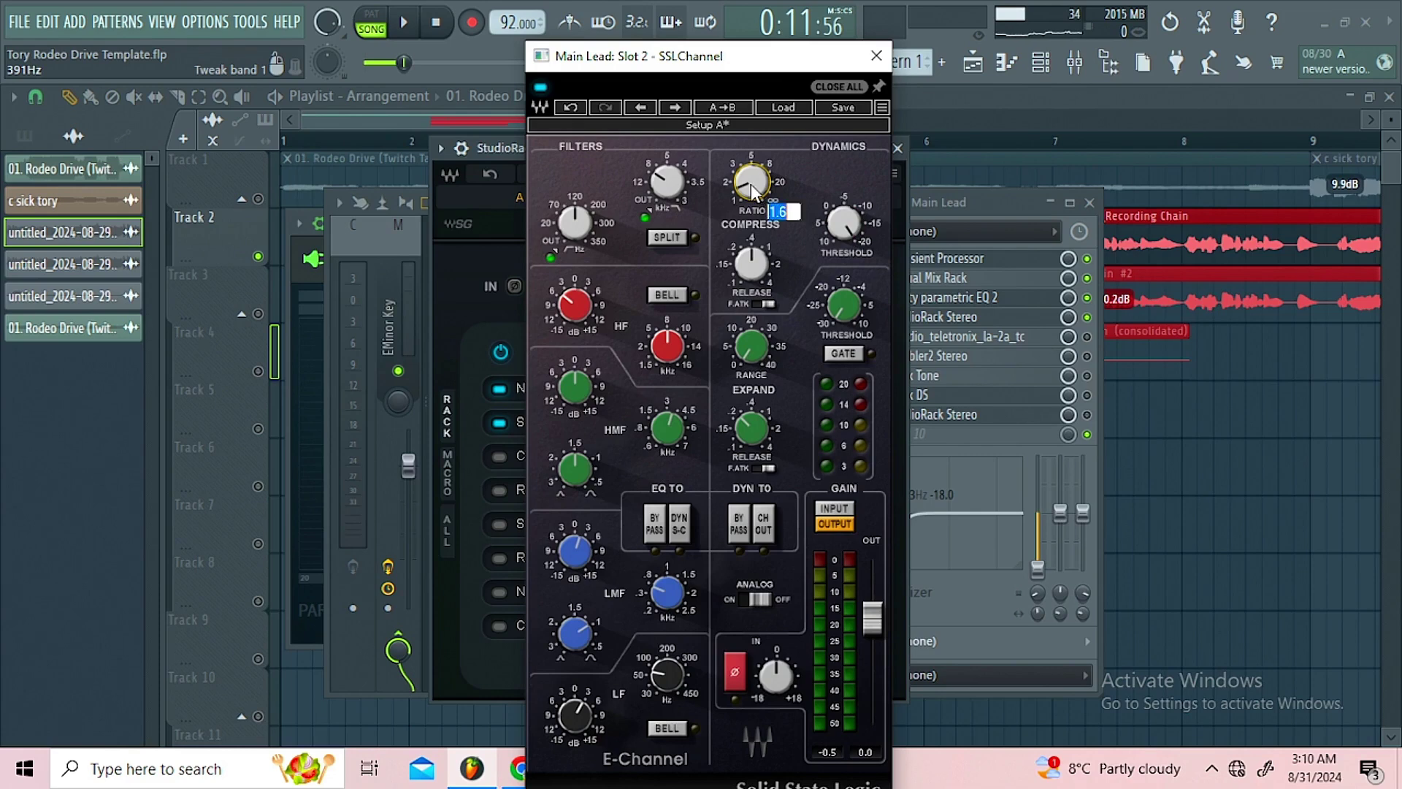
click(752, 186)
Try SSLChannel's low-pass filter at 22 kHz and return it to 9 kHz.
click(669, 192)
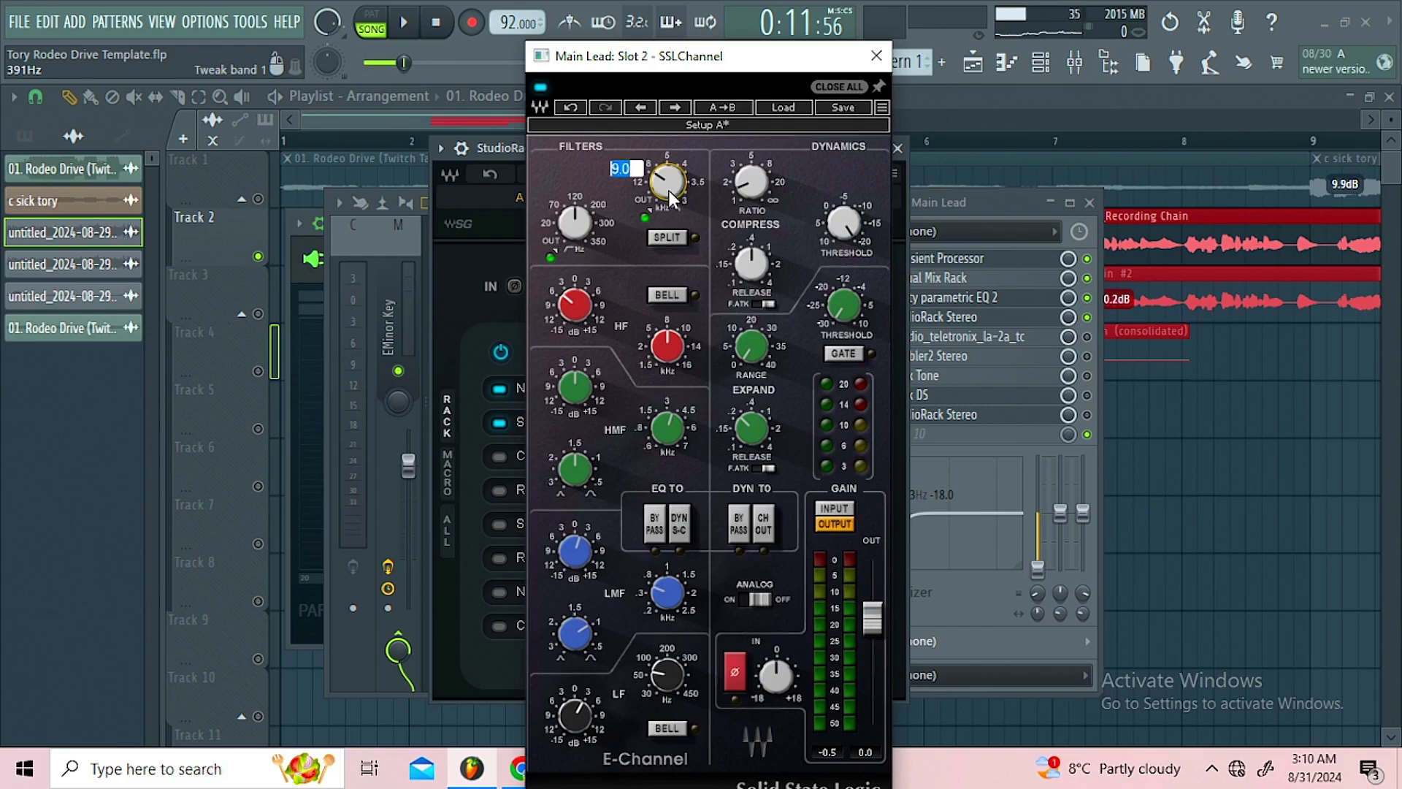
drag(668, 190, 668, 241)
click(665, 183)
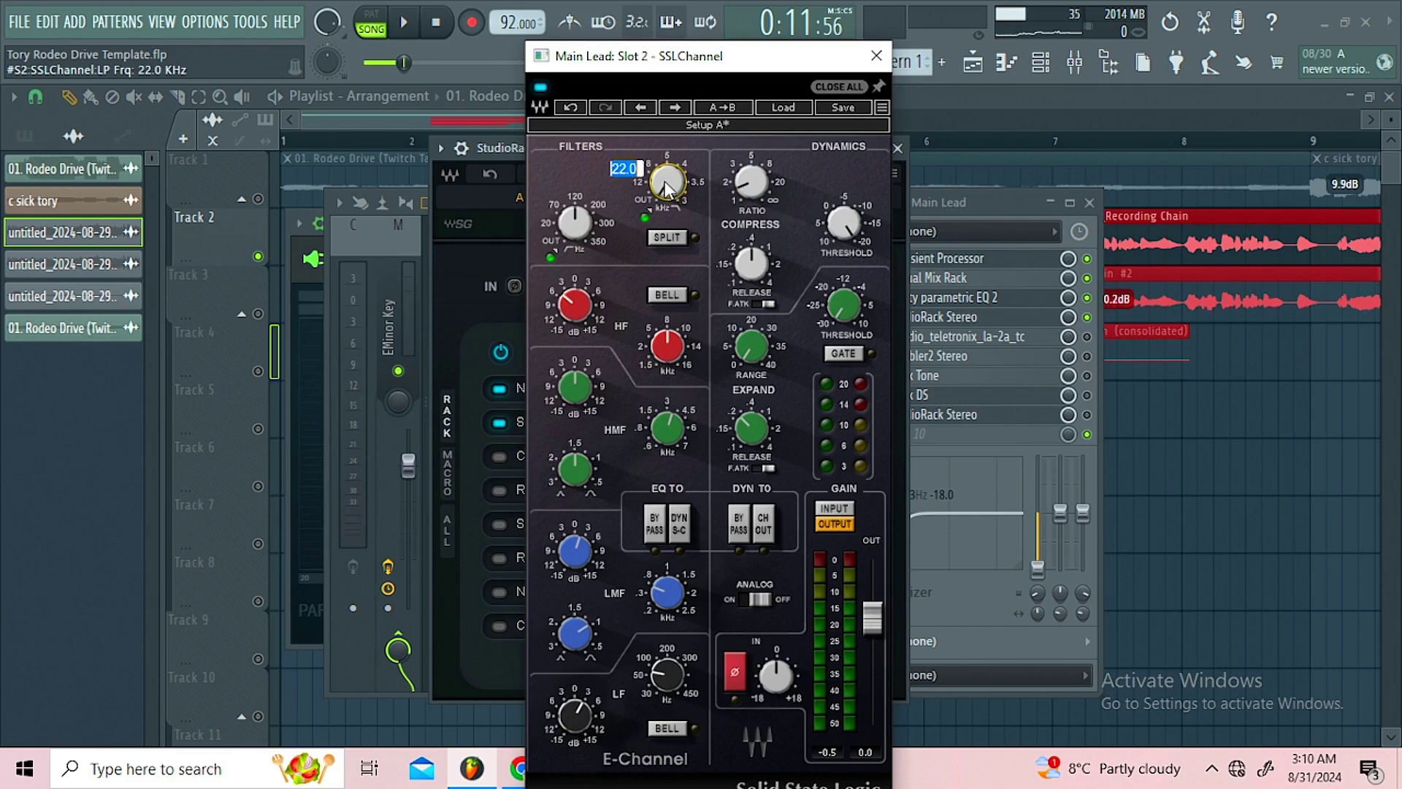
text(9)
key(Return)
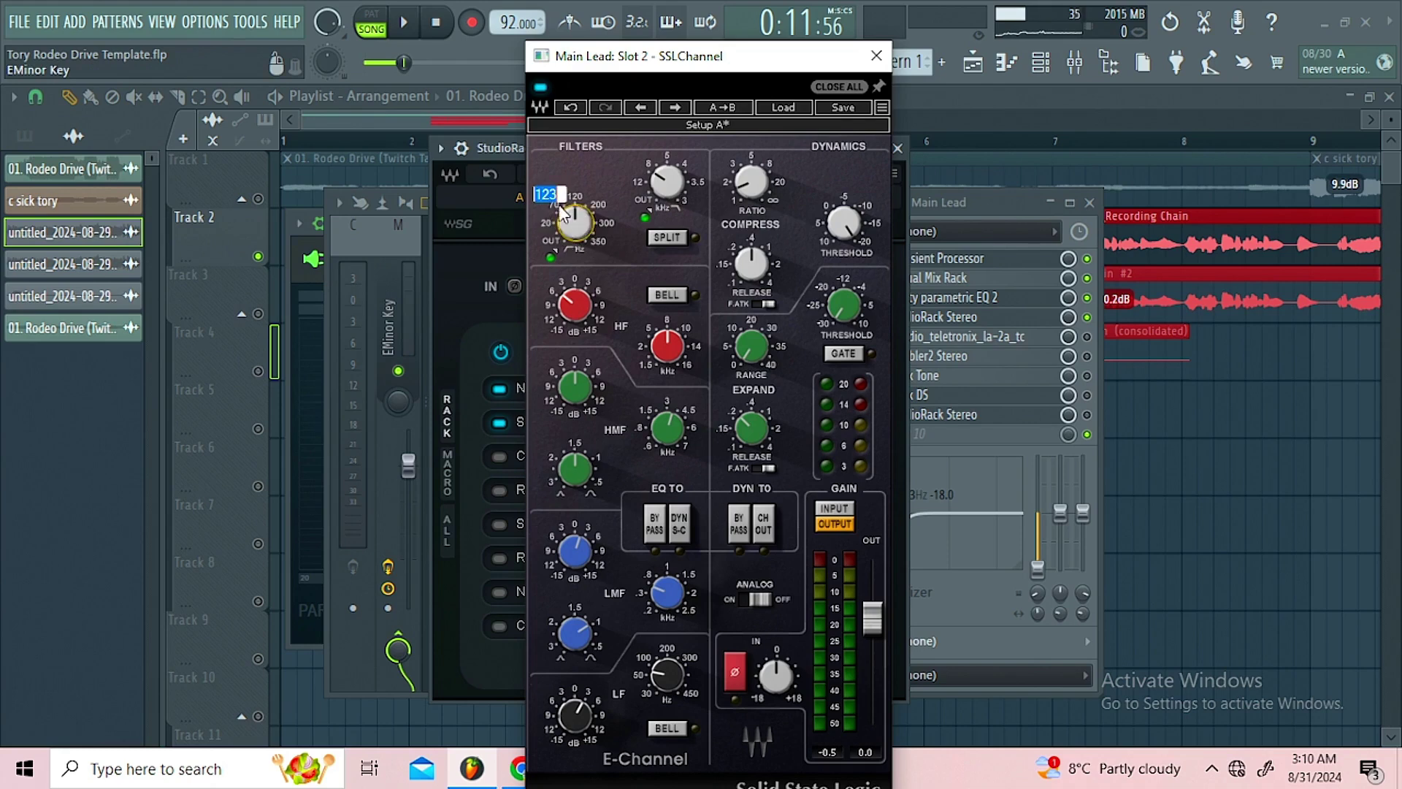
While the vocal plays, exaggerate SSLChannel's LMF gain to 15 dB and settle it at 3 dB.
mouse_move(668, 349)
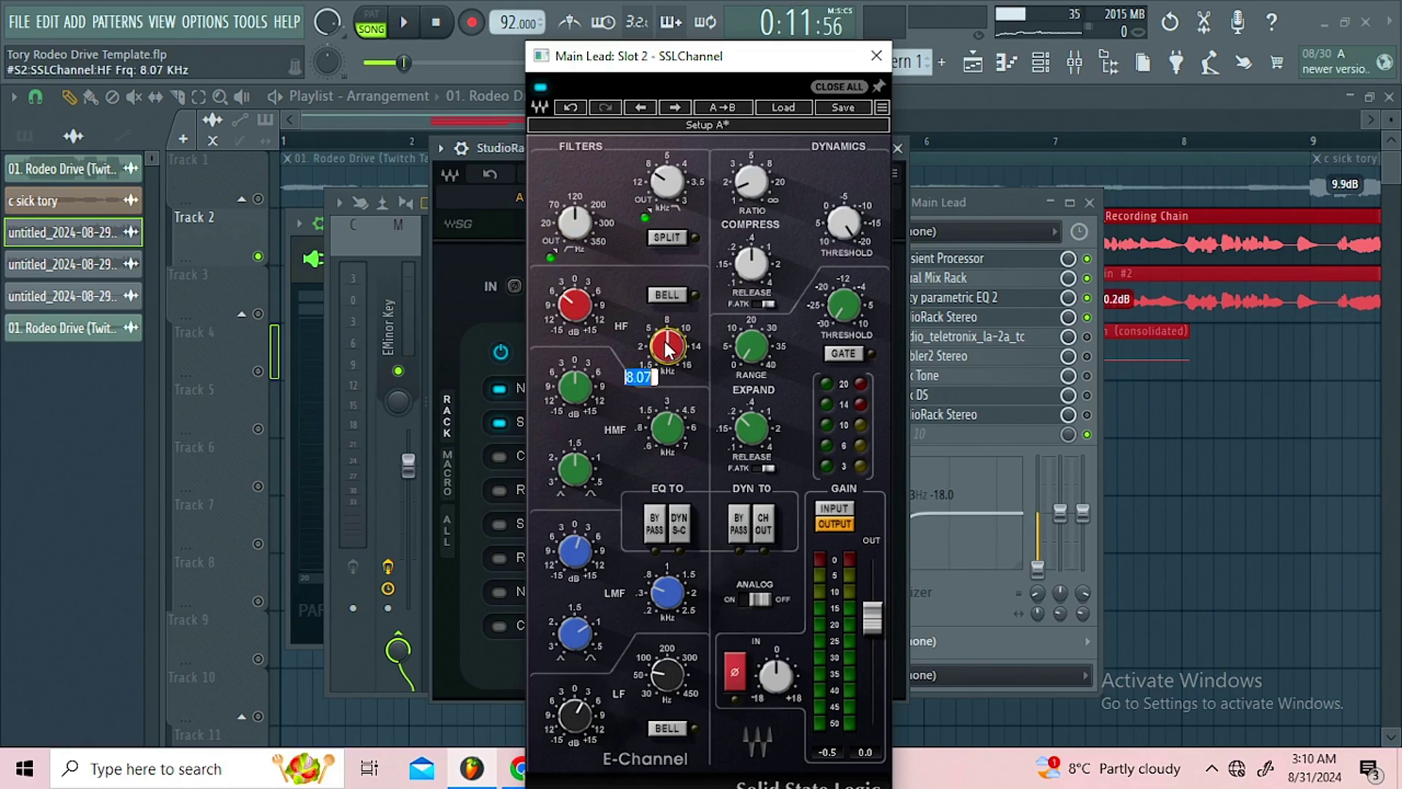
mouse_move(575, 311)
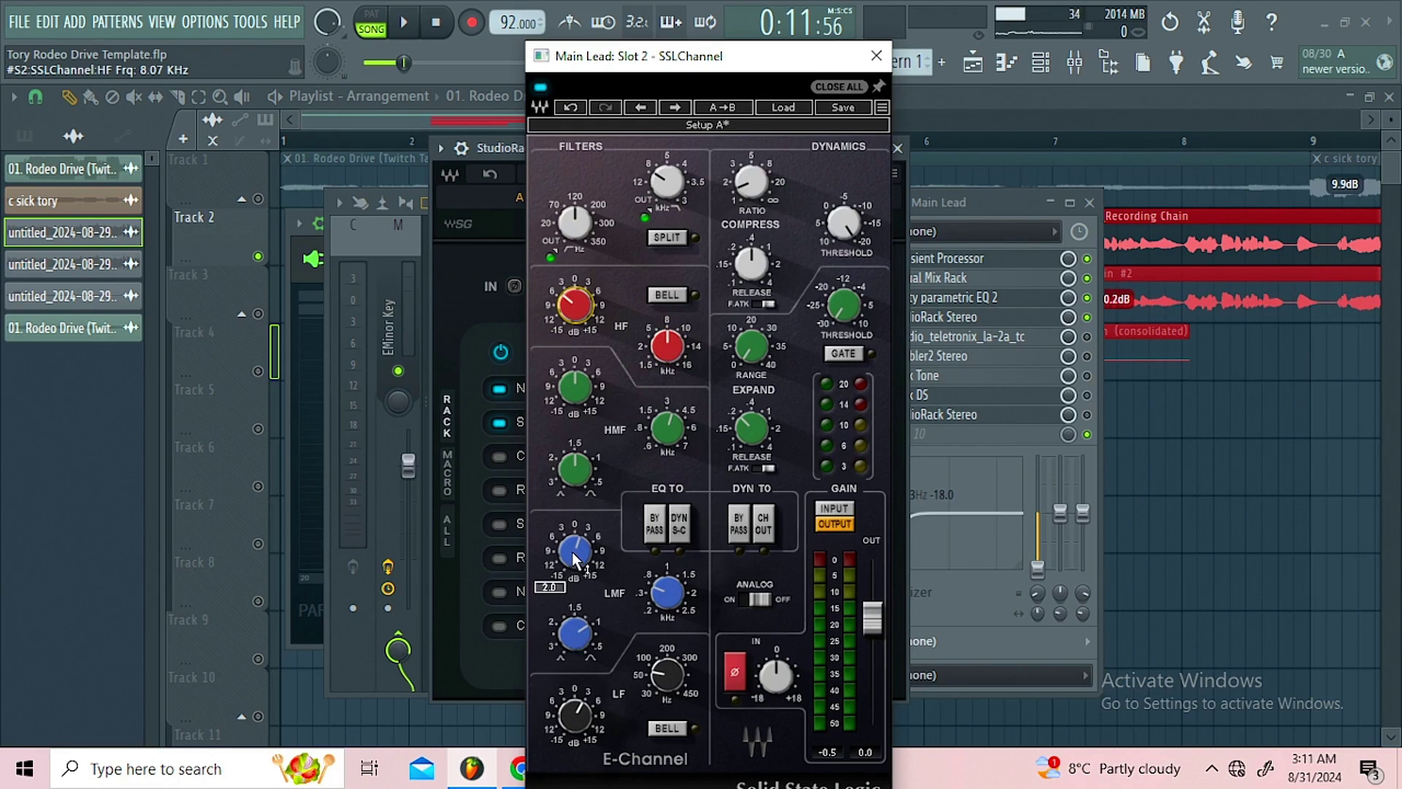
key(space)
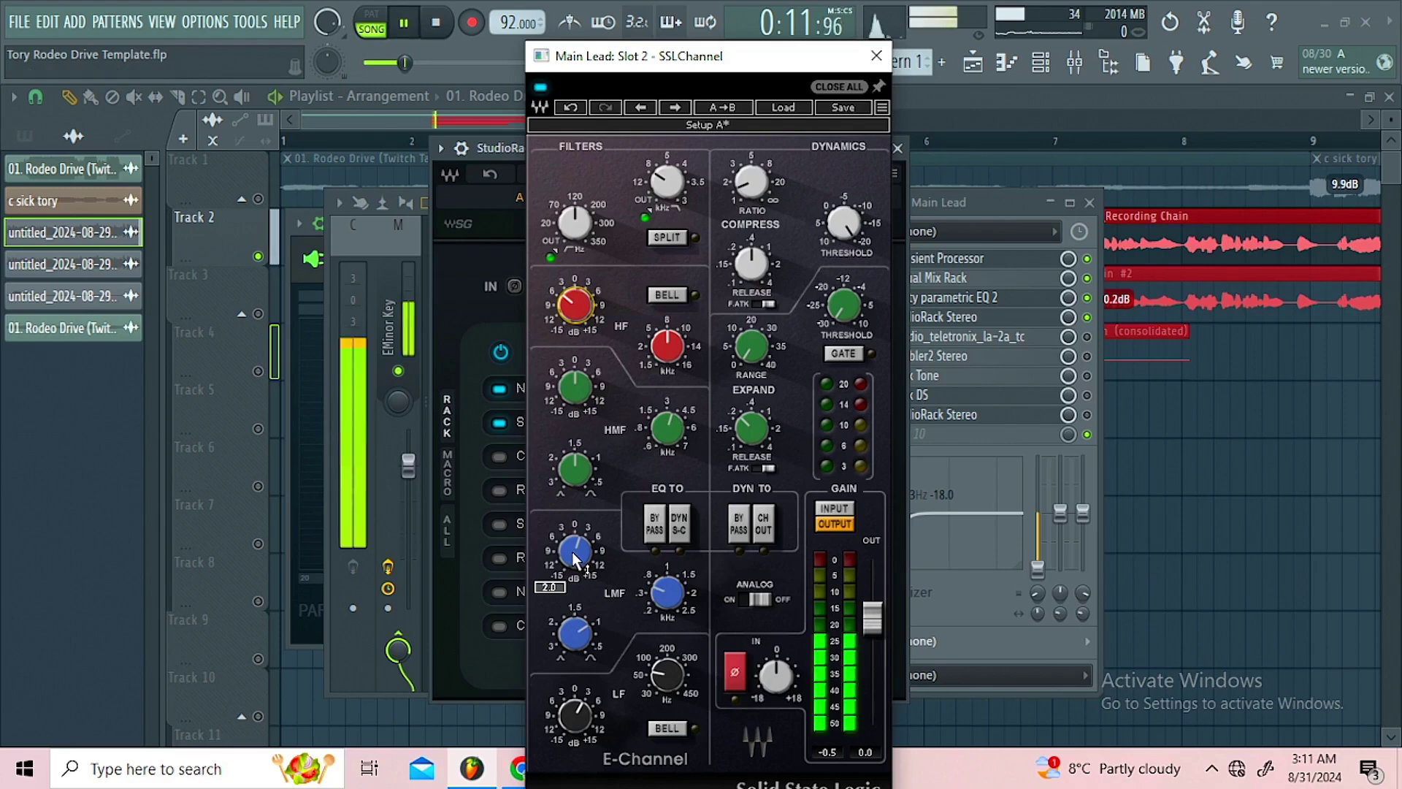
drag(576, 560, 575, 511)
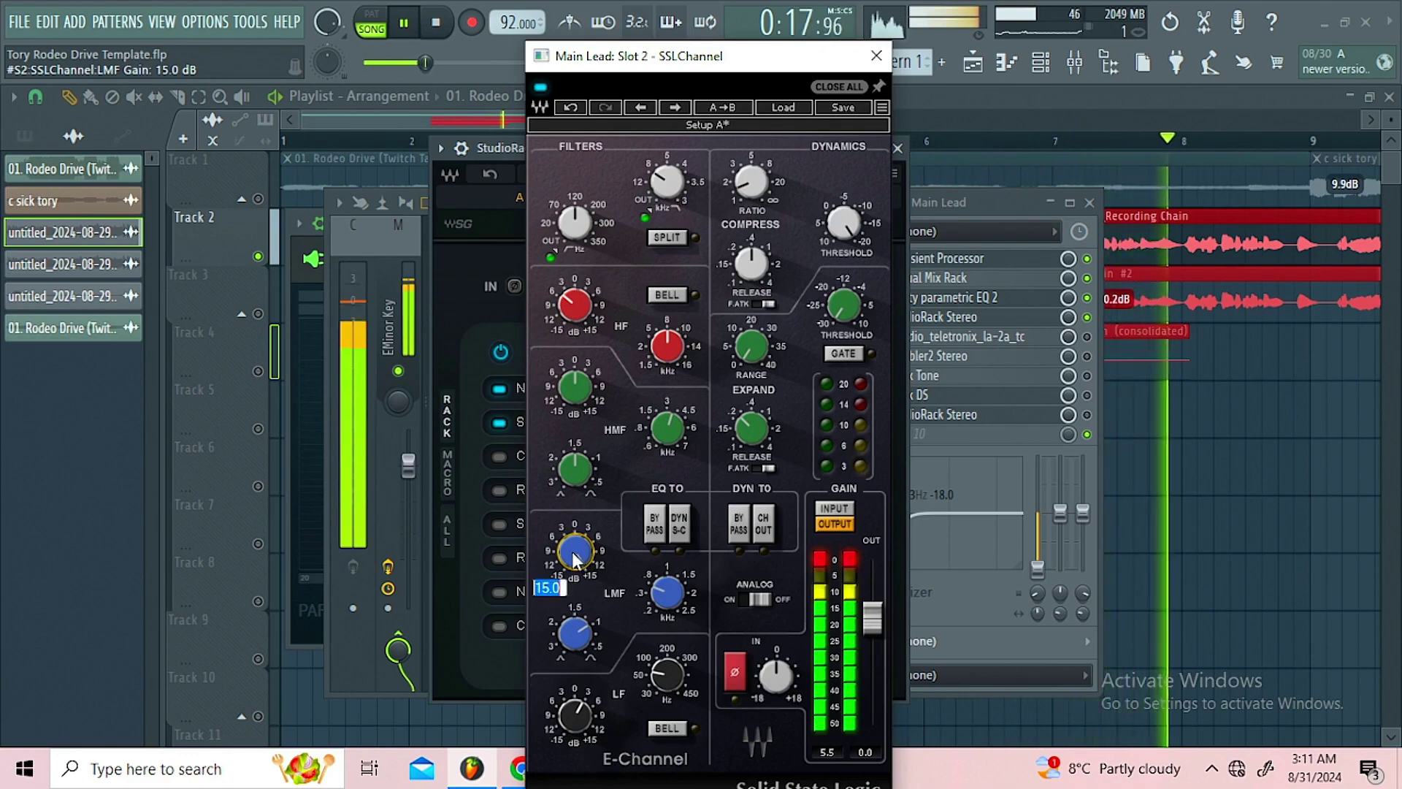
text(3)
key(Return)
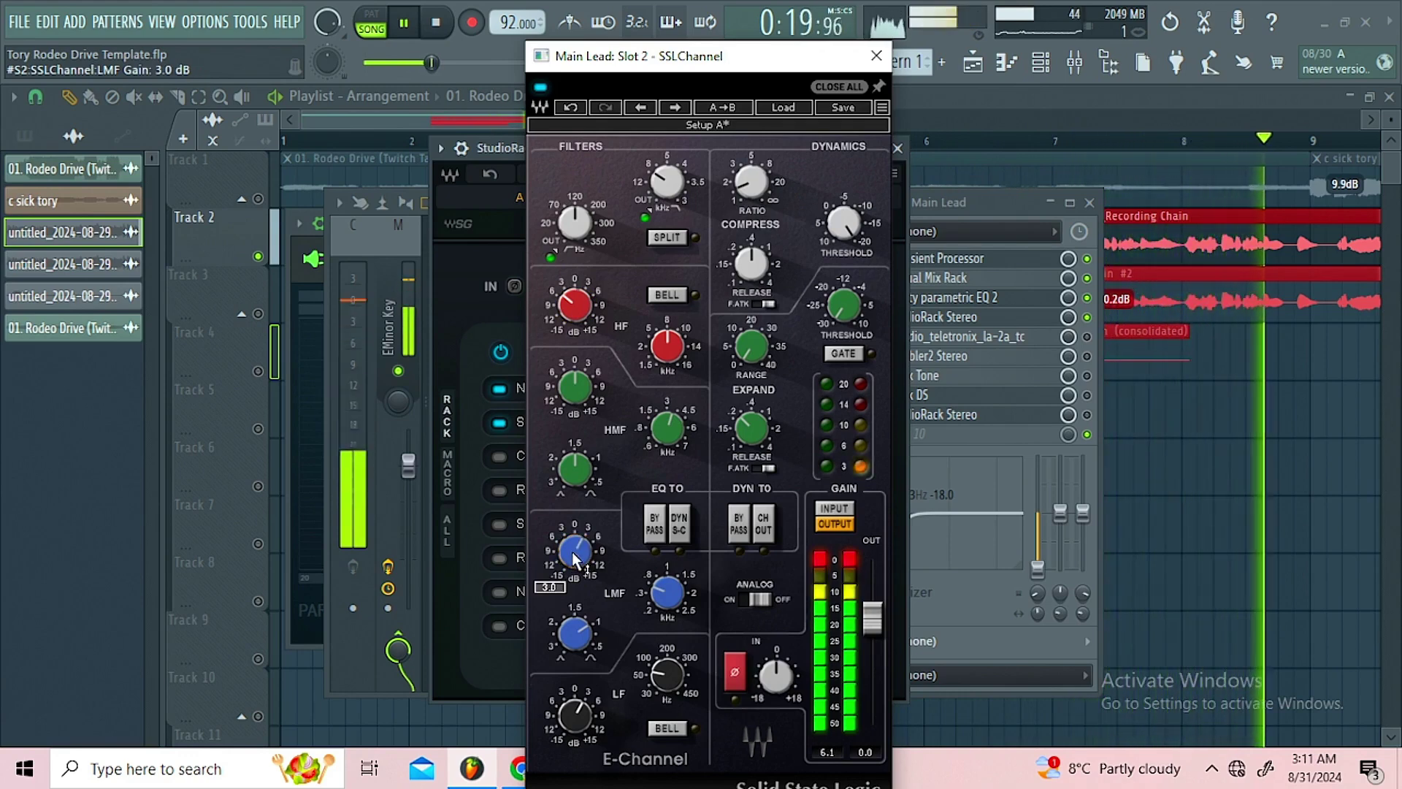
key(space)
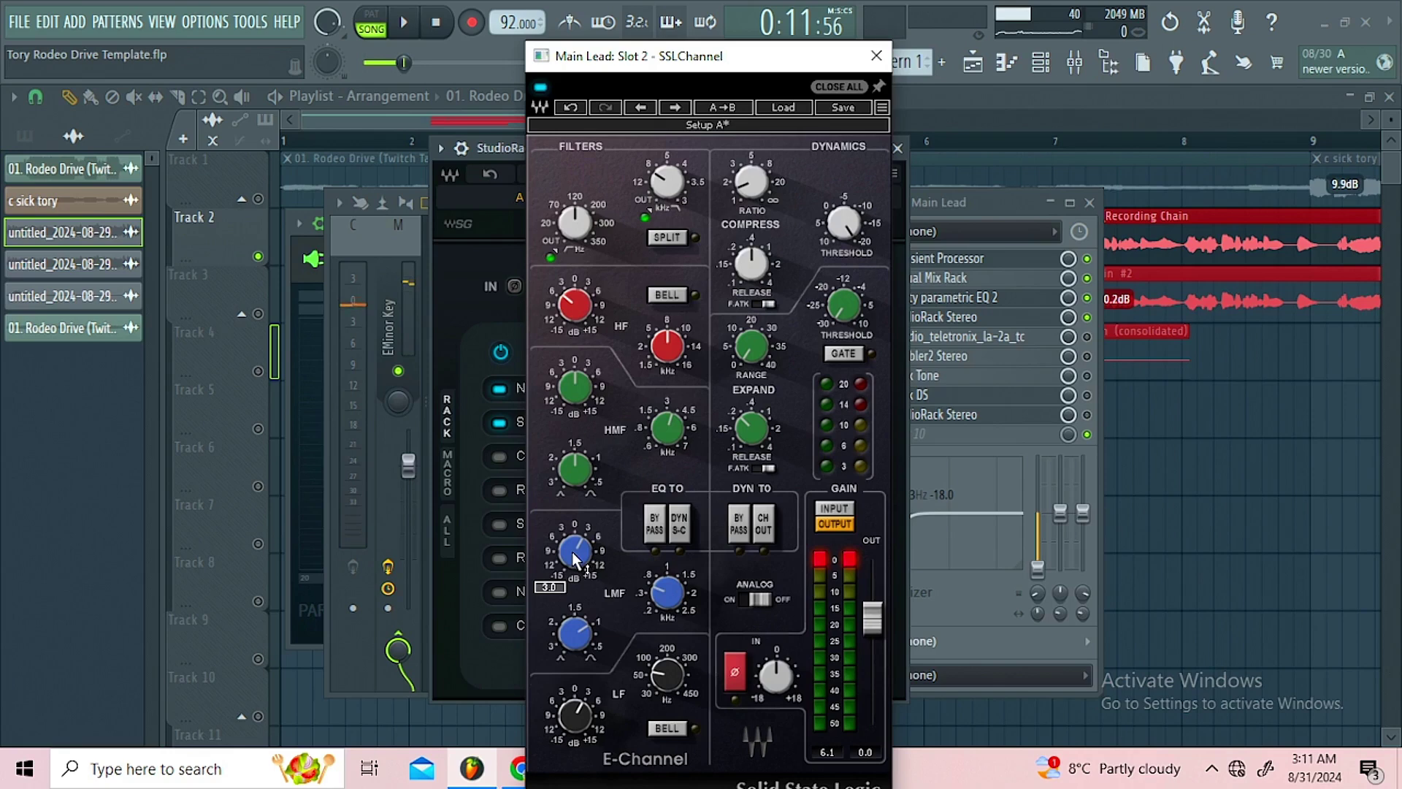
Examine the frequency and gain settings of SSLChannel's LF band.
click(667, 674)
click(573, 715)
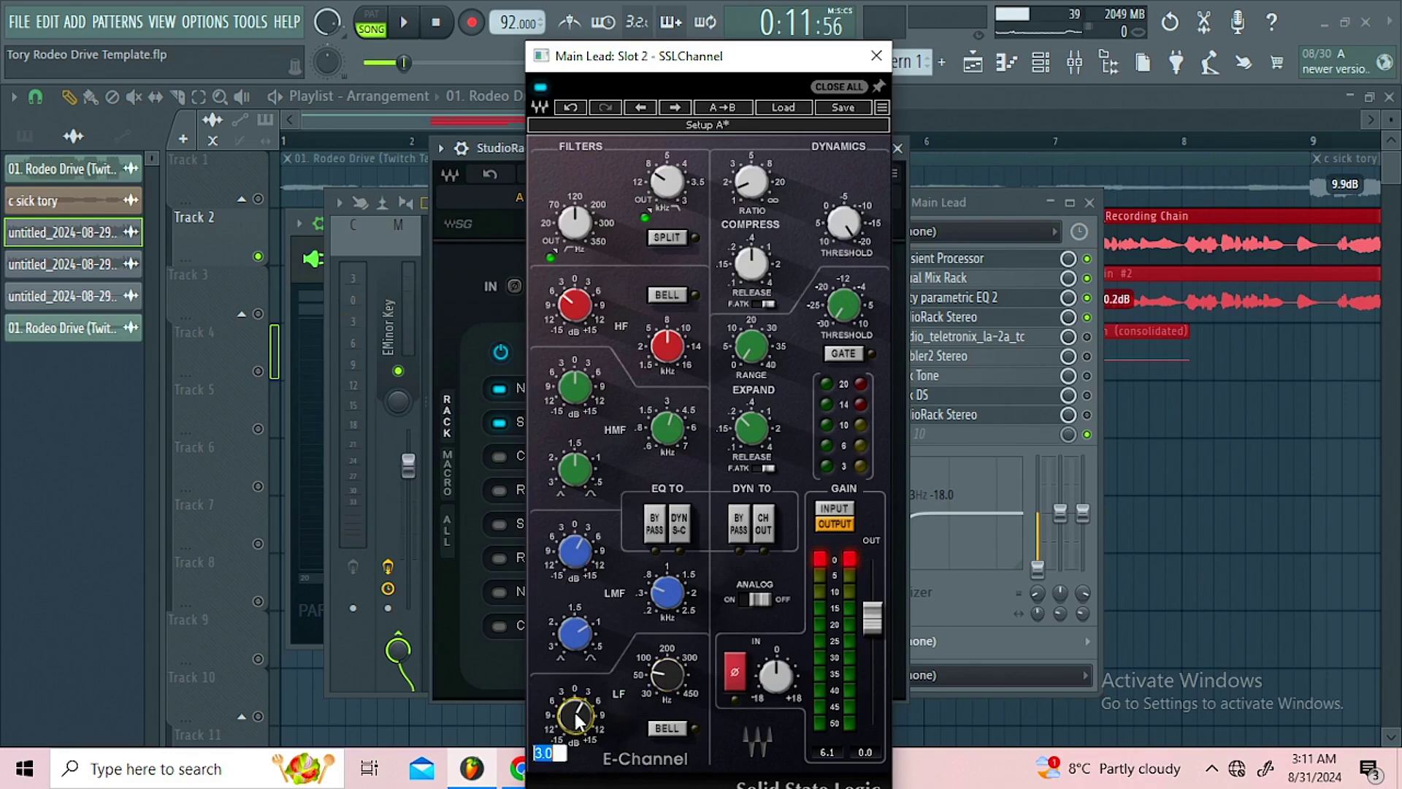
click(616, 663)
Compare the playing vocal with SSLChannel enabled and bypassed, leave it enabled, and close the module.
click(406, 24)
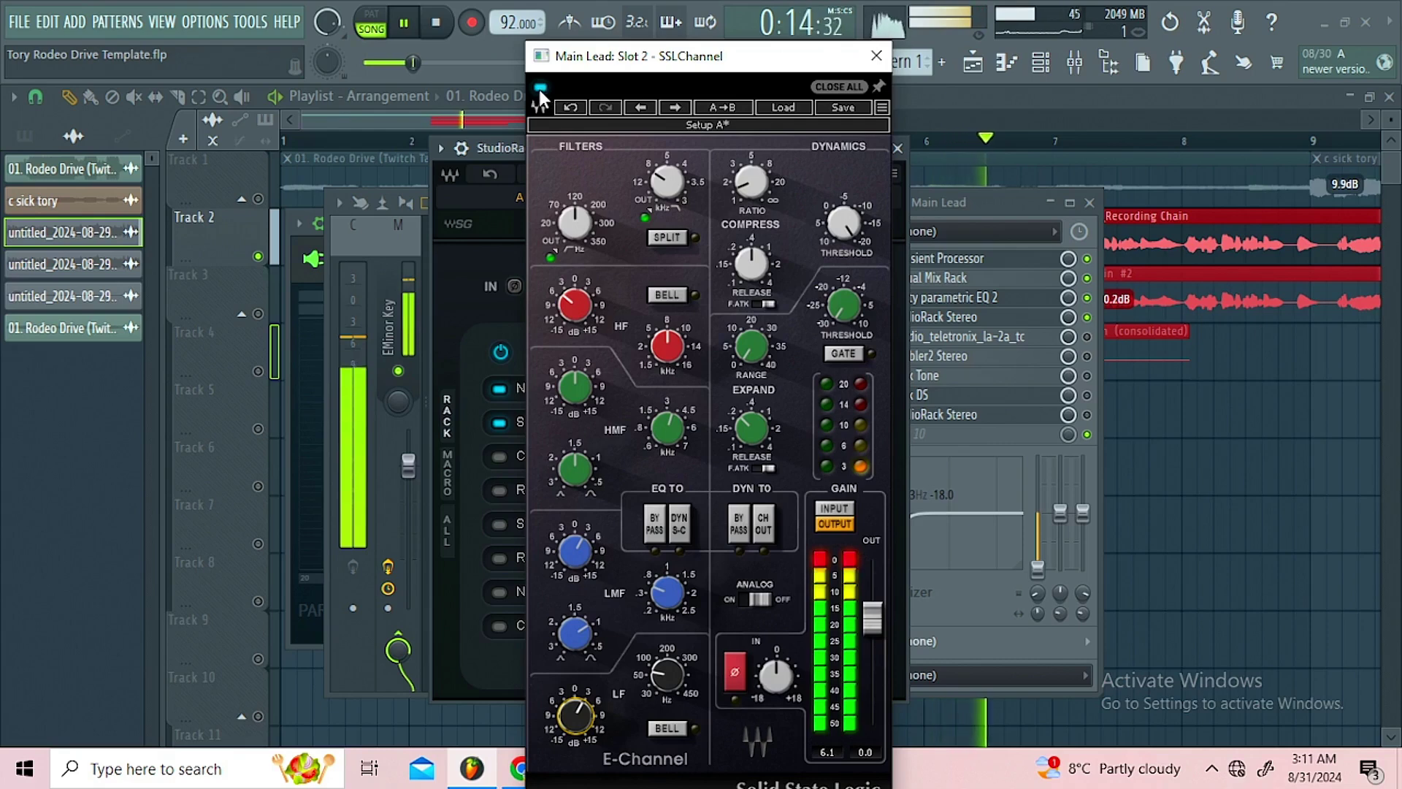
key(space)
key(space)
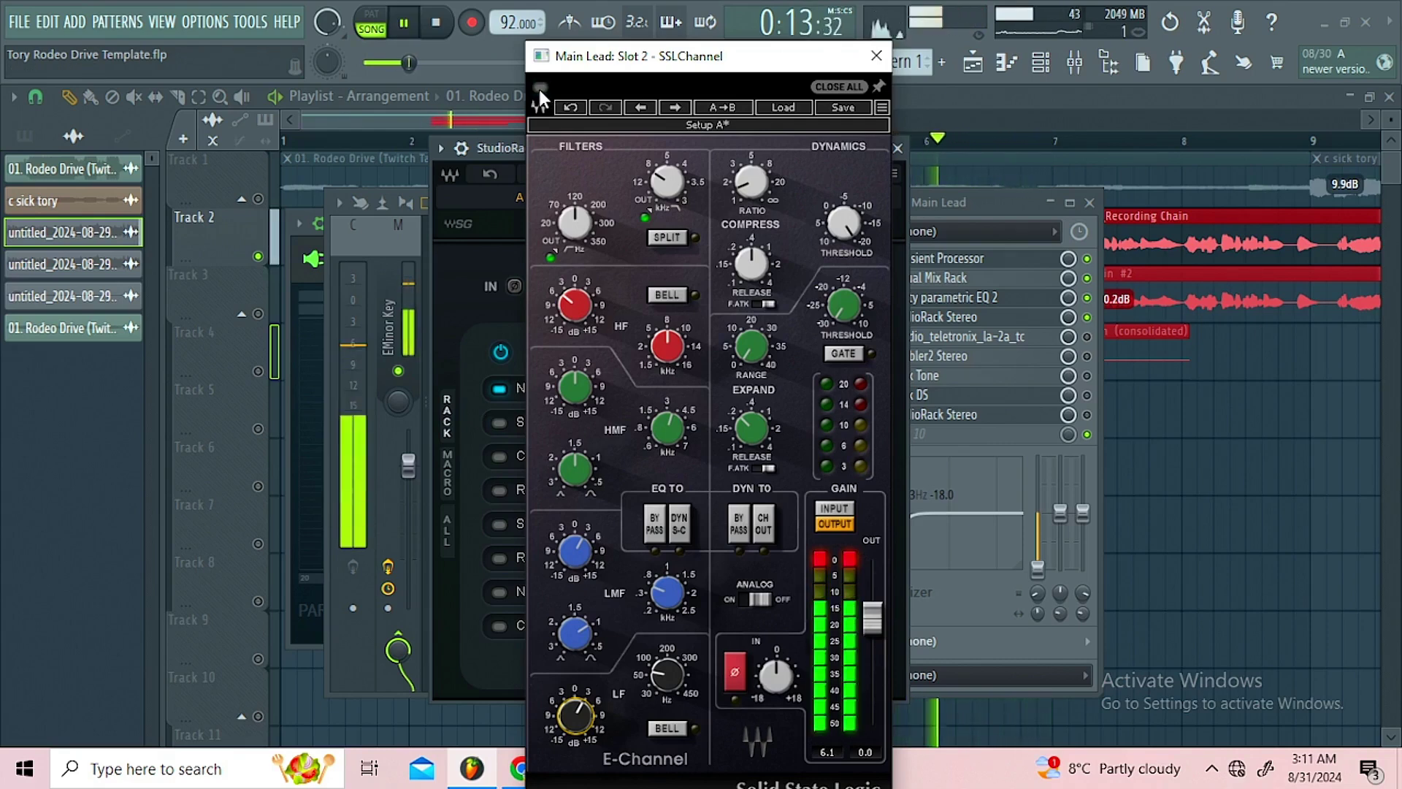
click(538, 87)
key(space)
click(877, 56)
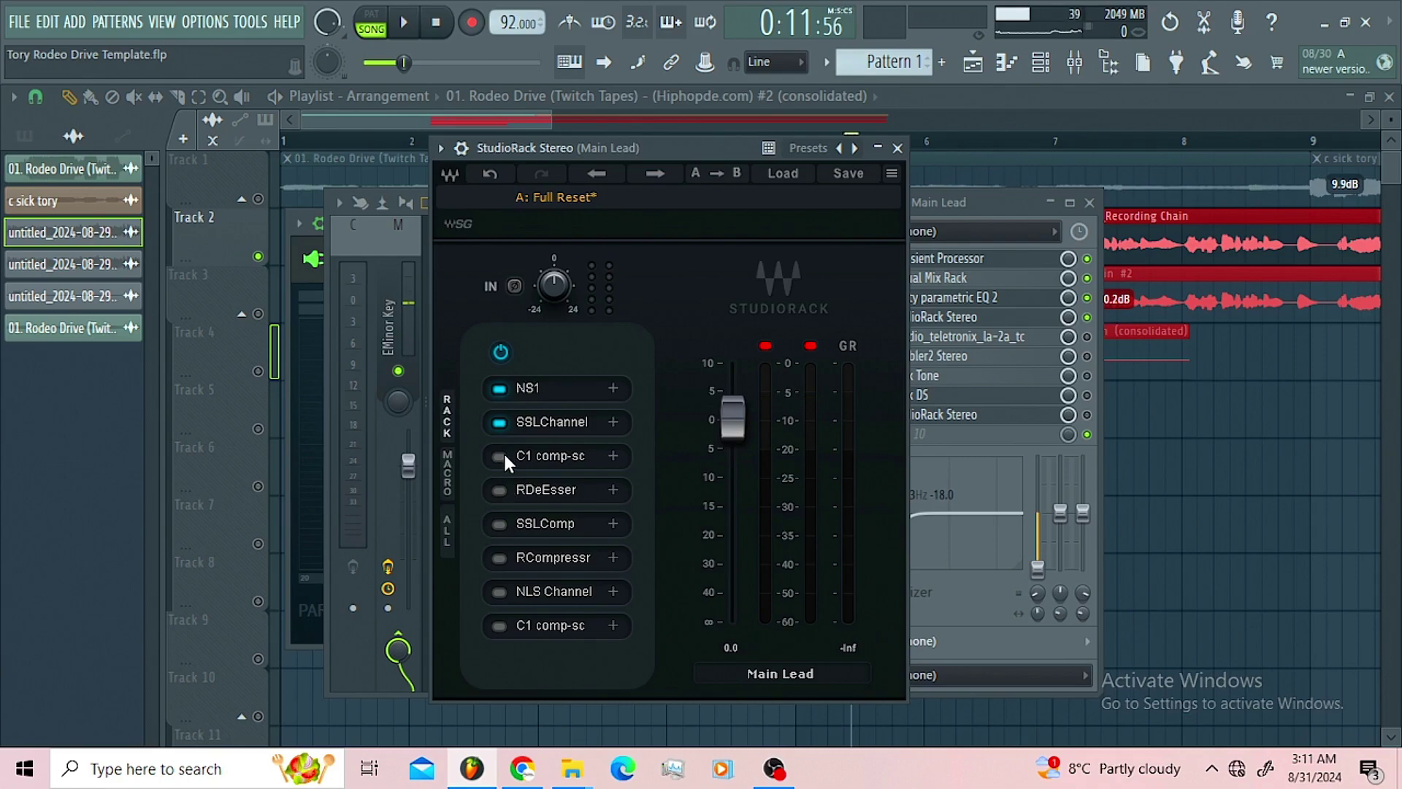
Enable C1 comp-sc in slot 3, audition the vocal with it bypassed and enabled, and close the module.
click(558, 451)
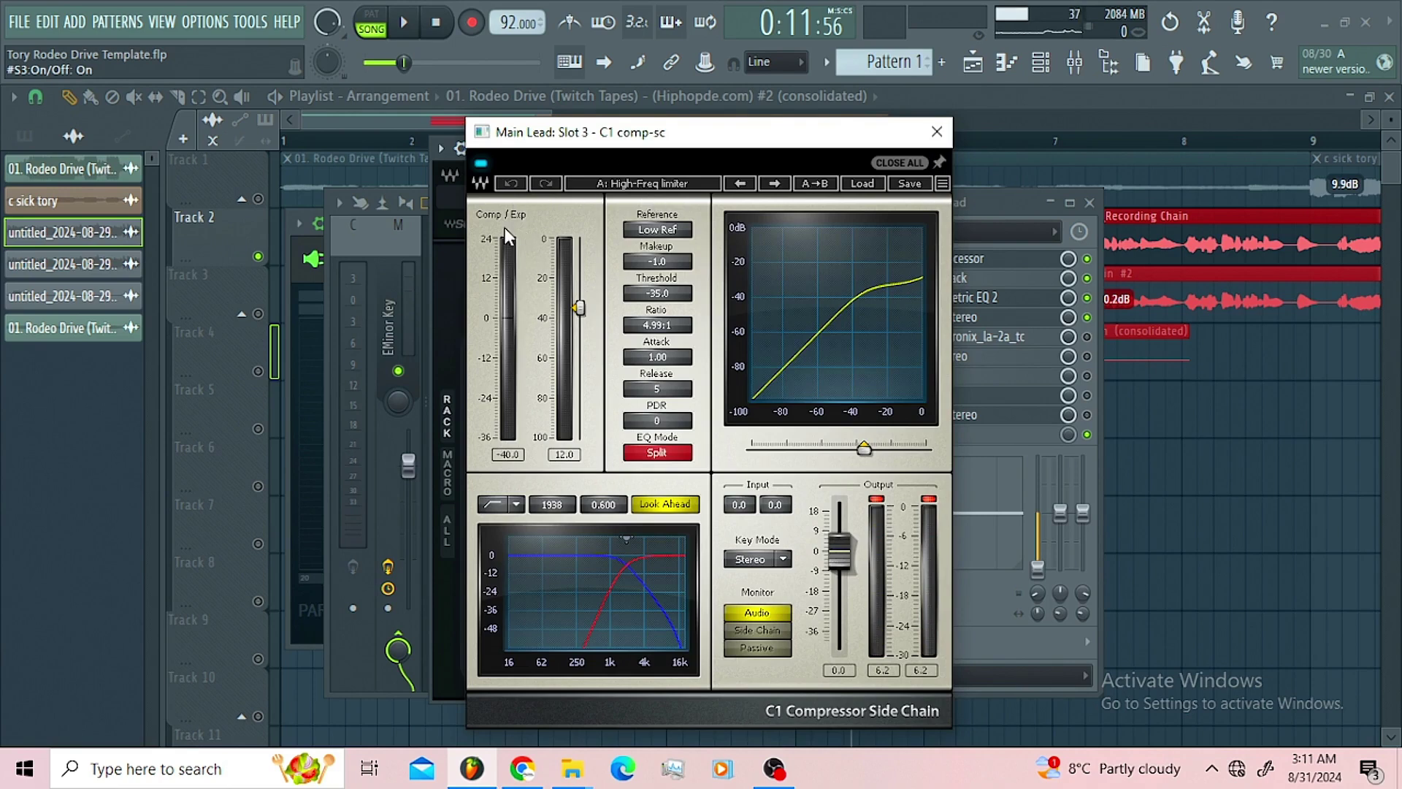
key(space)
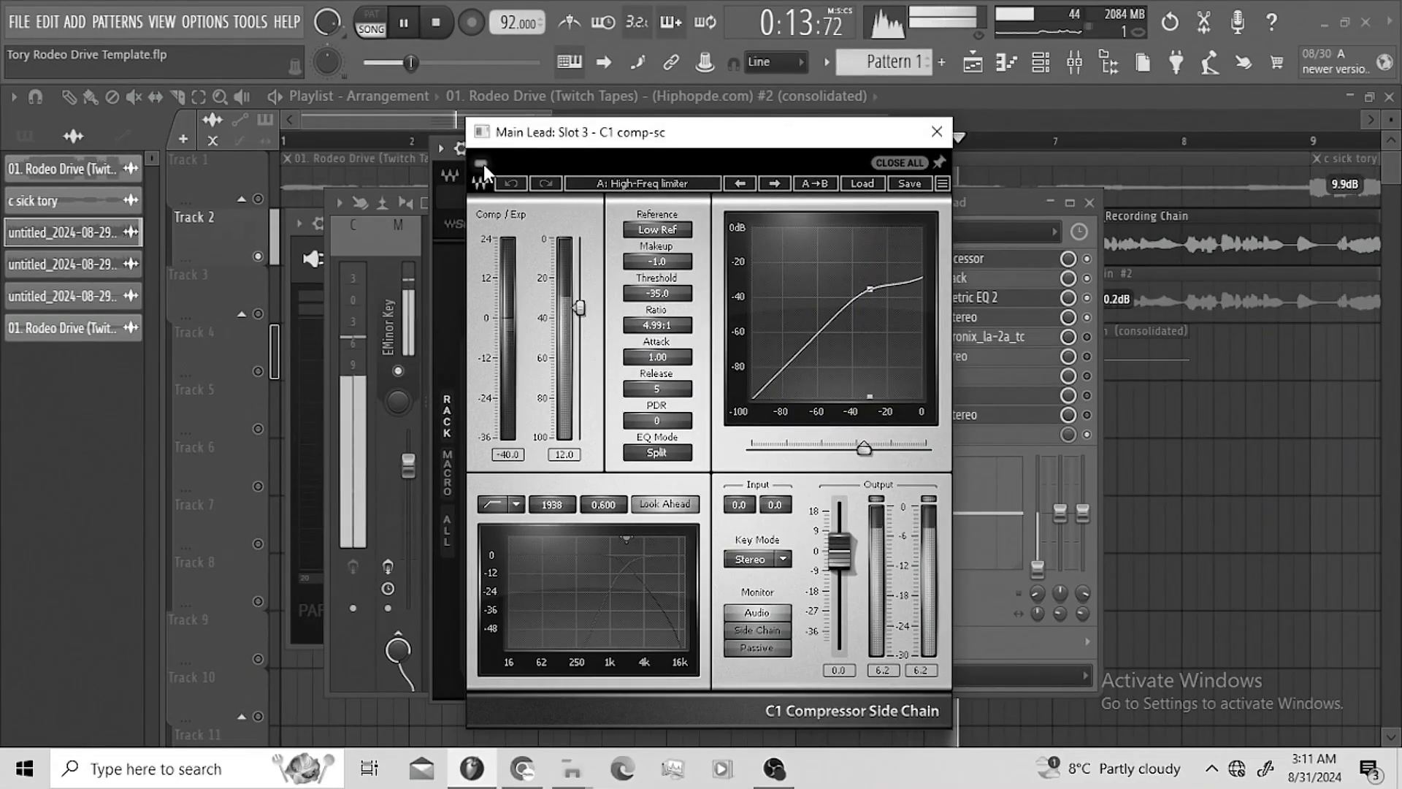
key(space)
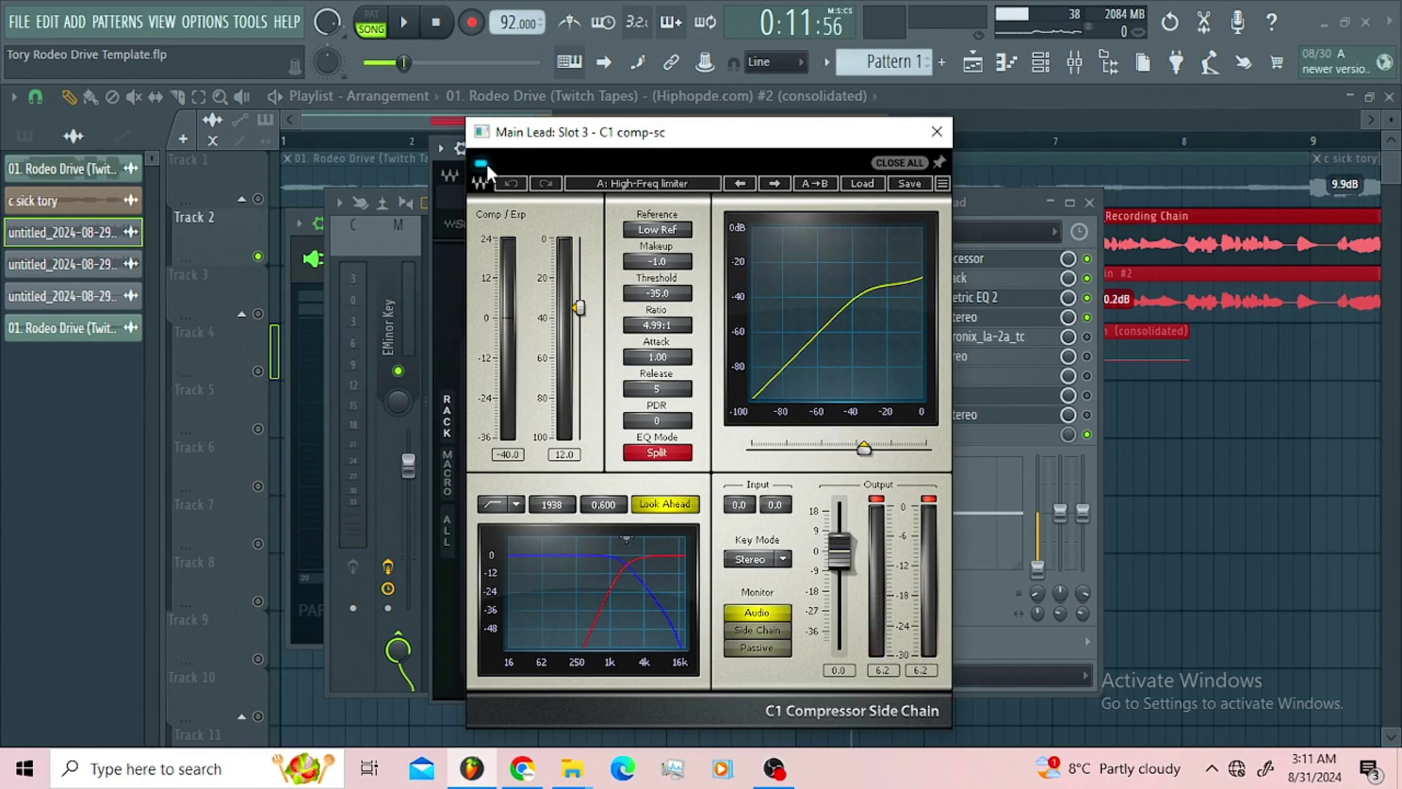
click(936, 132)
Enable RDeEsser in slot 4 and audition only its side-chain signal on the vocal.
click(499, 490)
click(554, 491)
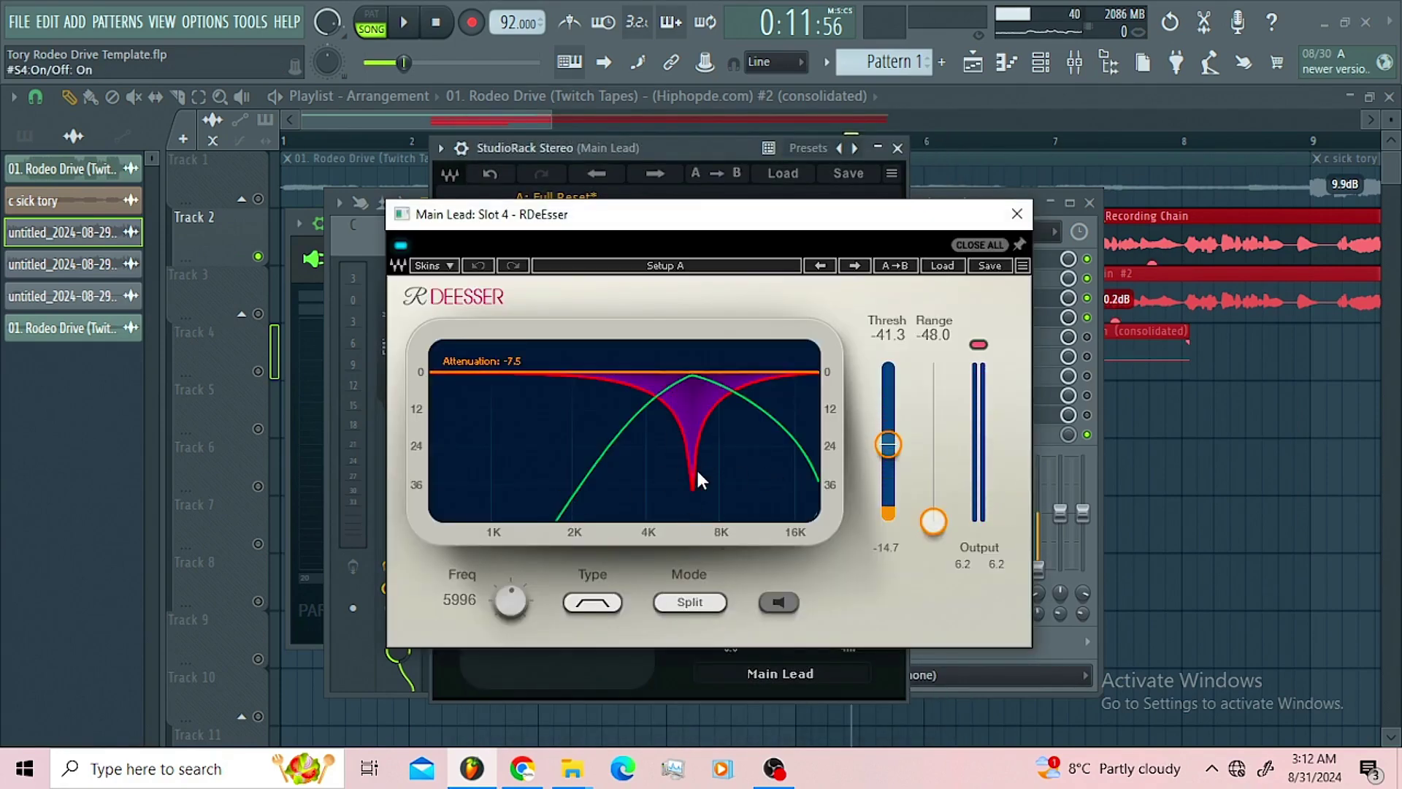
click(787, 614)
key(space)
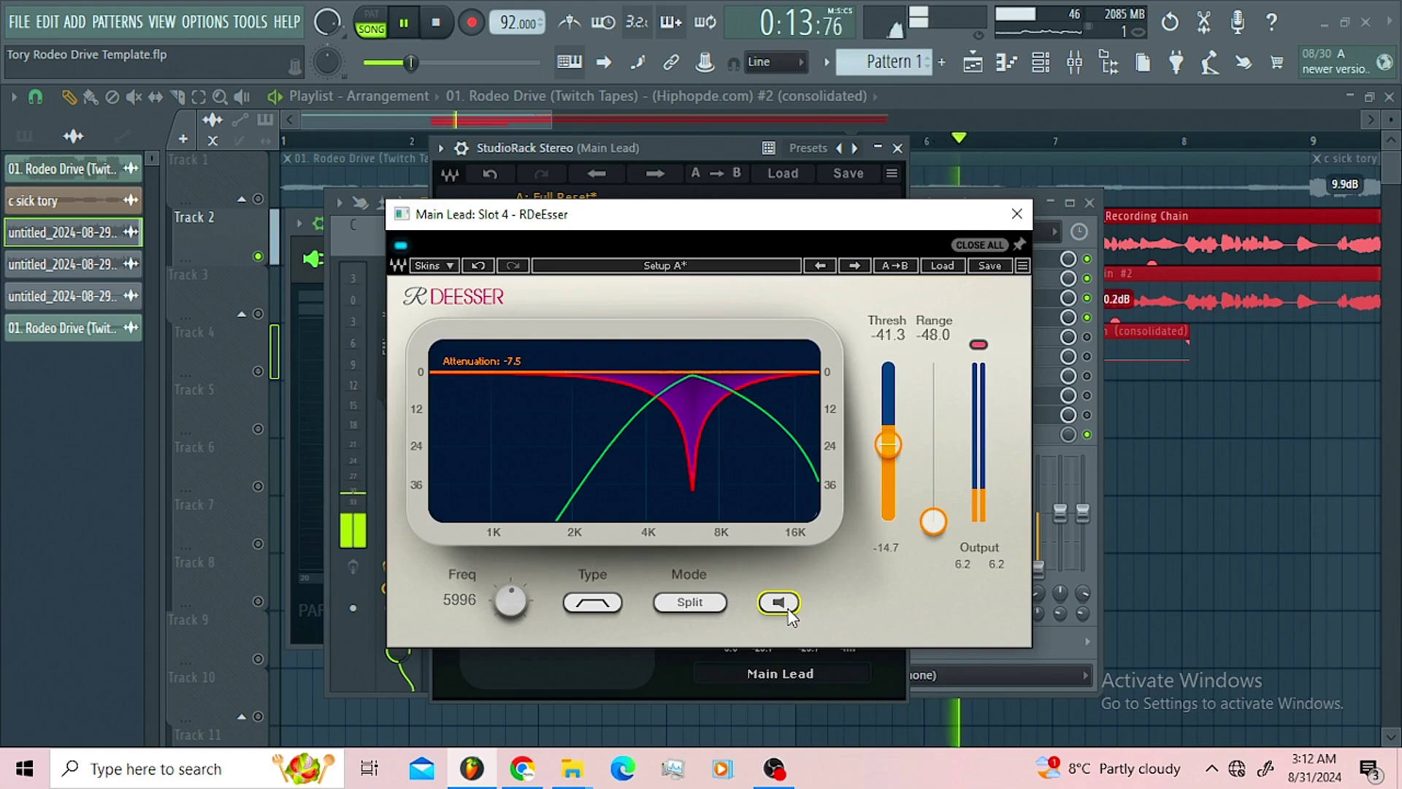
key(space)
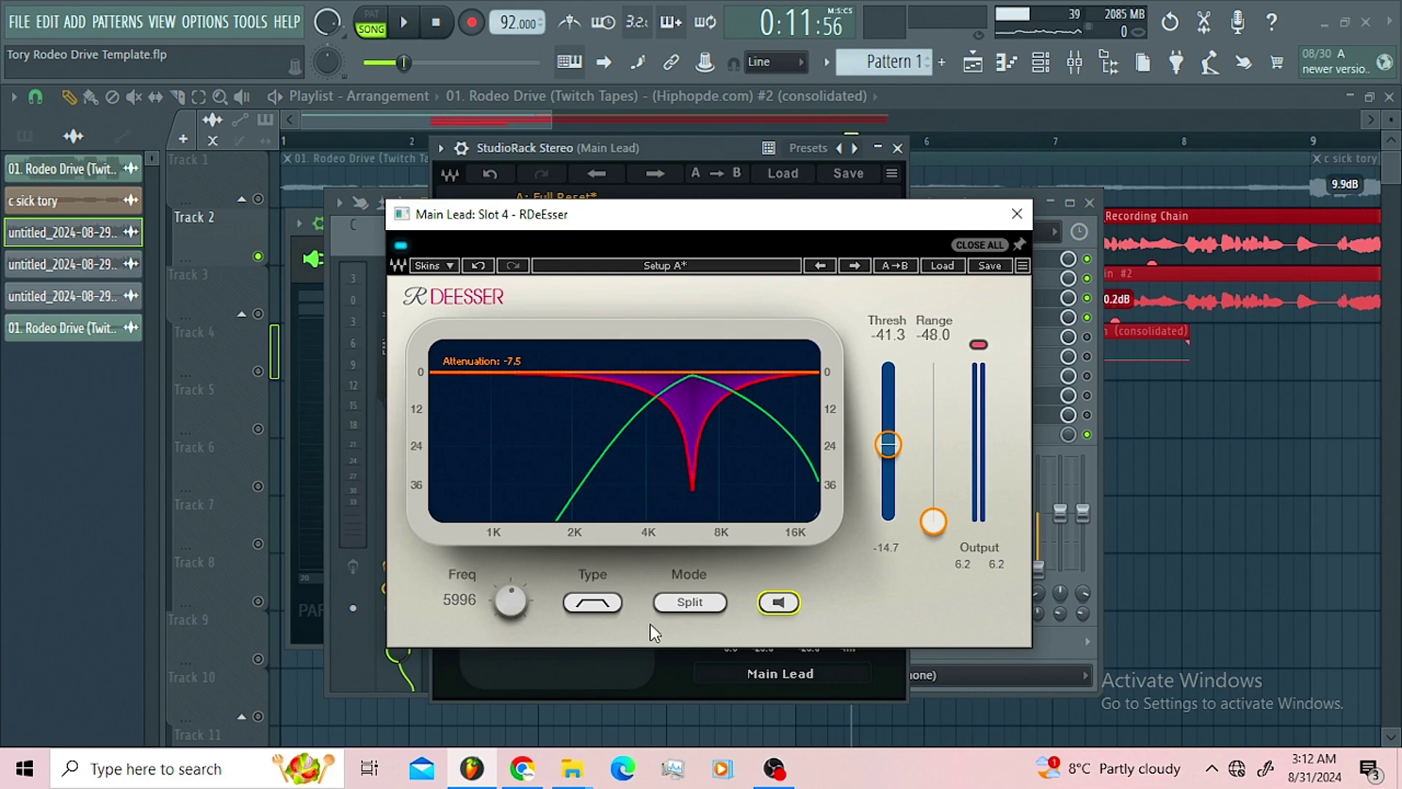
Toggle RDeEsser's mode and return it to Split, and switch off side-chain monitoring while the vocal plays.
click(699, 619)
click(703, 618)
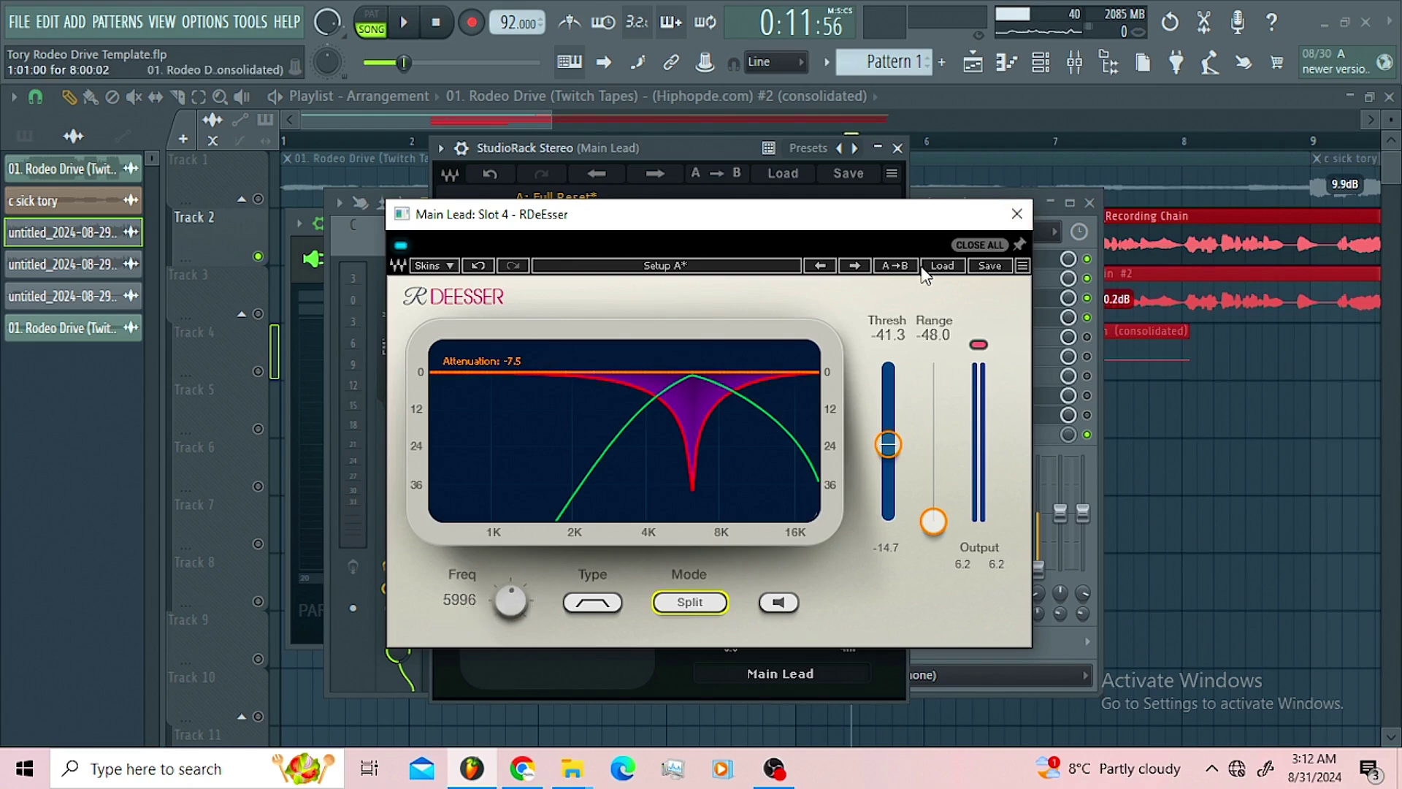
key(space)
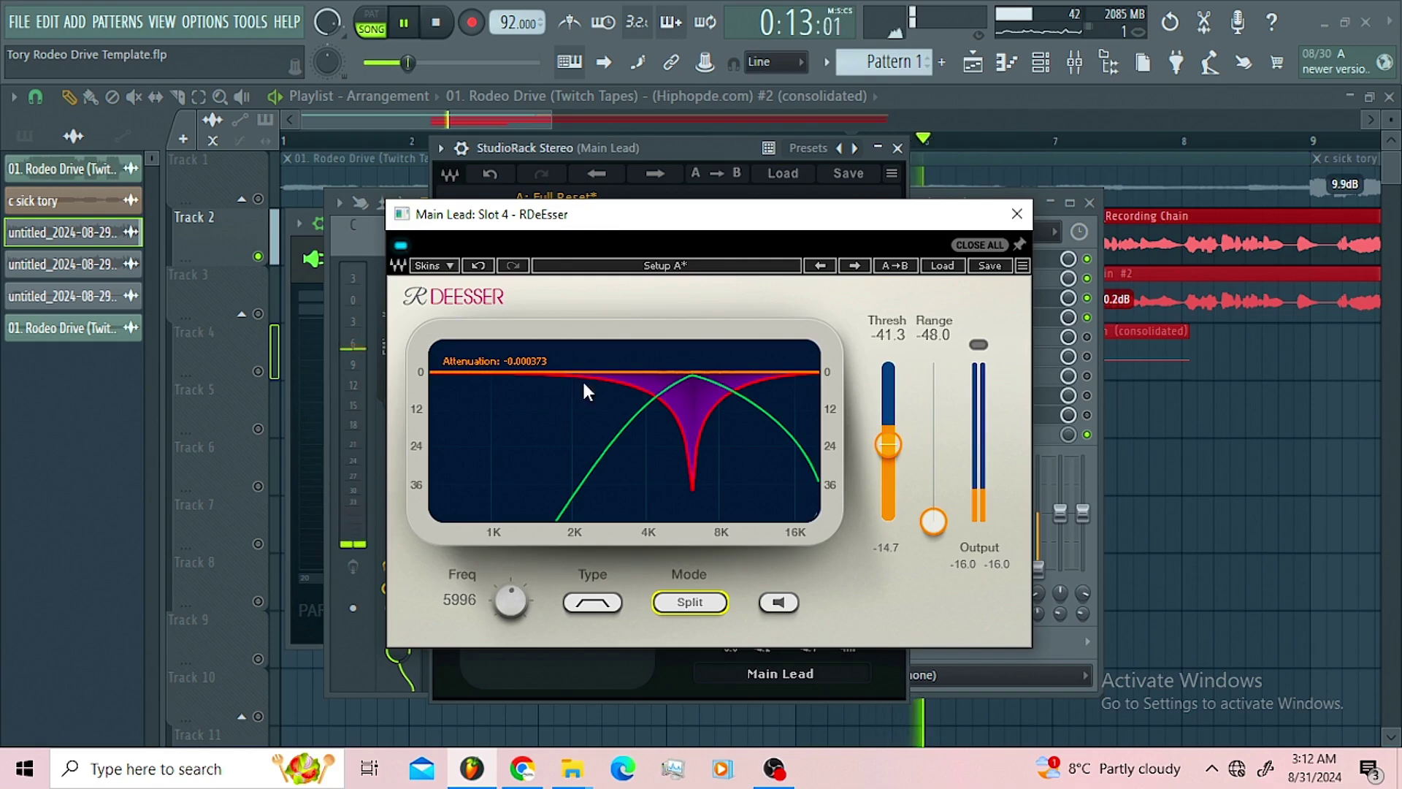
click(778, 602)
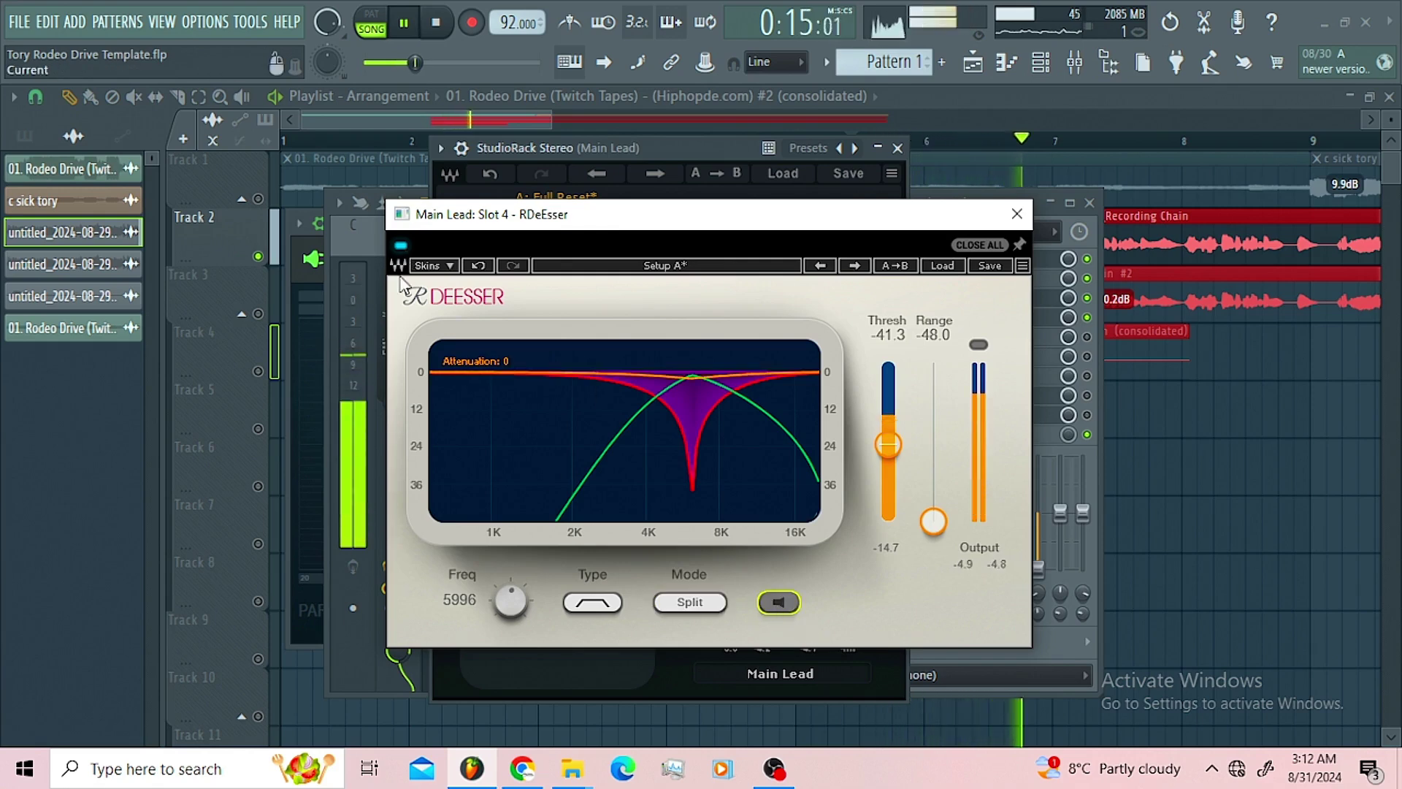
Compare the playing vocal with RDeEsser bypassed and enabled, leave it on, and close the module.
click(400, 246)
click(402, 247)
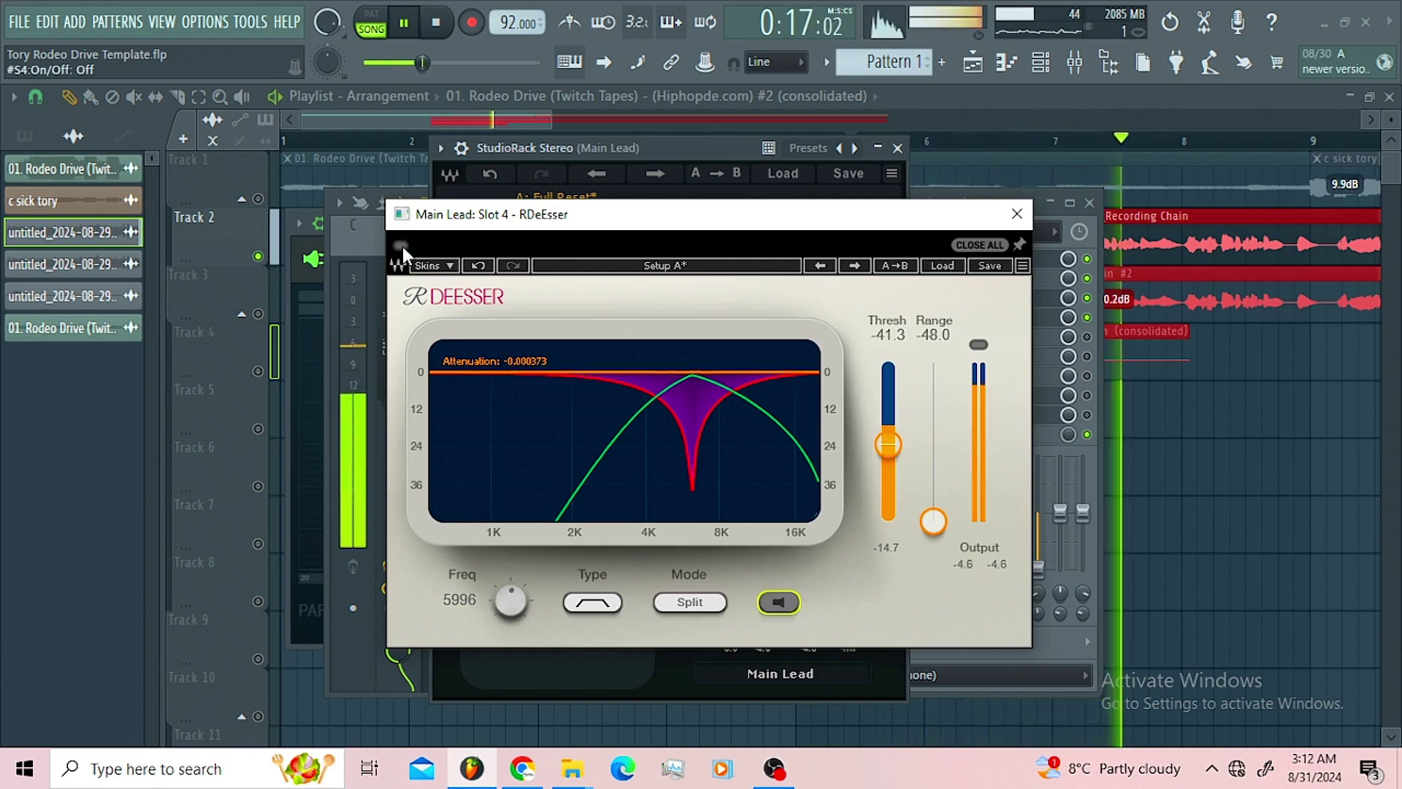
key(space)
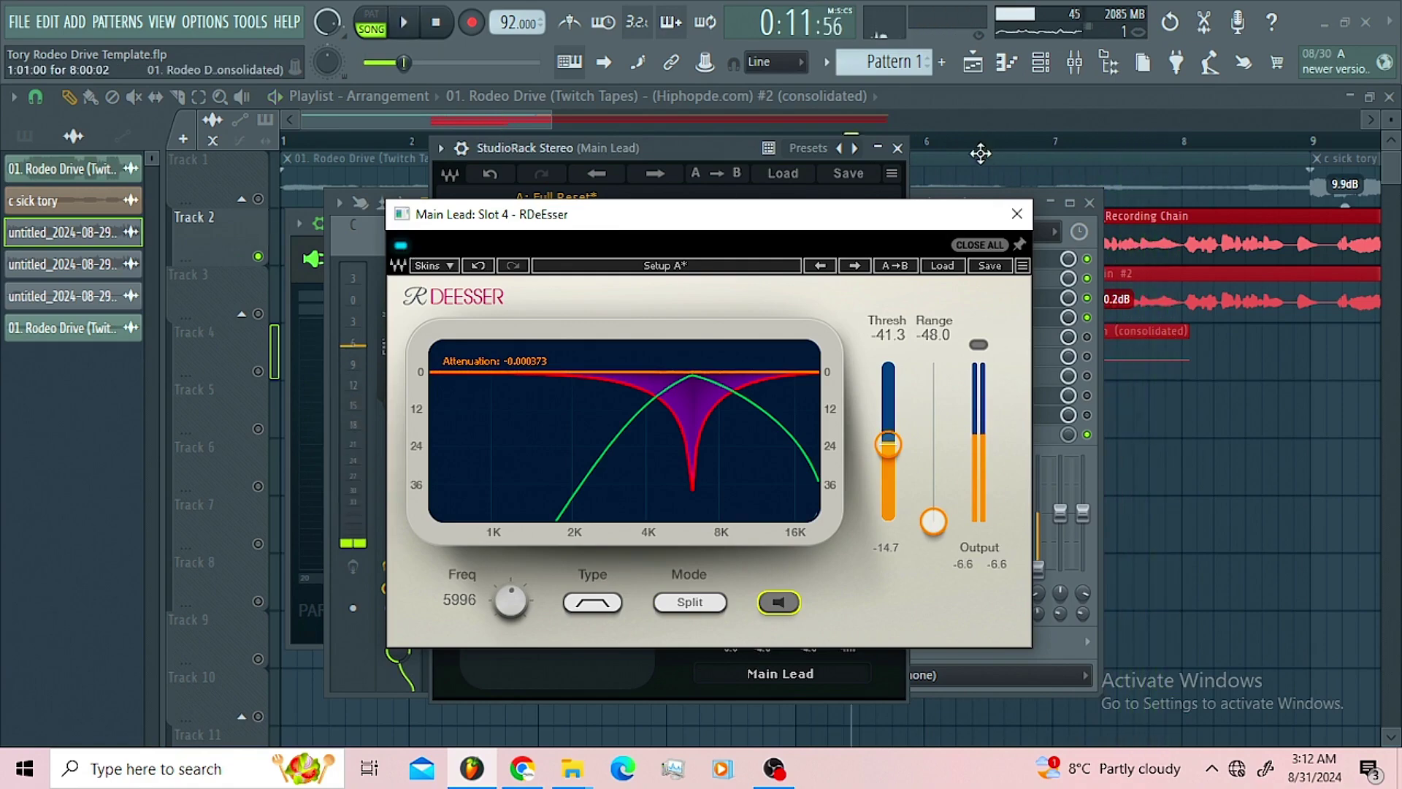
click(1017, 213)
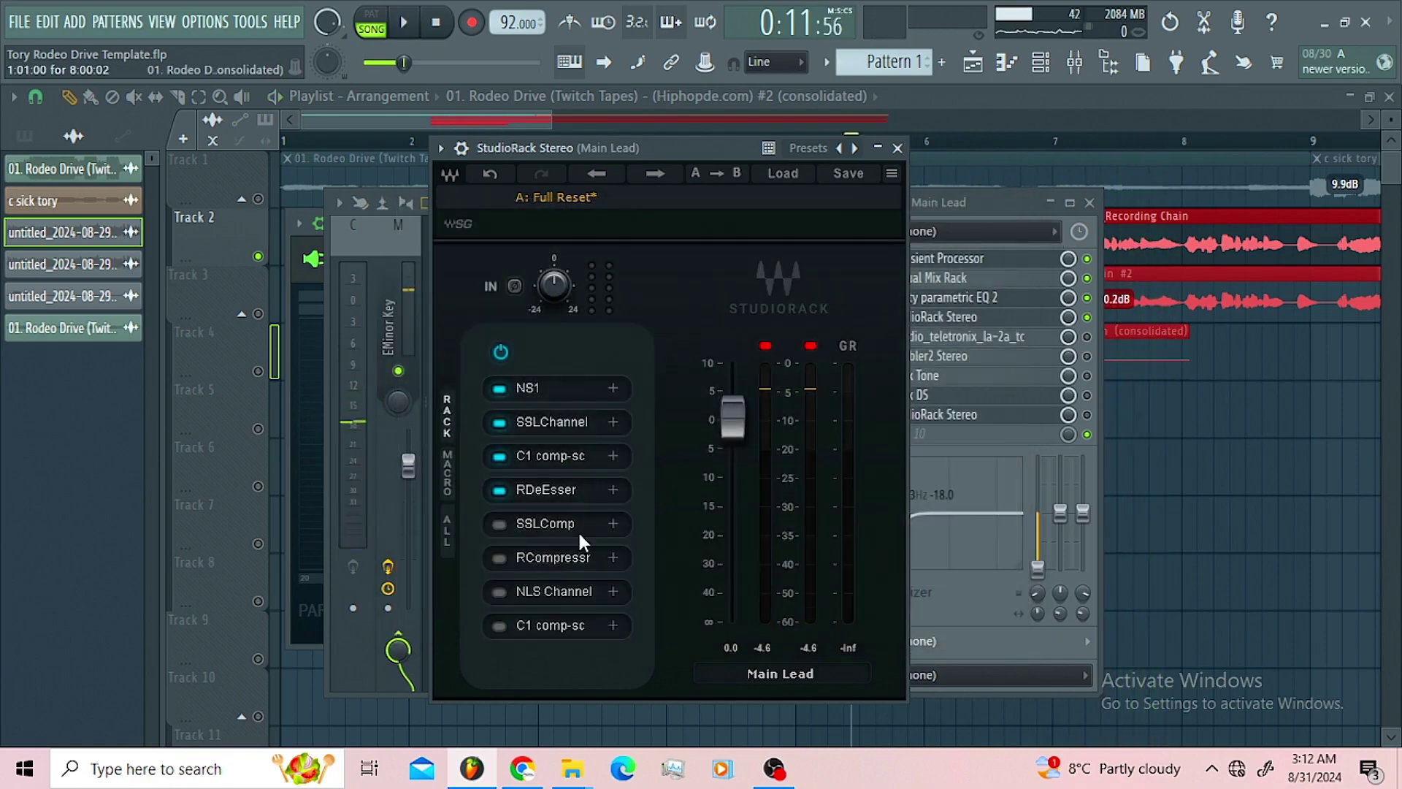
Enable SSLComp in slot 5, open it, and move its window up to show the whole compressor.
click(501, 525)
click(536, 522)
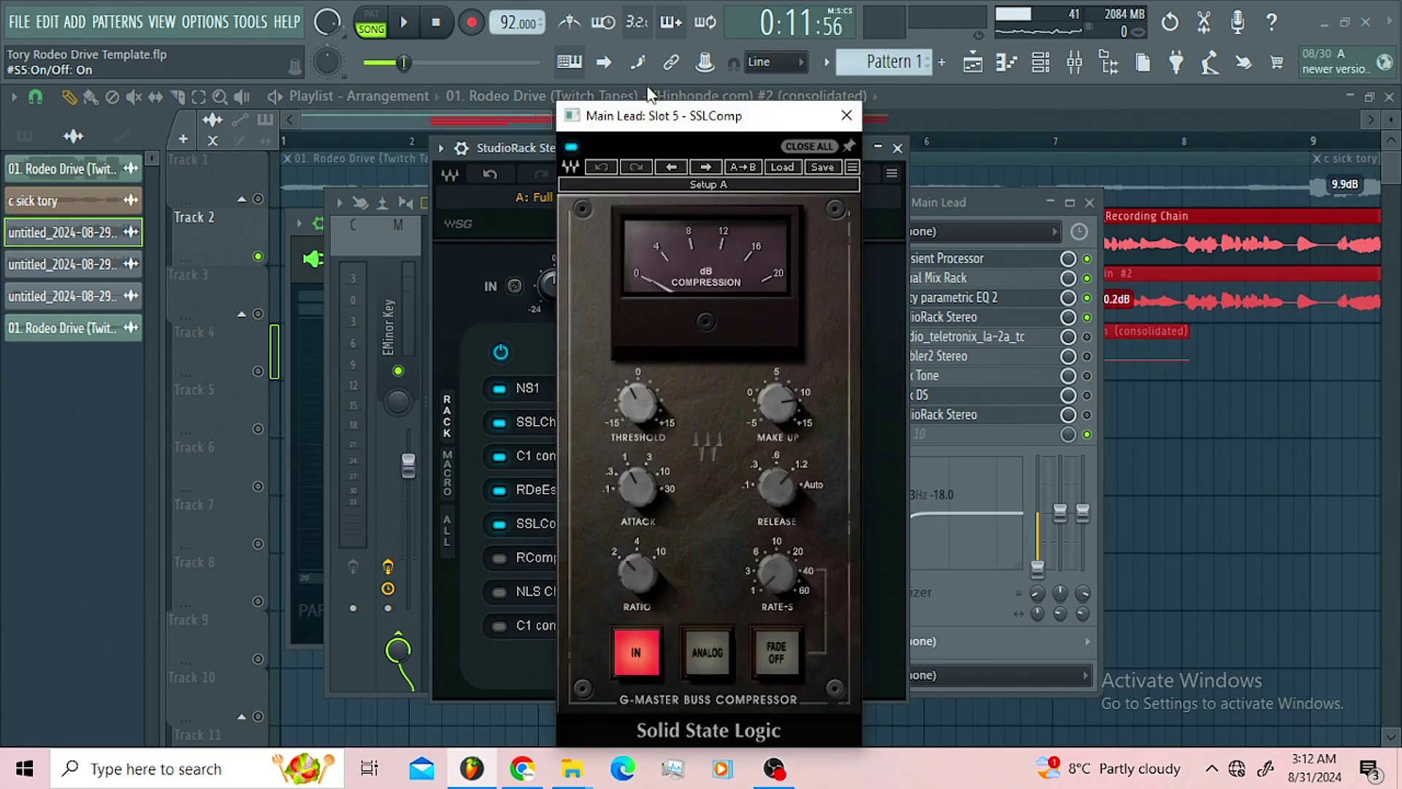
drag(644, 119, 653, 85)
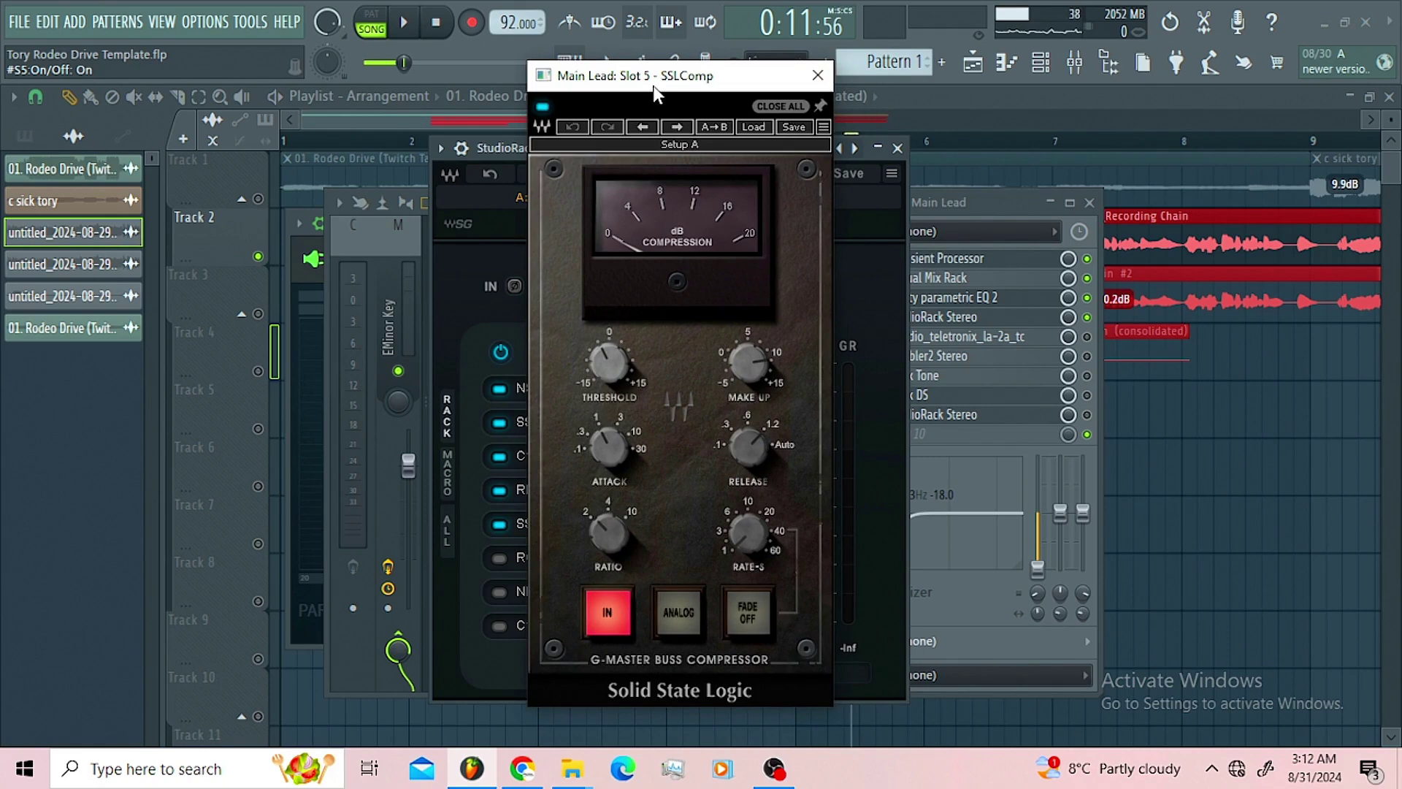
drag(685, 82, 672, 81)
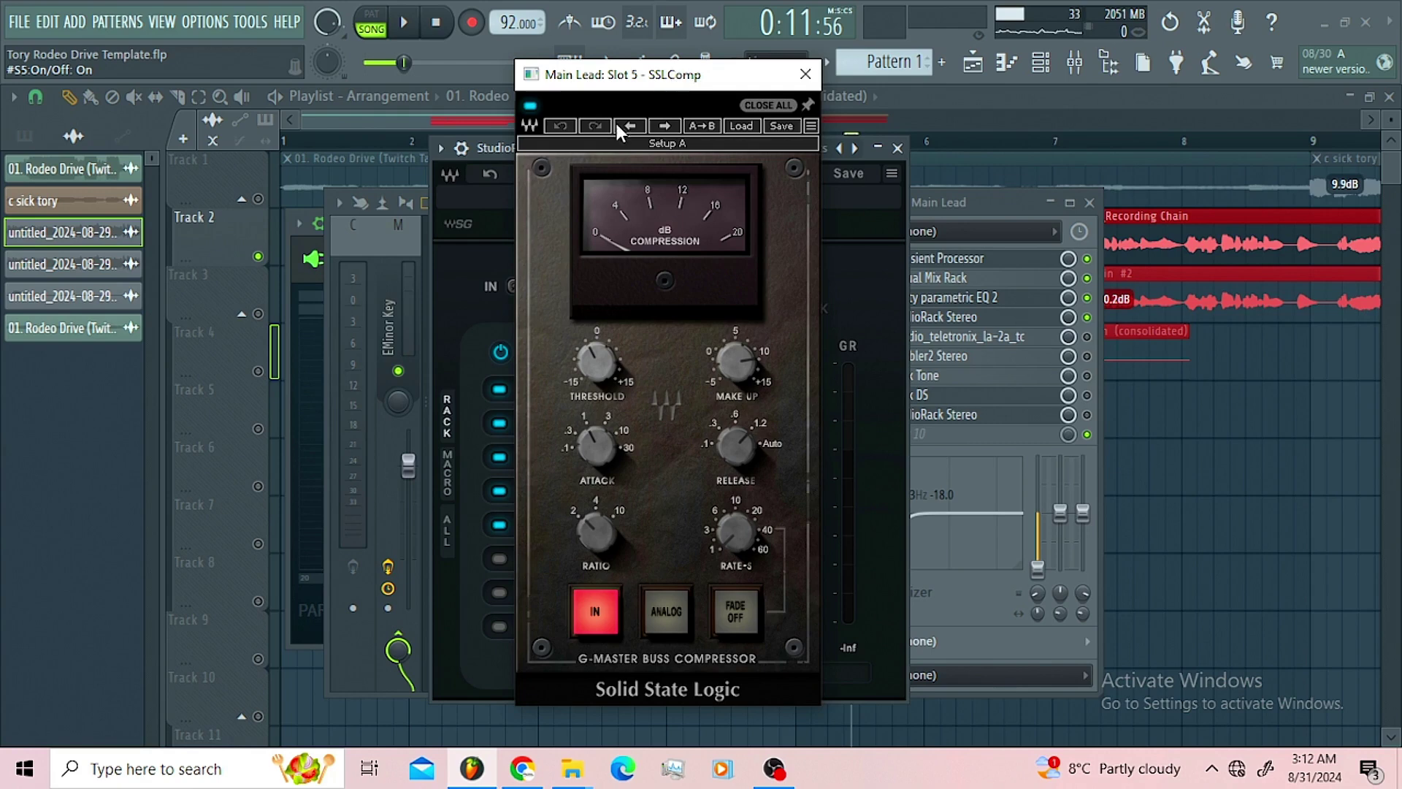
Compare the playing vocal with SSLComp enabled and bypassed, leave it on, and close the module.
click(406, 26)
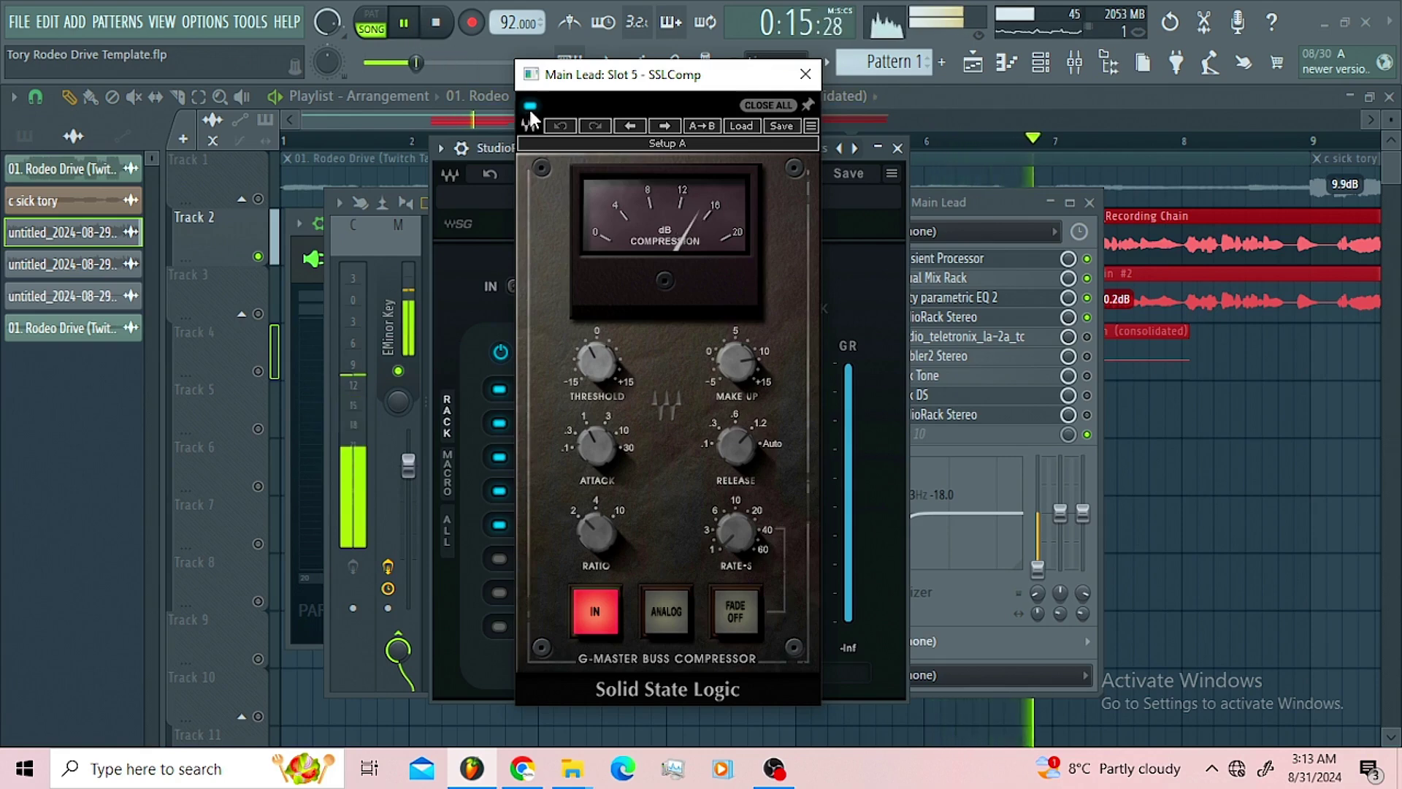
key(space)
click(530, 107)
key(space)
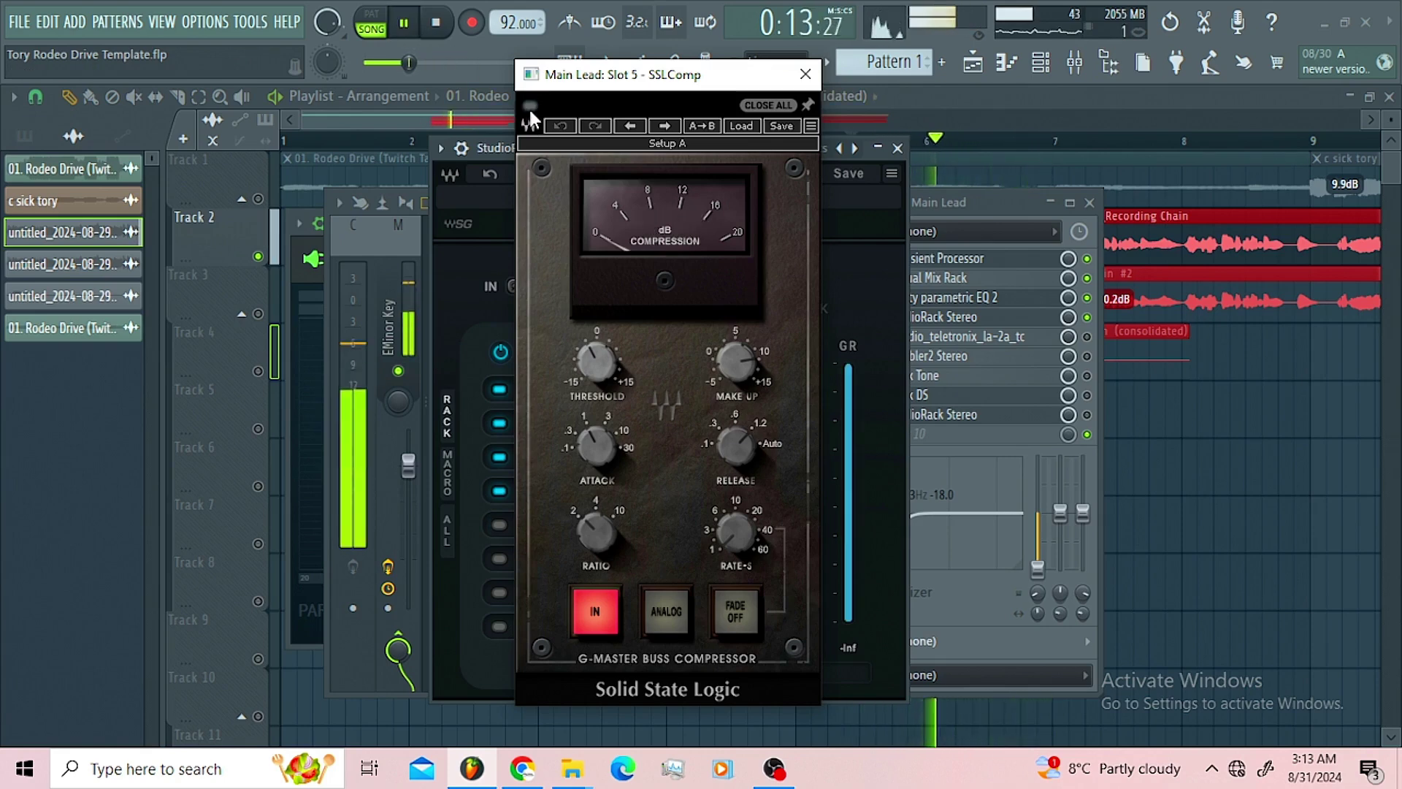
click(529, 106)
key(space)
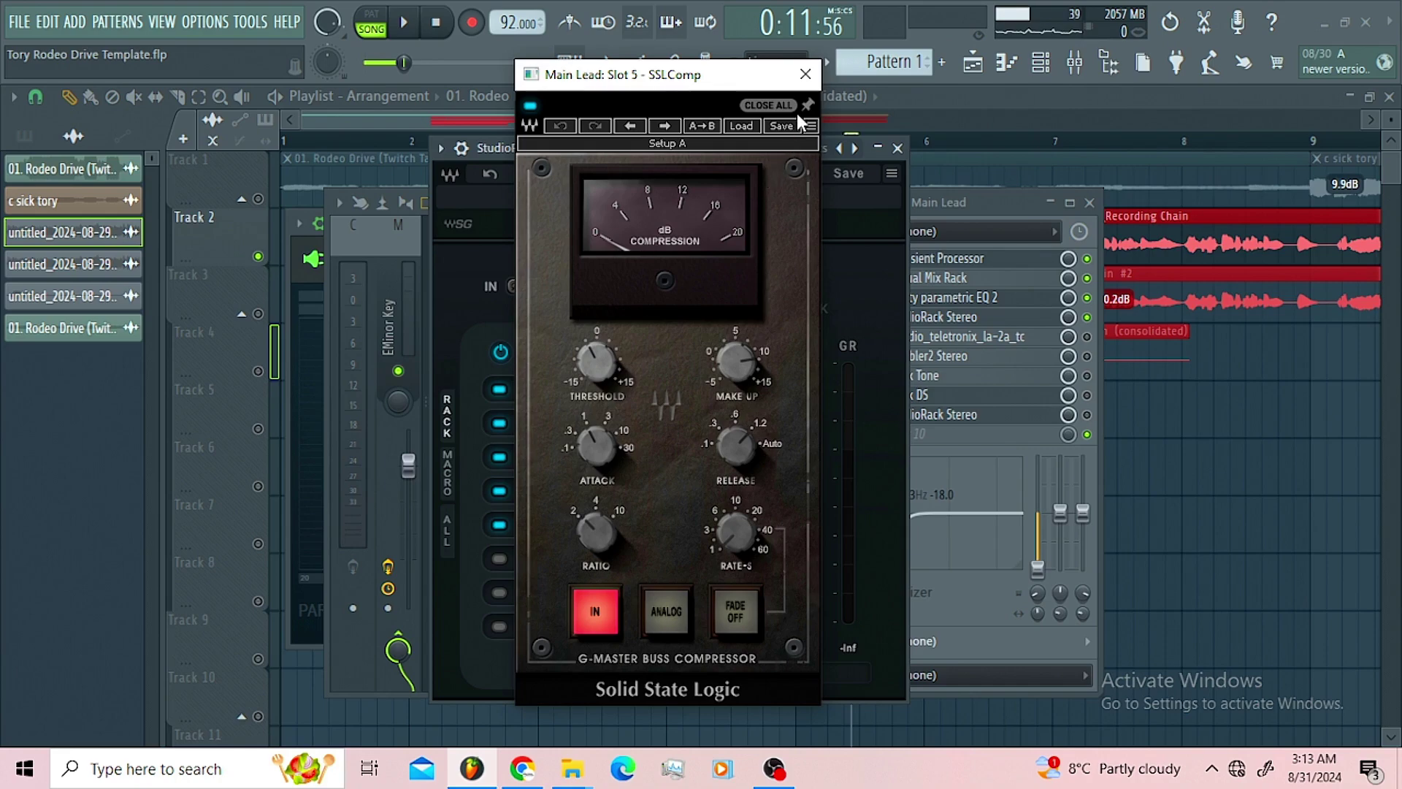
click(796, 81)
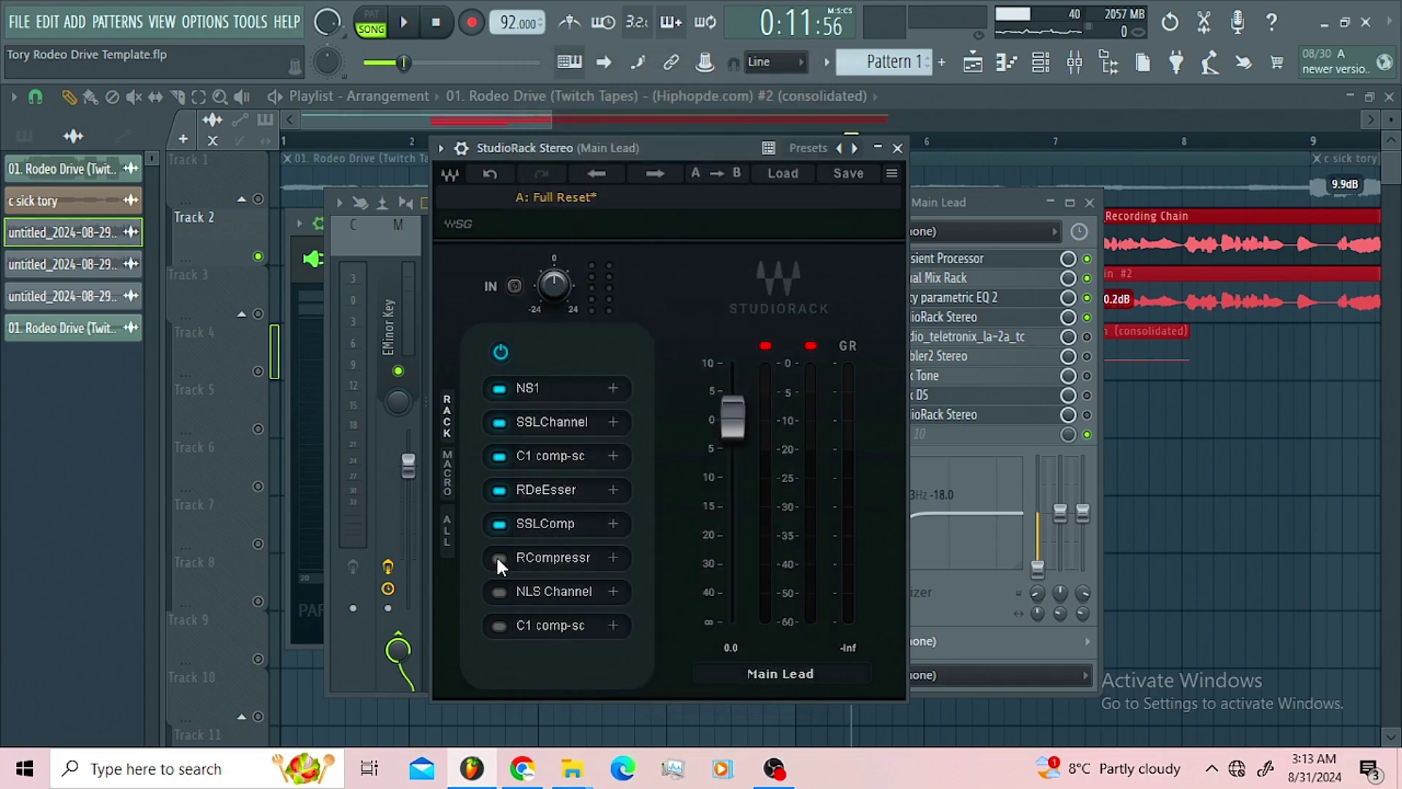
Enable and open RCompressor in slot 6, move its window clear, and audition the playing vocal with the compressor bypassed.
click(554, 558)
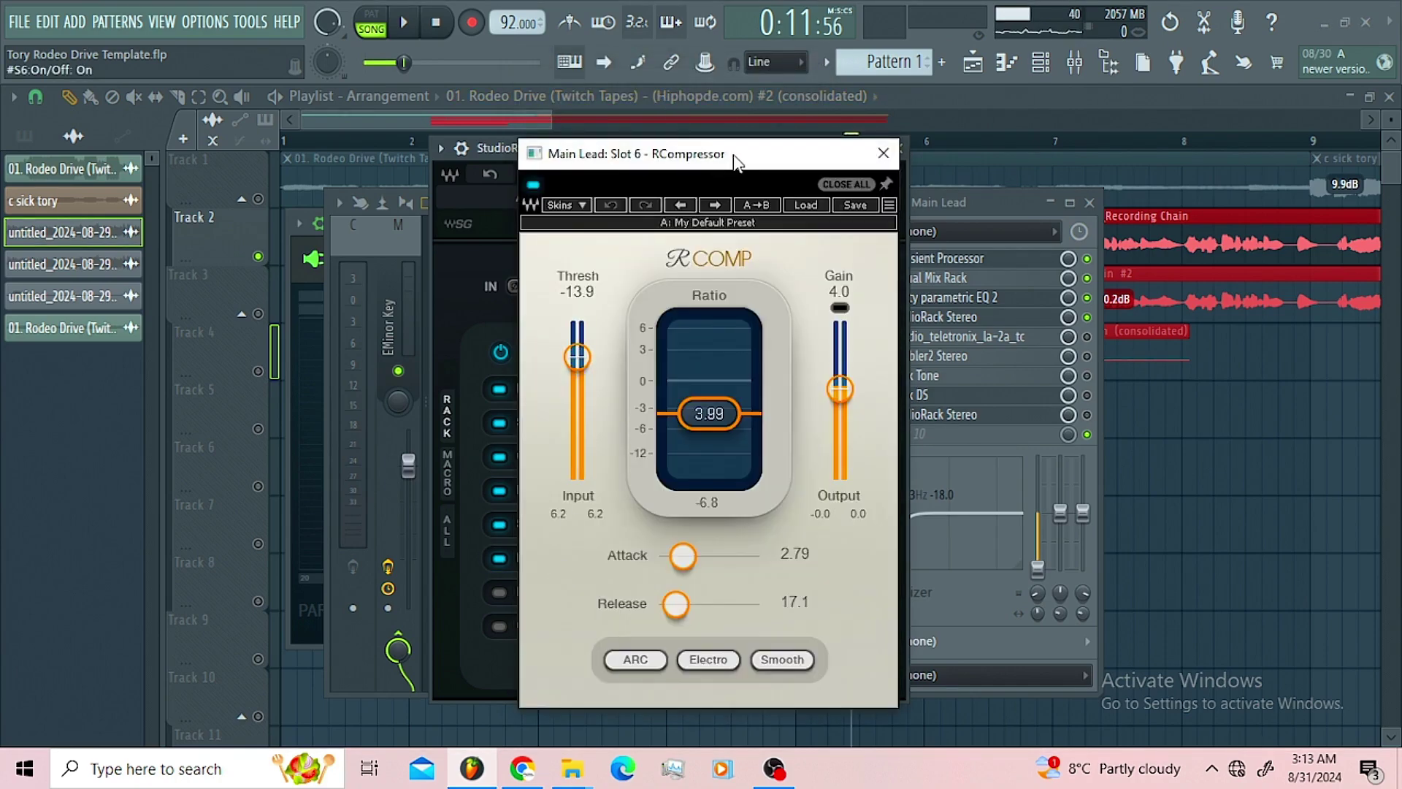
drag(712, 177, 631, 158)
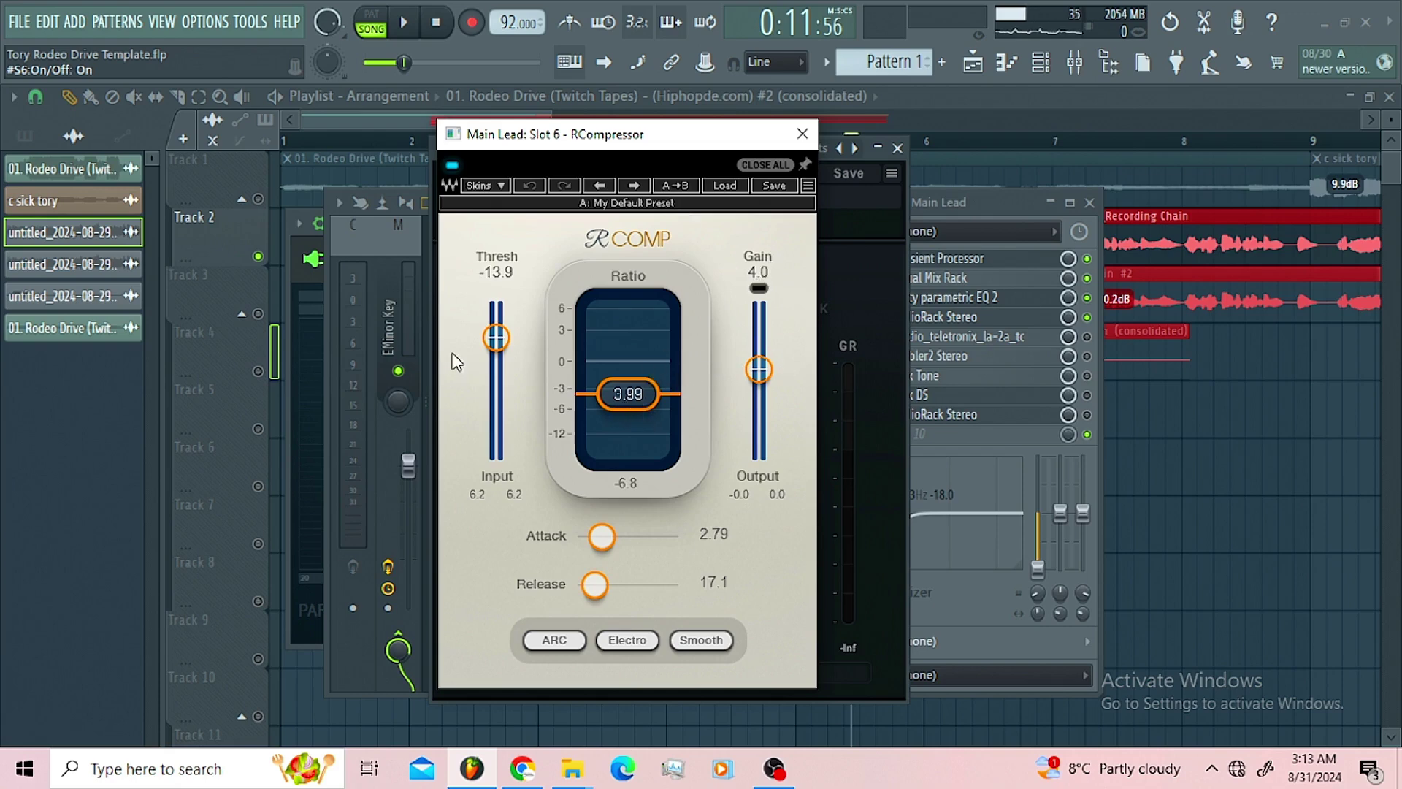
click(494, 338)
click(474, 310)
click(405, 26)
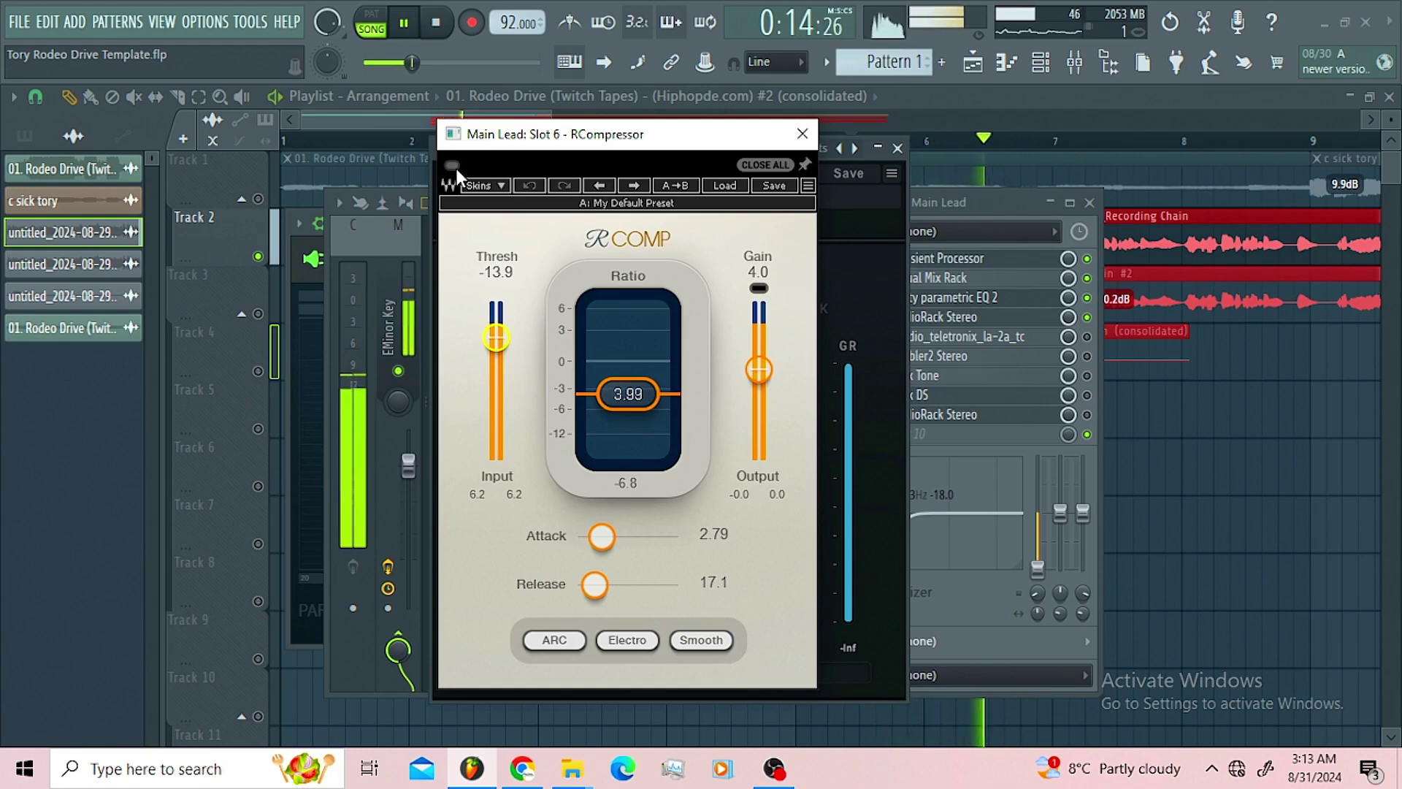
key(space)
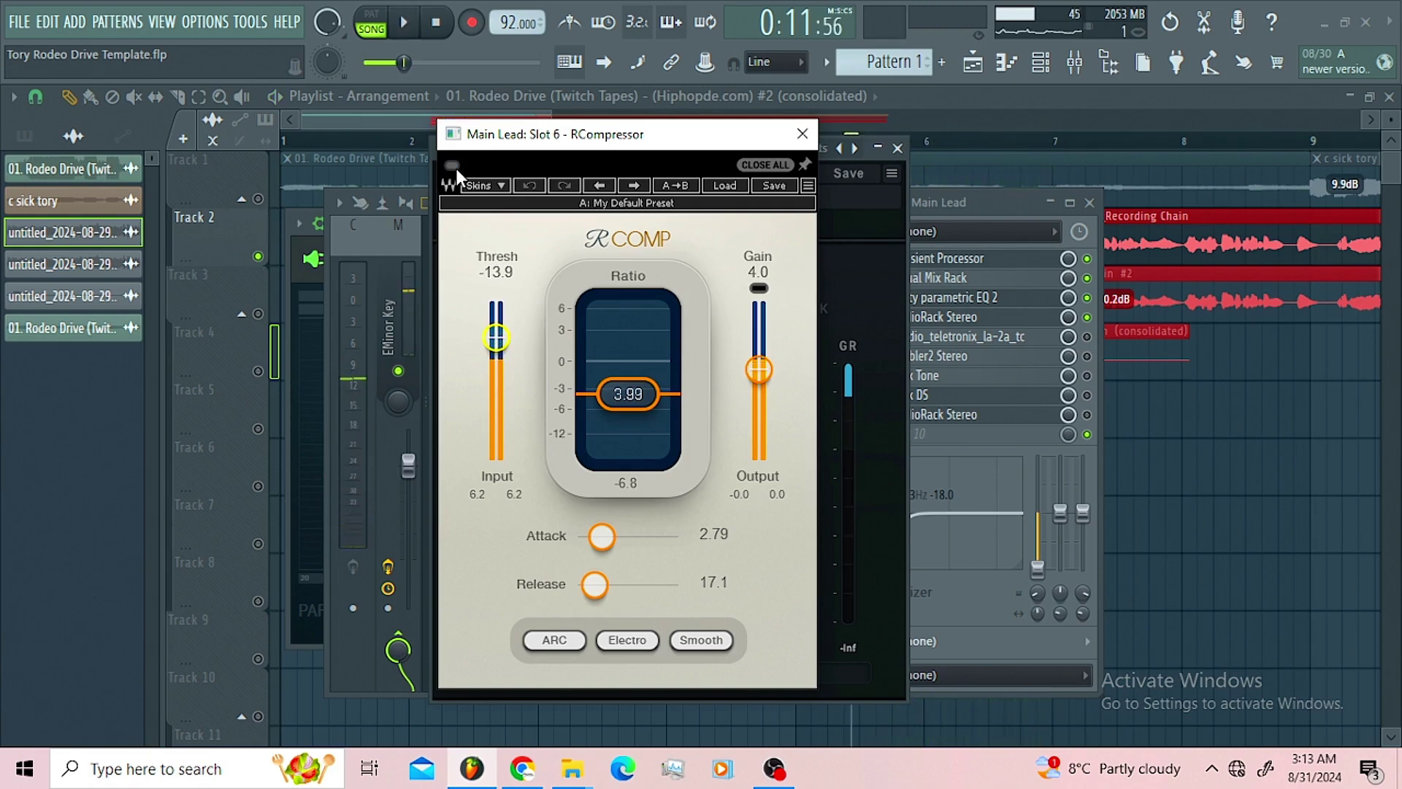
Audition the vocal with RCompressor switched on, set its threshold to -12.6, and close the module.
key(space)
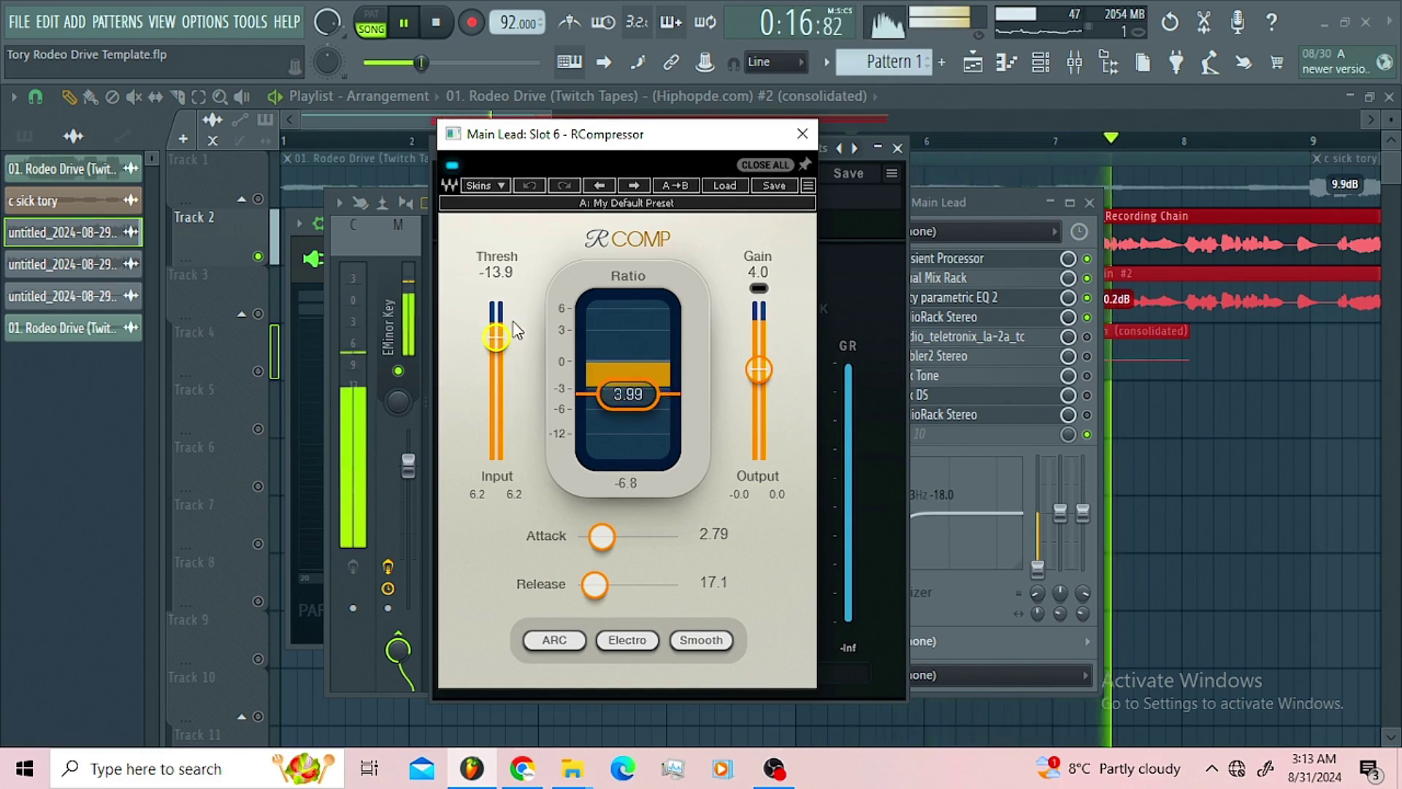
drag(496, 338, 497, 334)
key(space)
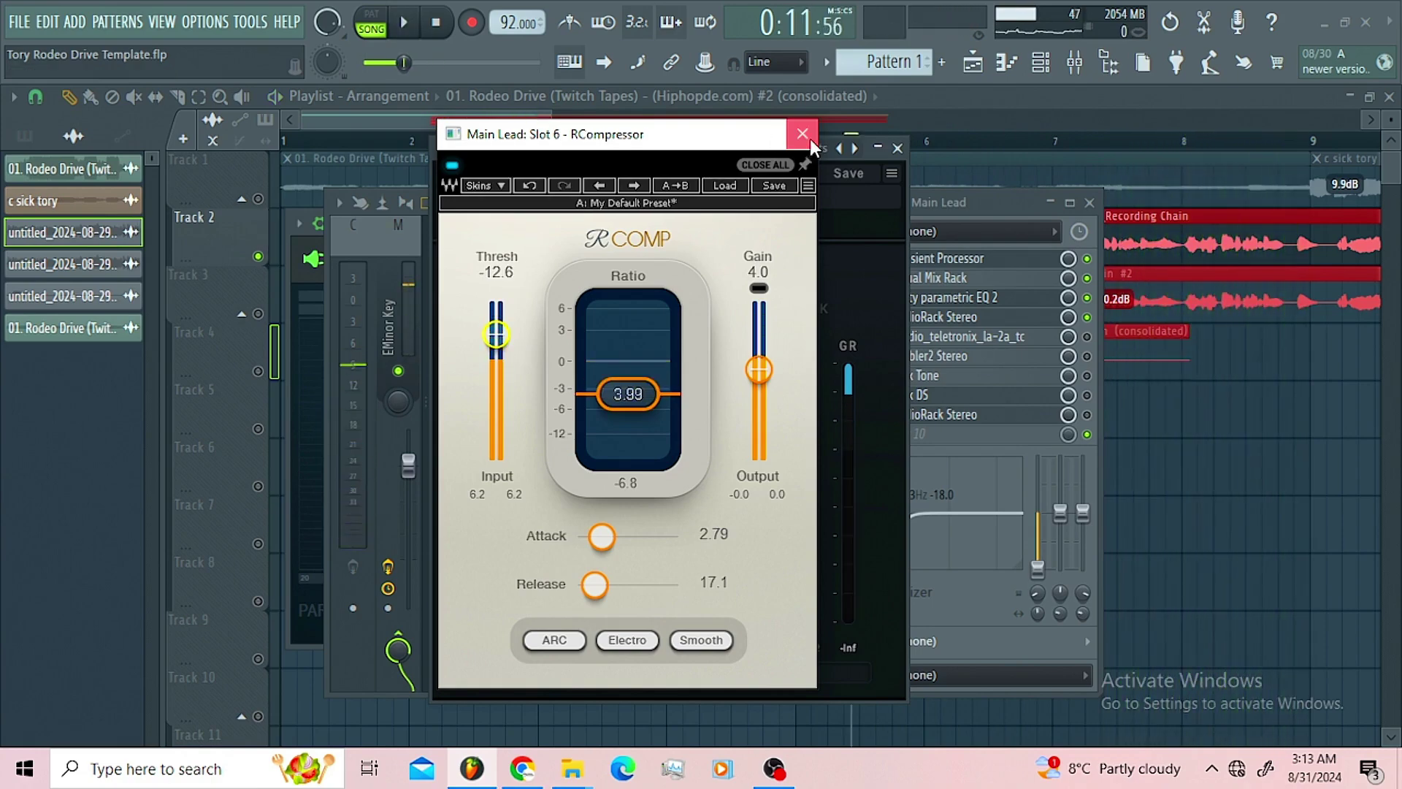
click(803, 134)
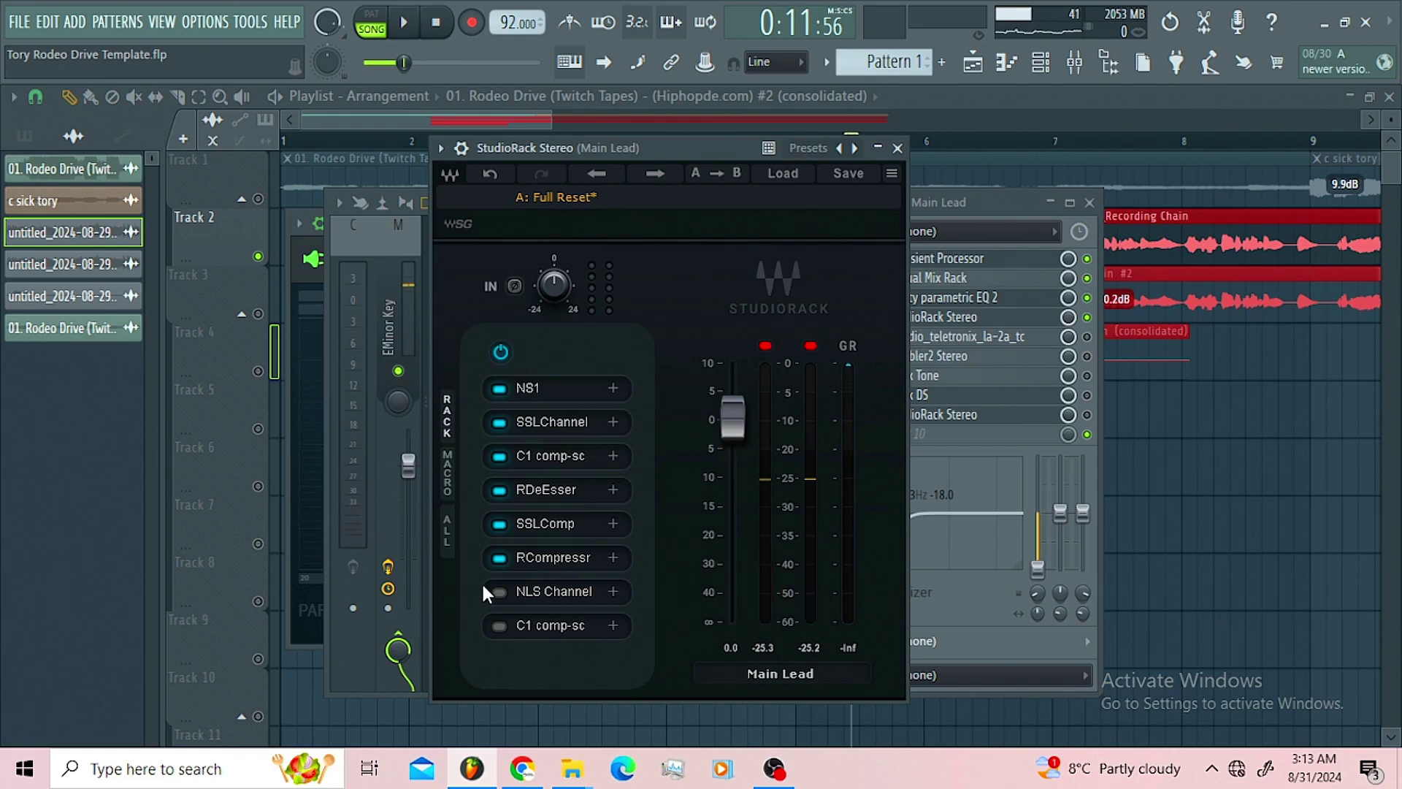
Enable and open NLS Channel in slot 7, audition it on the playing vocal, leave it on, and close the module.
click(554, 588)
drag(733, 118, 662, 79)
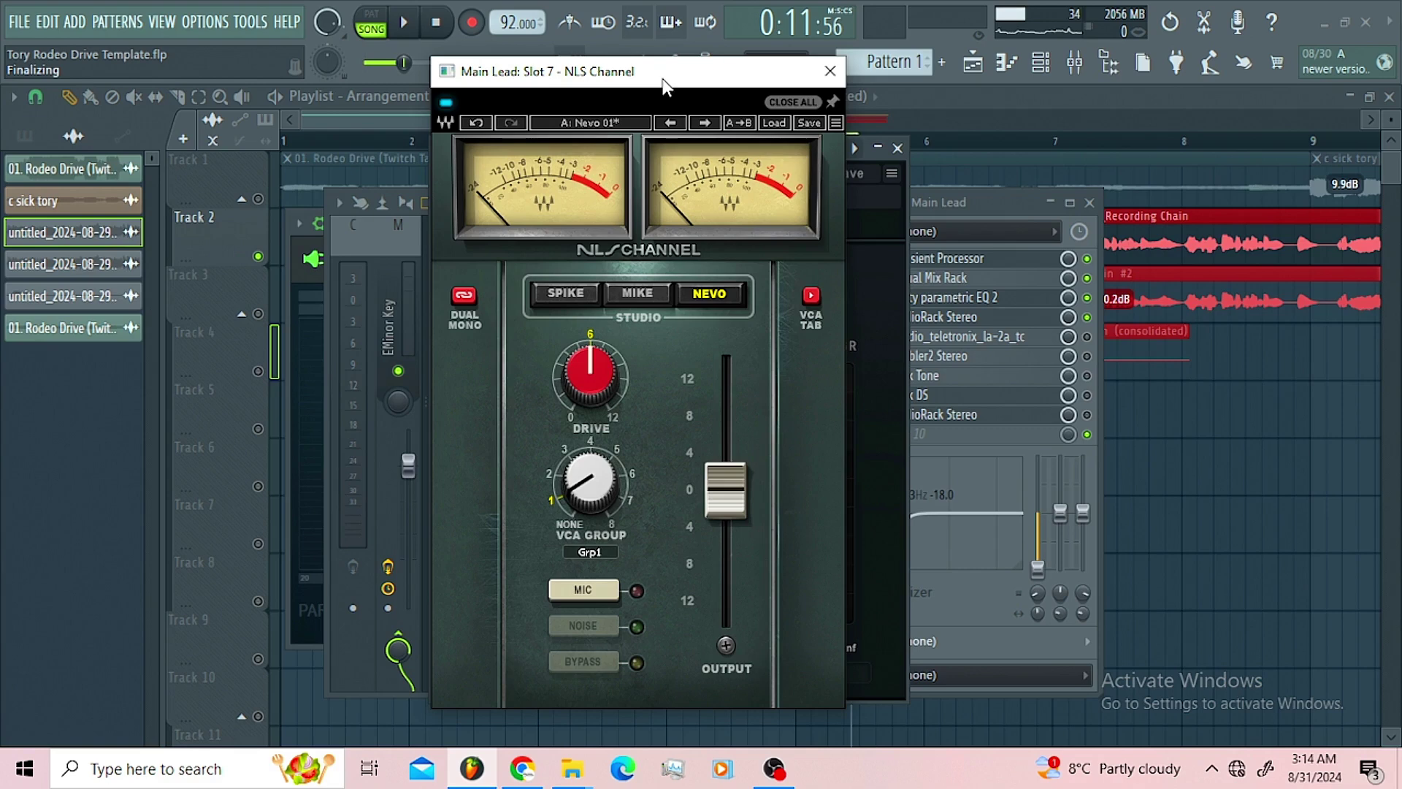
key(space)
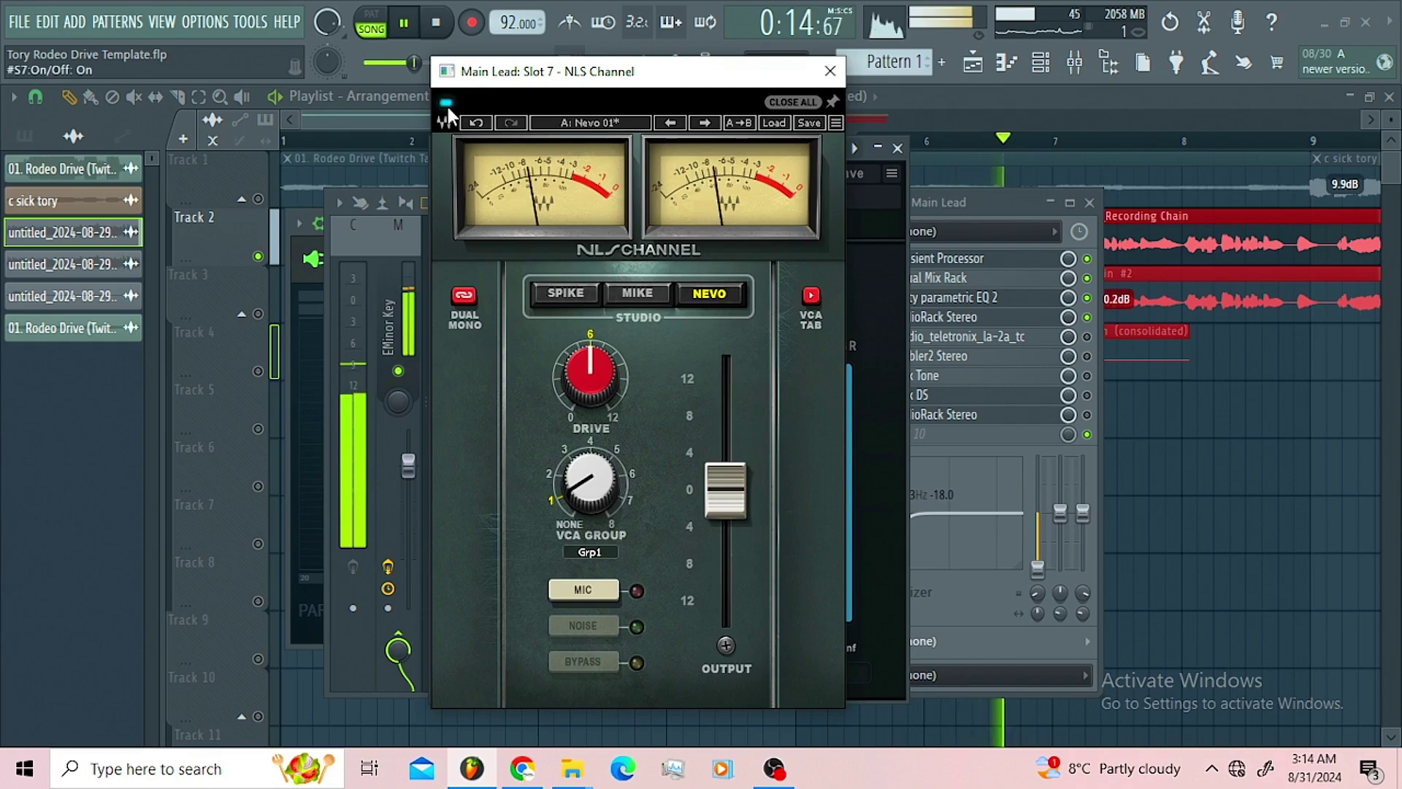
key(space)
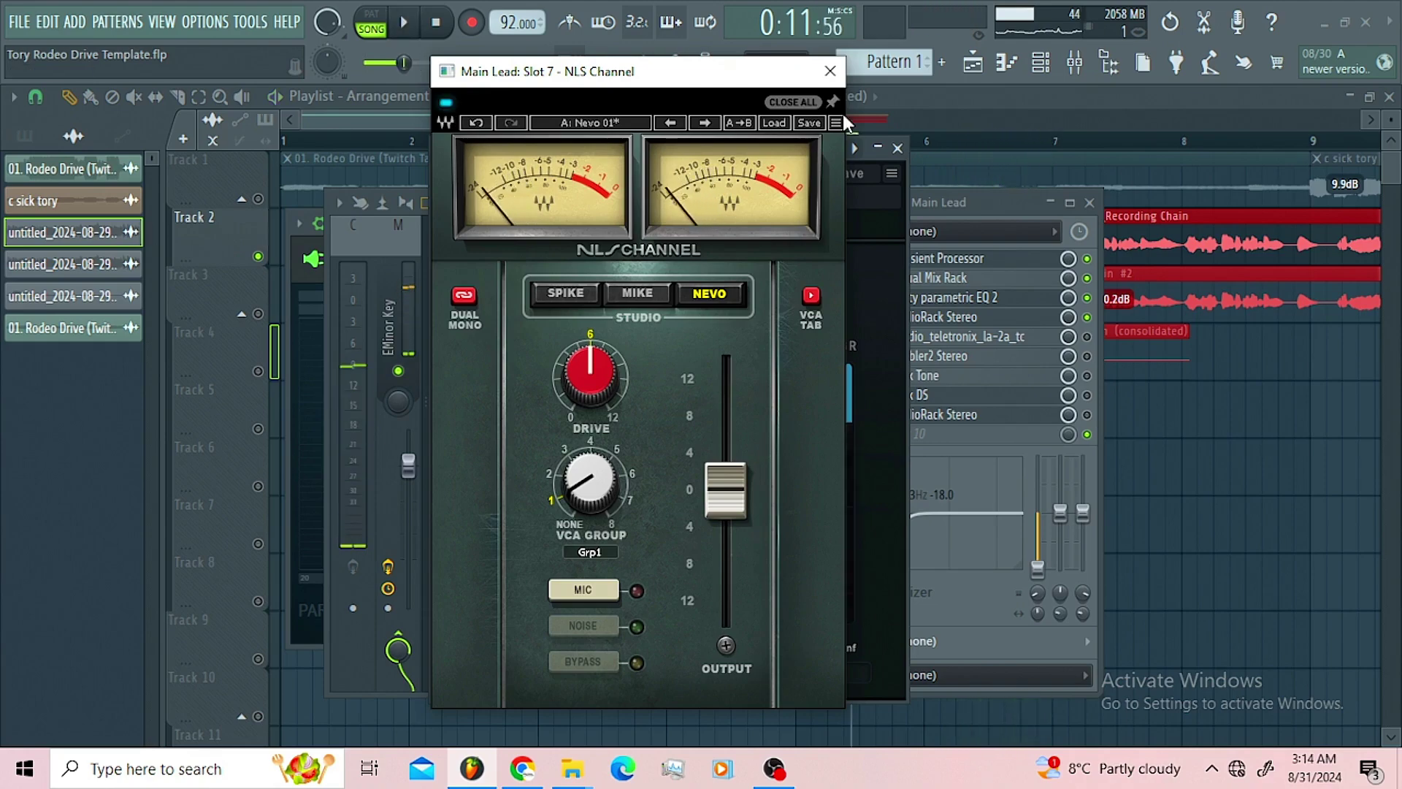
click(829, 71)
Enable C1 comp-sc in slot 8, open it, and move its window to show the whole compressor.
click(501, 628)
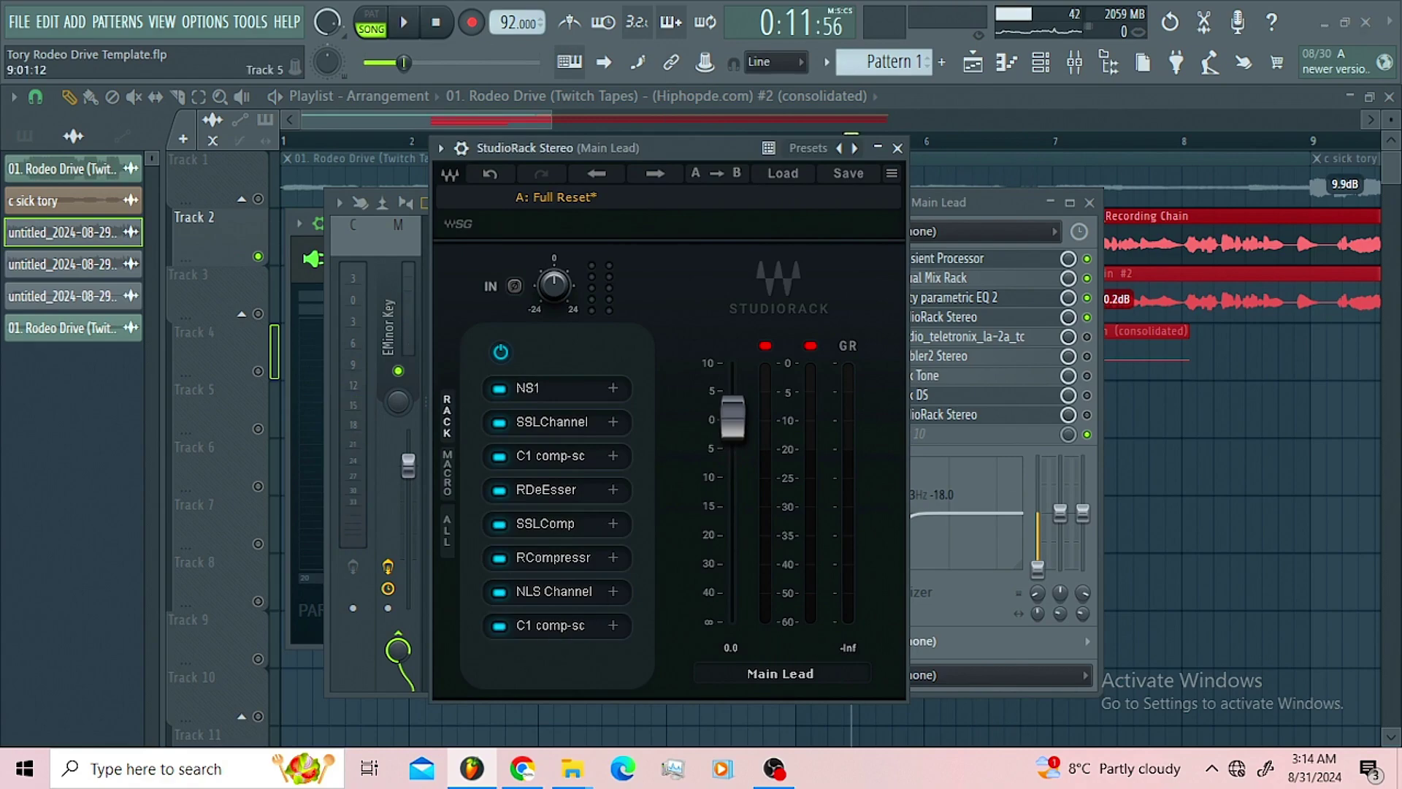
click(549, 625)
drag(315, 264, 796, 142)
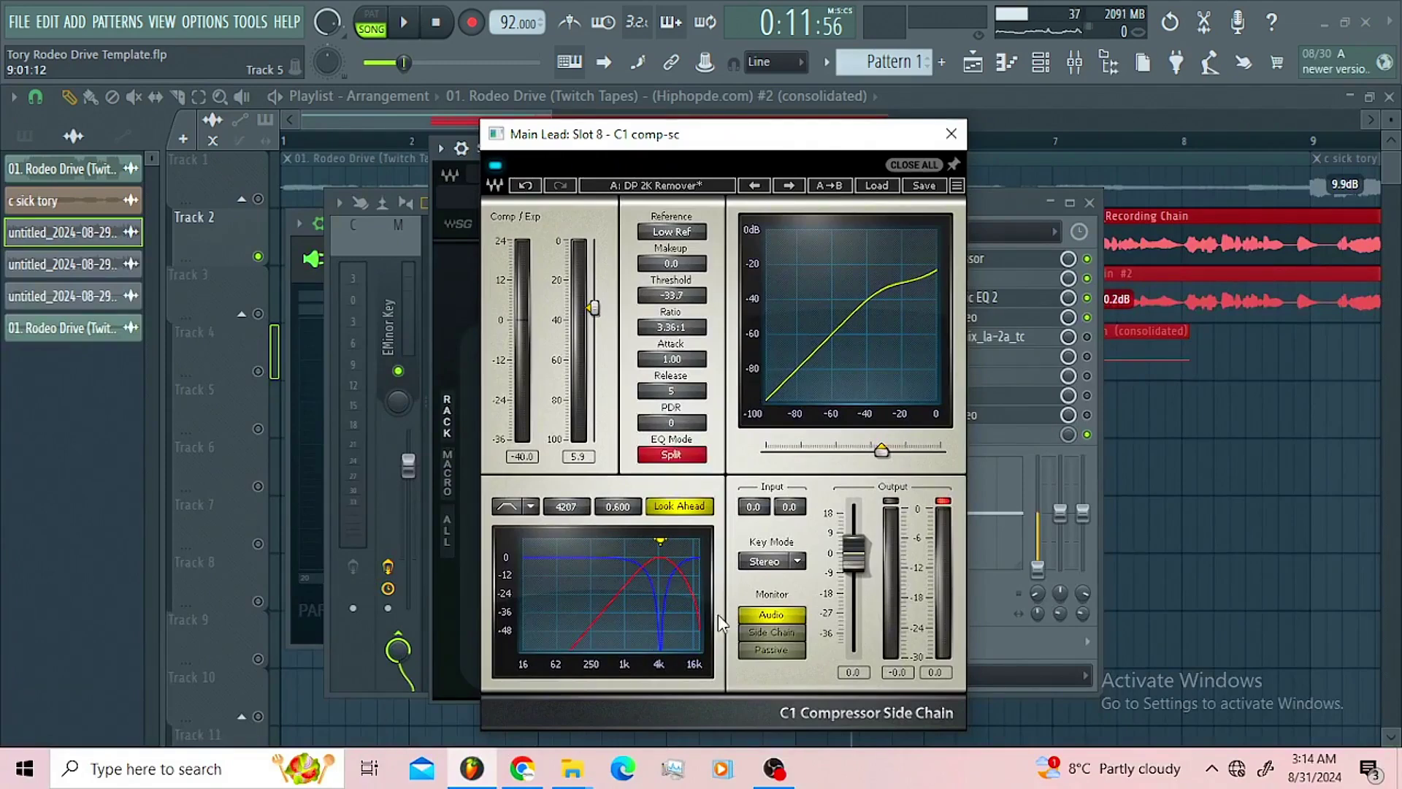
Listen to the slot 8 C1 compressor's side-chain signal during playback, and return its monitor to Audio.
key(space)
click(769, 632)
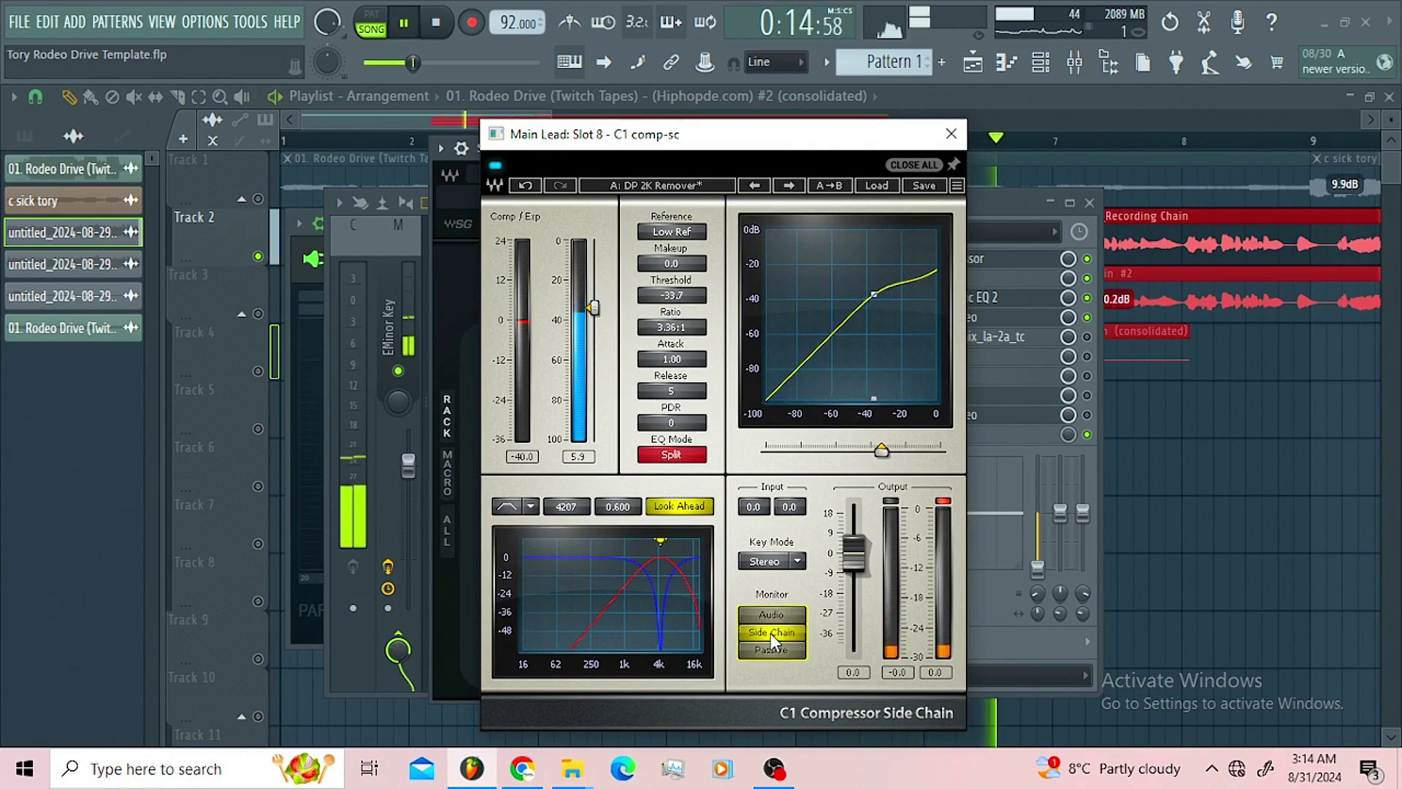
key(space)
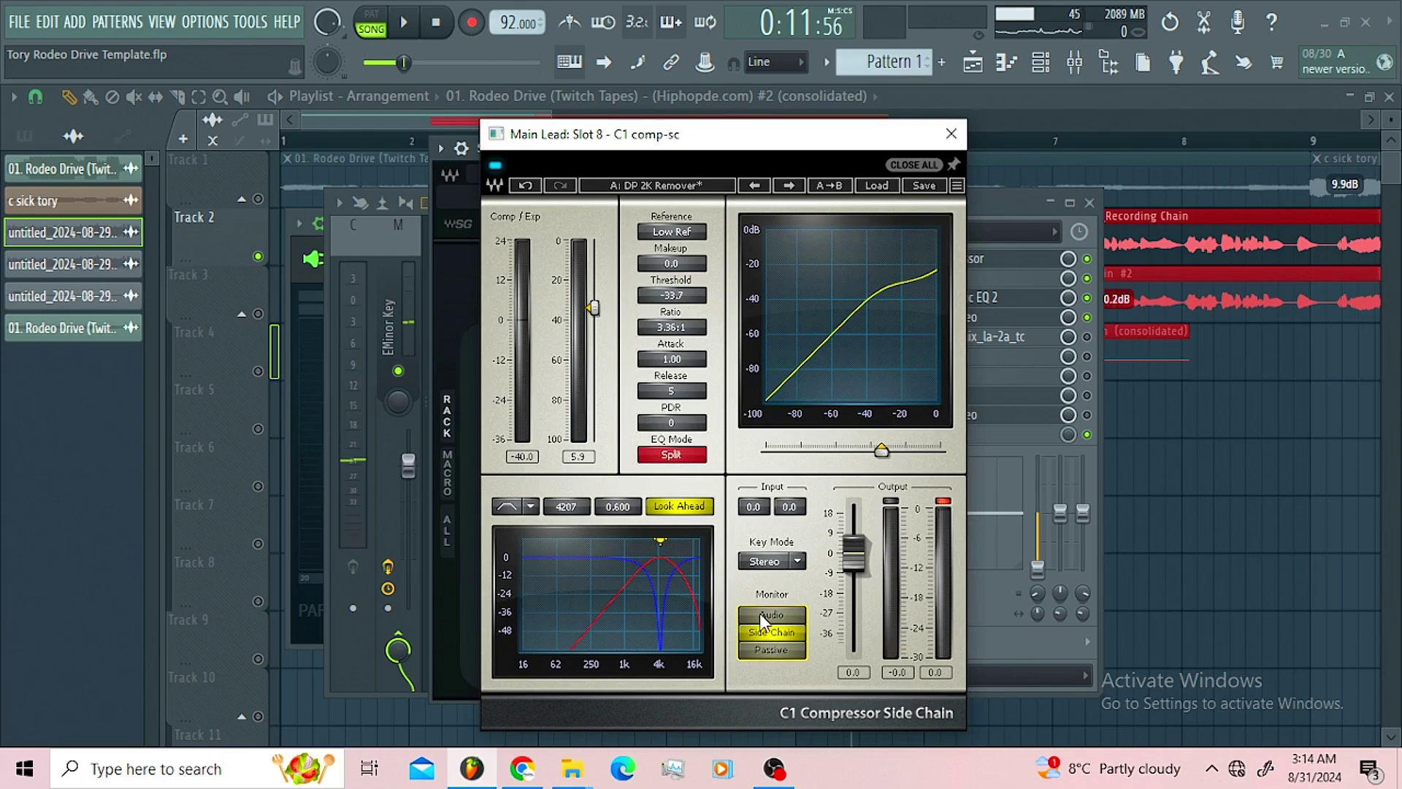
click(760, 615)
Compare the playing vocal with the slot 8 C1 comp-sc enabled and bypassed, leave it on, and close the module and StudioRack.
key(space)
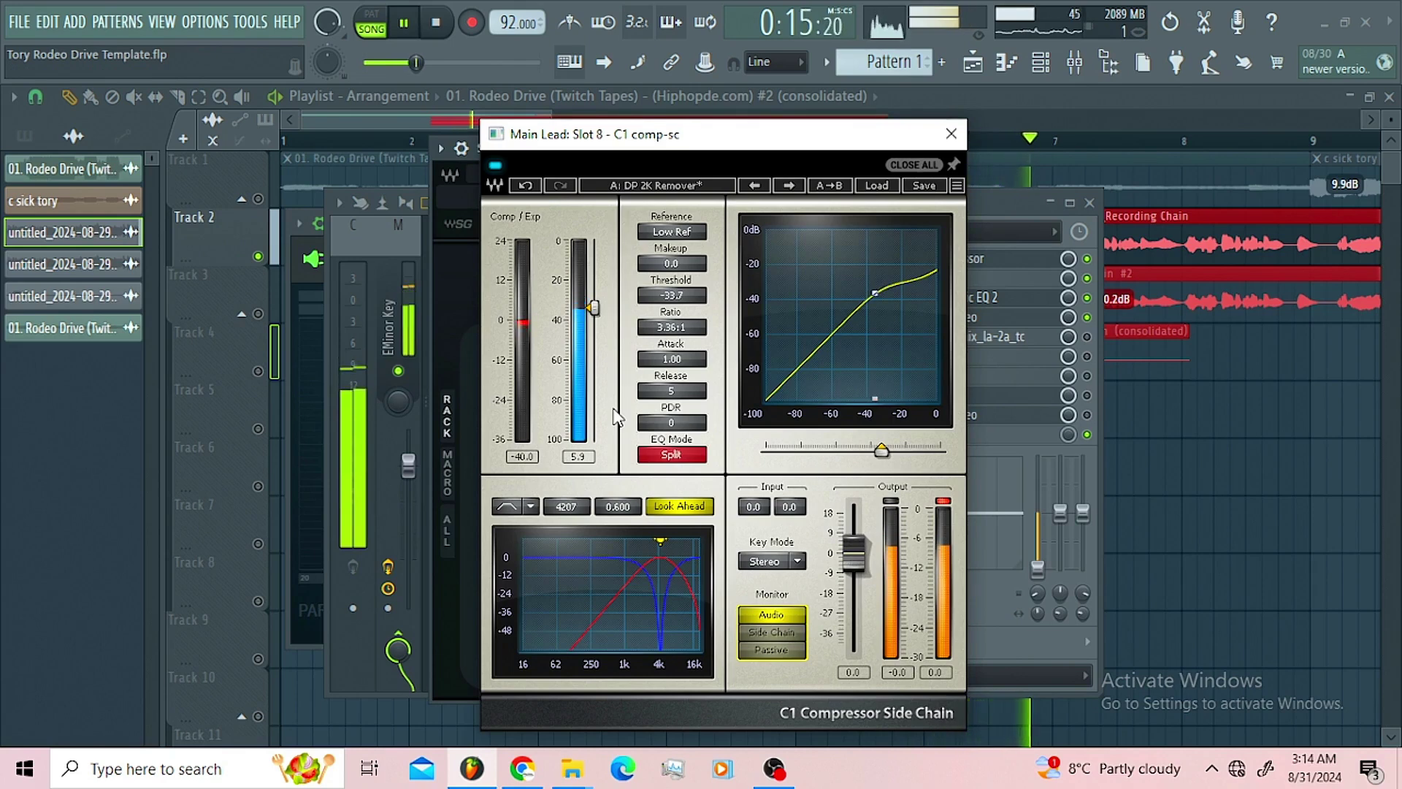
click(500, 166)
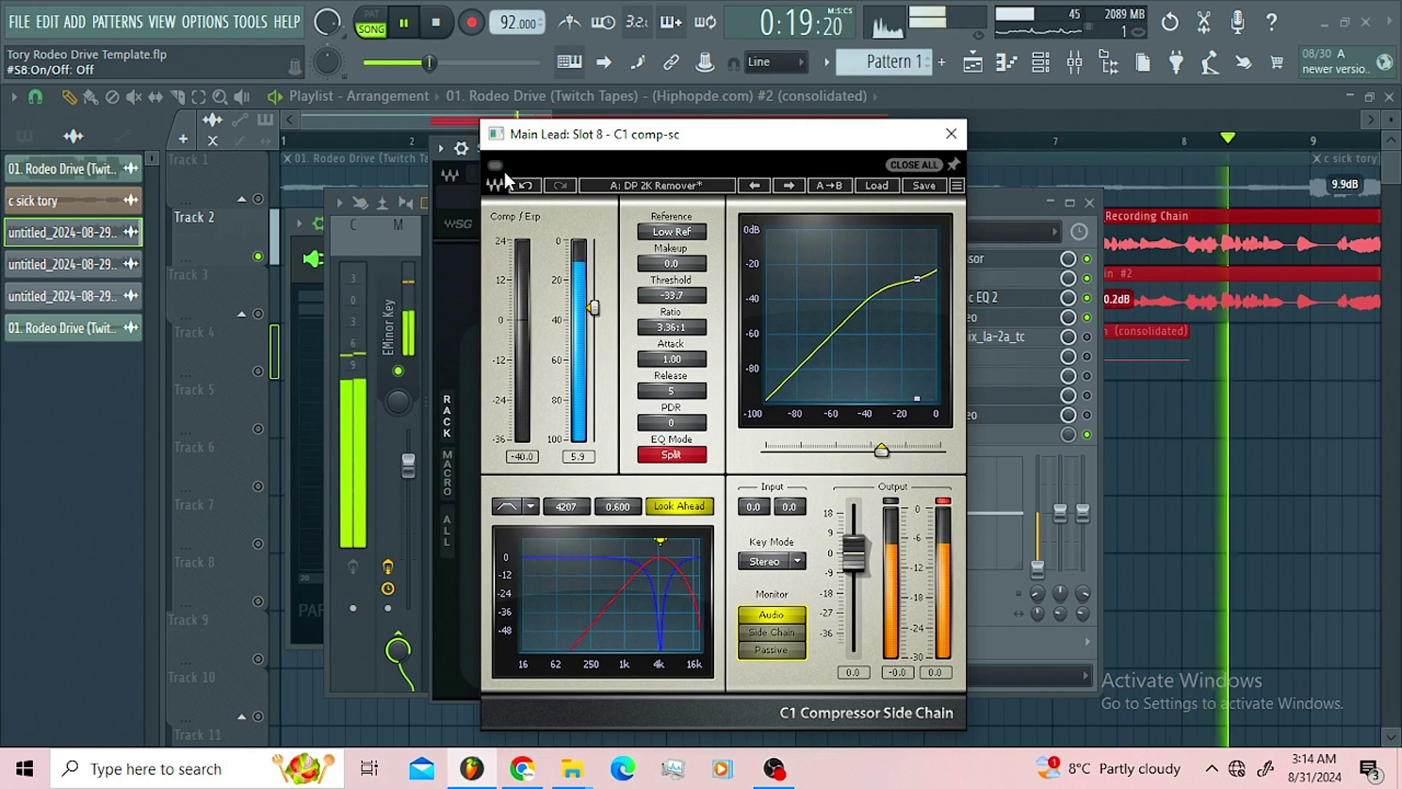
click(497, 168)
key(space)
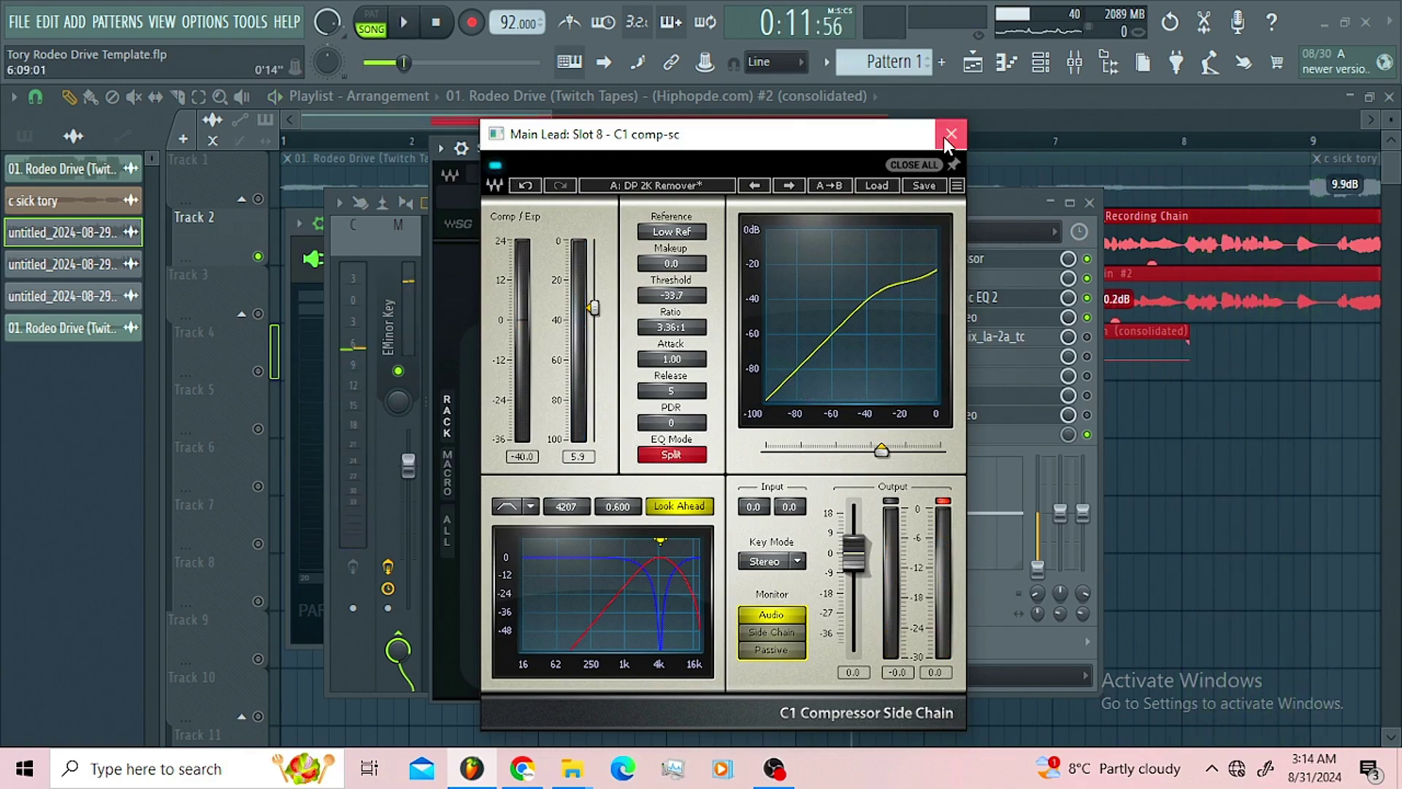
click(948, 136)
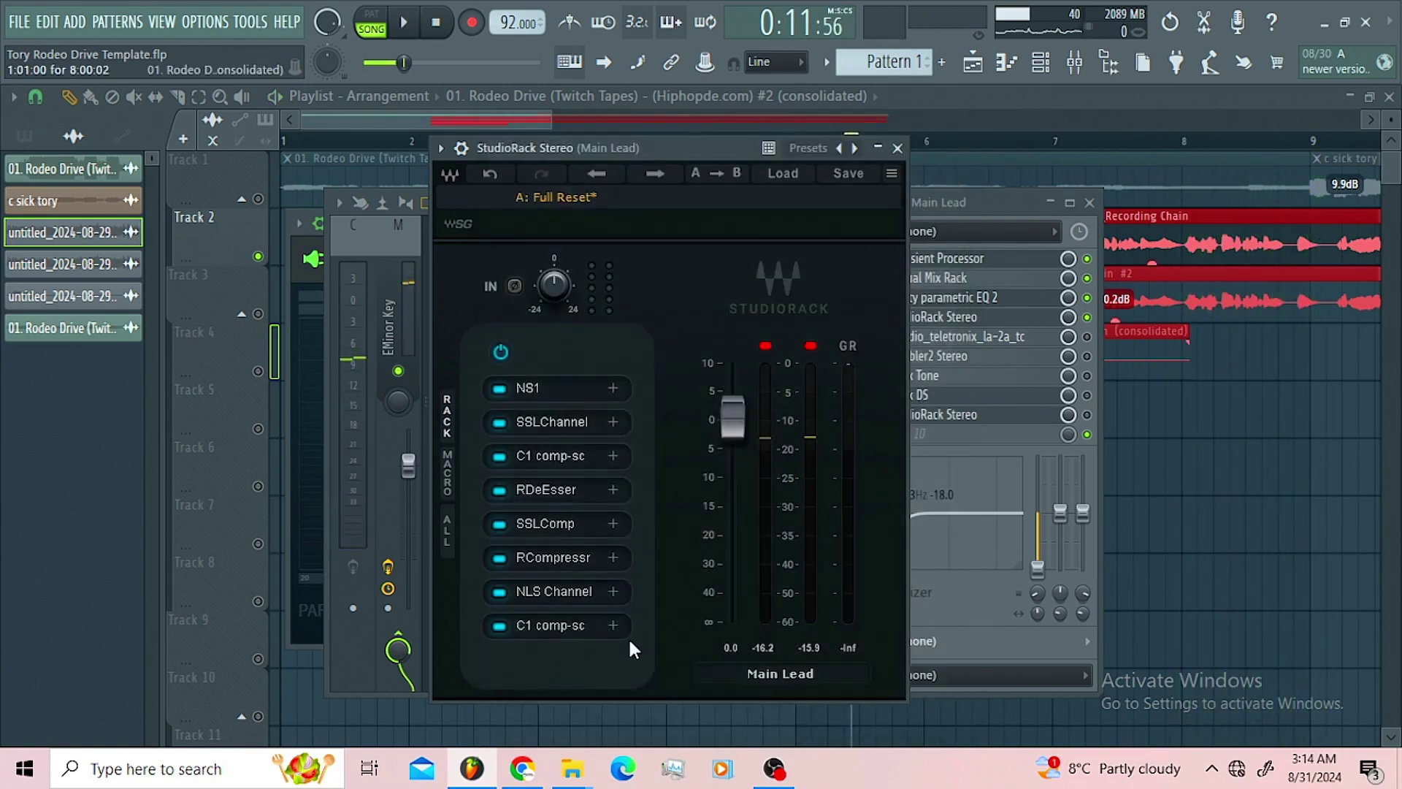
click(897, 149)
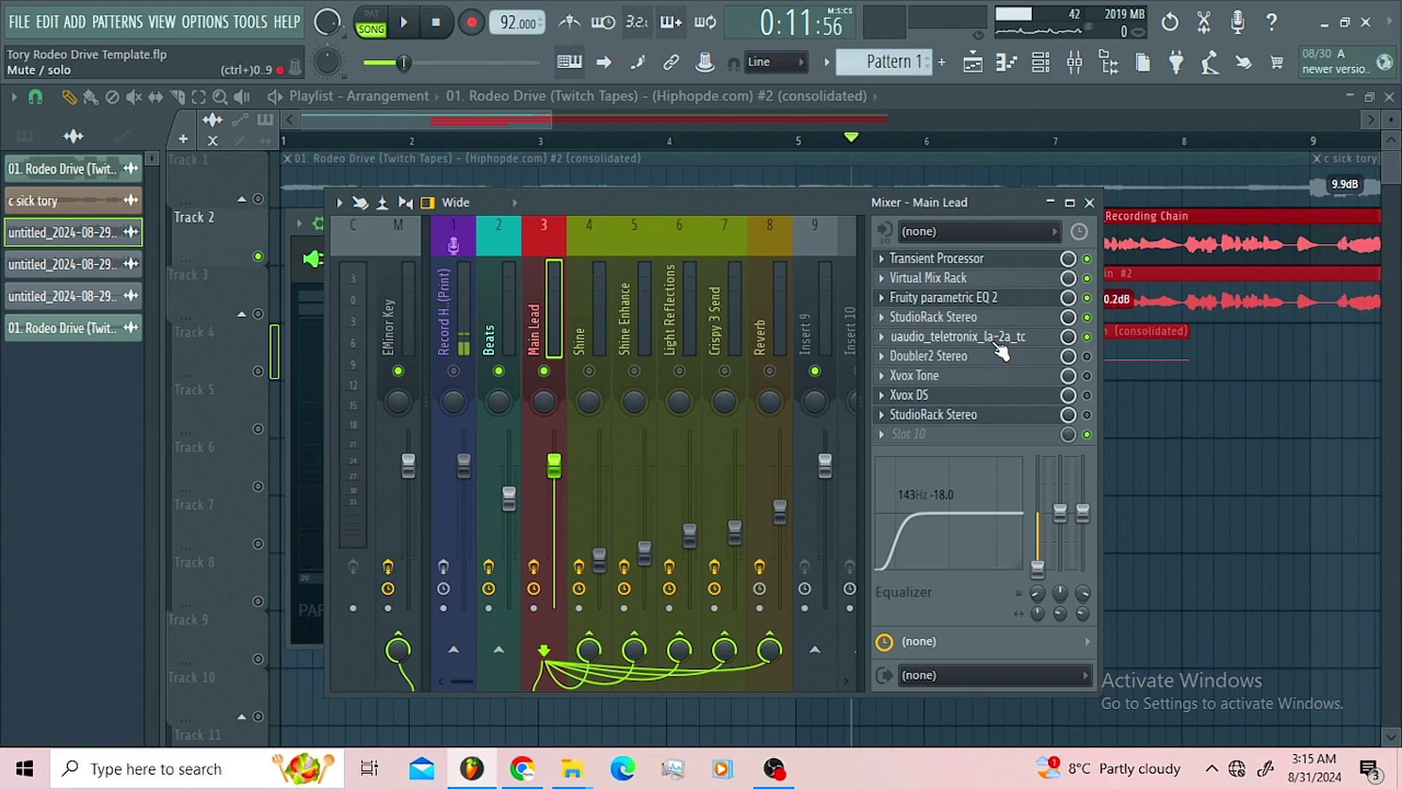
Open the Teletronix LA-2A on Main Lead, move its window down, and show its wrapper controls while the vocal plays.
click(988, 338)
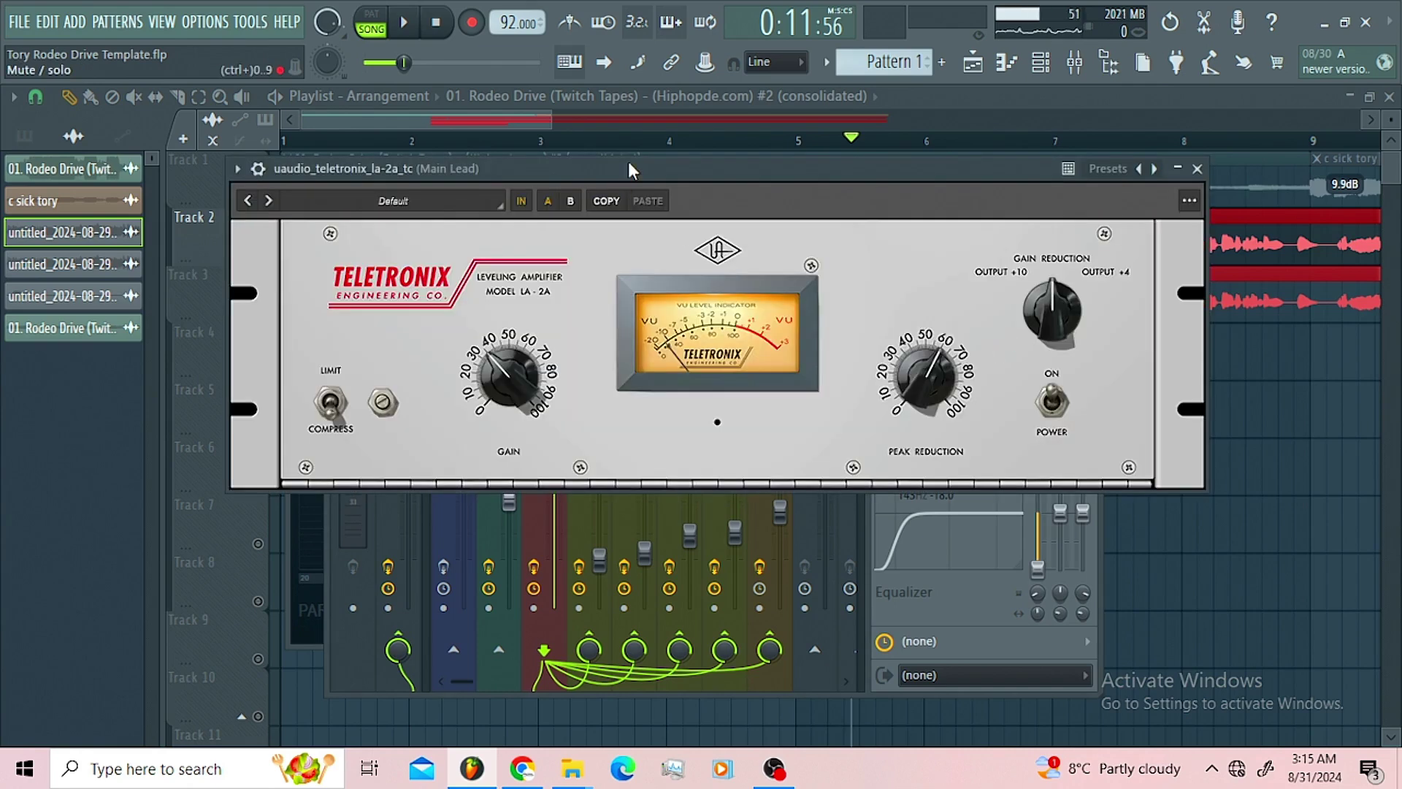
drag(629, 170, 617, 276)
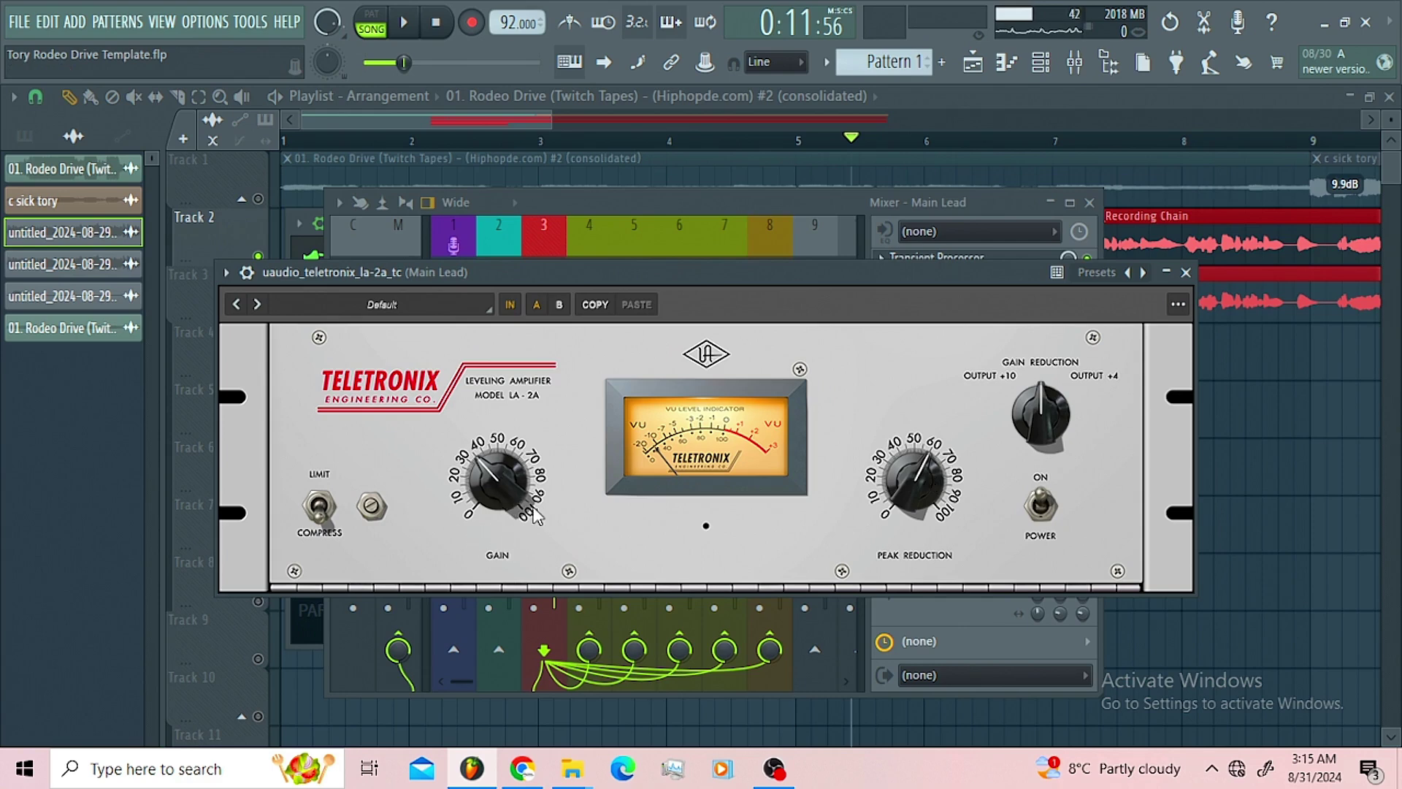
click(413, 24)
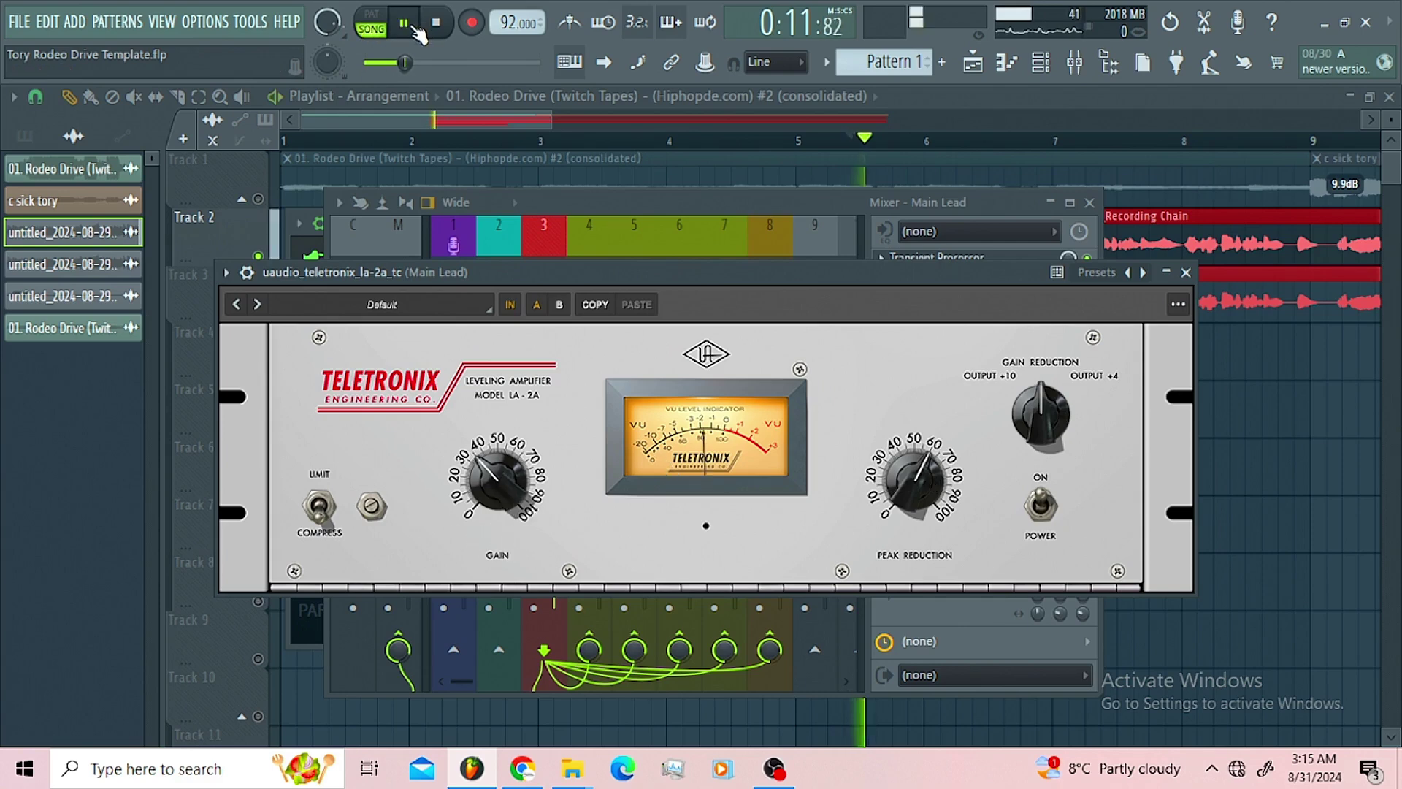
click(247, 272)
Compare the playing vocal with the LA-2A bypassed and enabled, leave it on, and return to the mixer.
key(space)
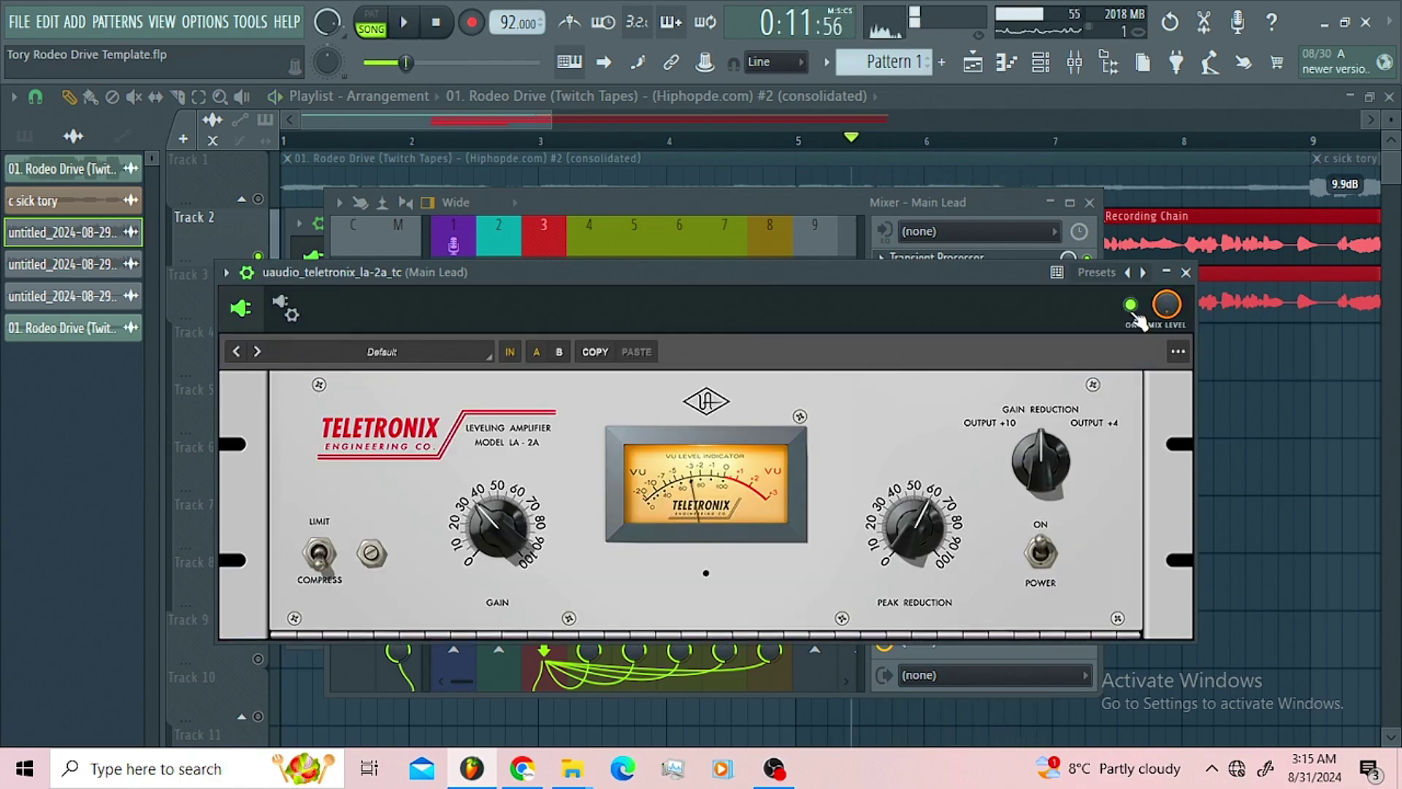
key(space)
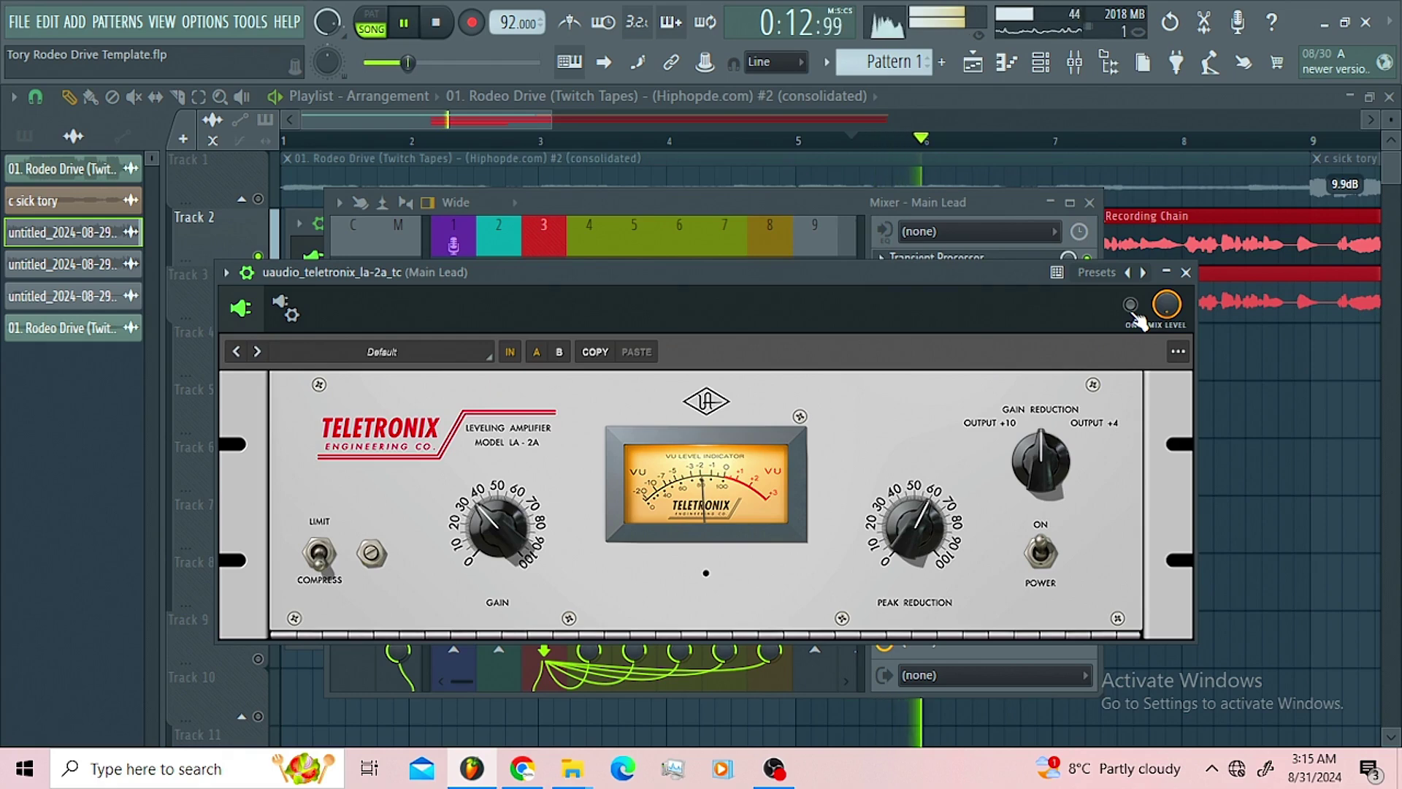
click(1136, 314)
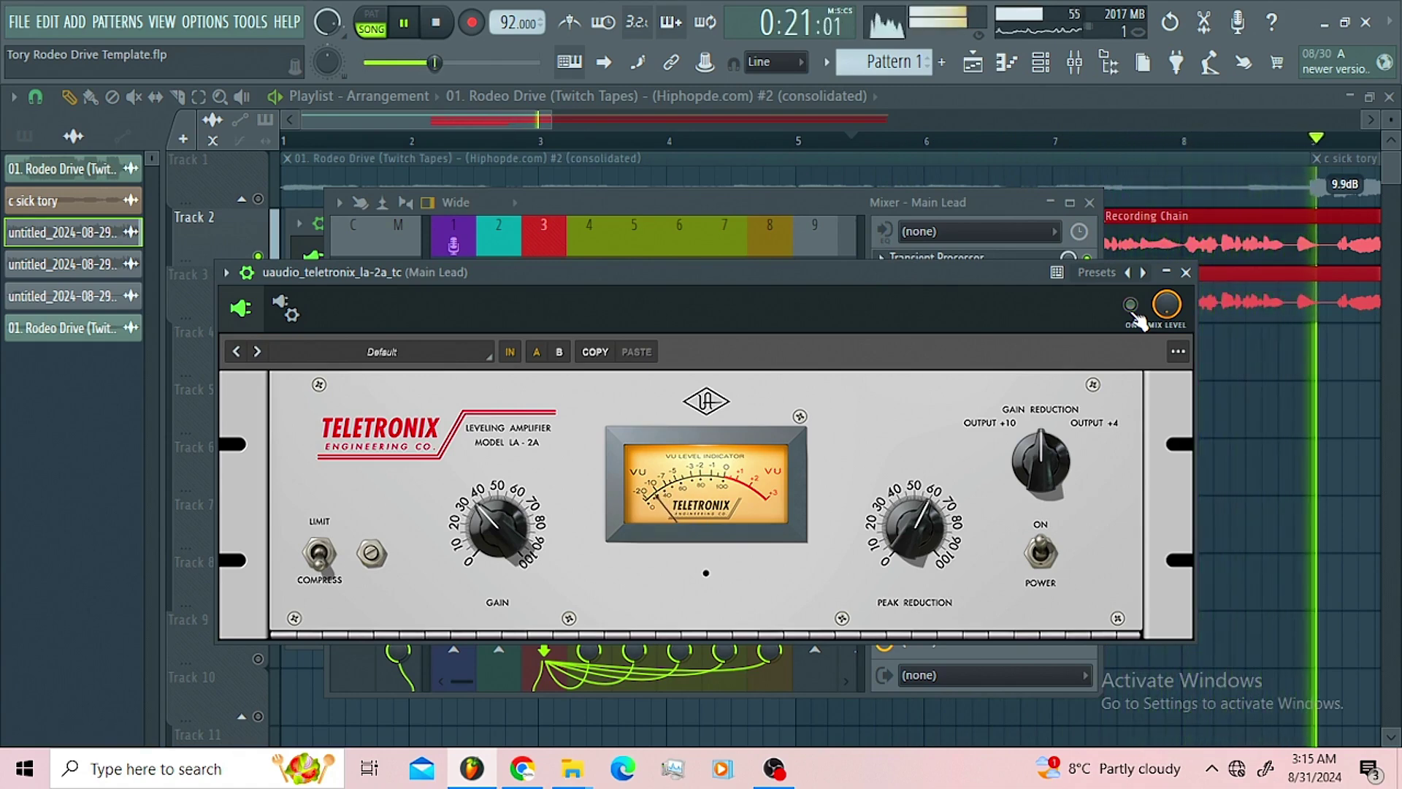
key(space)
click(820, 210)
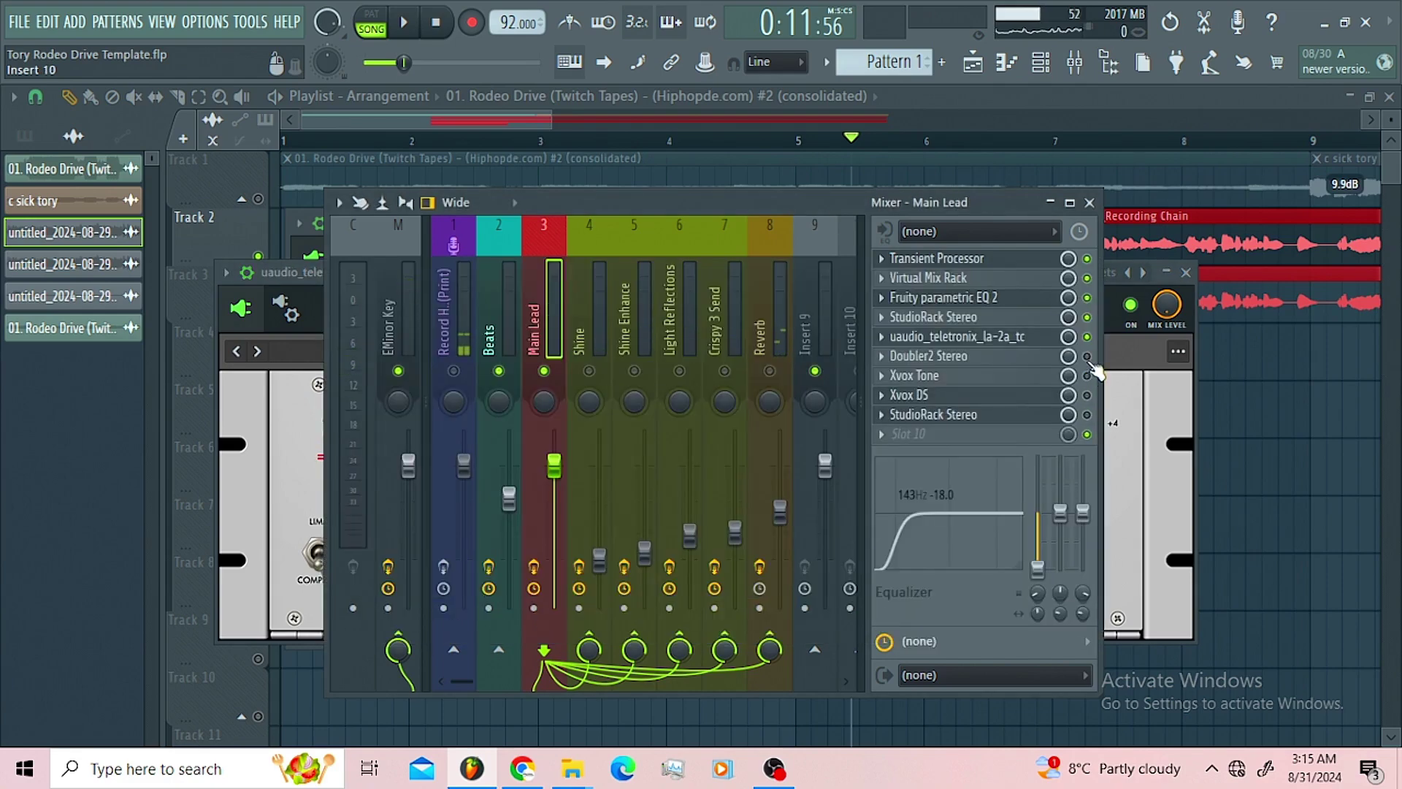
Enable and open Doubler2 Stereo with its wrapper controls shown, and compare the playing vocal with it enabled and bypassed.
click(997, 359)
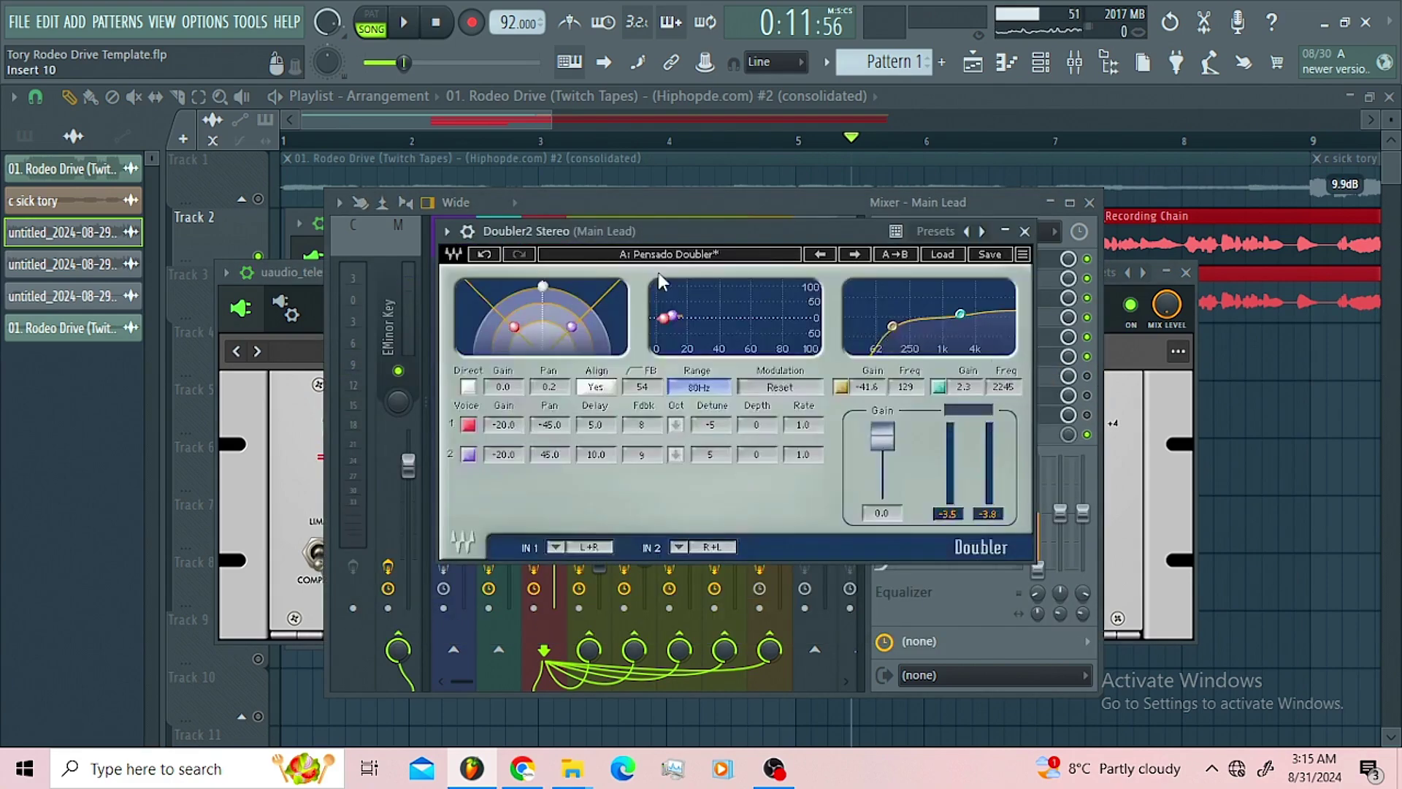
drag(720, 232, 739, 212)
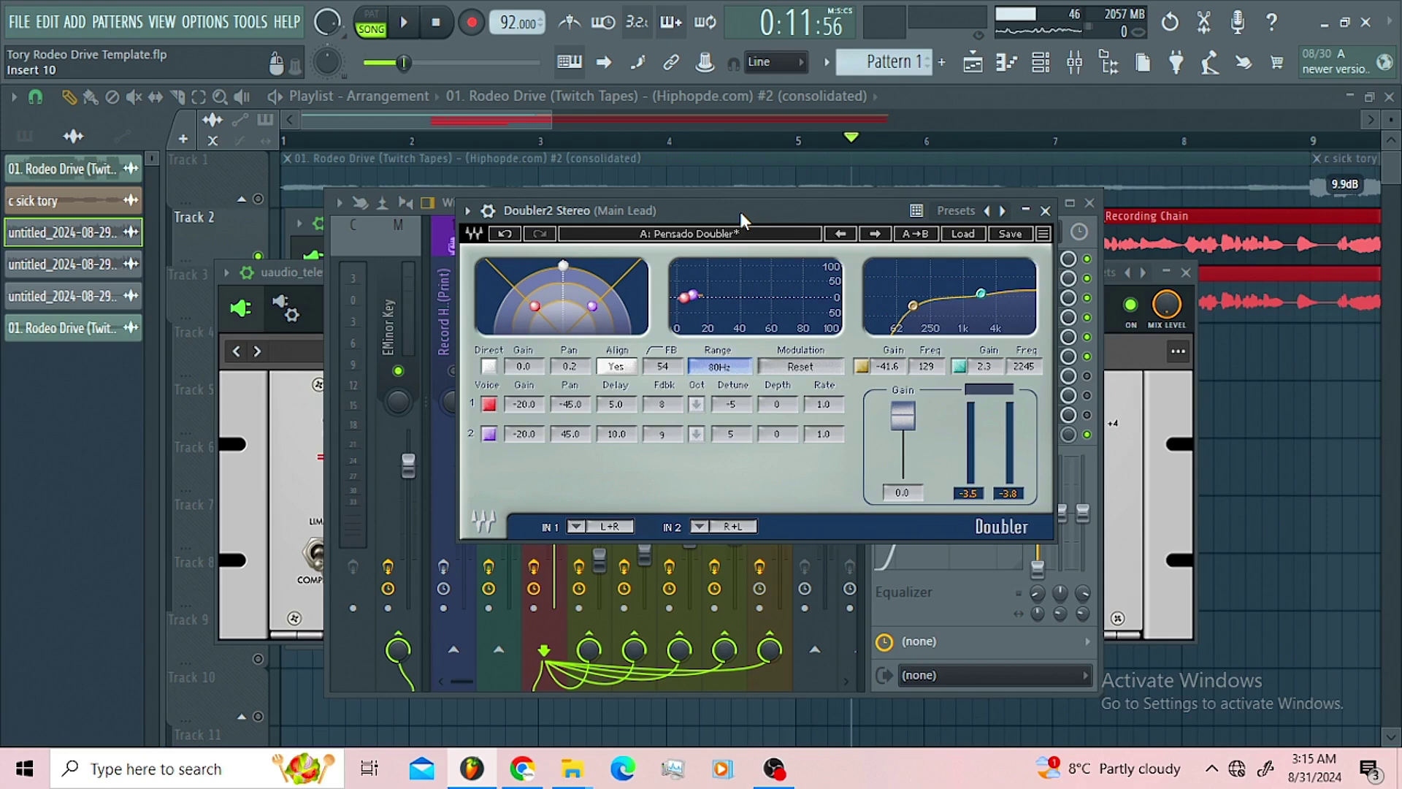
click(403, 23)
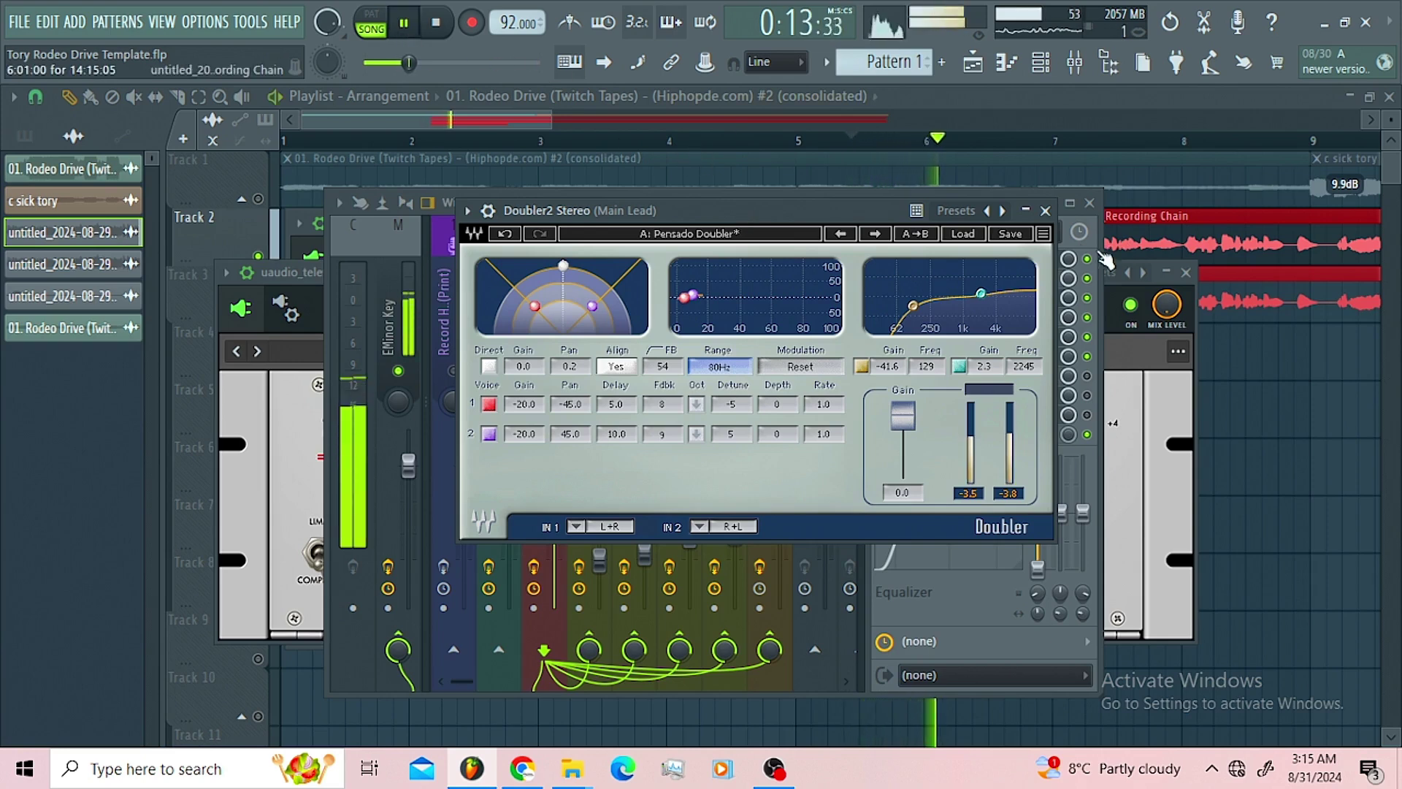
click(487, 211)
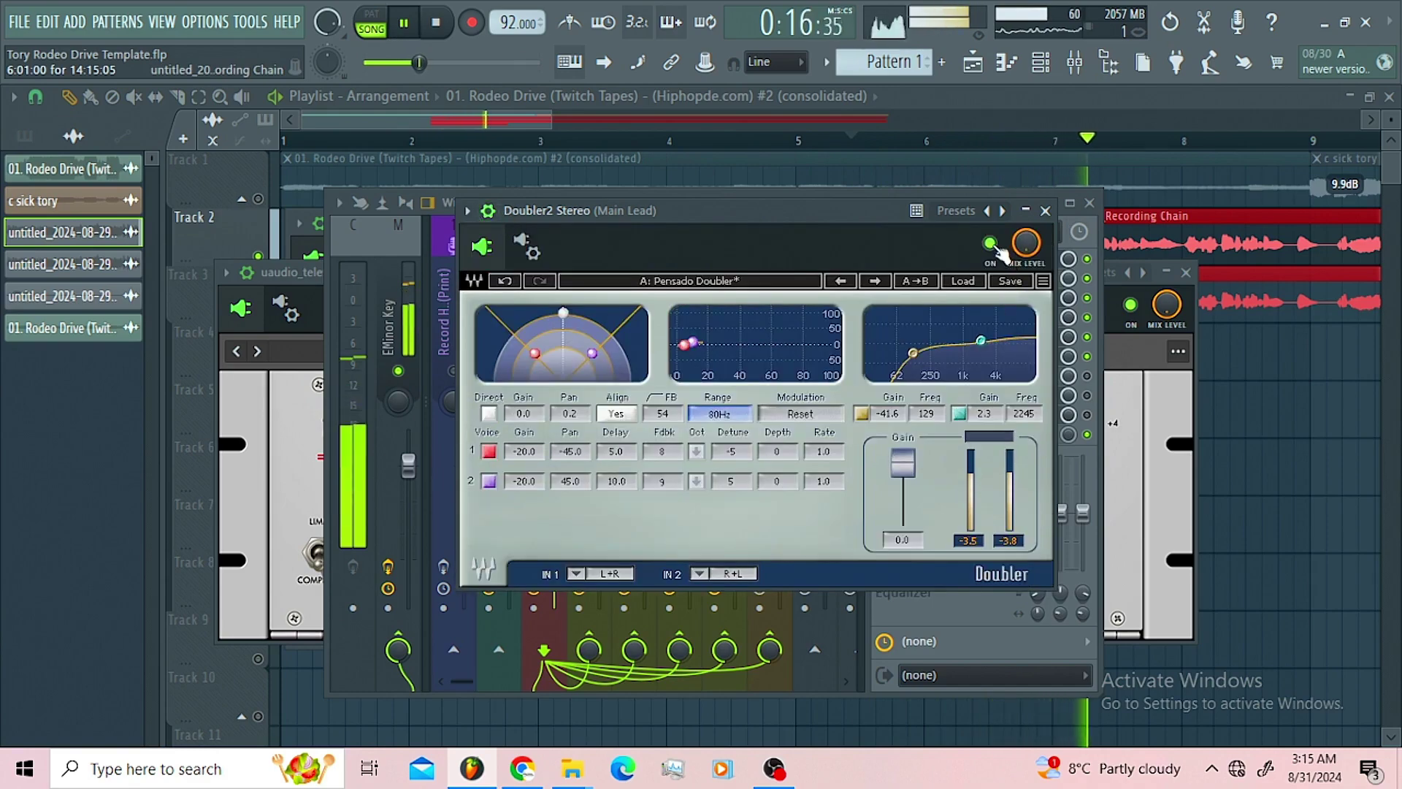
click(991, 243)
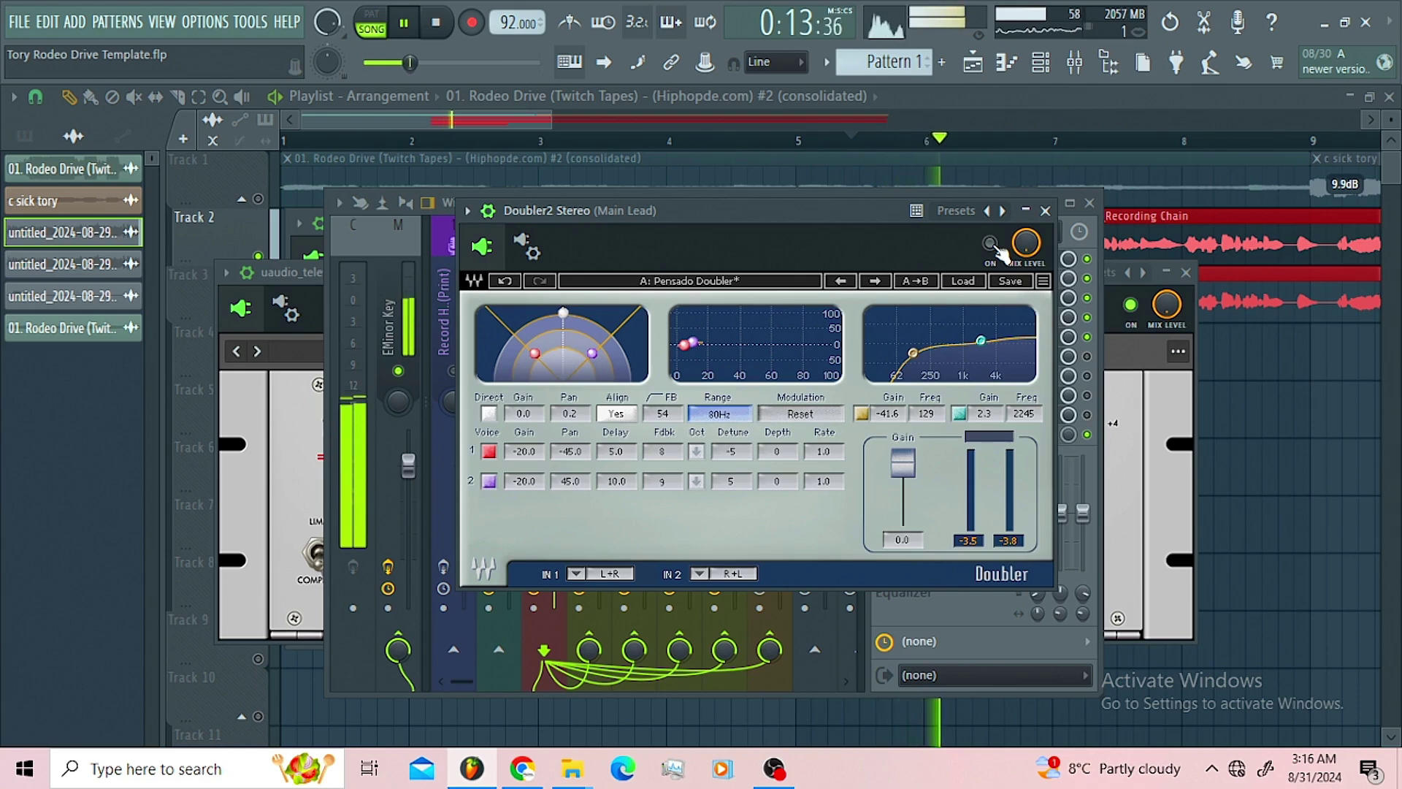
click(993, 244)
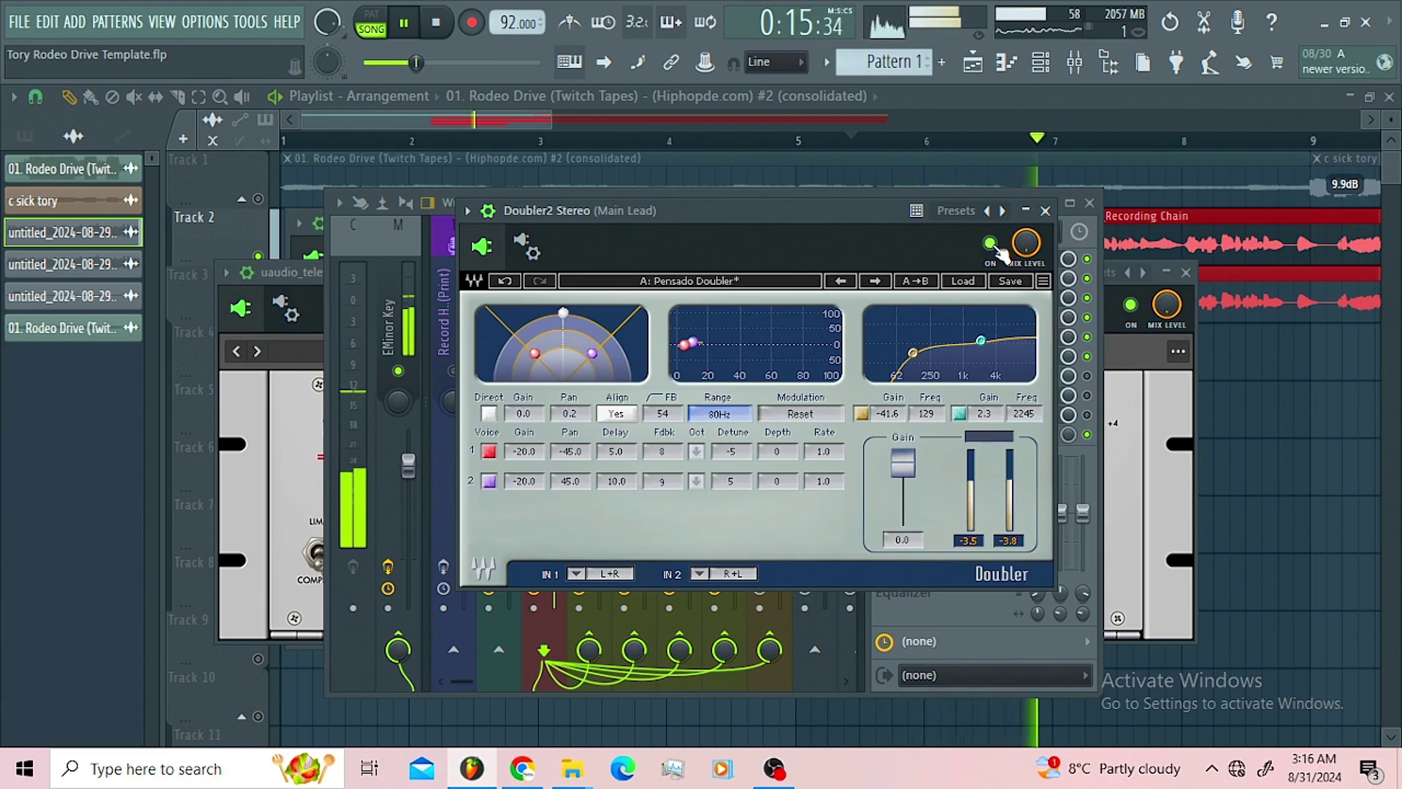
Set Doubler2's high EQ band to 3.3 dB gain at 2278 Hz while the vocal plays, and close the plugin.
drag(981, 340, 982, 340)
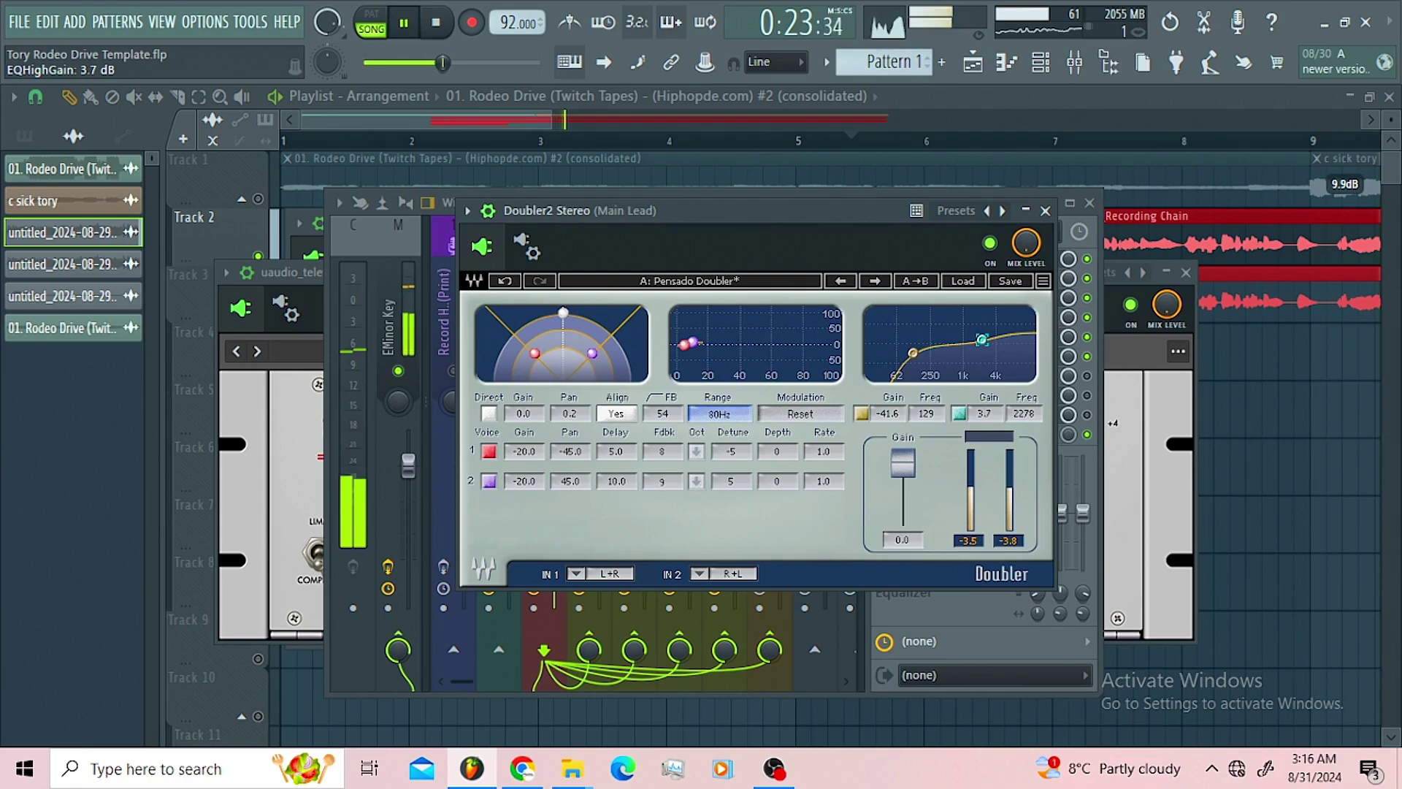
key(space)
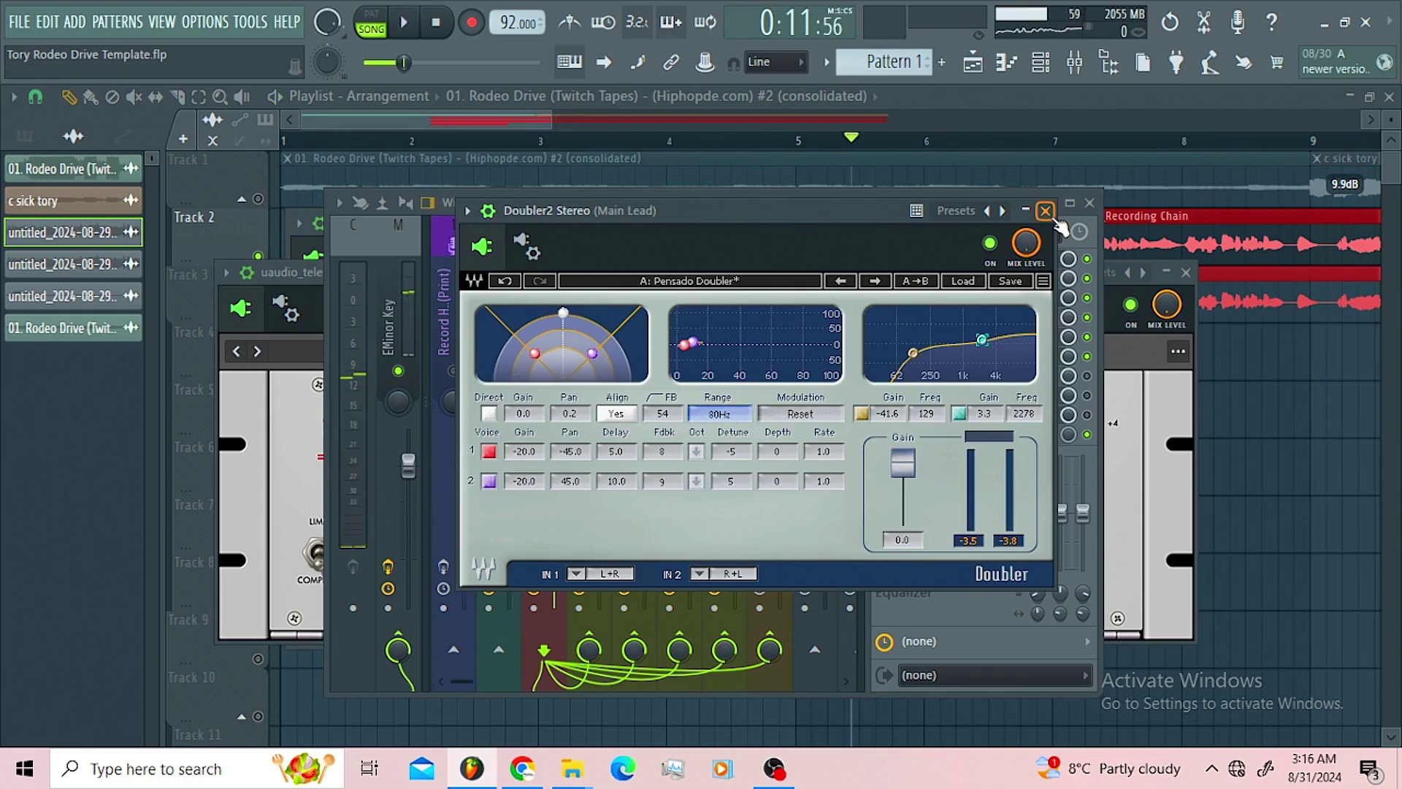
click(1044, 211)
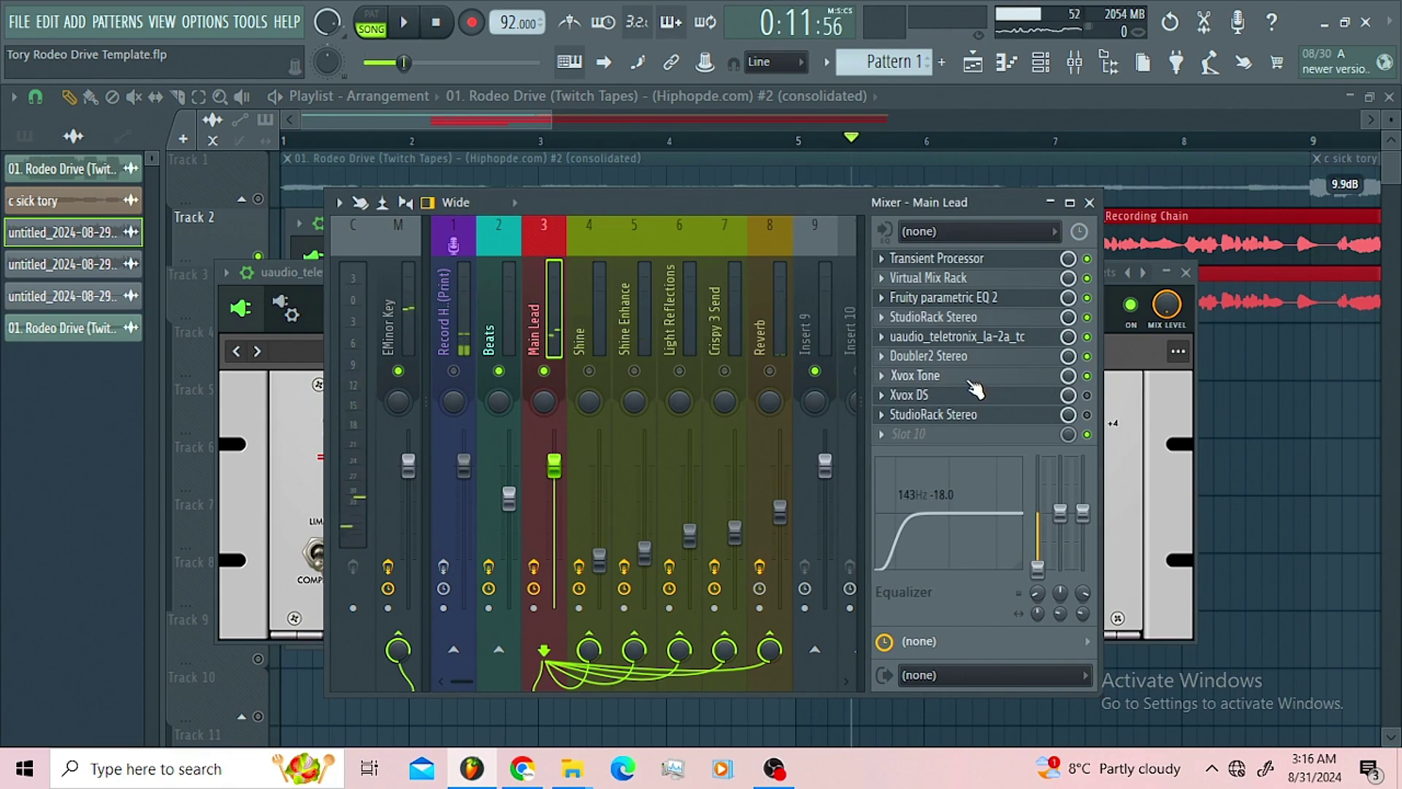
Open Xvox Tone on Main Lead, bypass it within the plugin, and play the vocal without its processing.
click(971, 380)
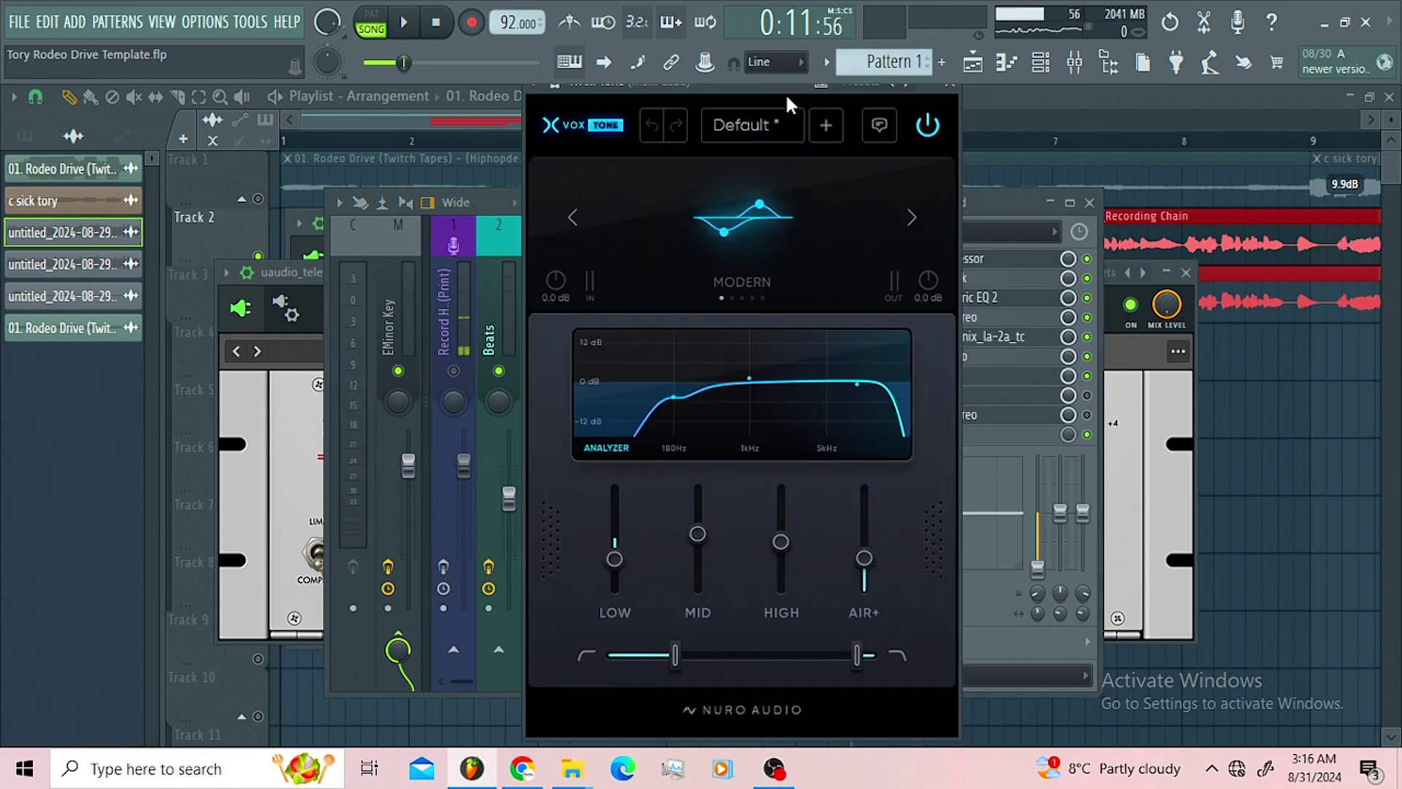
drag(784, 89, 726, 95)
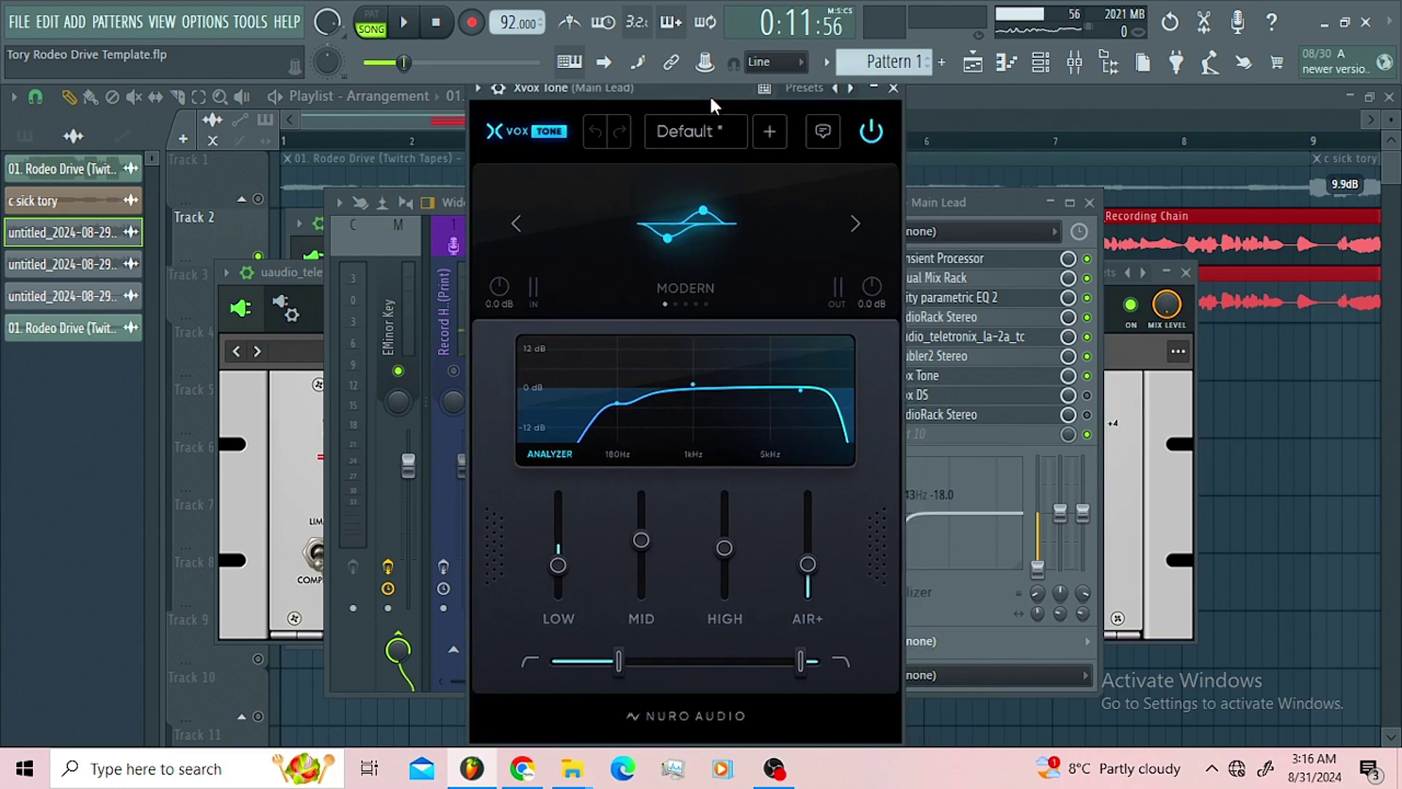
click(872, 132)
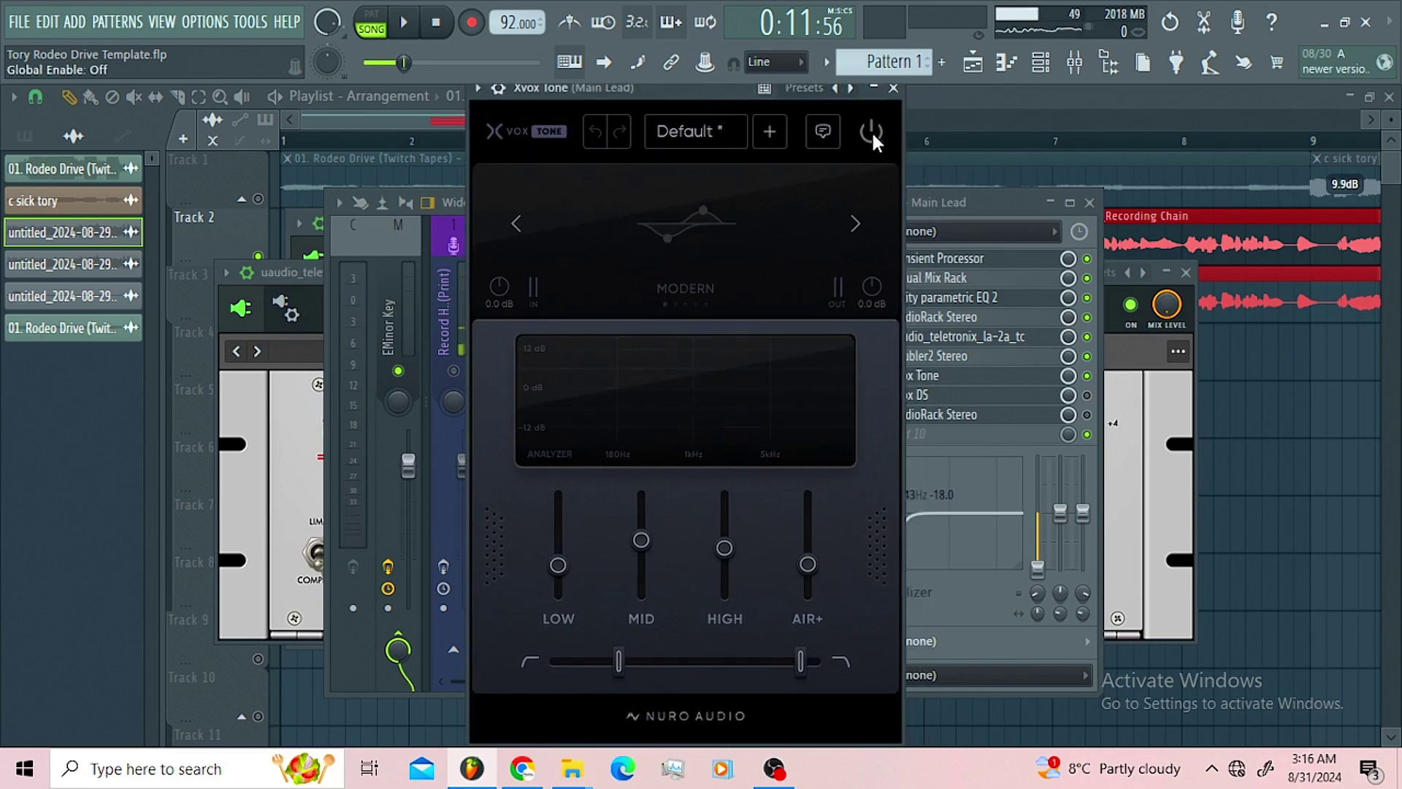
click(402, 24)
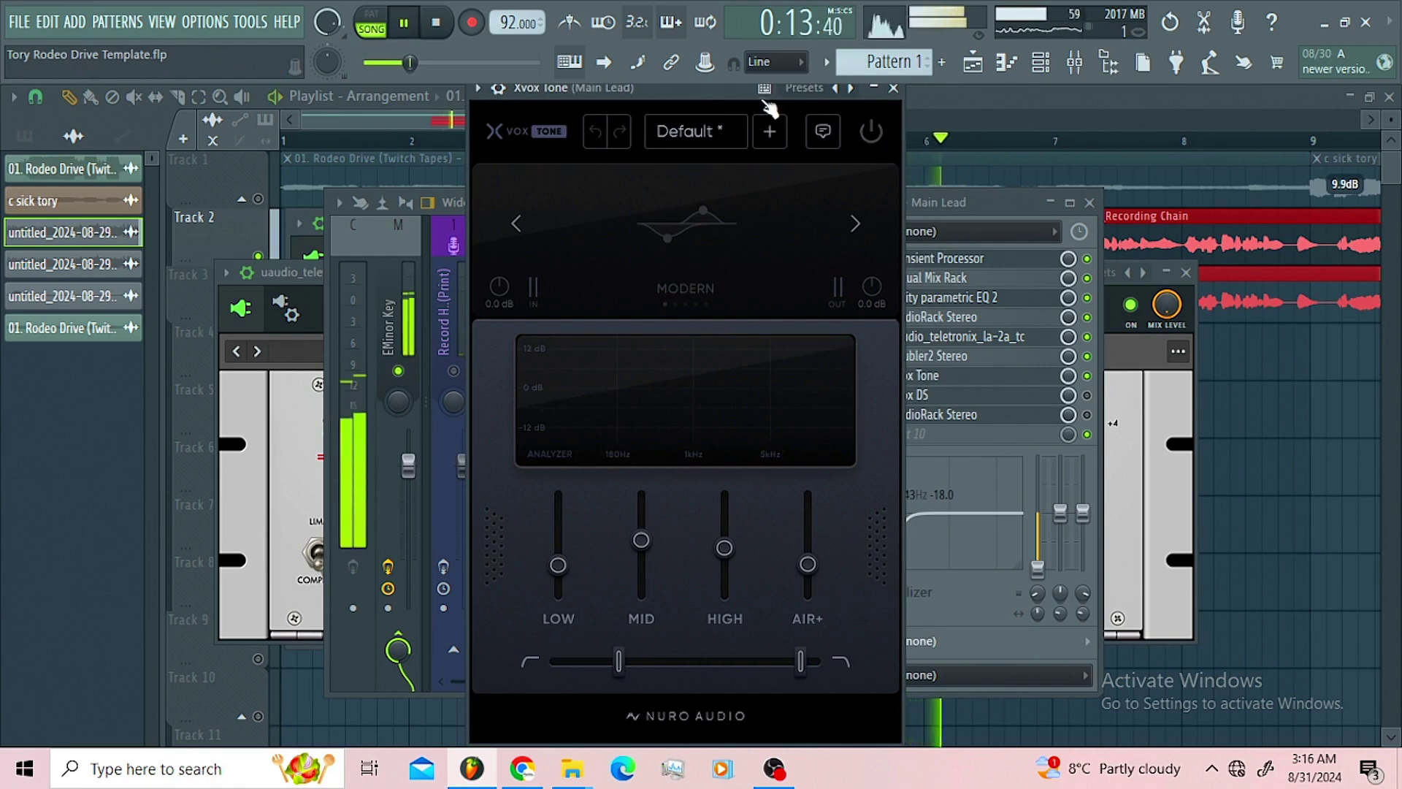
drag(738, 89, 741, 151)
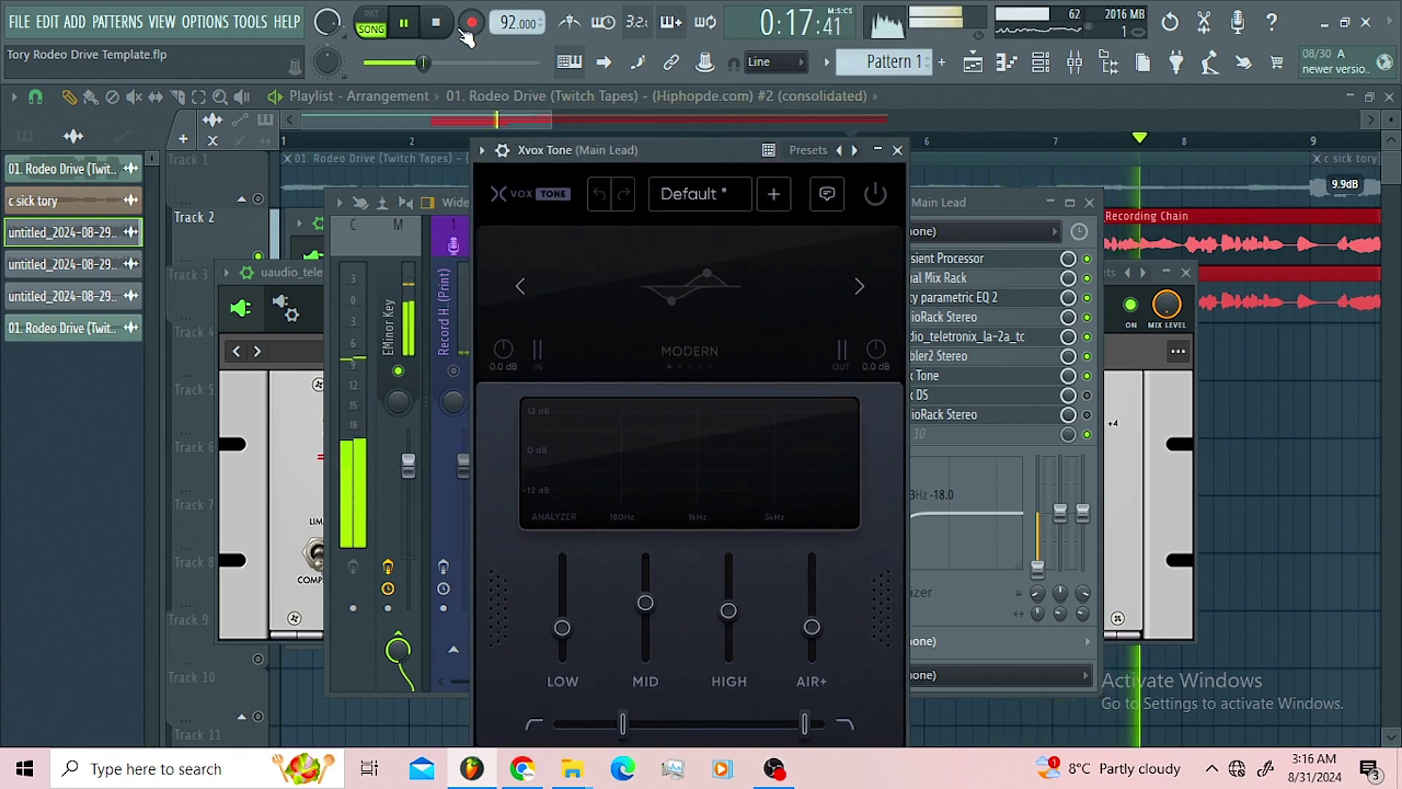
key(space)
Re-enable Xvox Tone, show its wrapper controls, and audition the playing vocal while toggling the plugin, leaving it on.
click(875, 194)
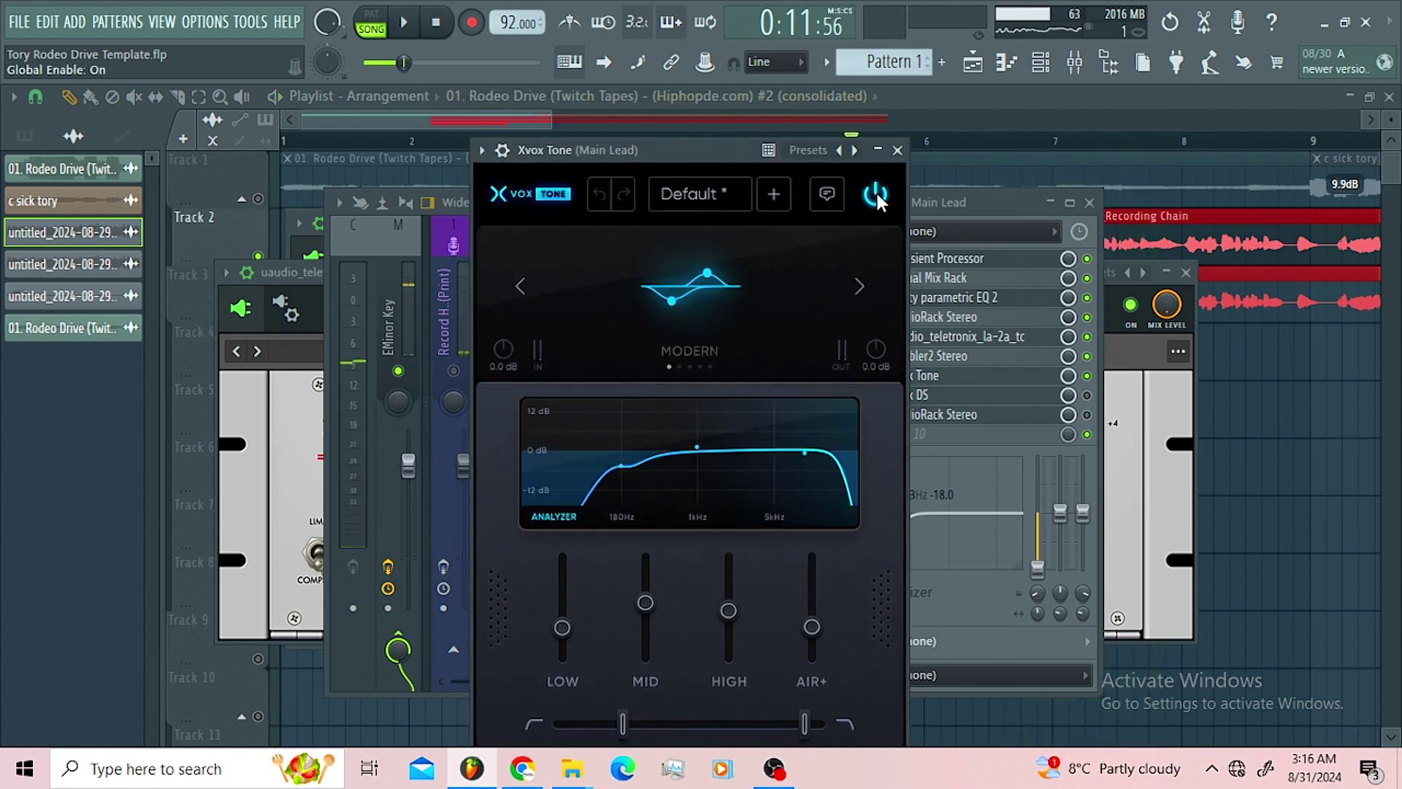
click(403, 23)
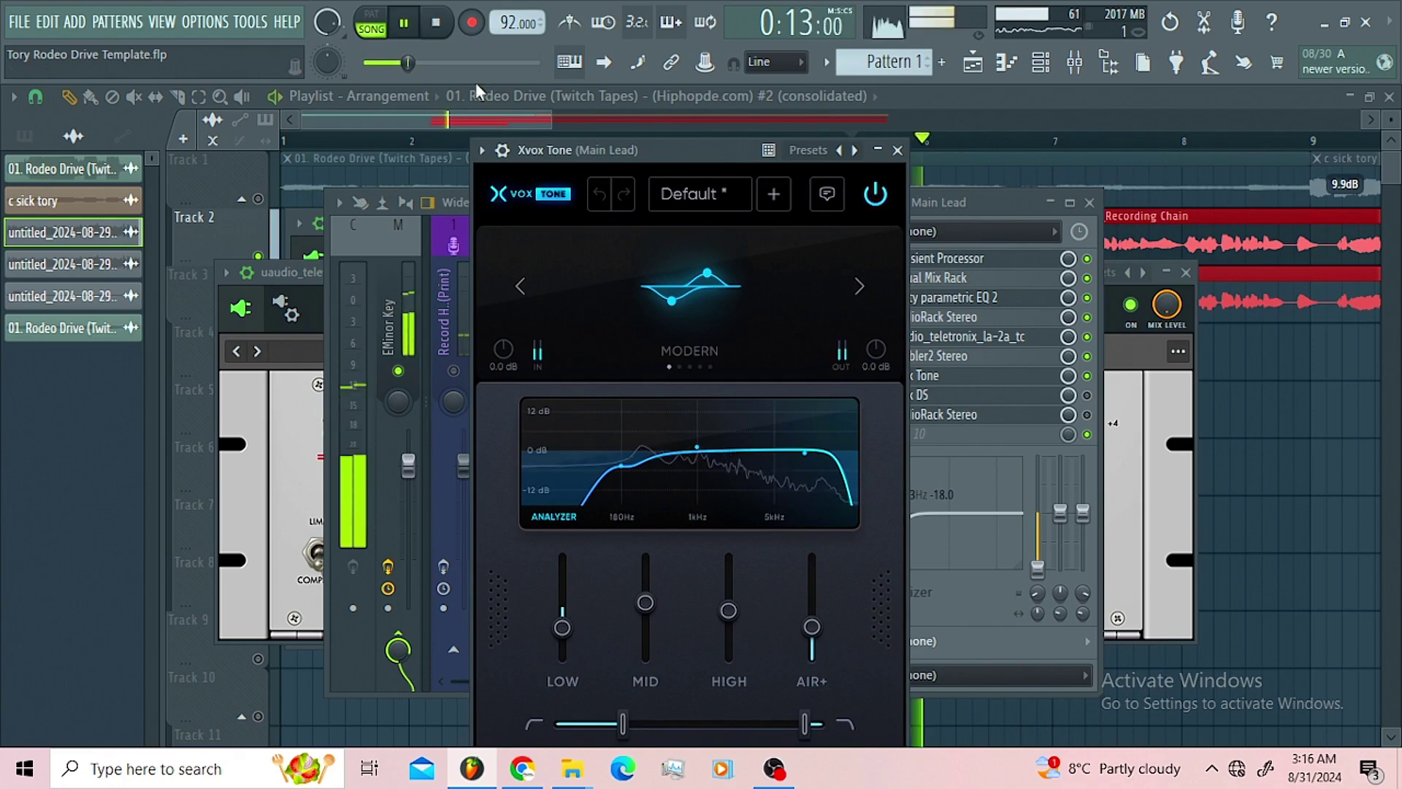
click(503, 150)
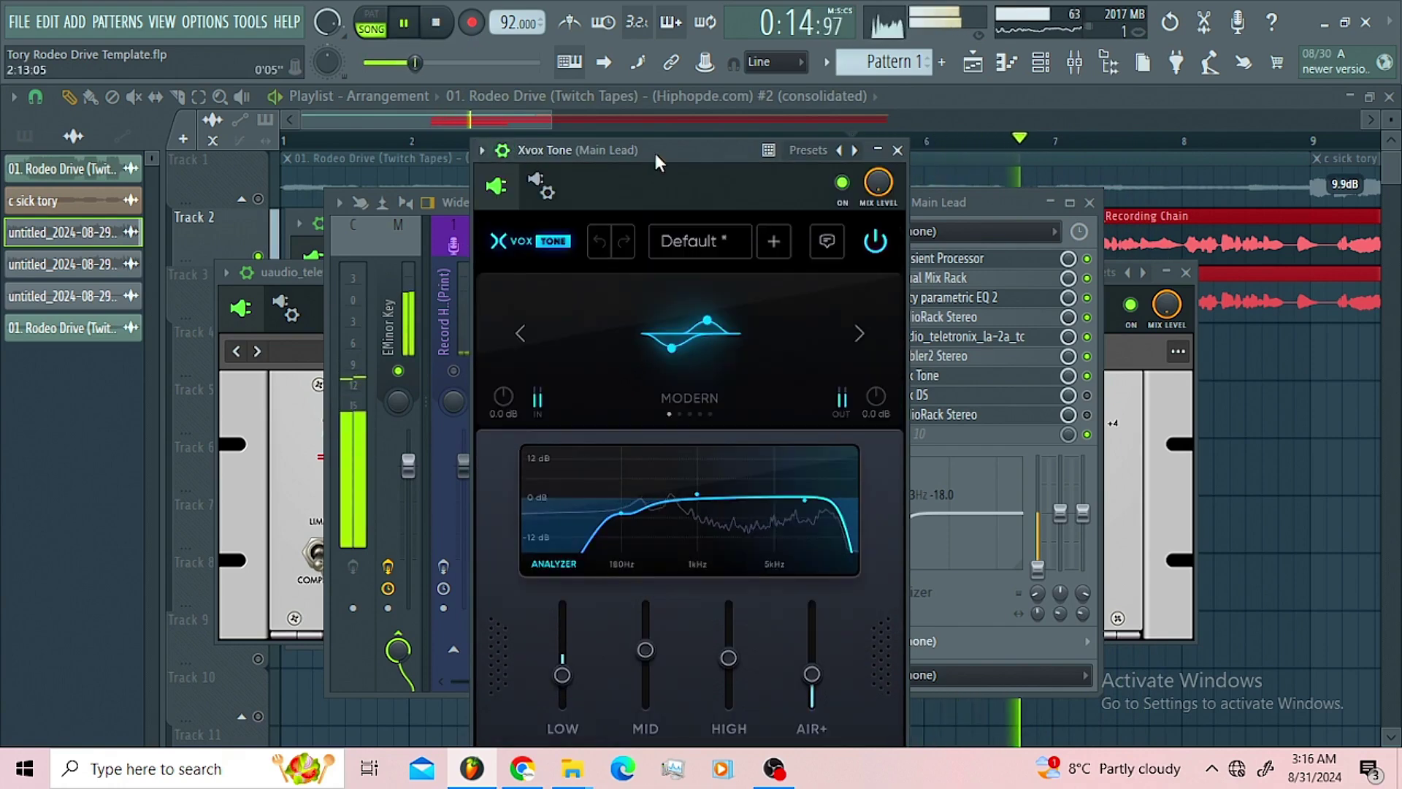
drag(667, 151, 643, 101)
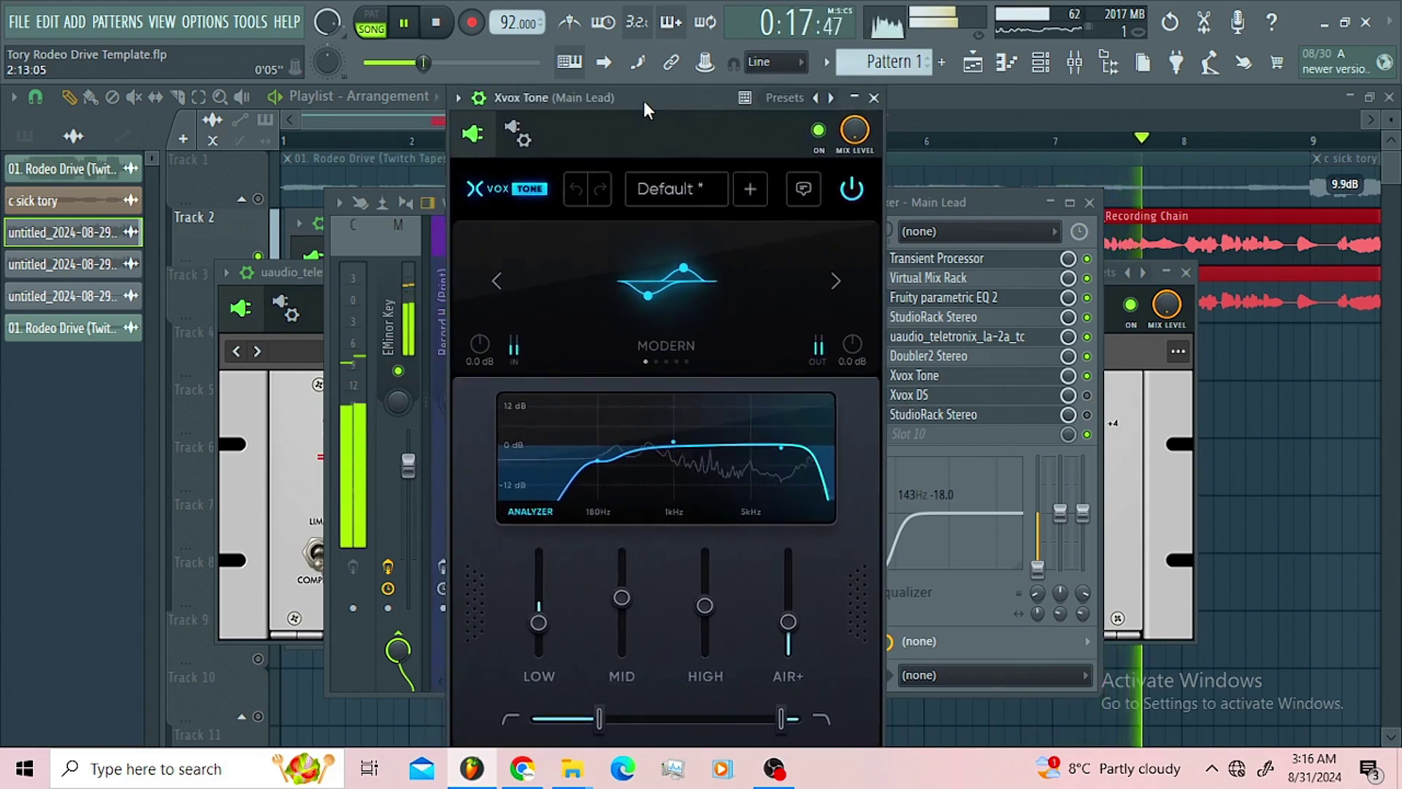
click(821, 135)
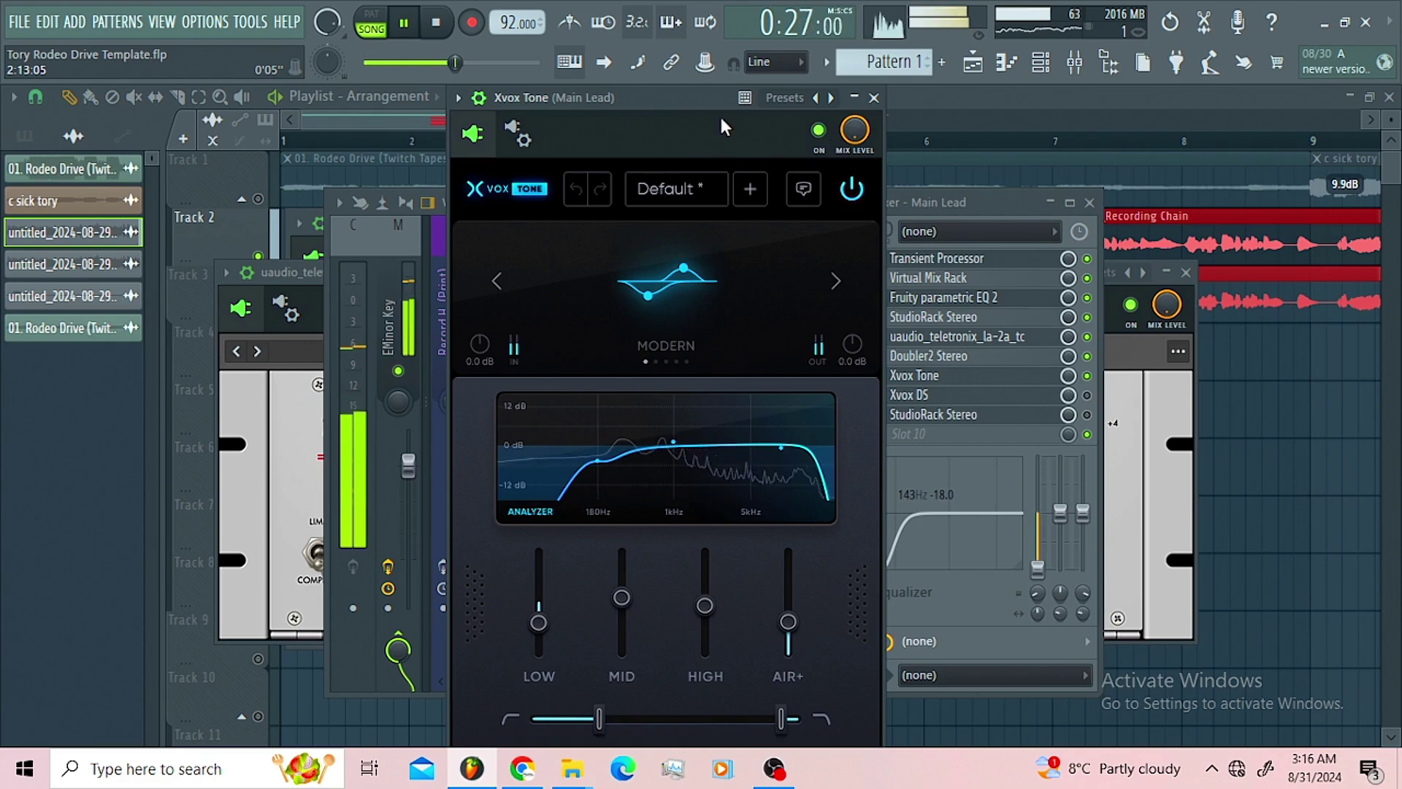
key(space)
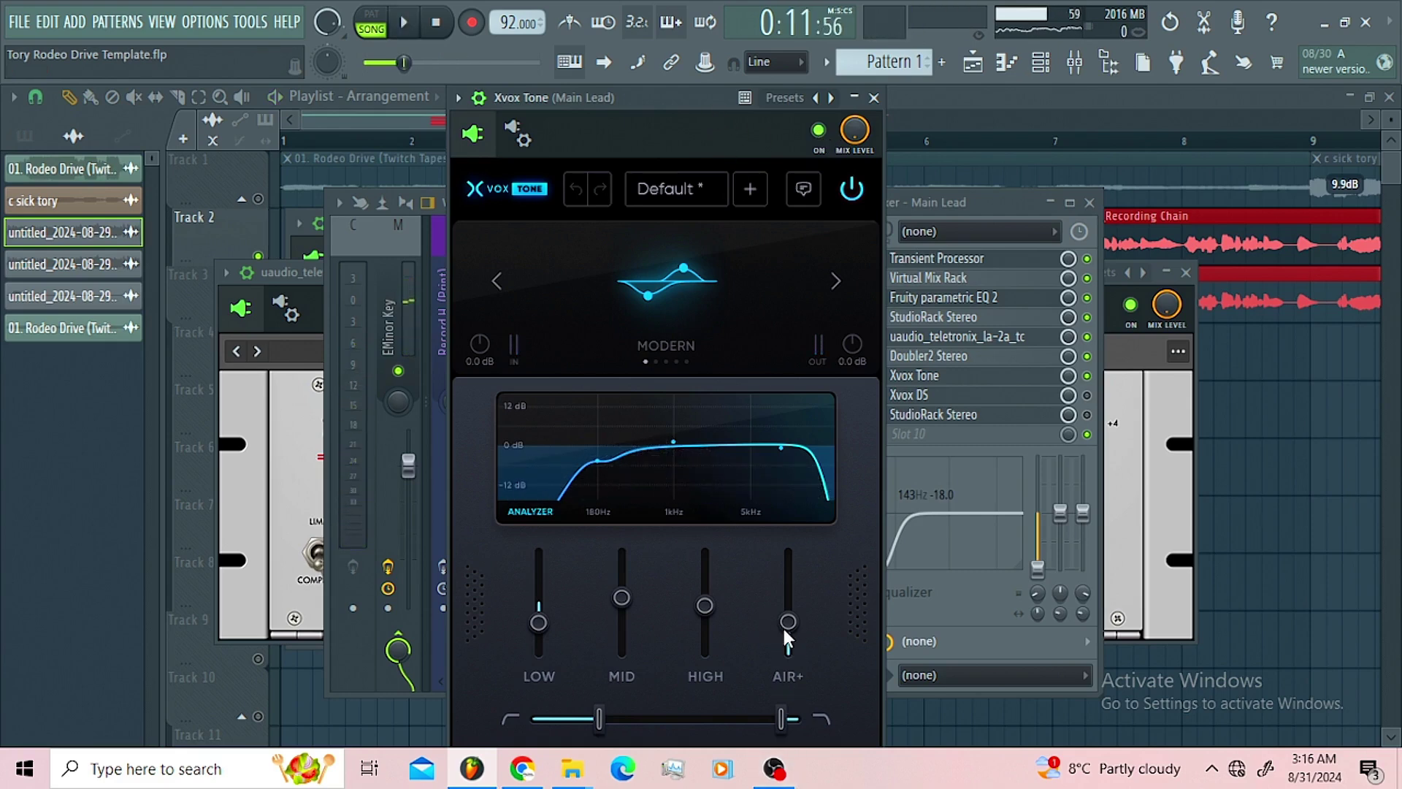
Set Xvox Tone's low-pass frequency to 95%, Air+ to 32%, high-pass frequency to 26% and High to -5%, and close it.
mouse_move(784, 629)
mouse_down()
mouse_move(777, 564)
mouse_move(785, 628)
mouse_up()
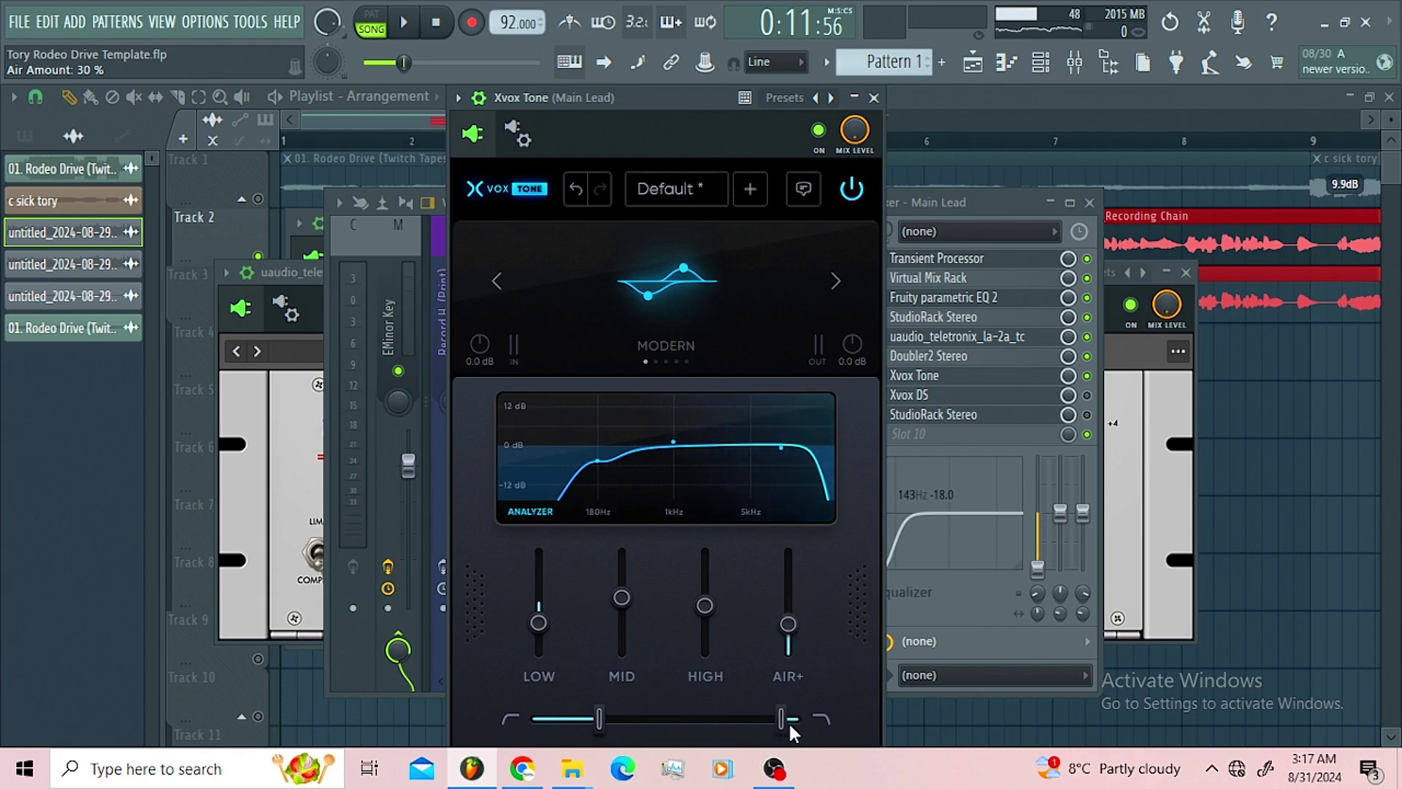
drag(777, 715, 782, 716)
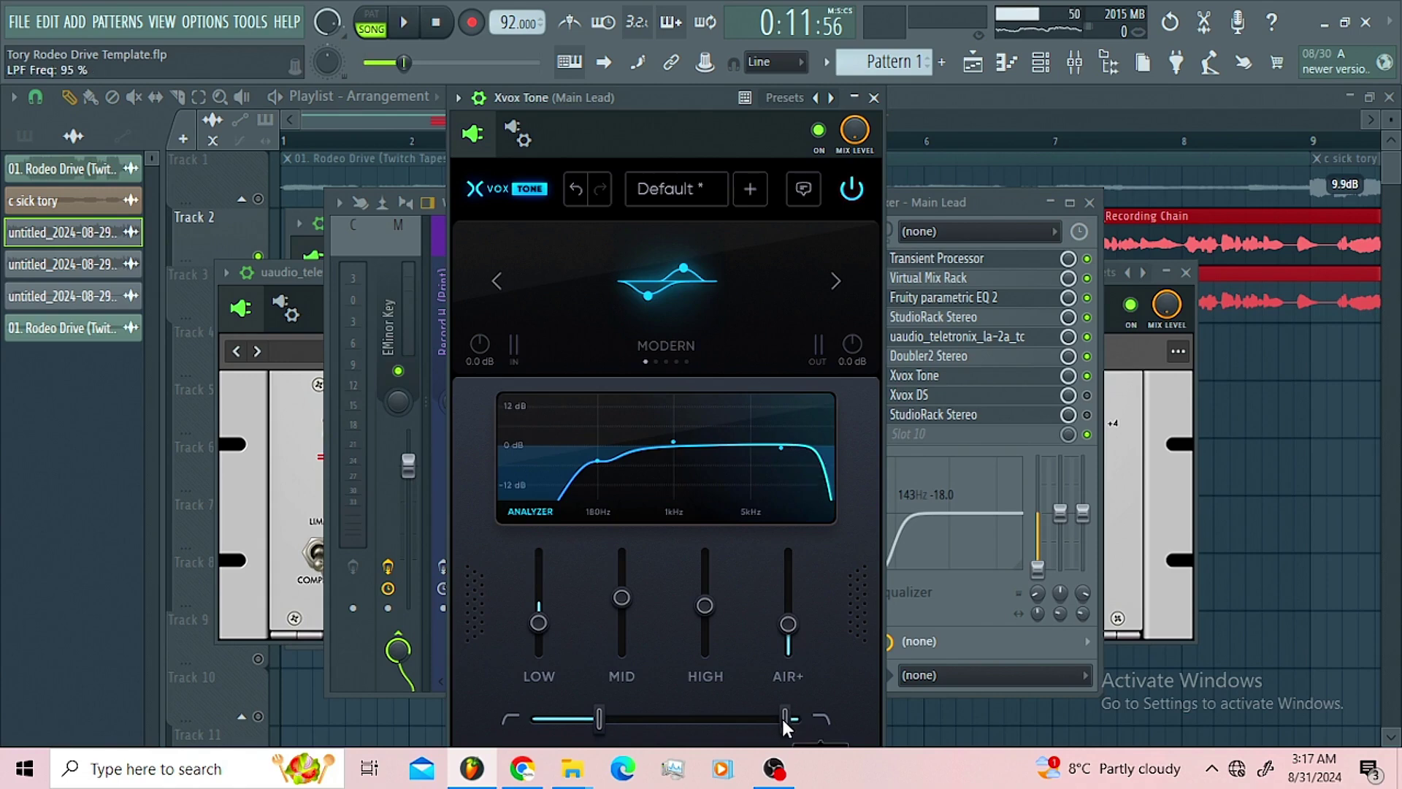
drag(784, 625, 777, 625)
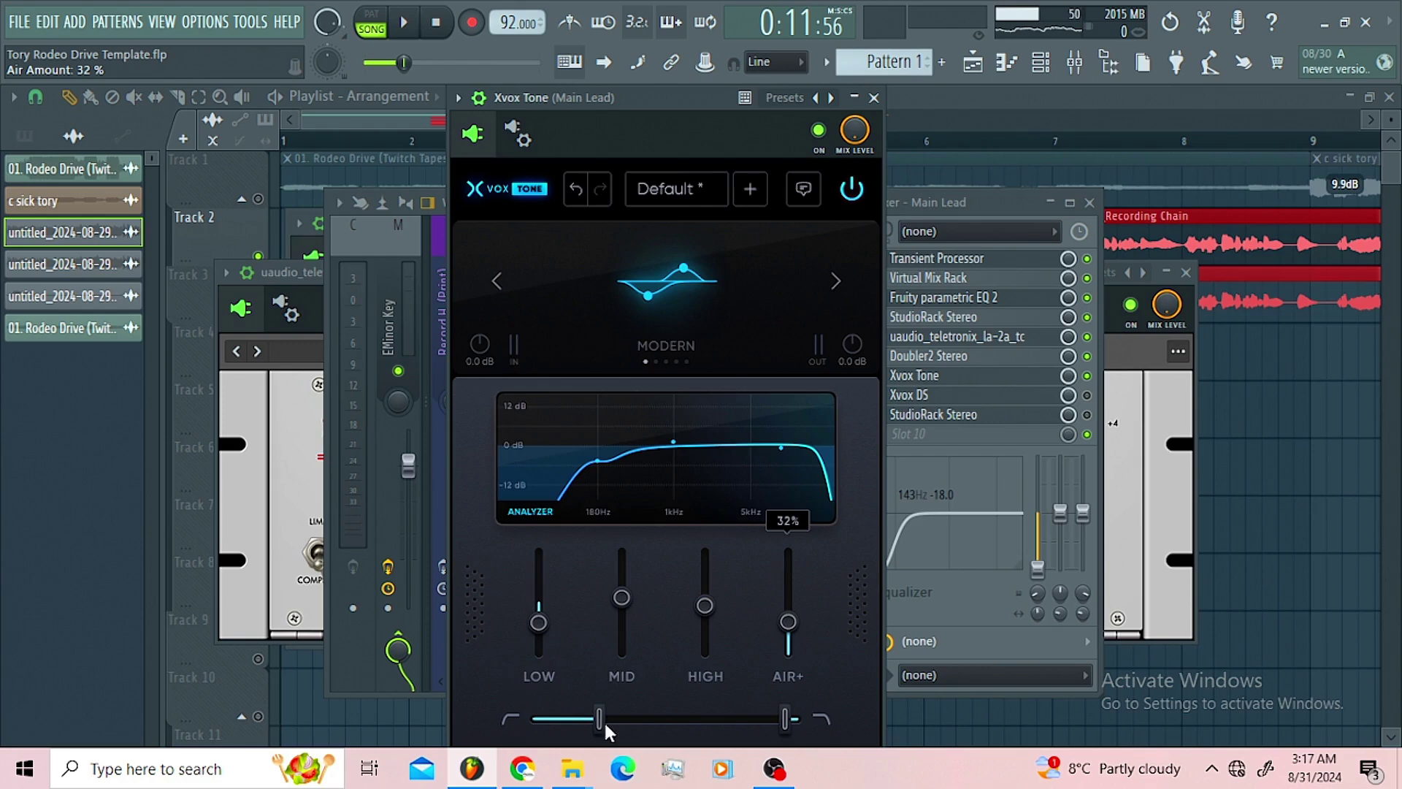
drag(597, 717, 594, 712)
mouse_move(541, 624)
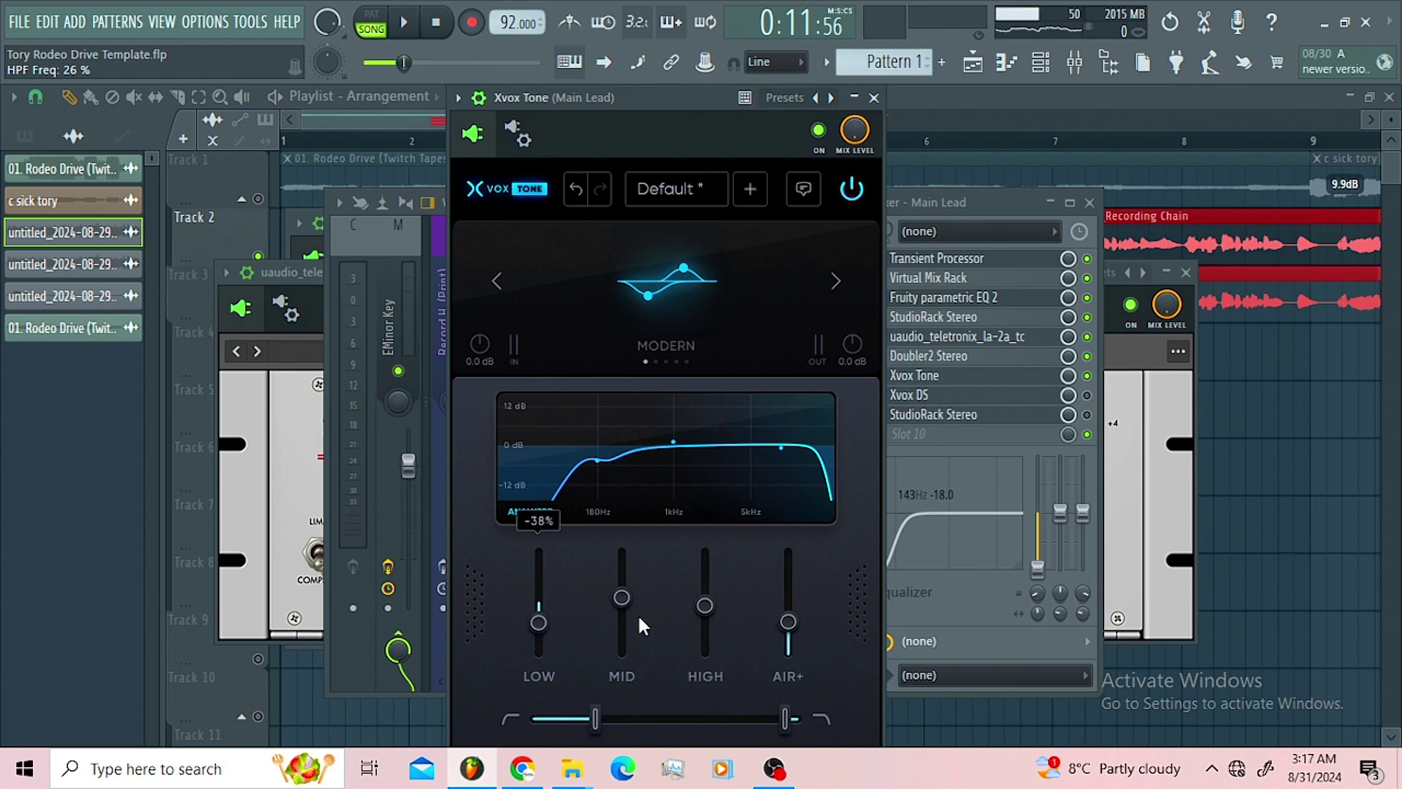
mouse_move(705, 609)
drag(703, 607, 701, 609)
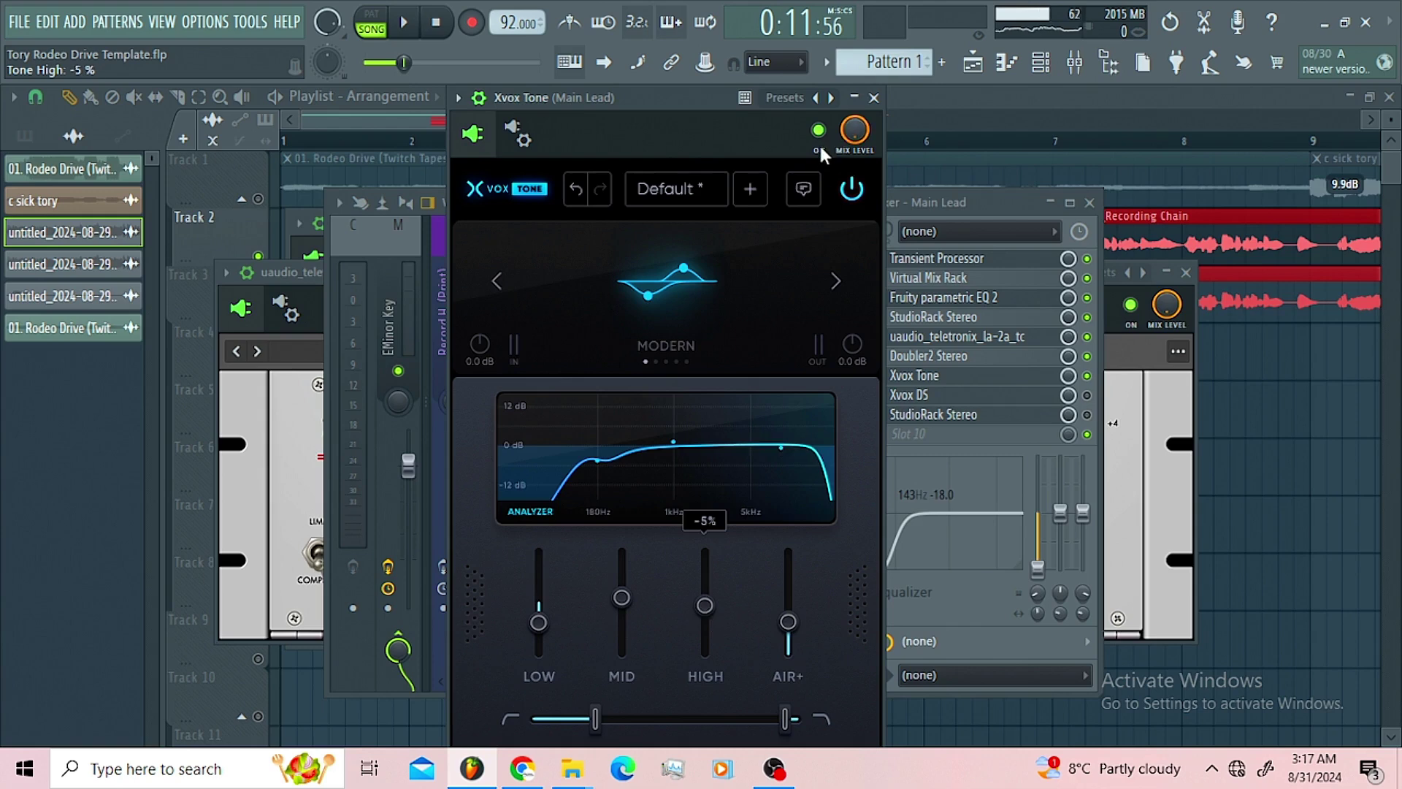
click(874, 97)
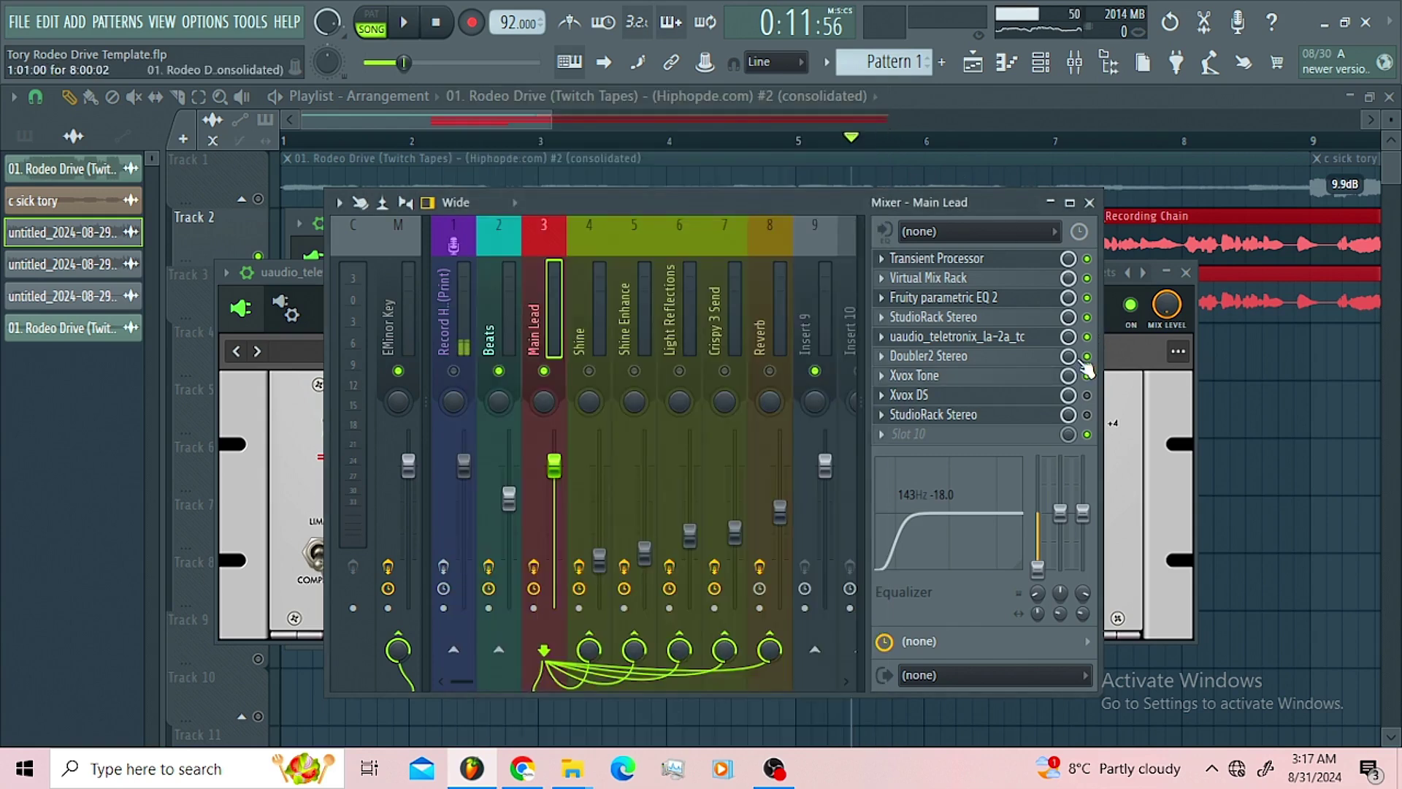
Enable and open Xvox DS on Main Lead, and compare the playing vocal with de-essing bypassed and active, leaving it on.
click(977, 398)
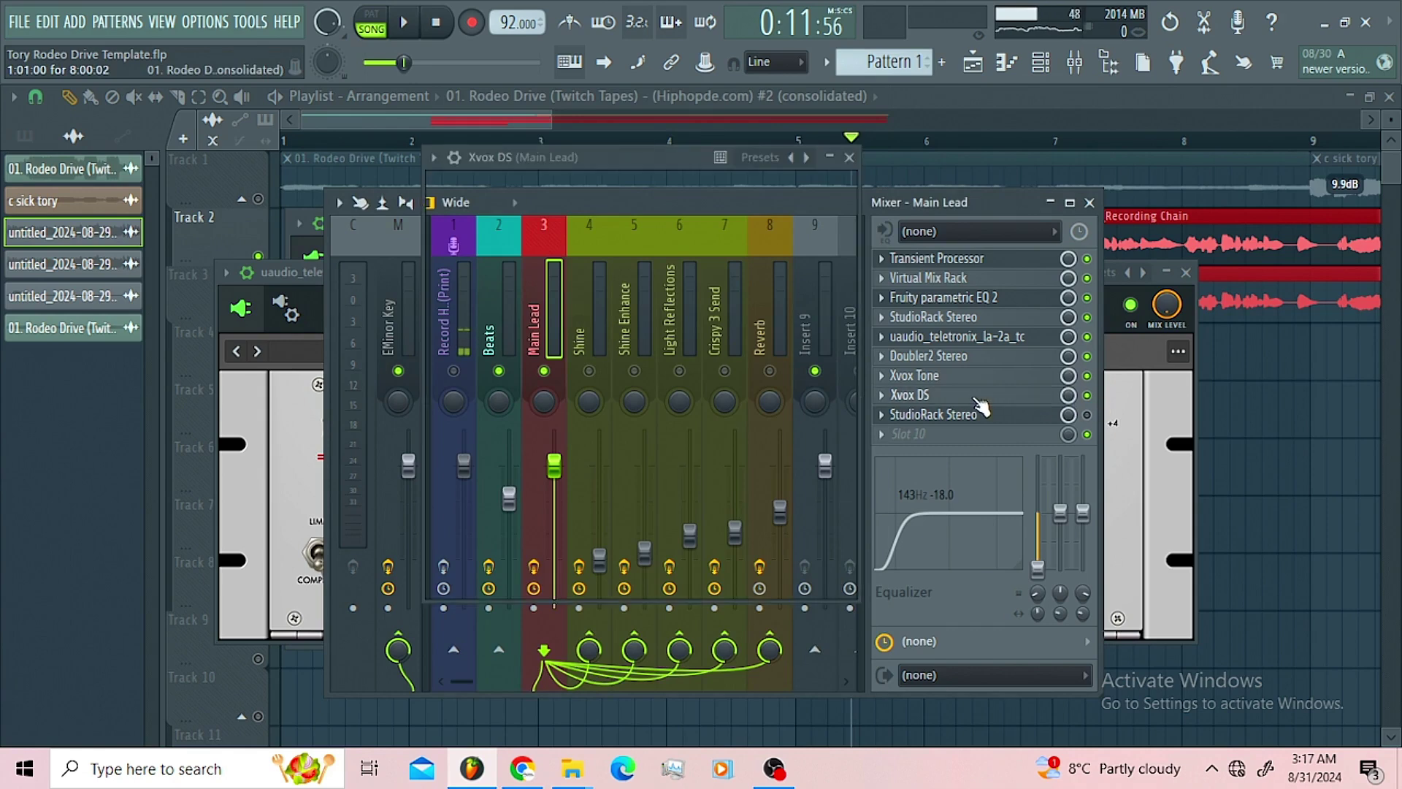
drag(612, 159, 667, 168)
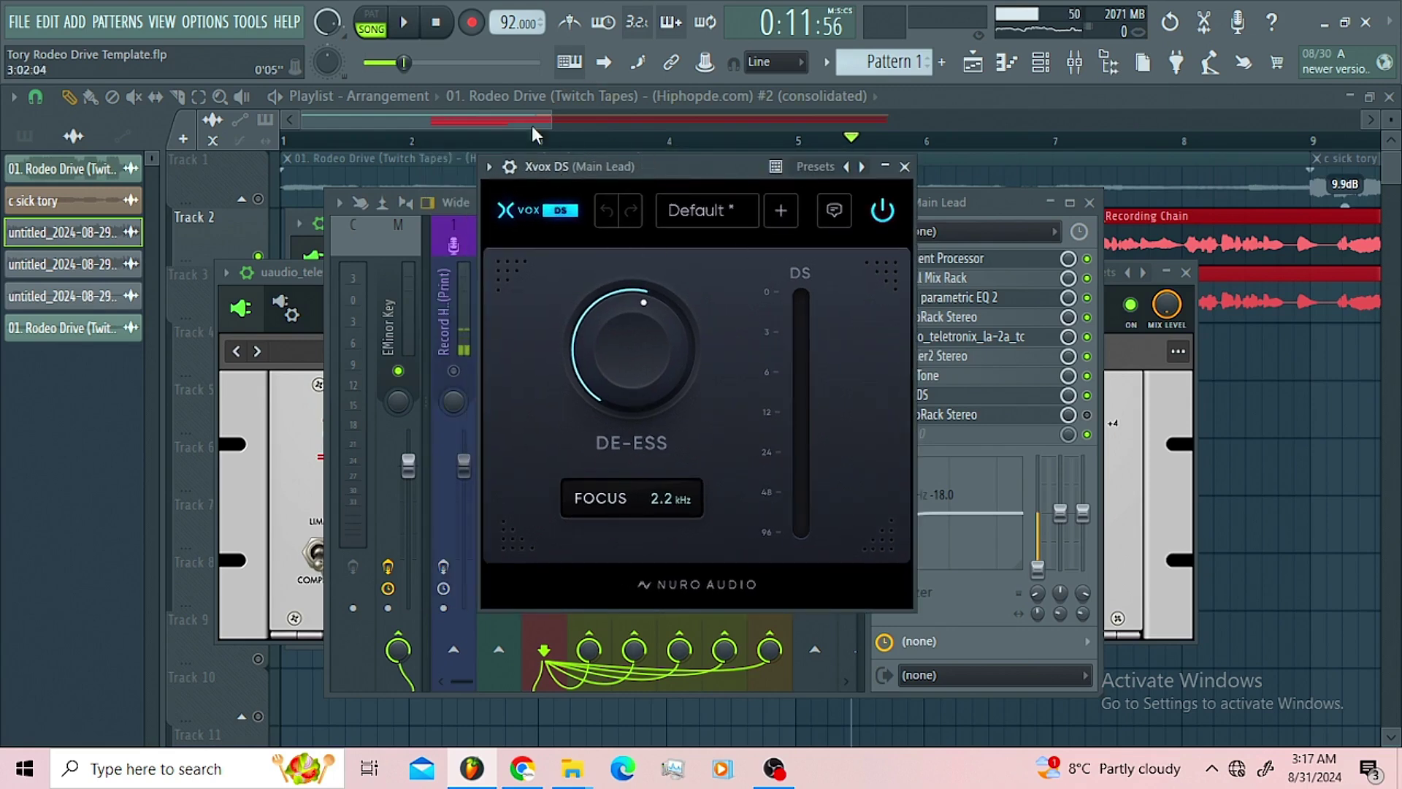
click(404, 23)
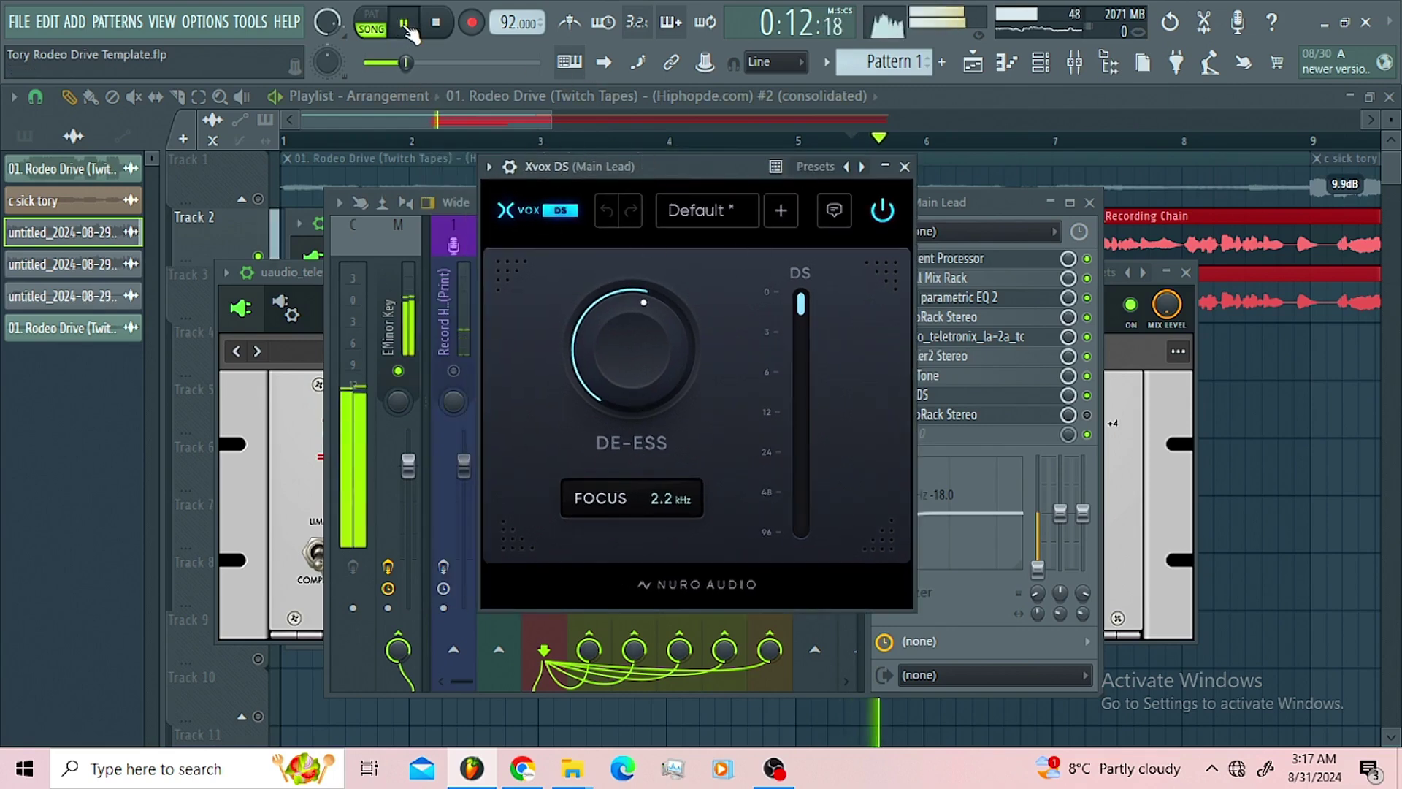
click(878, 214)
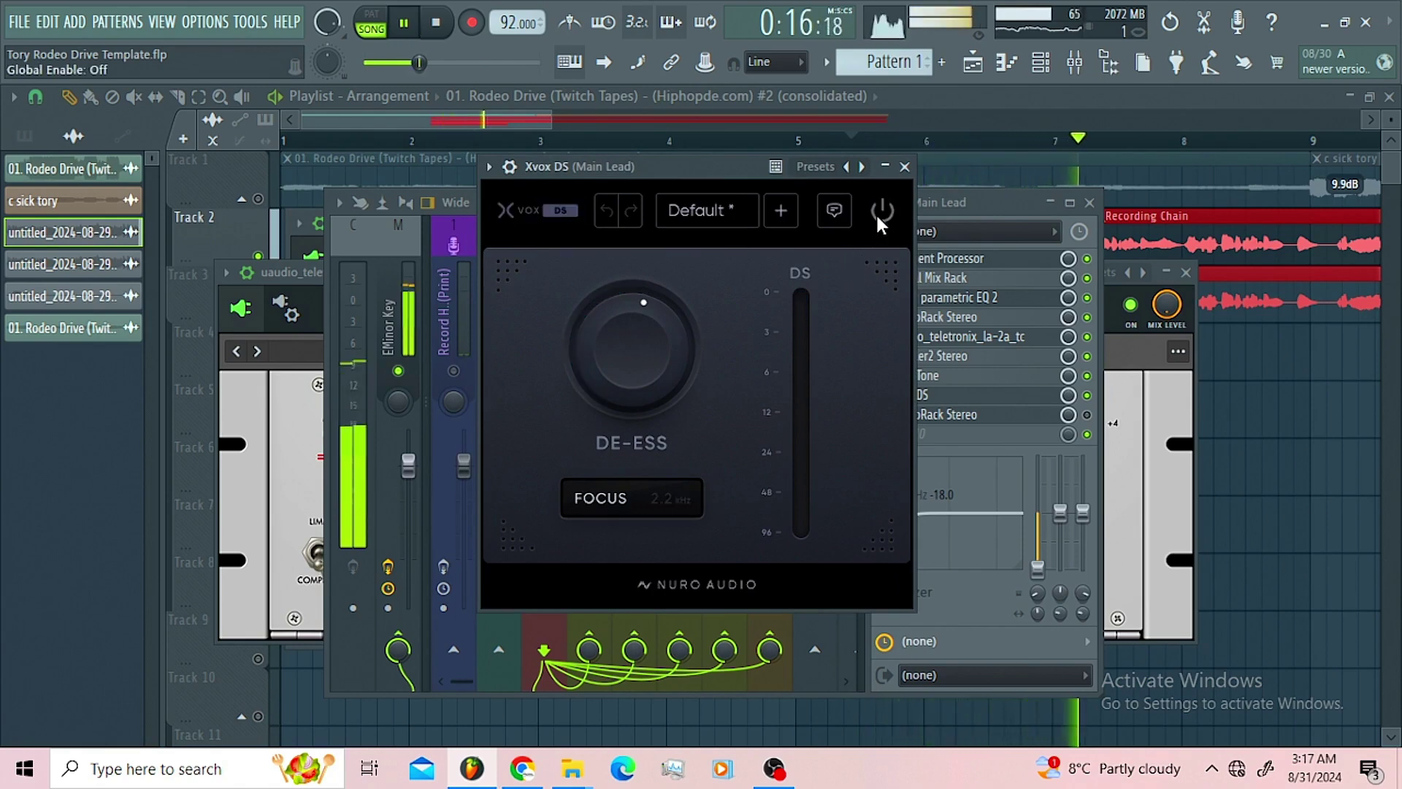
click(877, 215)
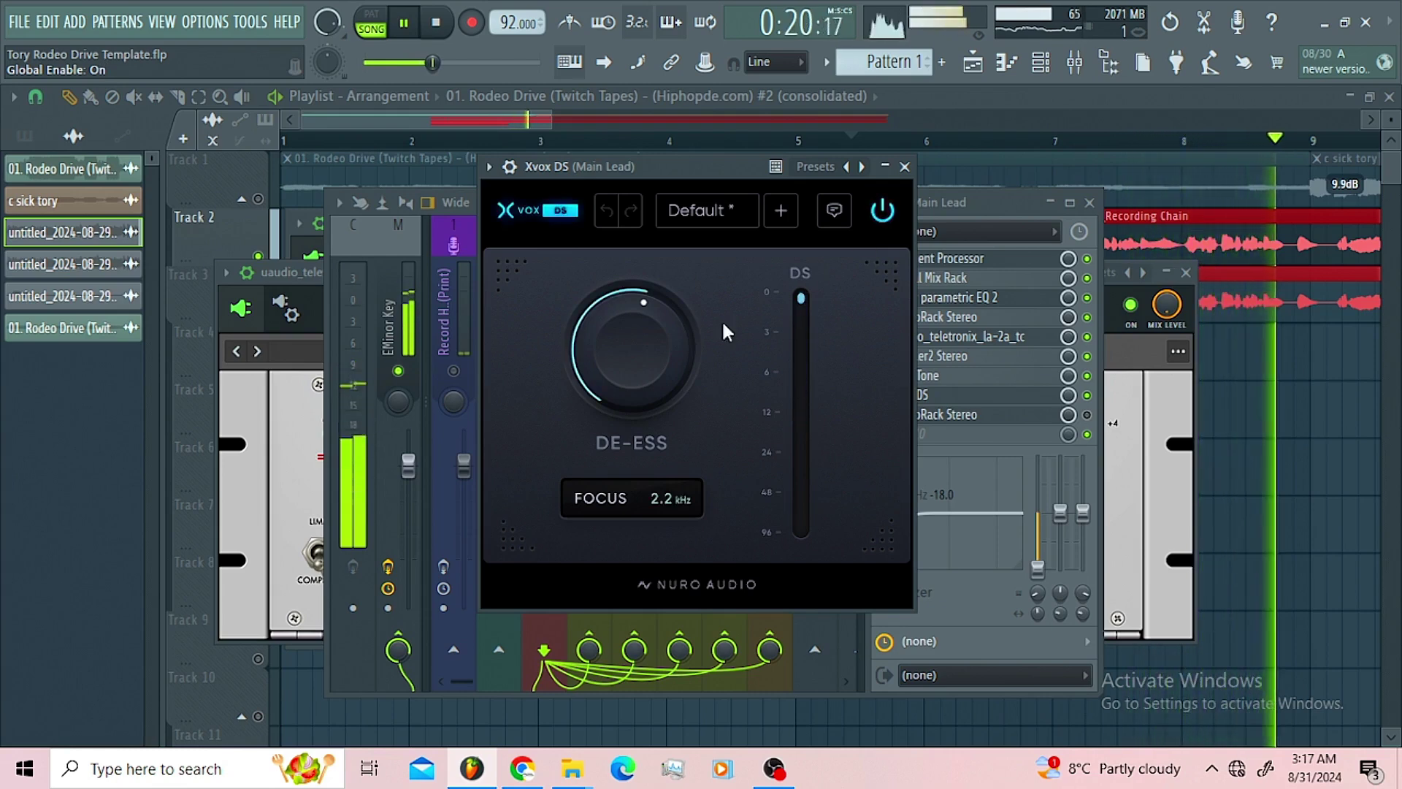
Set the Xvox DS de-ess amount to 51%, close the plugin, and stop playback.
drag(647, 337, 650, 356)
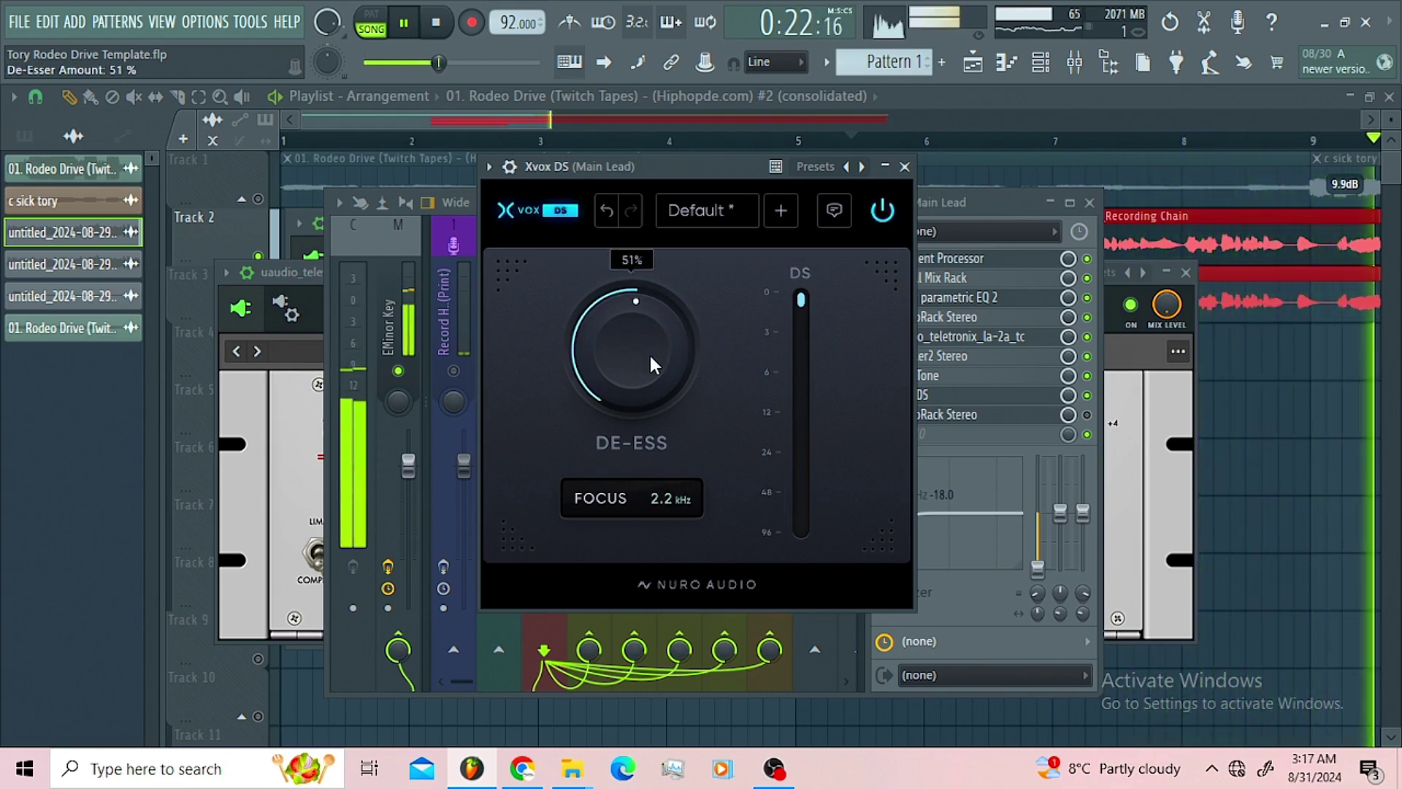
click(905, 167)
key(space)
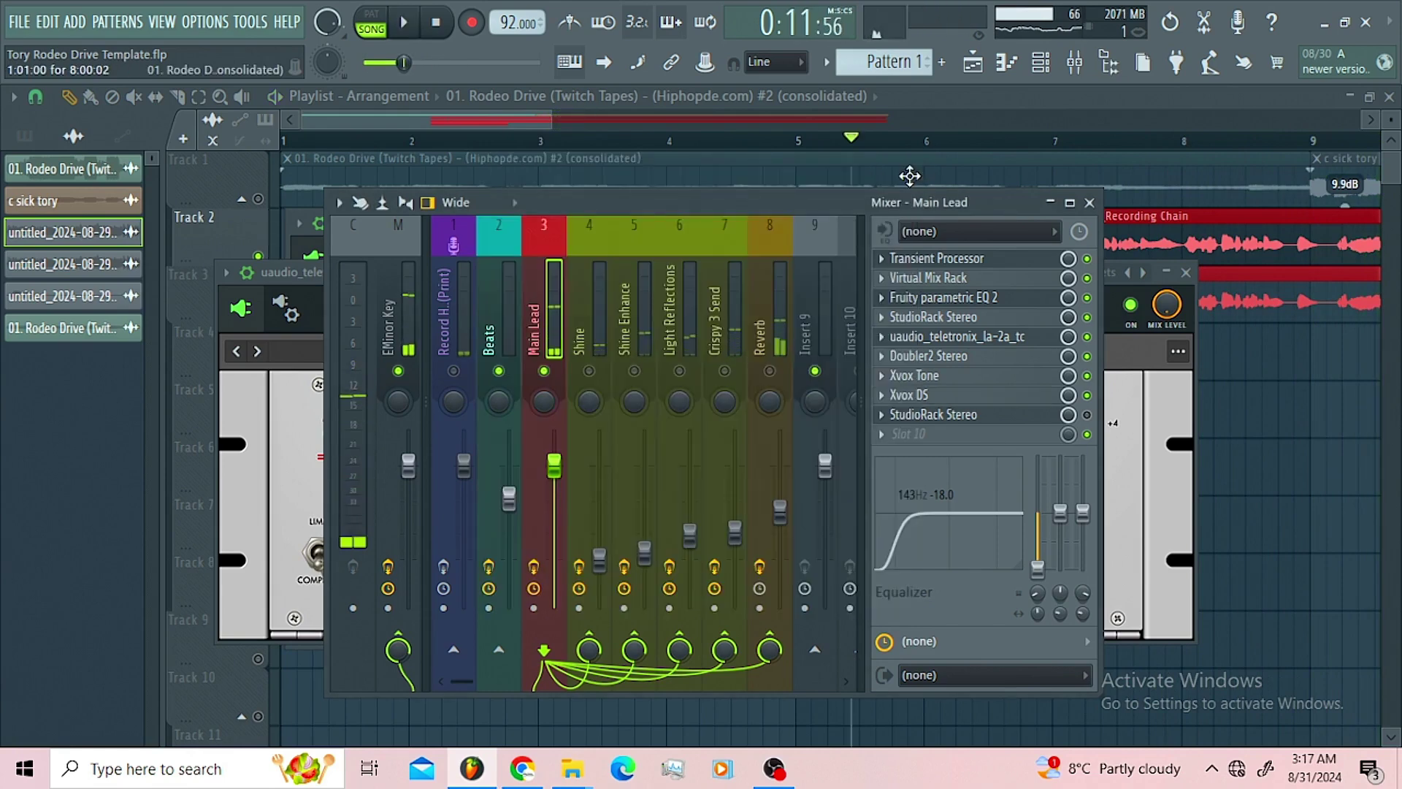
Enable and open the last StudioRack Stereo on Main Lead, and switch off all of its rack modules.
click(1086, 414)
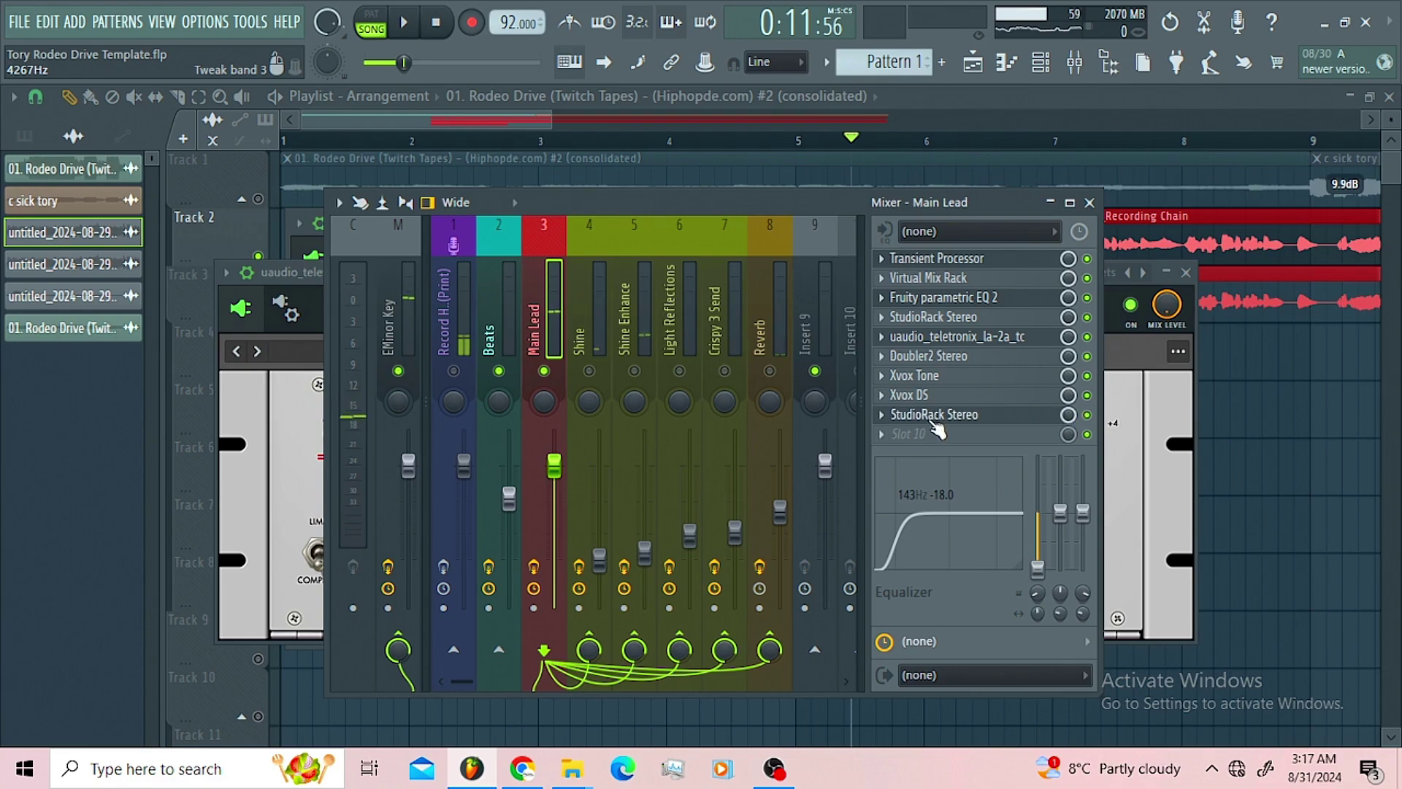
click(934, 415)
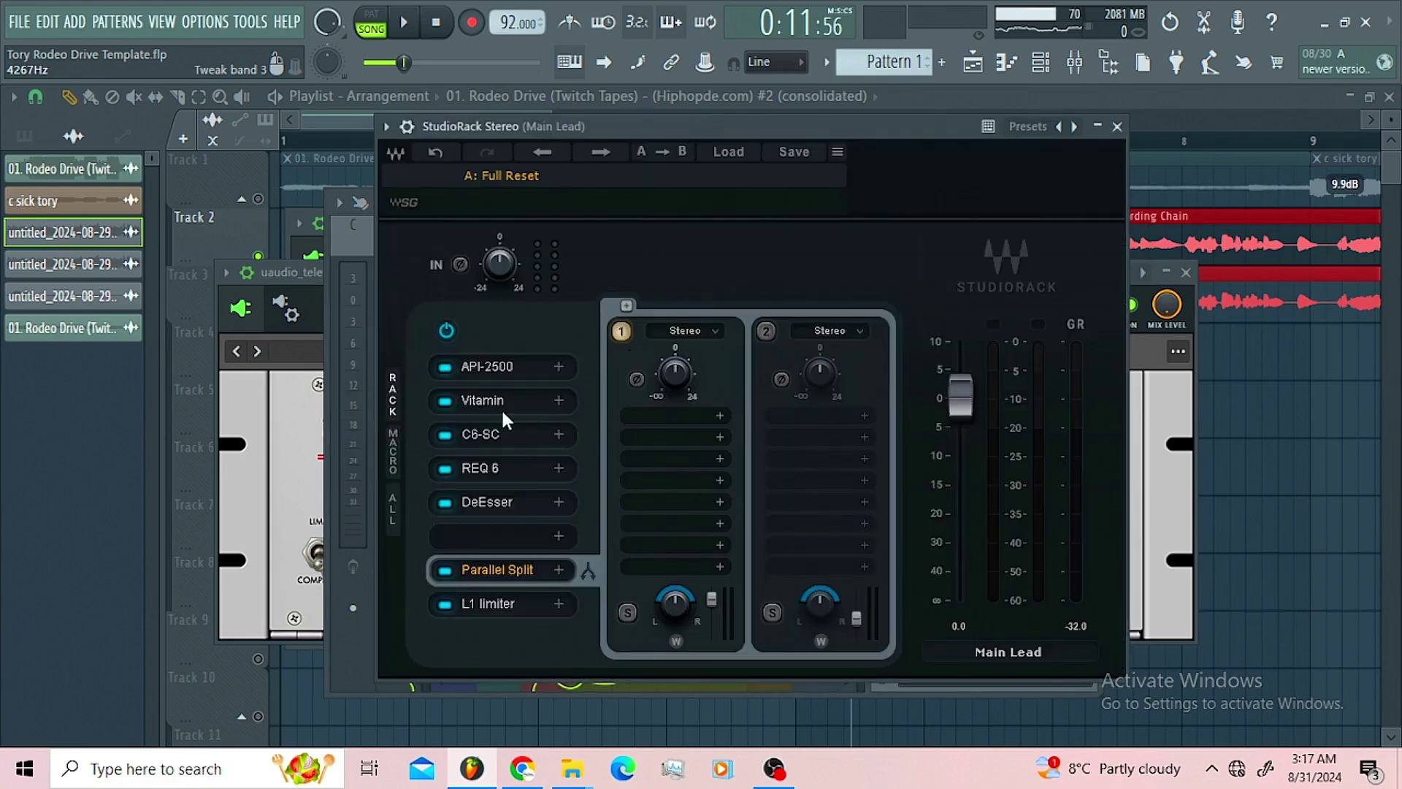
click(445, 331)
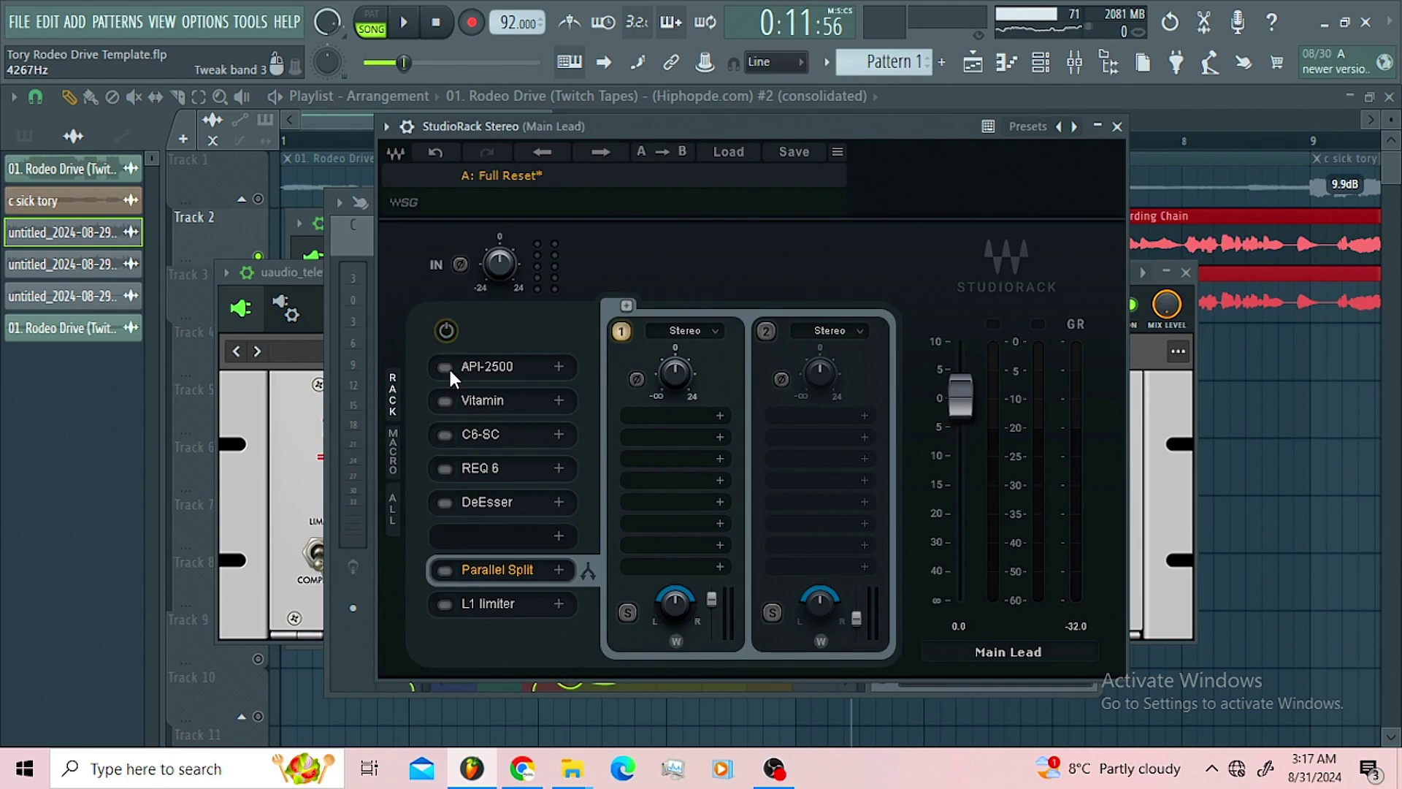
Enable the rack's API-2500 module, view its compressor settings, and compare the playing vocal with it bypassed and active, leaving it on.
click(480, 366)
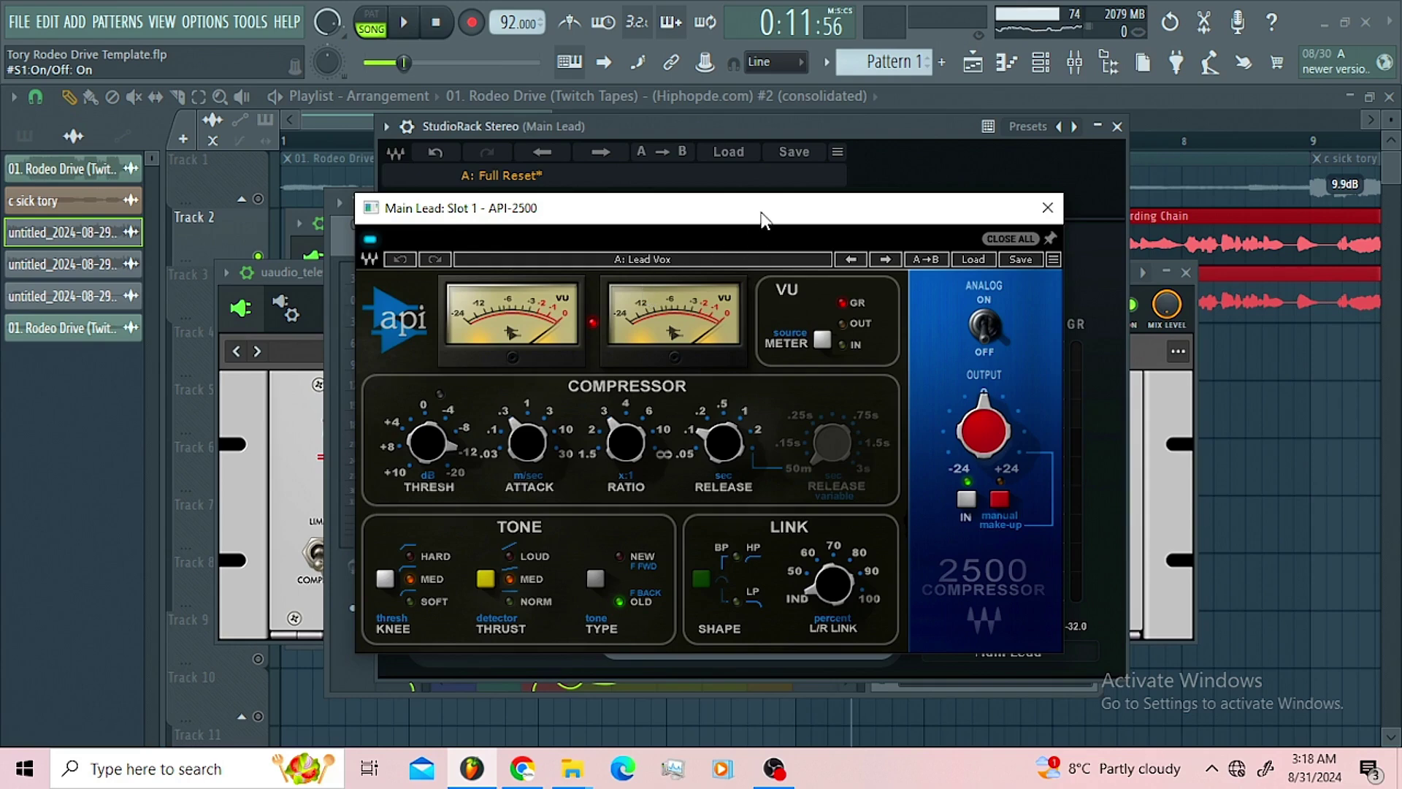
drag(763, 219, 755, 175)
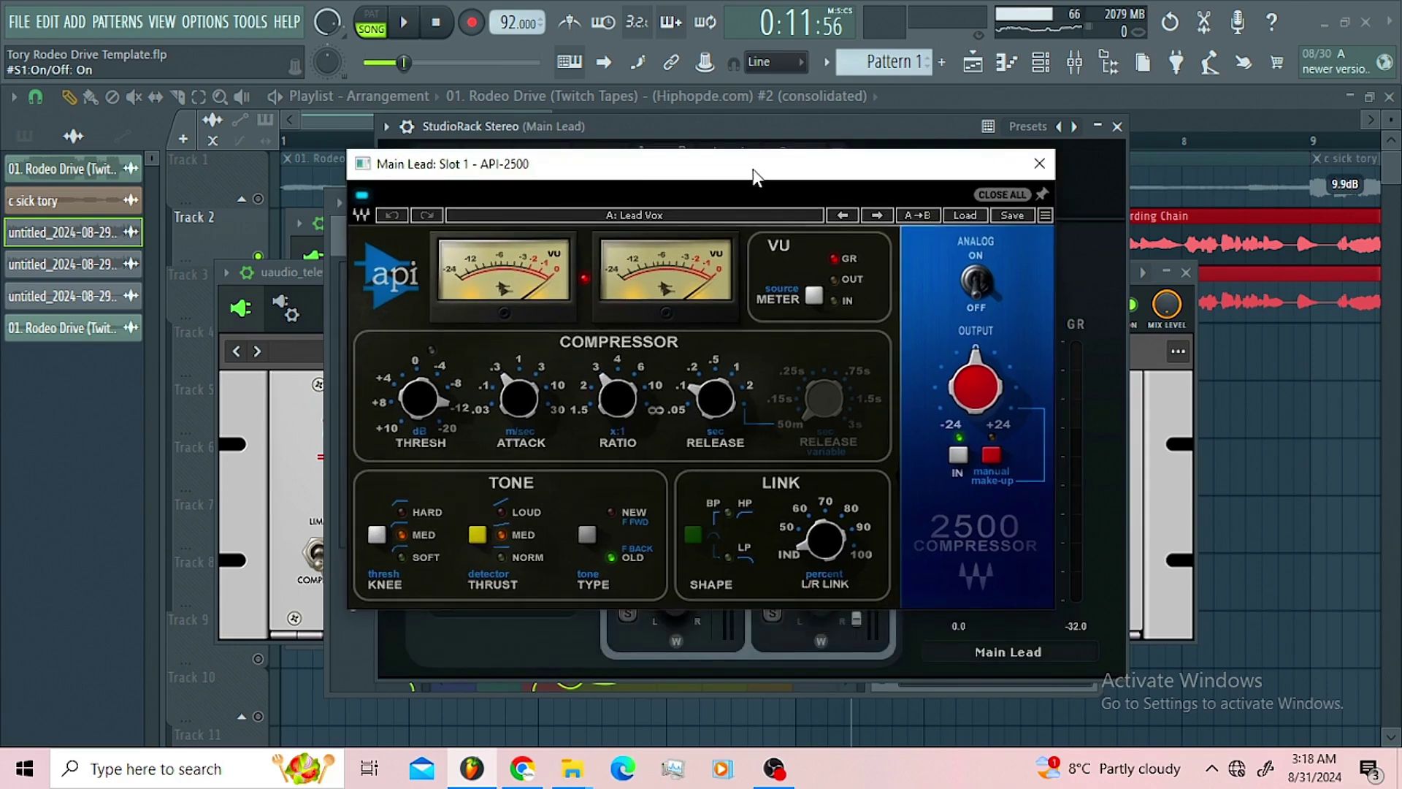
click(1045, 168)
key(space)
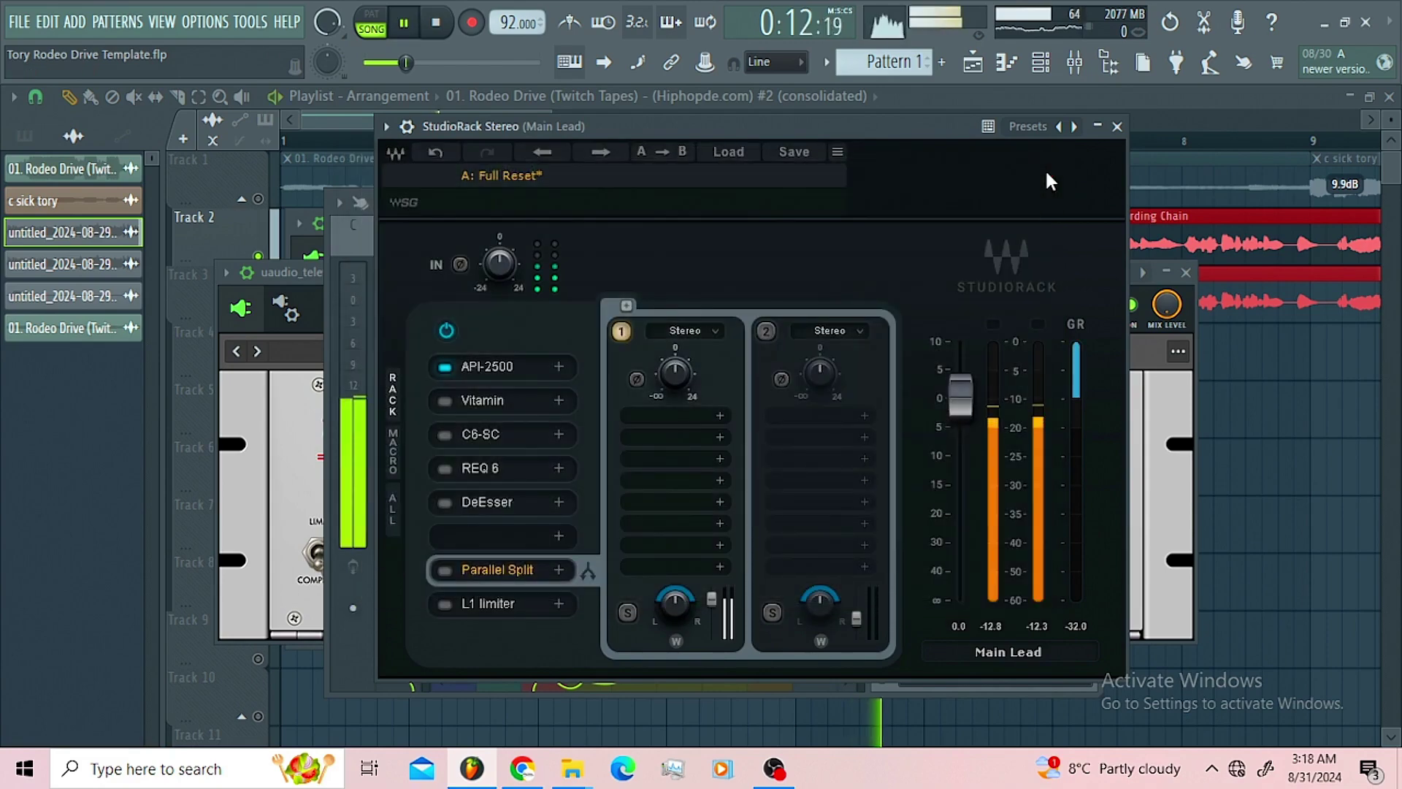
click(445, 367)
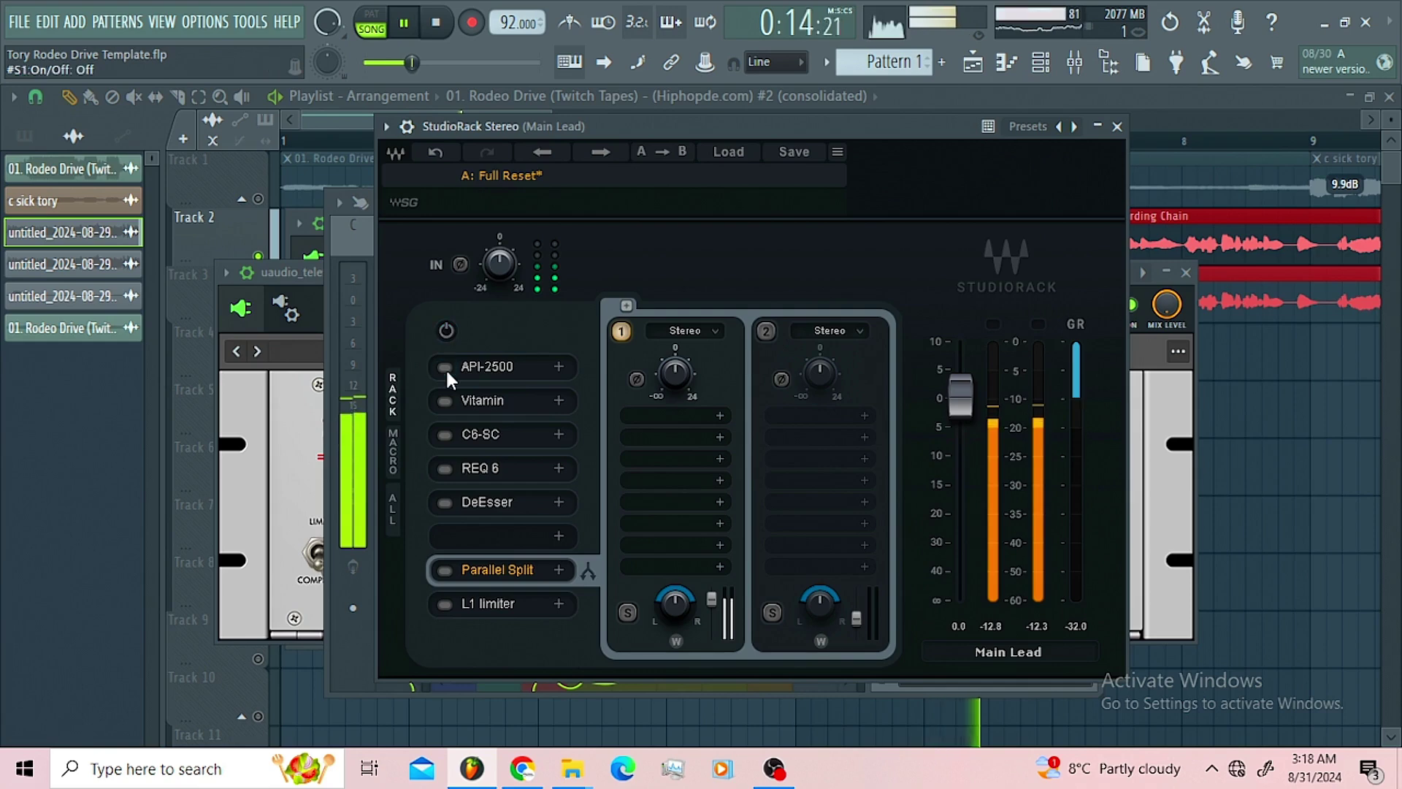
click(445, 366)
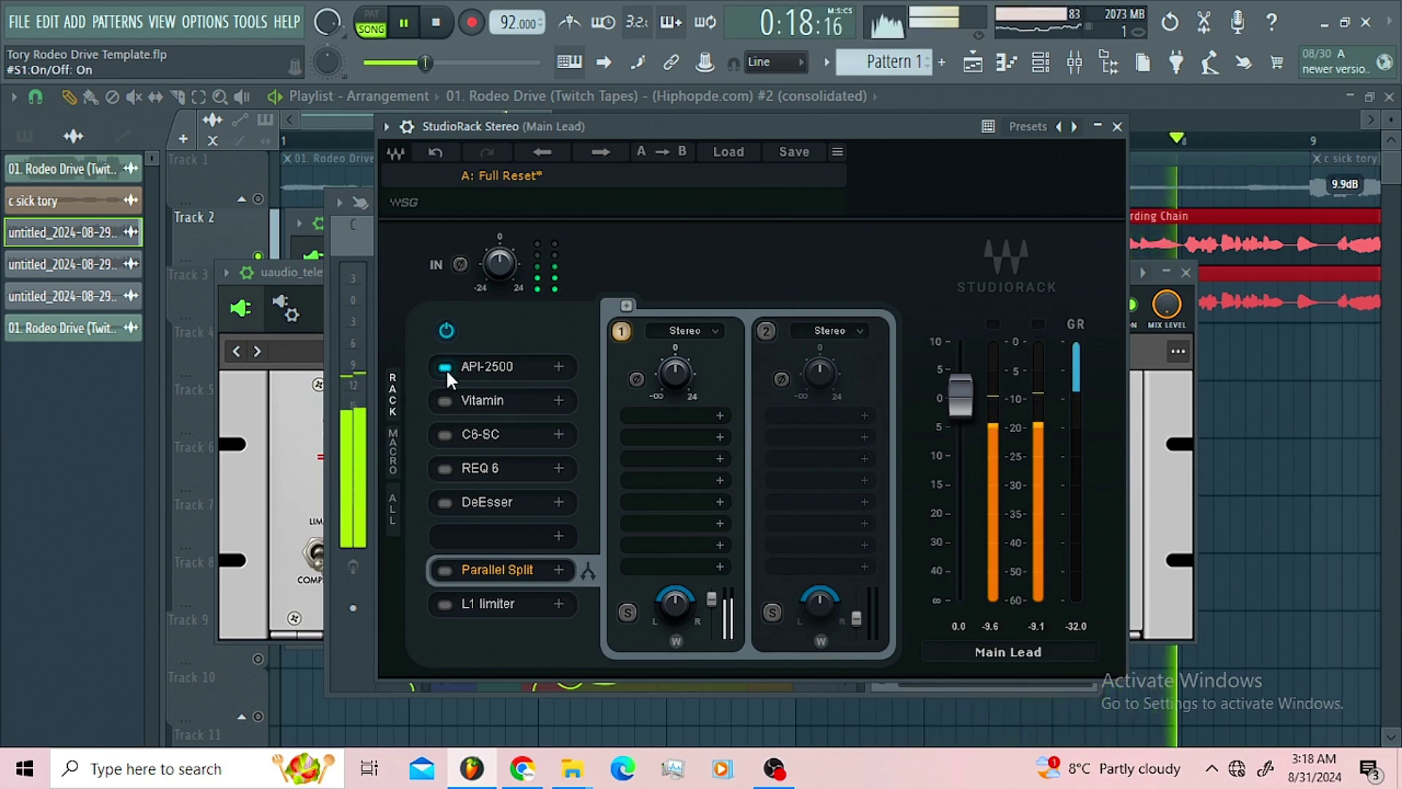
key(space)
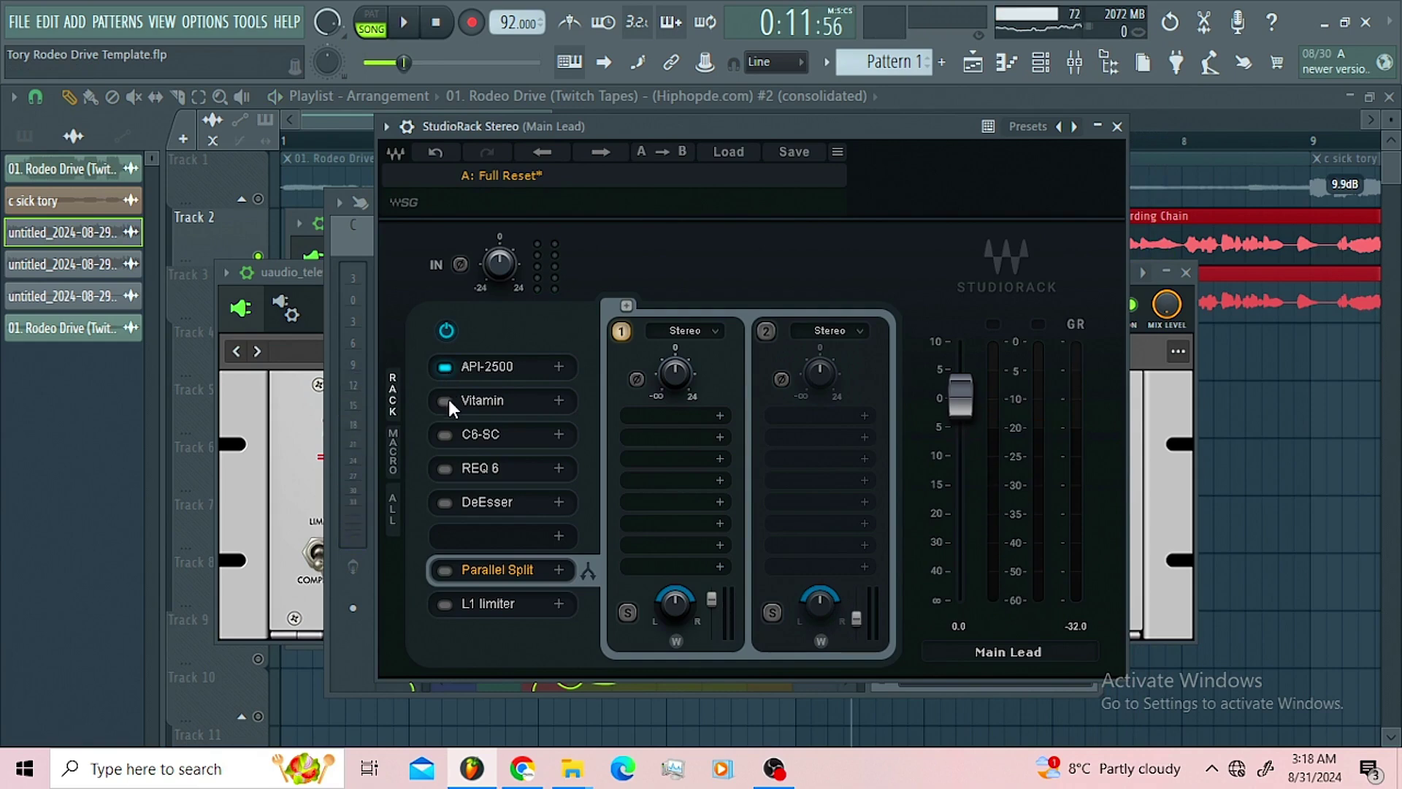
Enable and open the rack's Vitamin module, and examine the gain faders of its HIMID, MID, LOMID and LO bands.
click(496, 404)
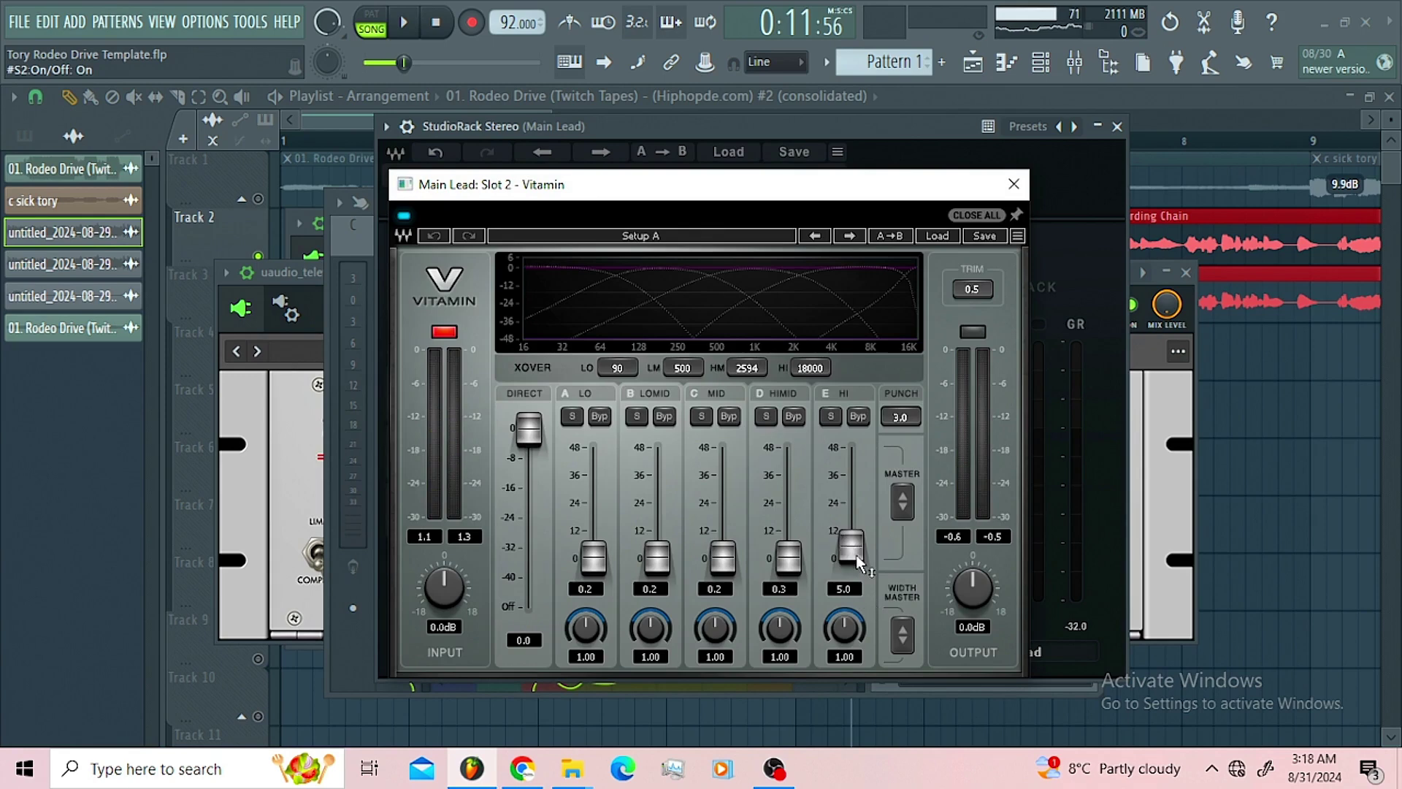
click(788, 559)
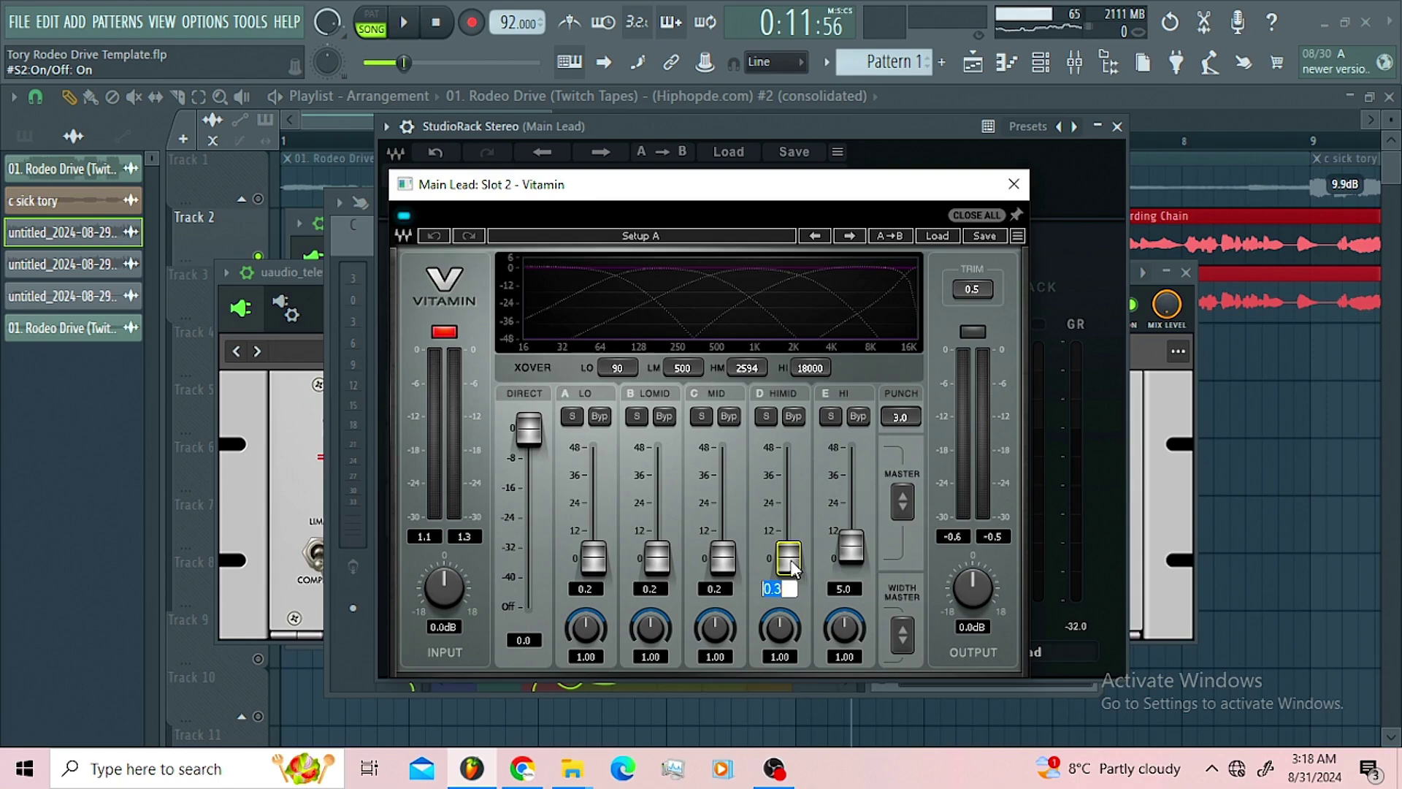
click(715, 564)
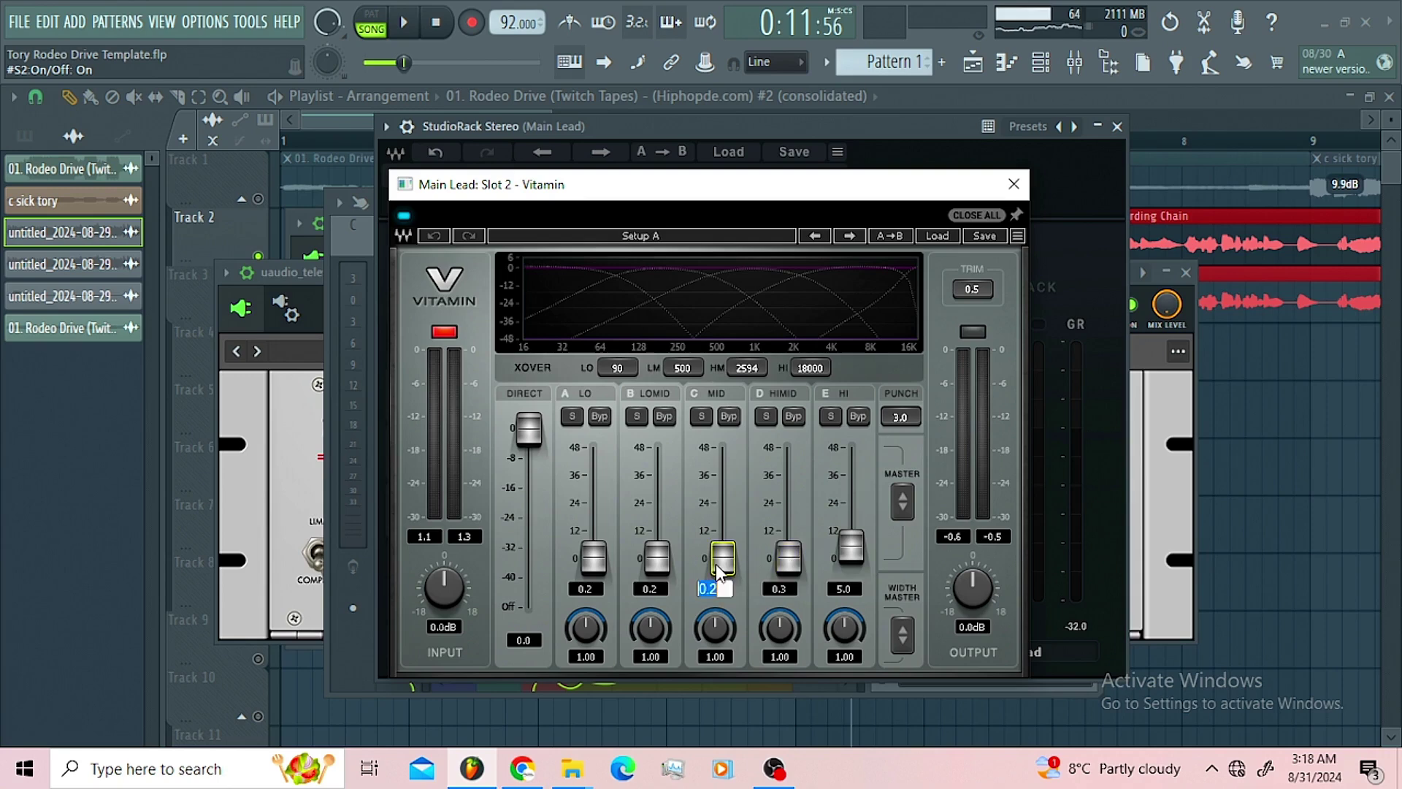
click(663, 560)
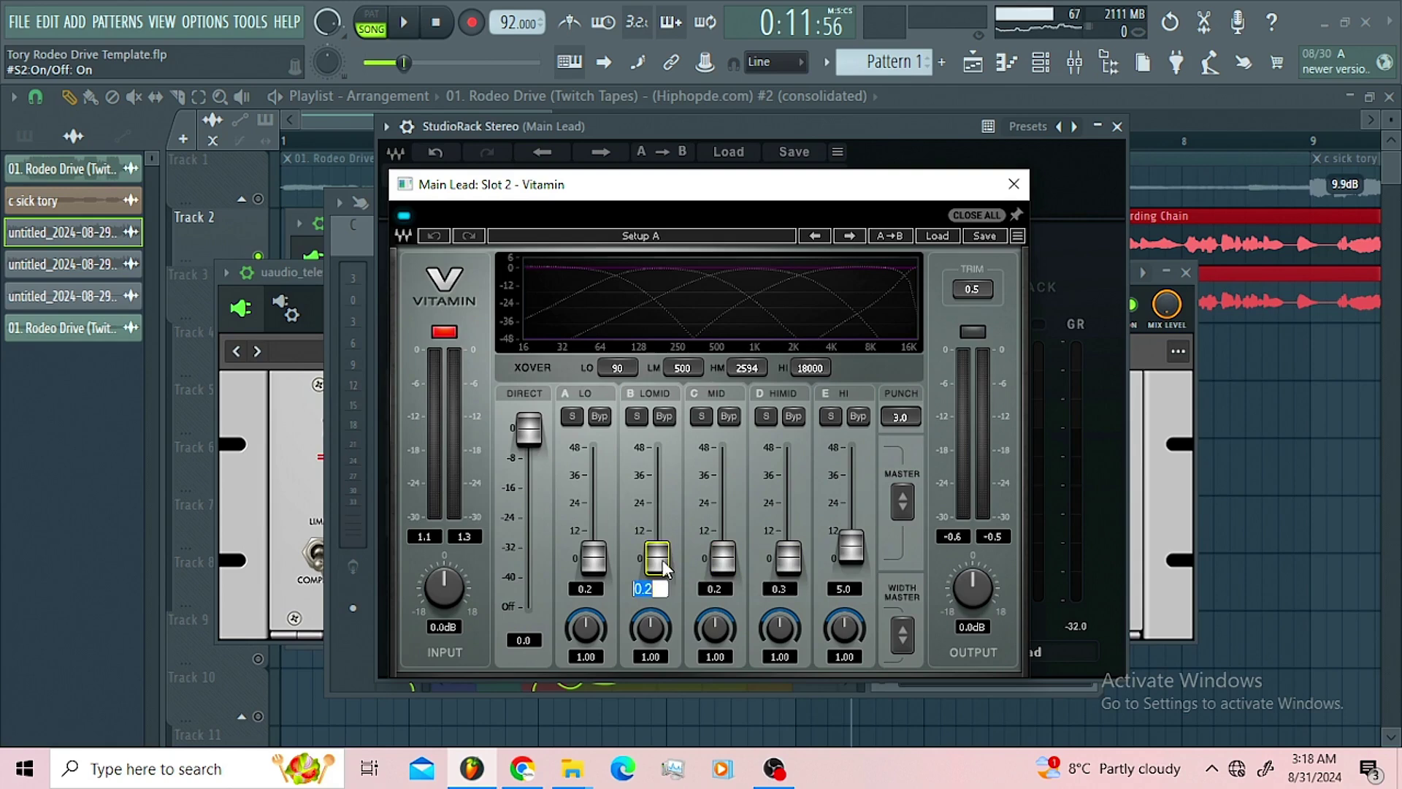
click(594, 562)
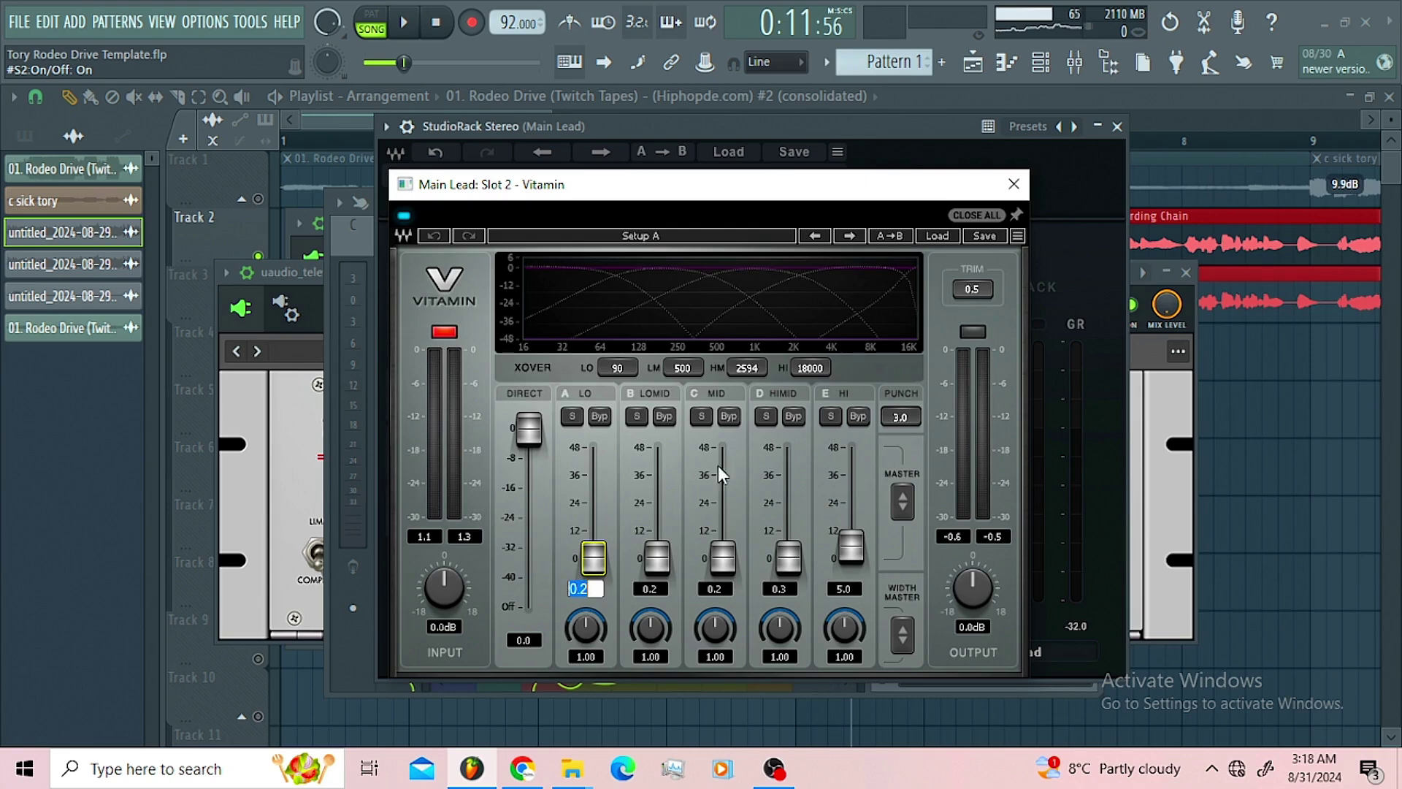
Compare the playing vocal with Vitamin bypassed and active, leaving it on, and close the module.
click(774, 195)
key(space)
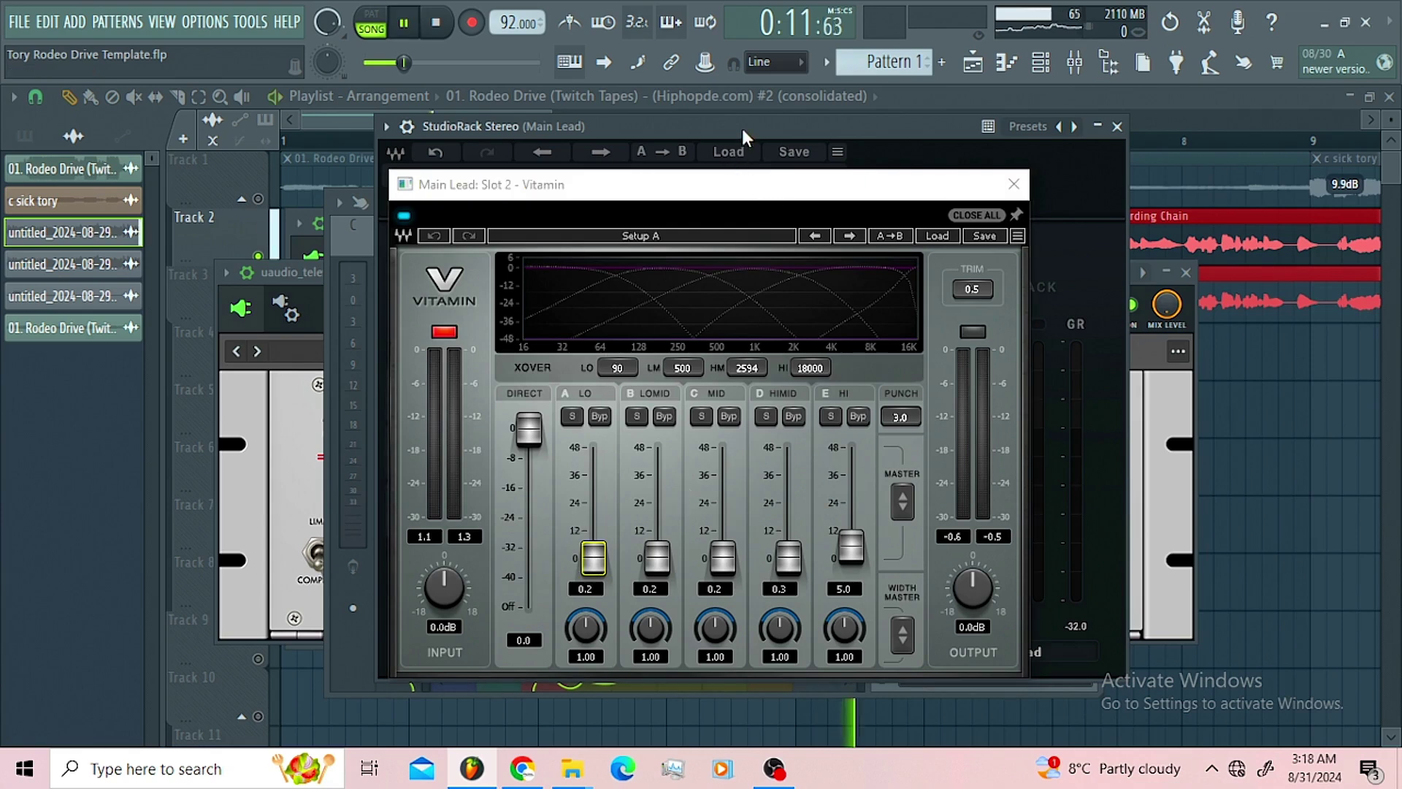
click(404, 216)
click(406, 218)
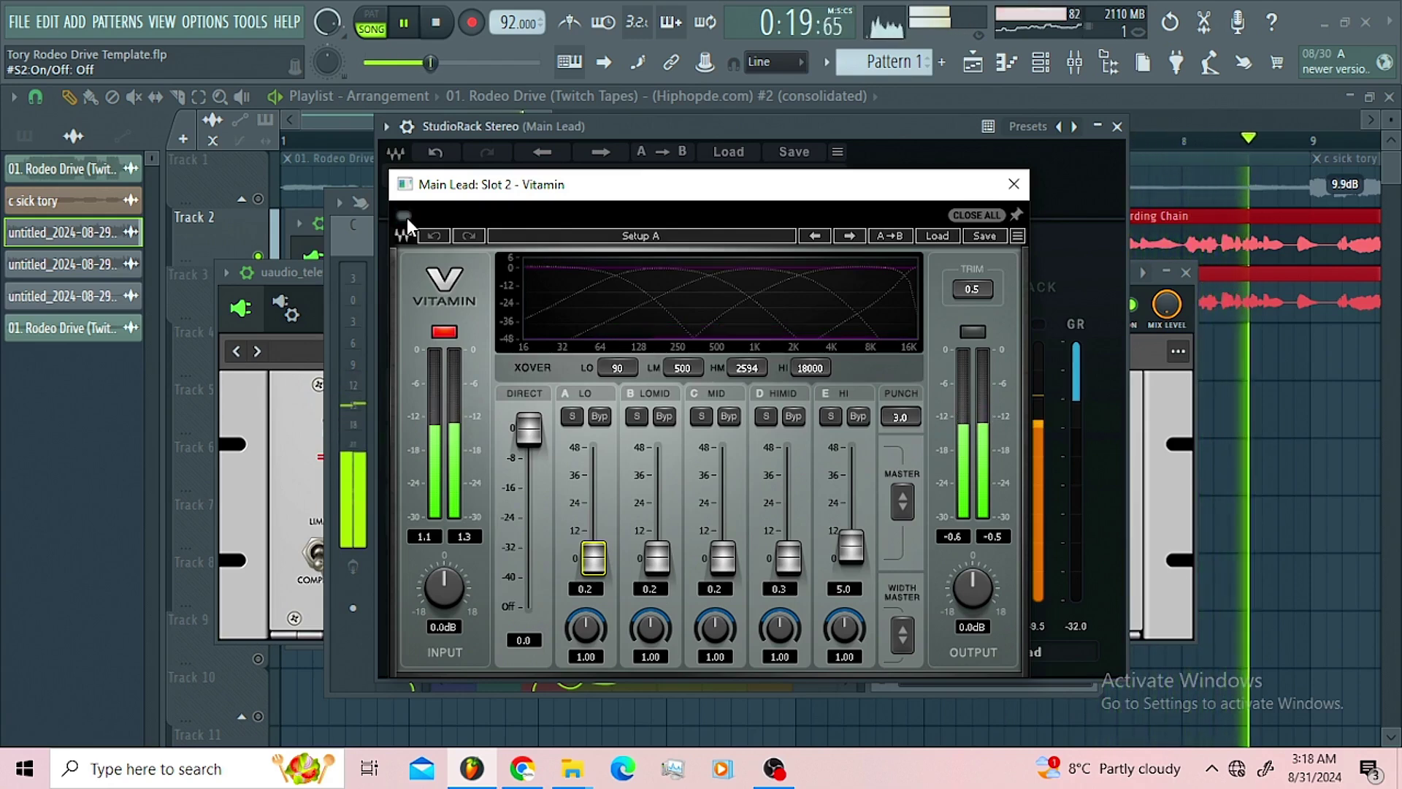
click(406, 217)
click(406, 217)
key(space)
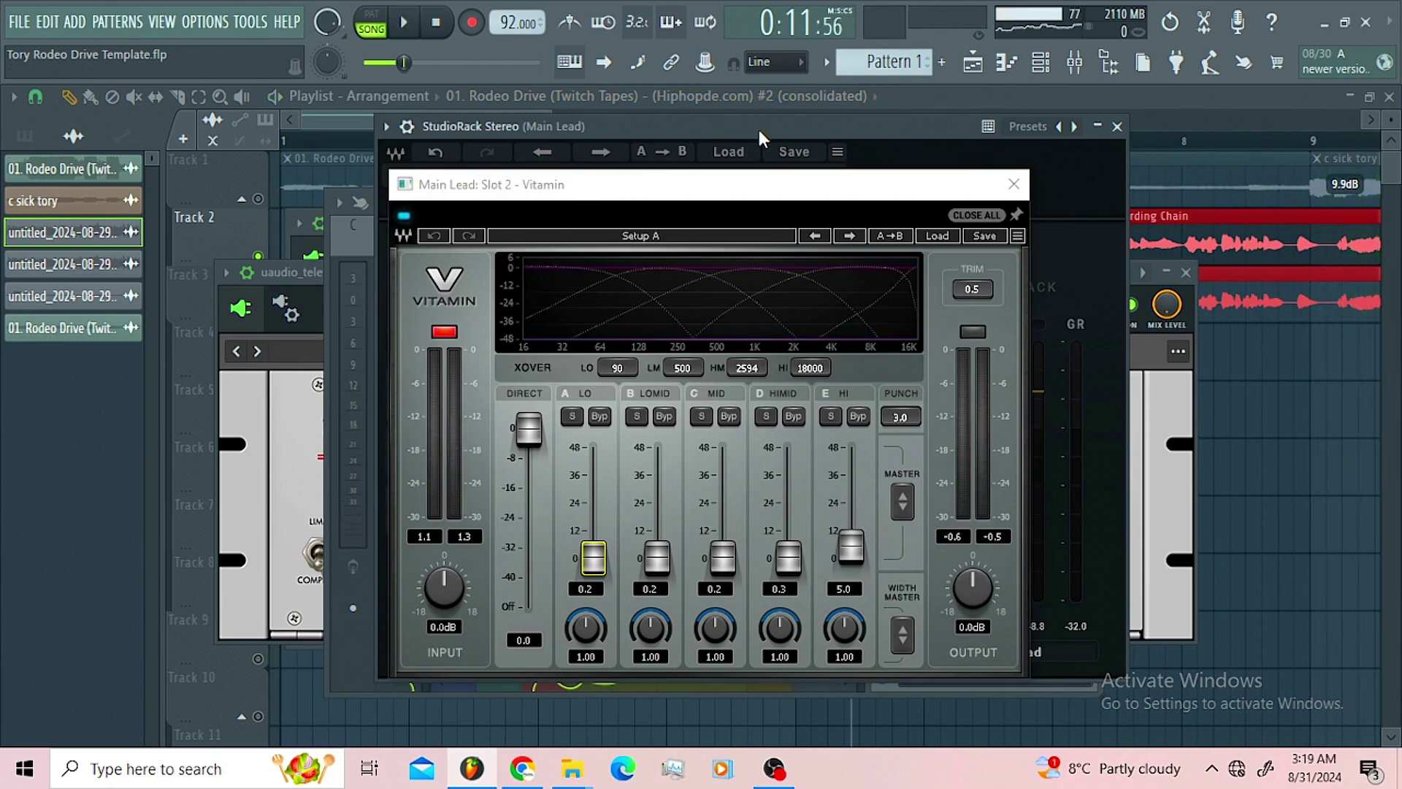
click(1015, 185)
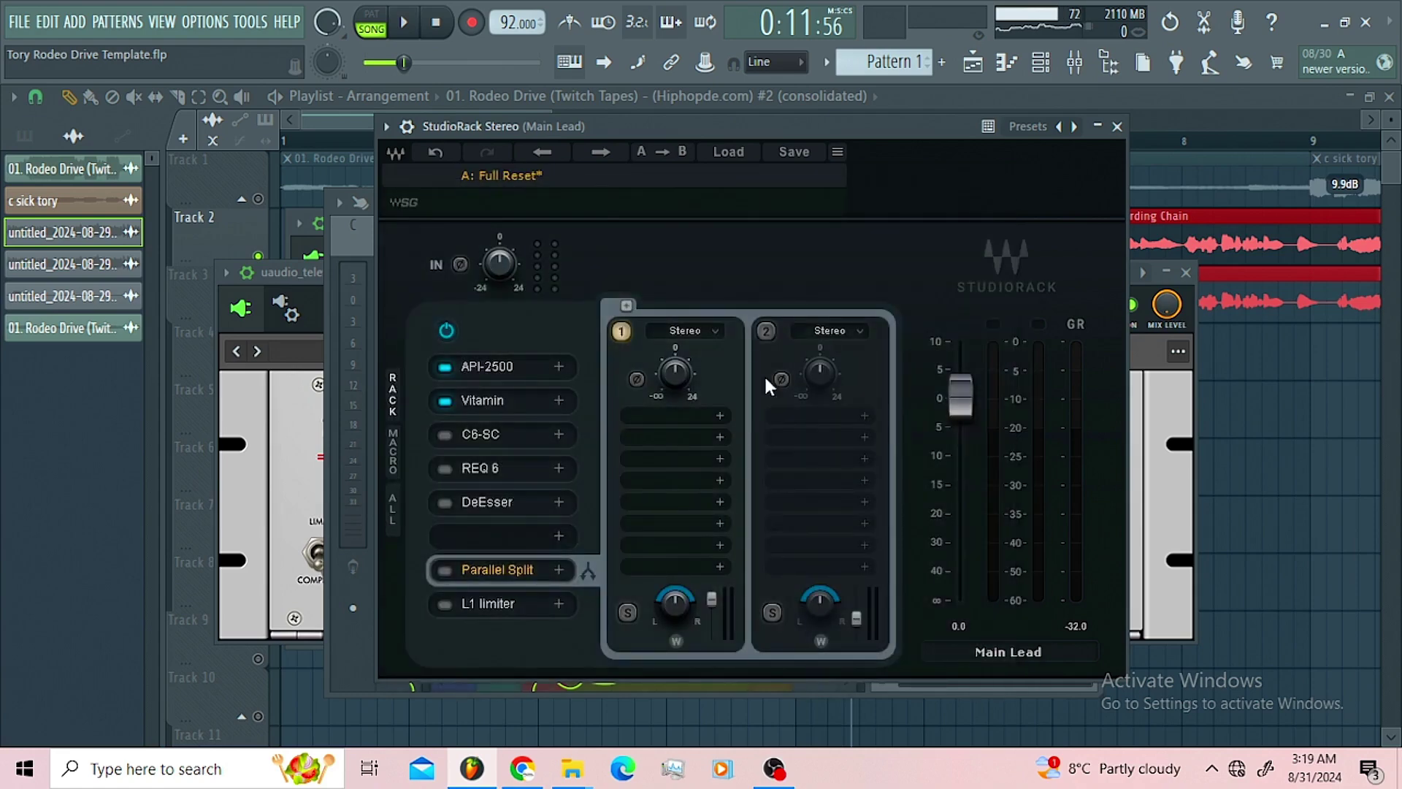
Enable and open the rack's C6-SC module, and audition the vocal through it with several short playbacks.
click(443, 435)
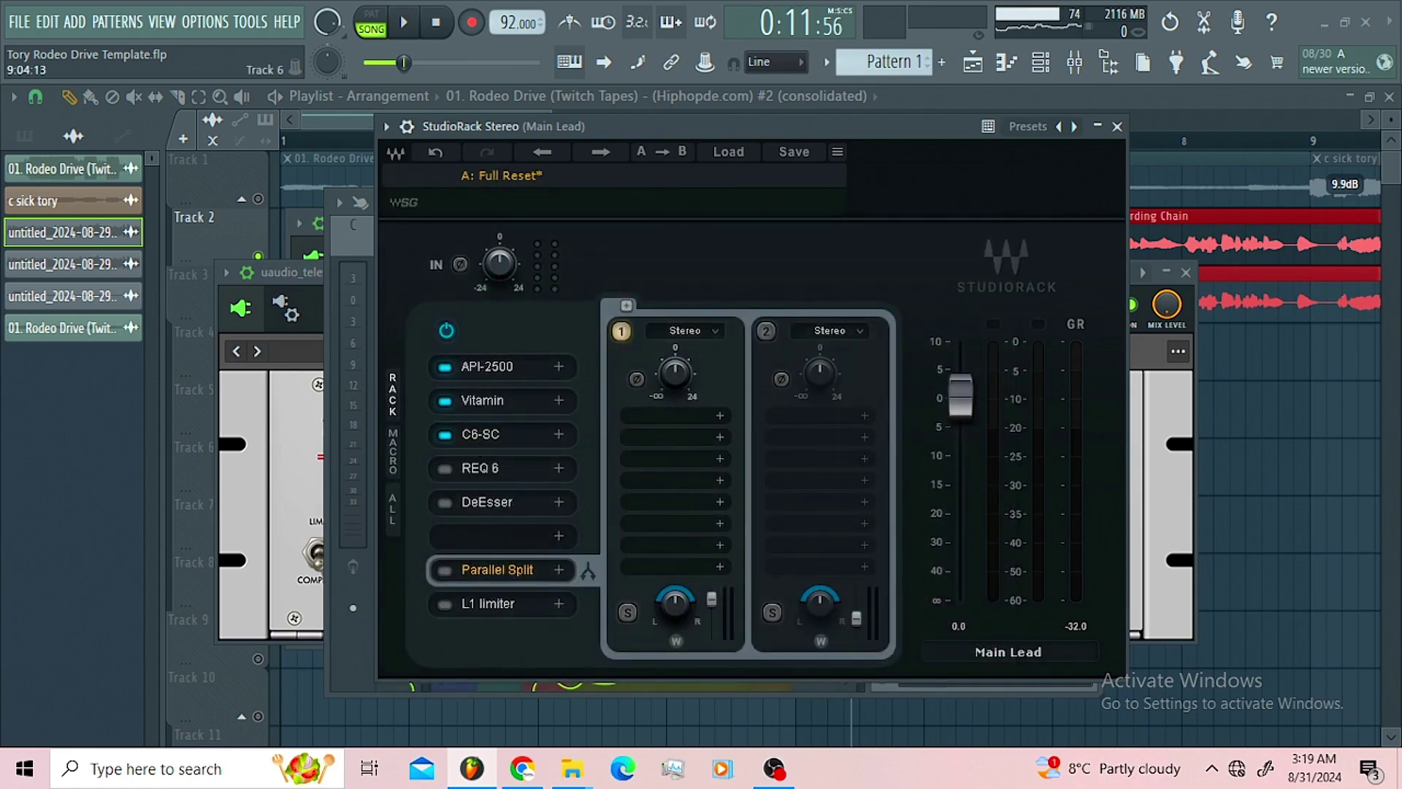
drag(1400, 322, 796, 130)
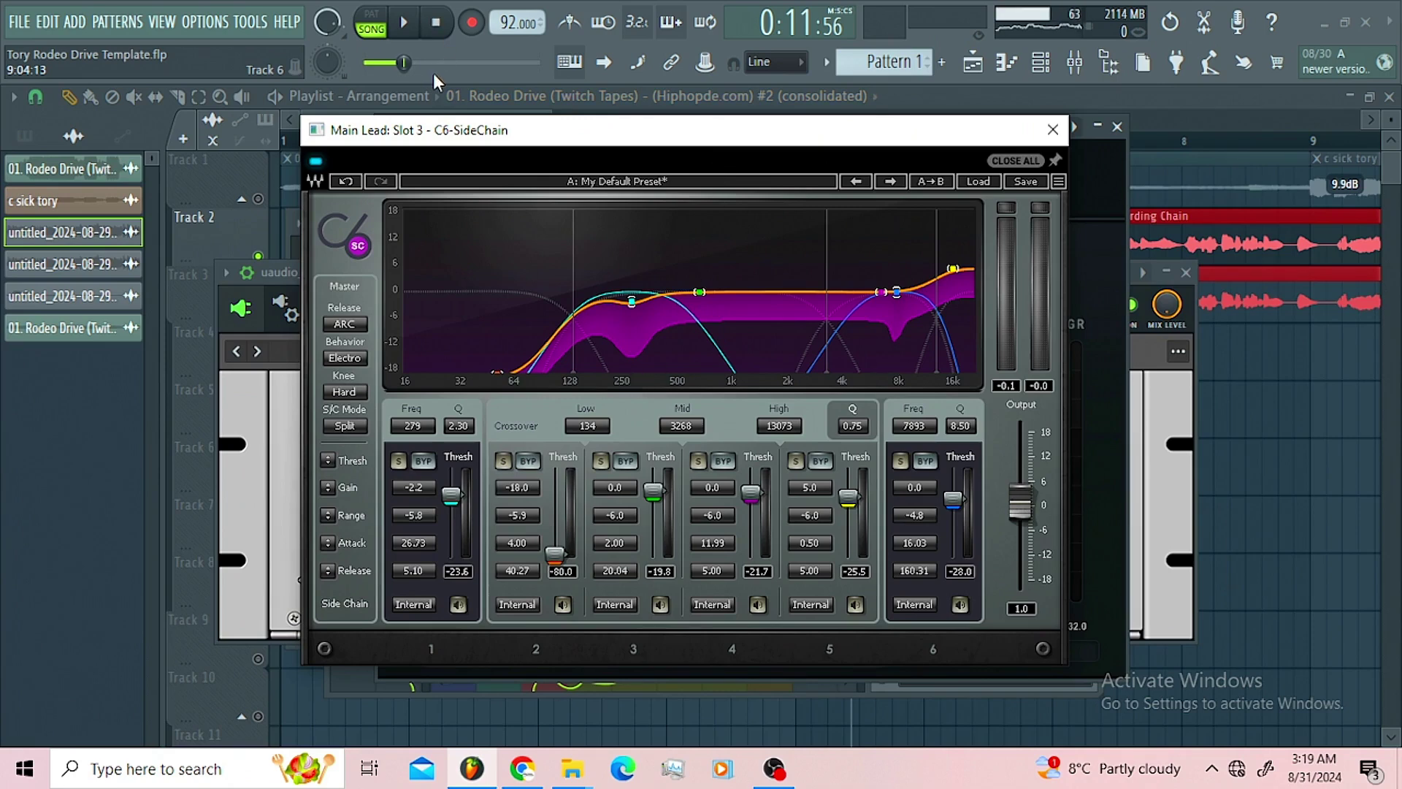
click(406, 27)
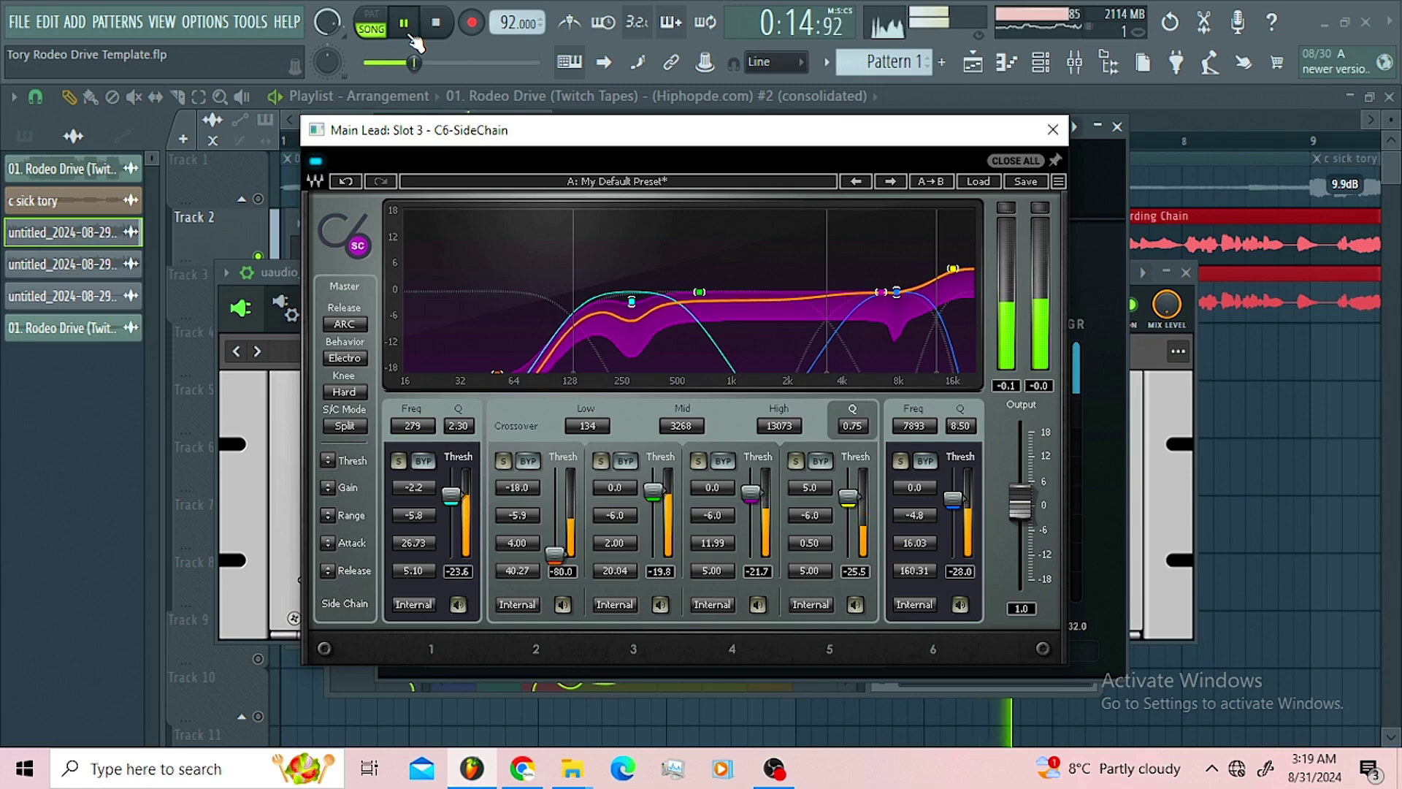
key(space)
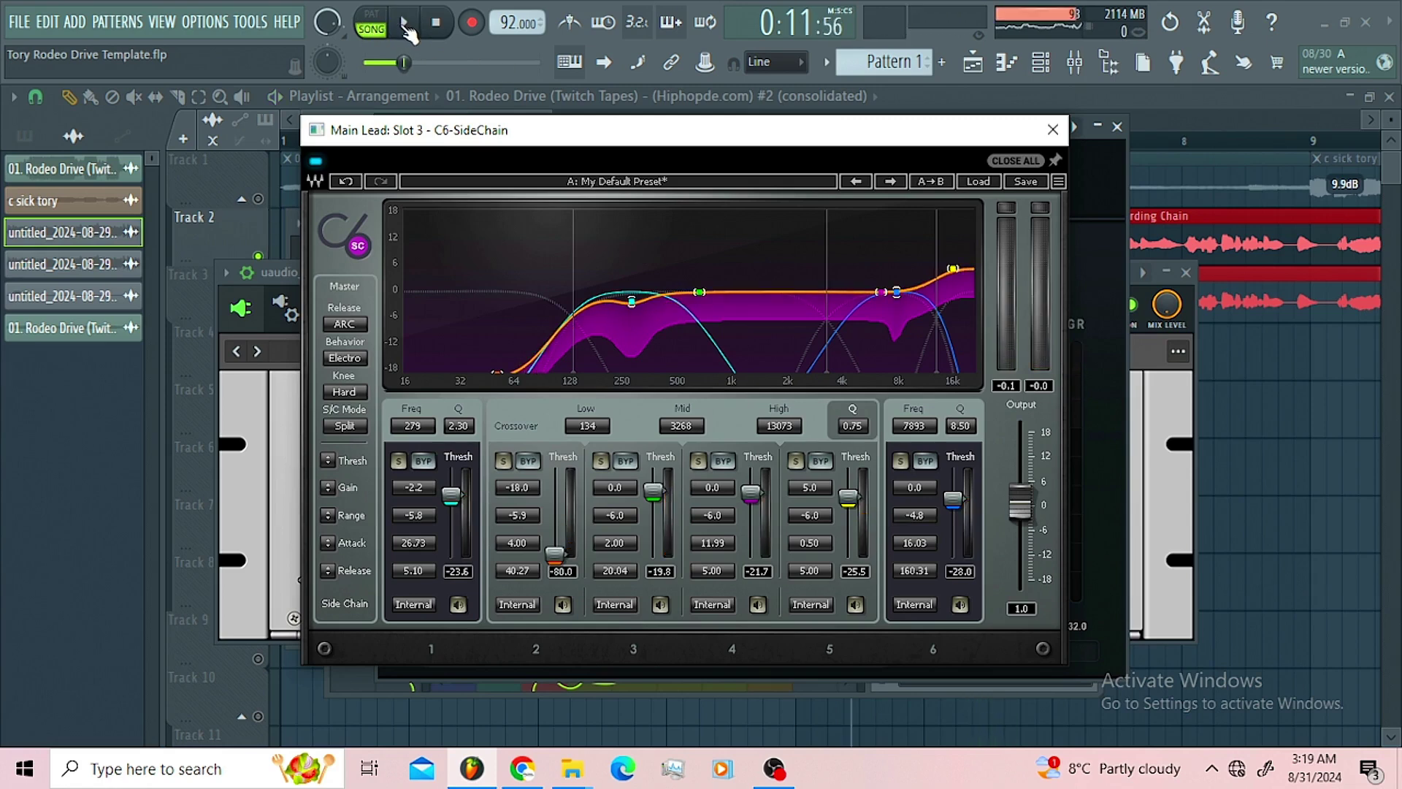
click(406, 27)
key(space)
click(406, 28)
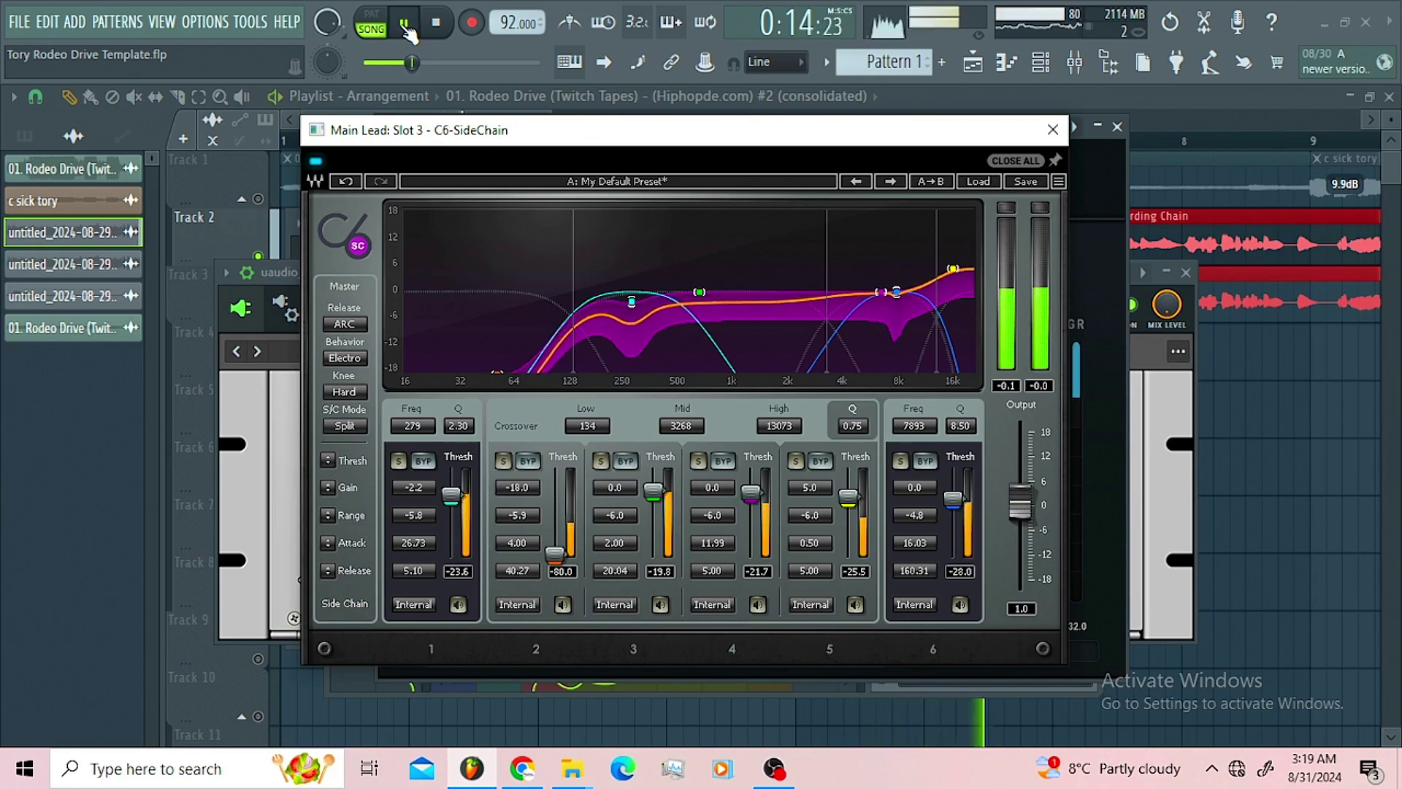
key(space)
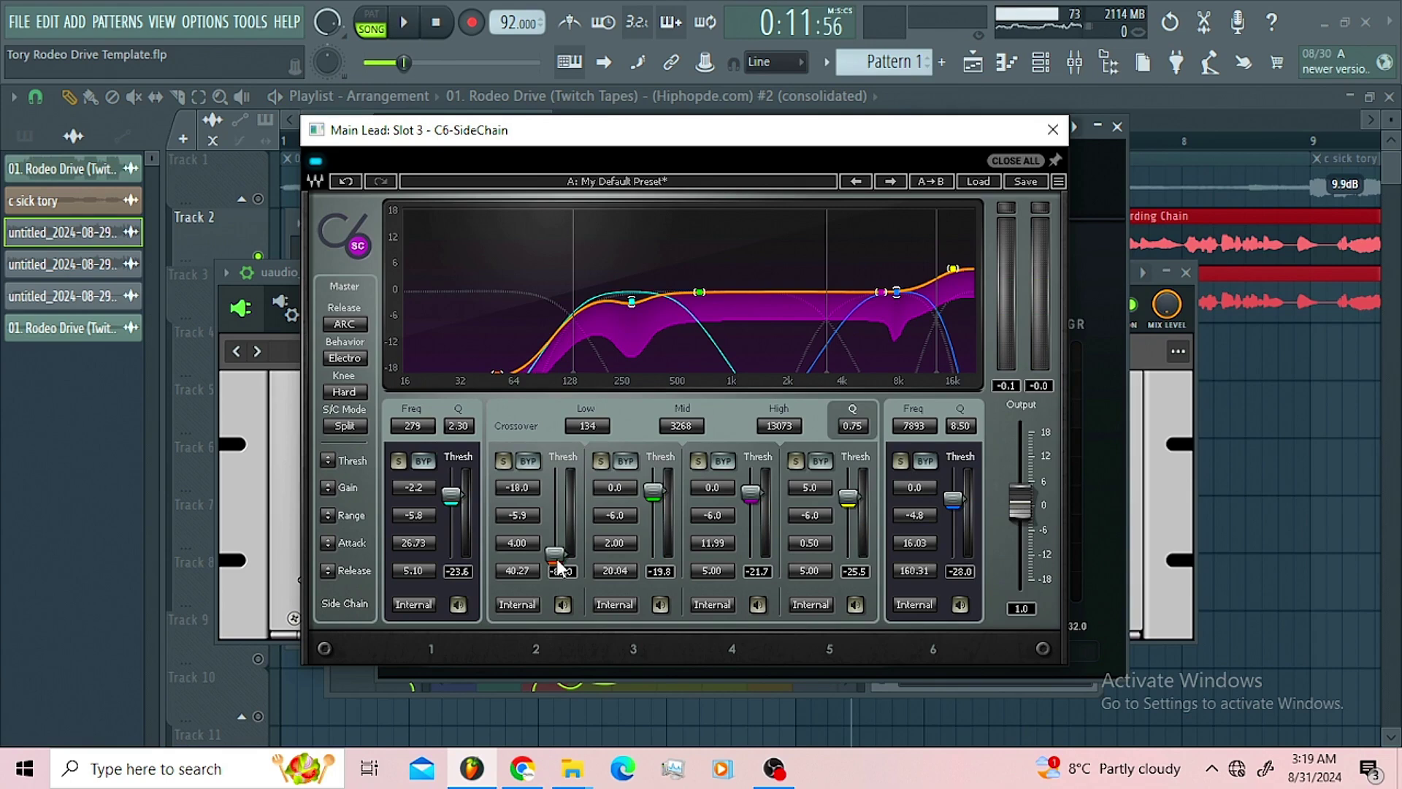
Audition C6-SC bands 1 and 6 soloed one at a time, clear each solo, and close the module.
click(398, 461)
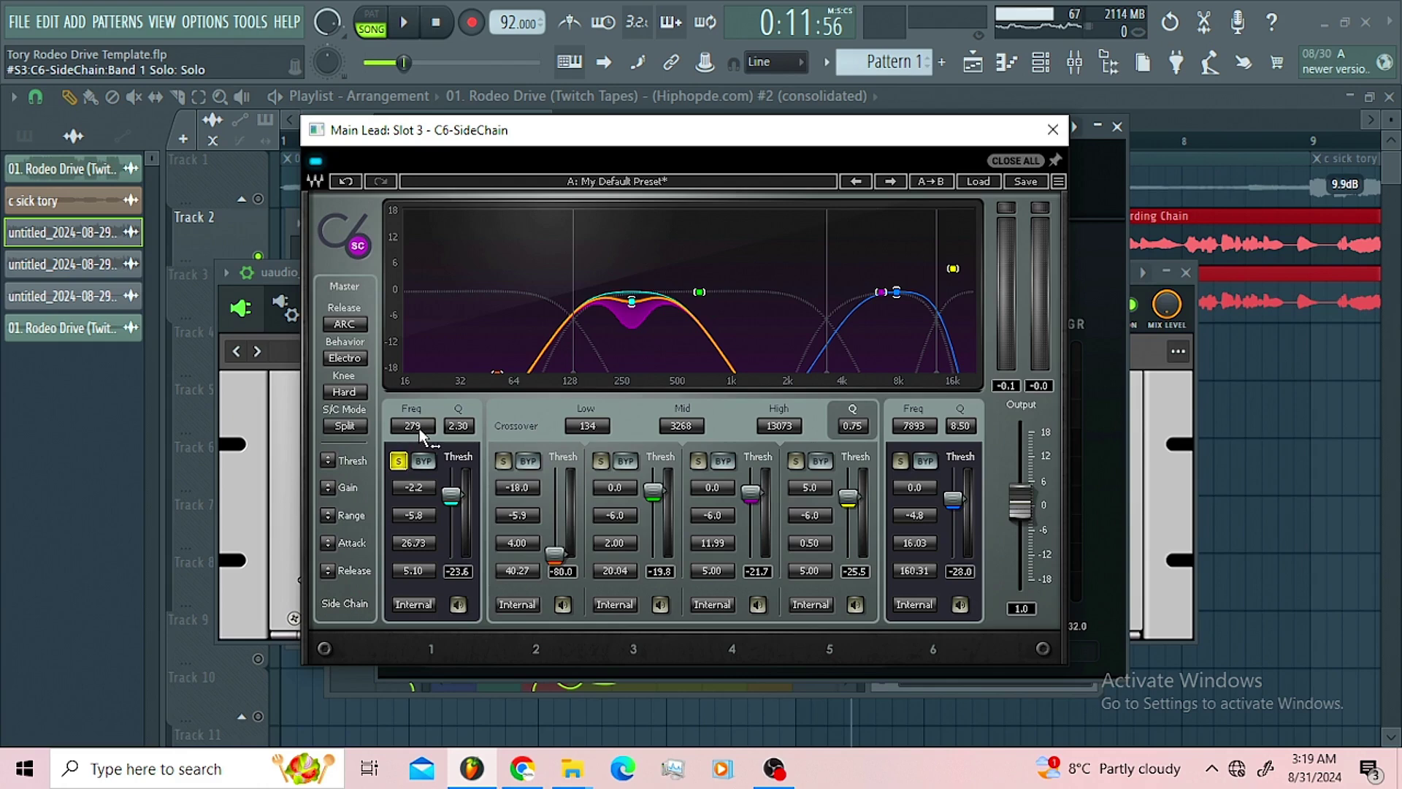
key(space)
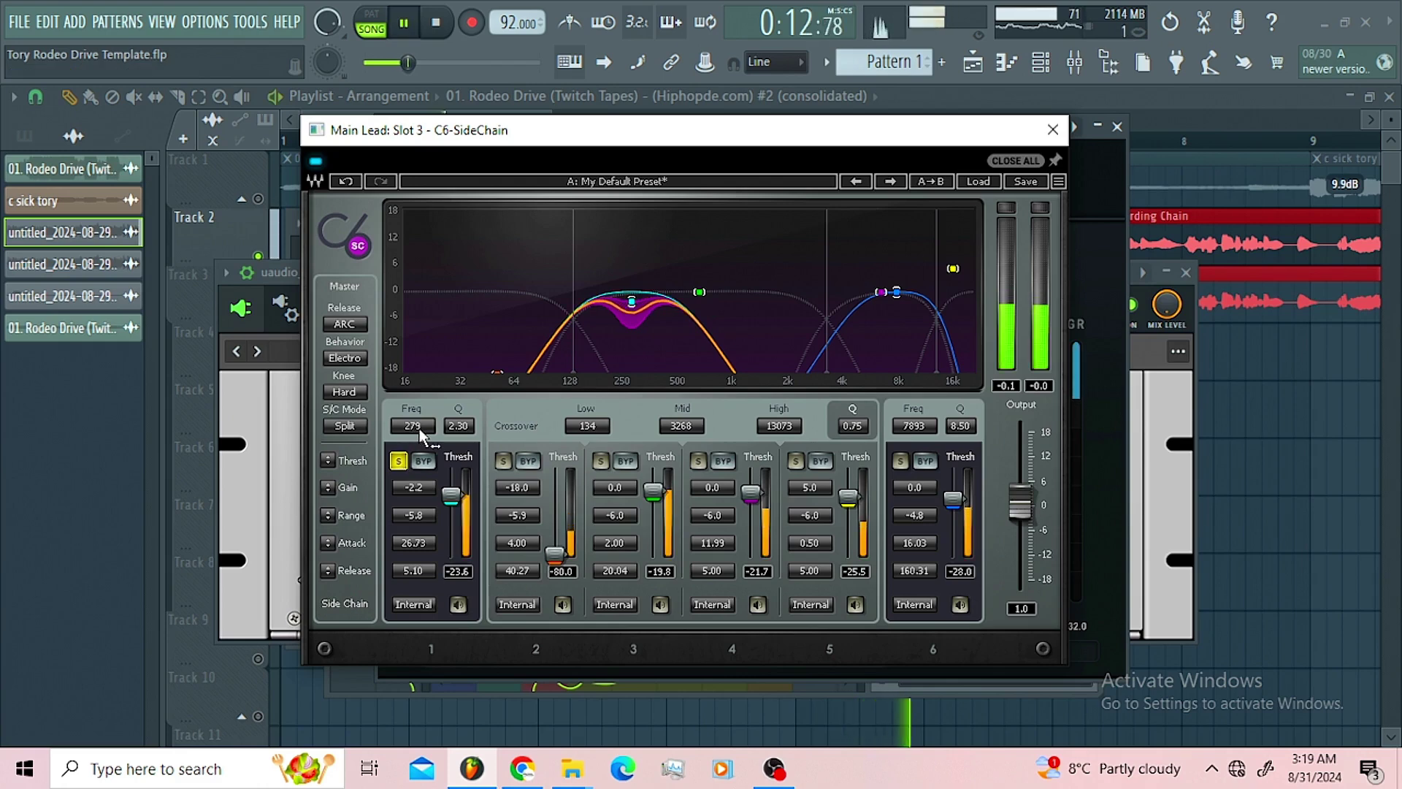
key(space)
click(398, 460)
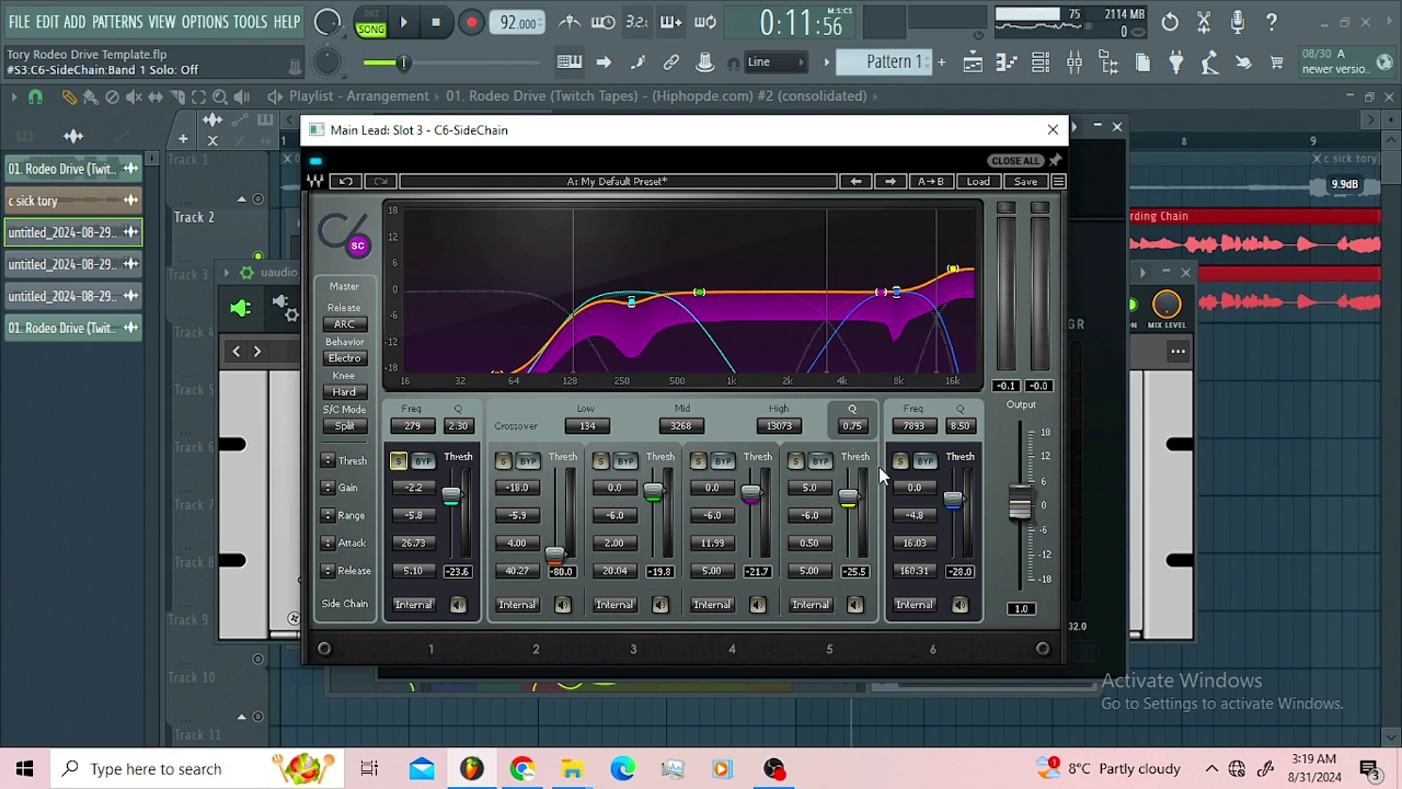
click(901, 461)
key(space)
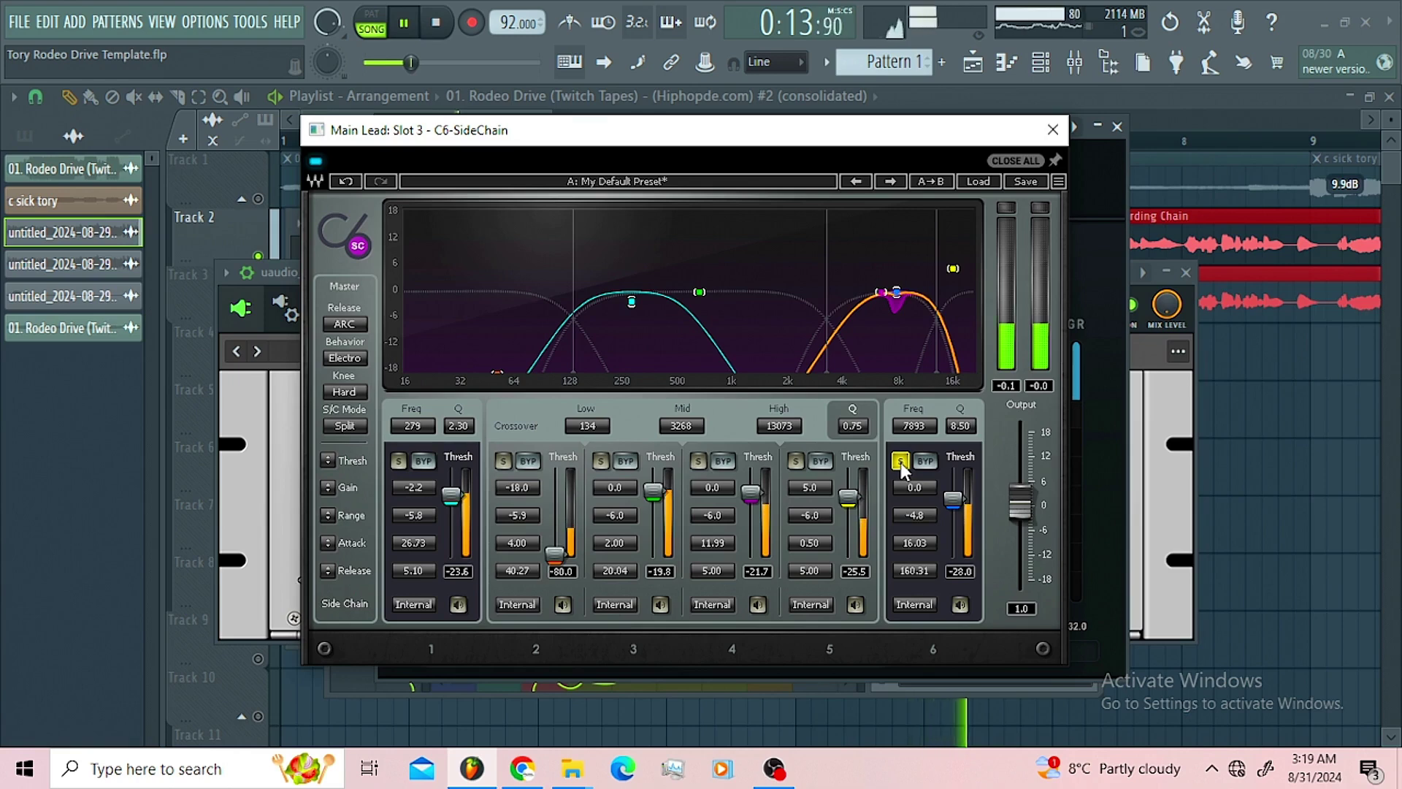
key(space)
click(901, 460)
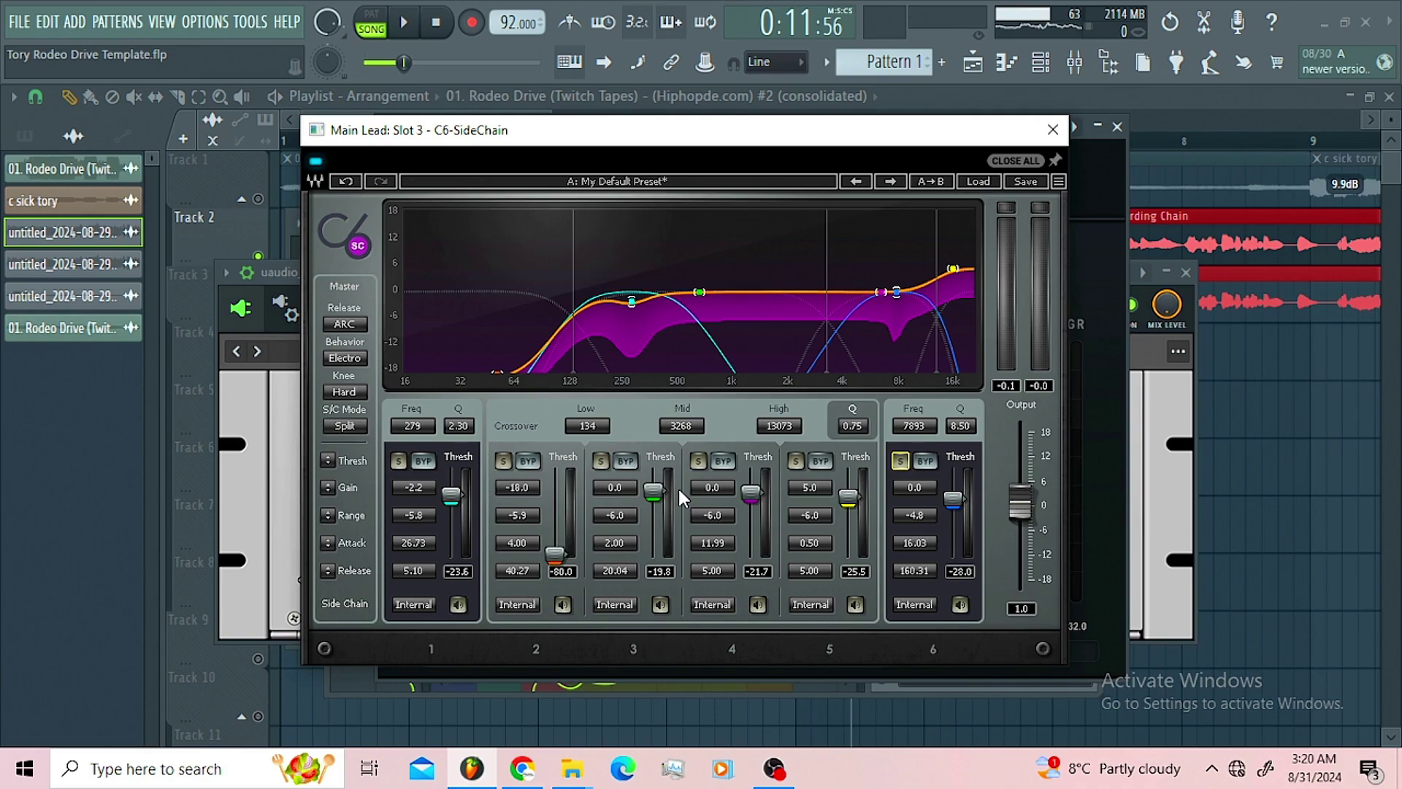
click(1050, 131)
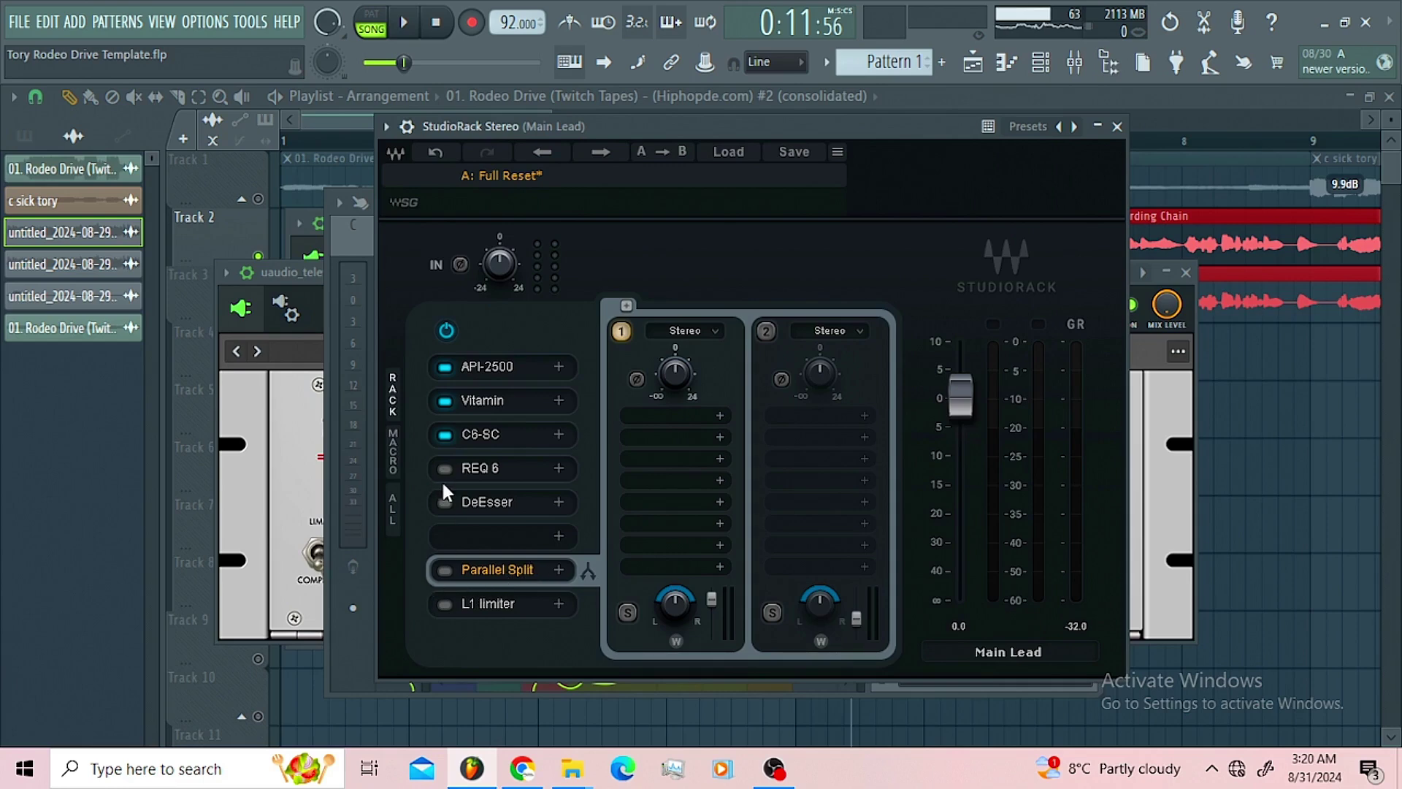
Enable and open the rack's REQ 6 module, and adjust band 3 to a gain of -2.8 at 365 Hz.
click(441, 470)
click(476, 464)
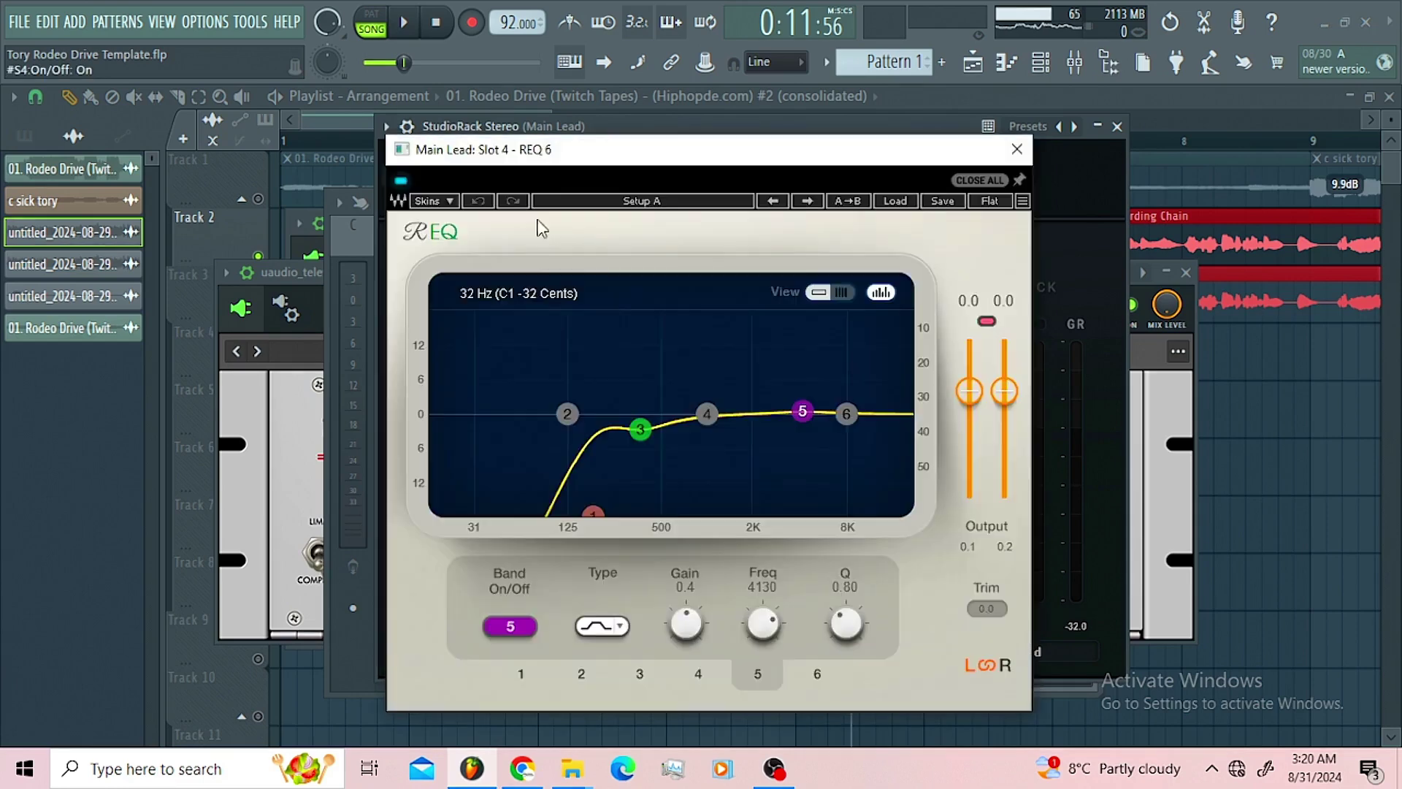
drag(592, 512, 595, 510)
click(641, 428)
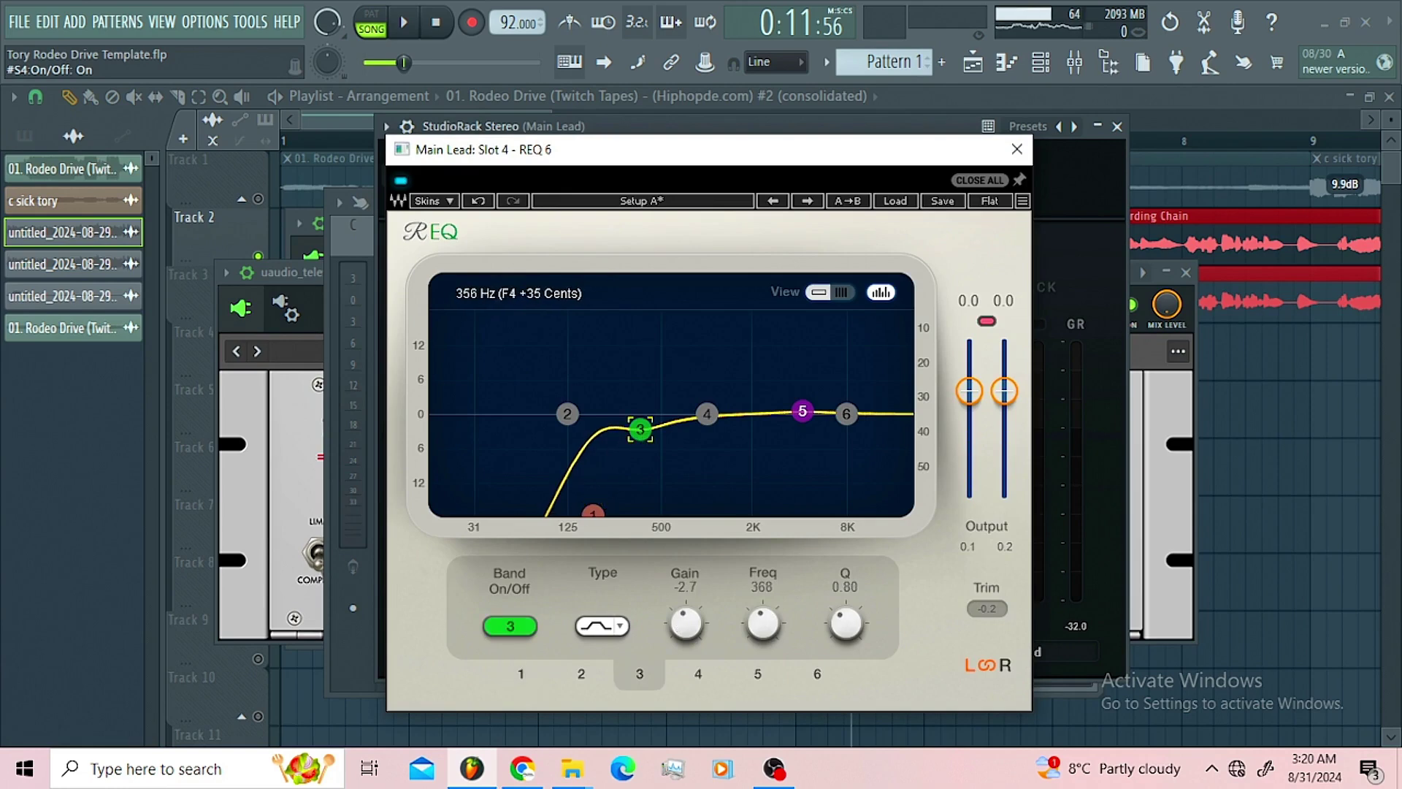
drag(641, 429, 641, 429)
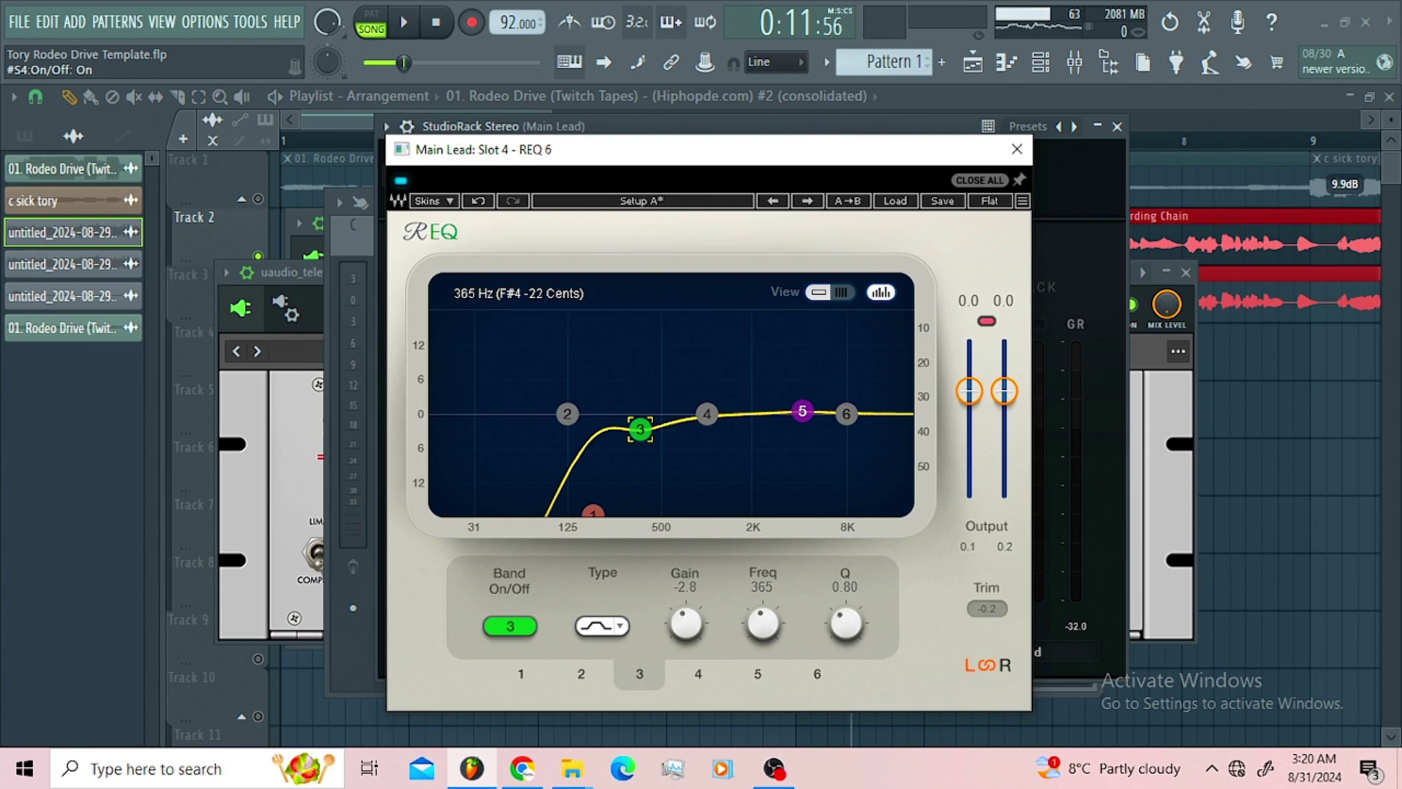
Switch on REQ 6 band 6 at 8000 Hz with 0.0 gain, close the module, and audition the vocal.
click(802, 412)
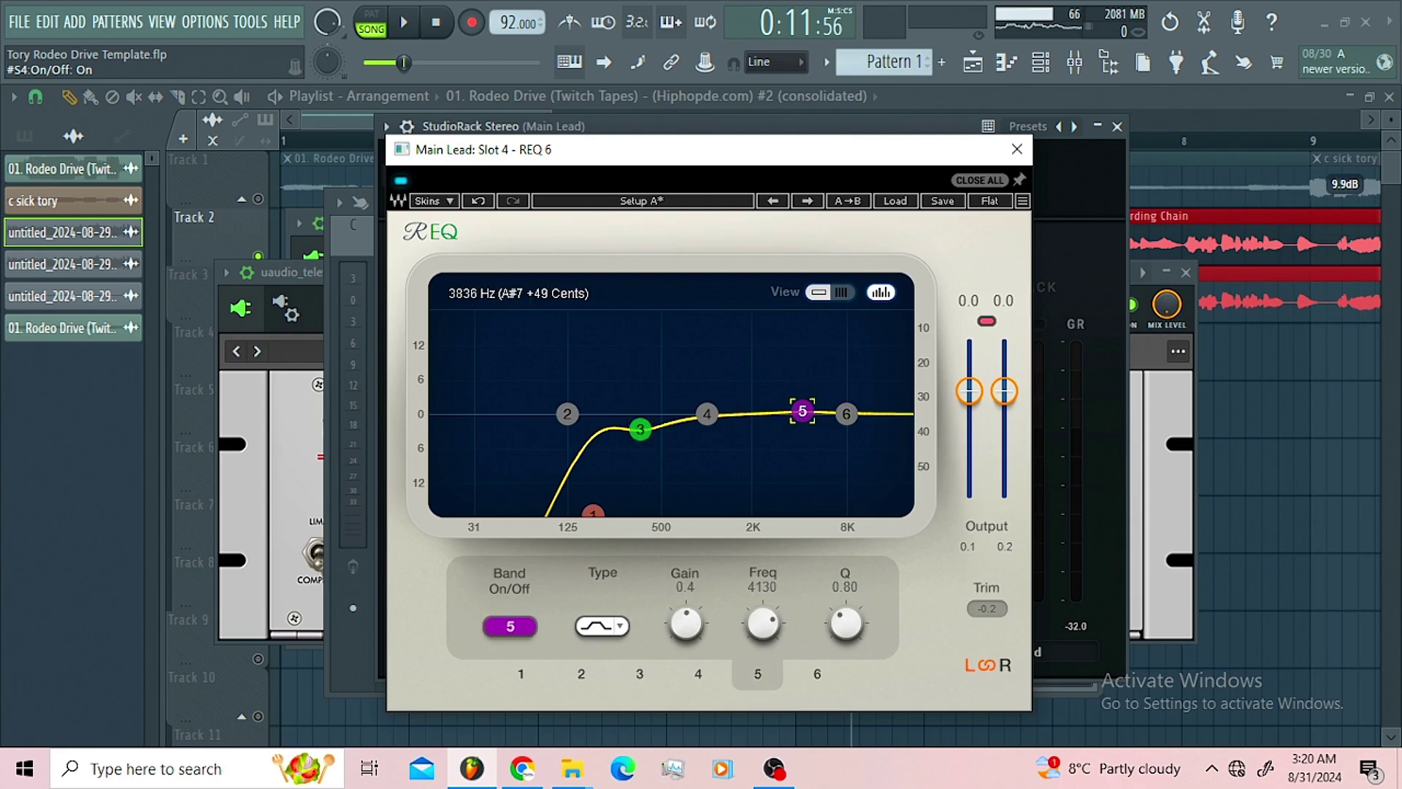
click(845, 413)
double_click(845, 413)
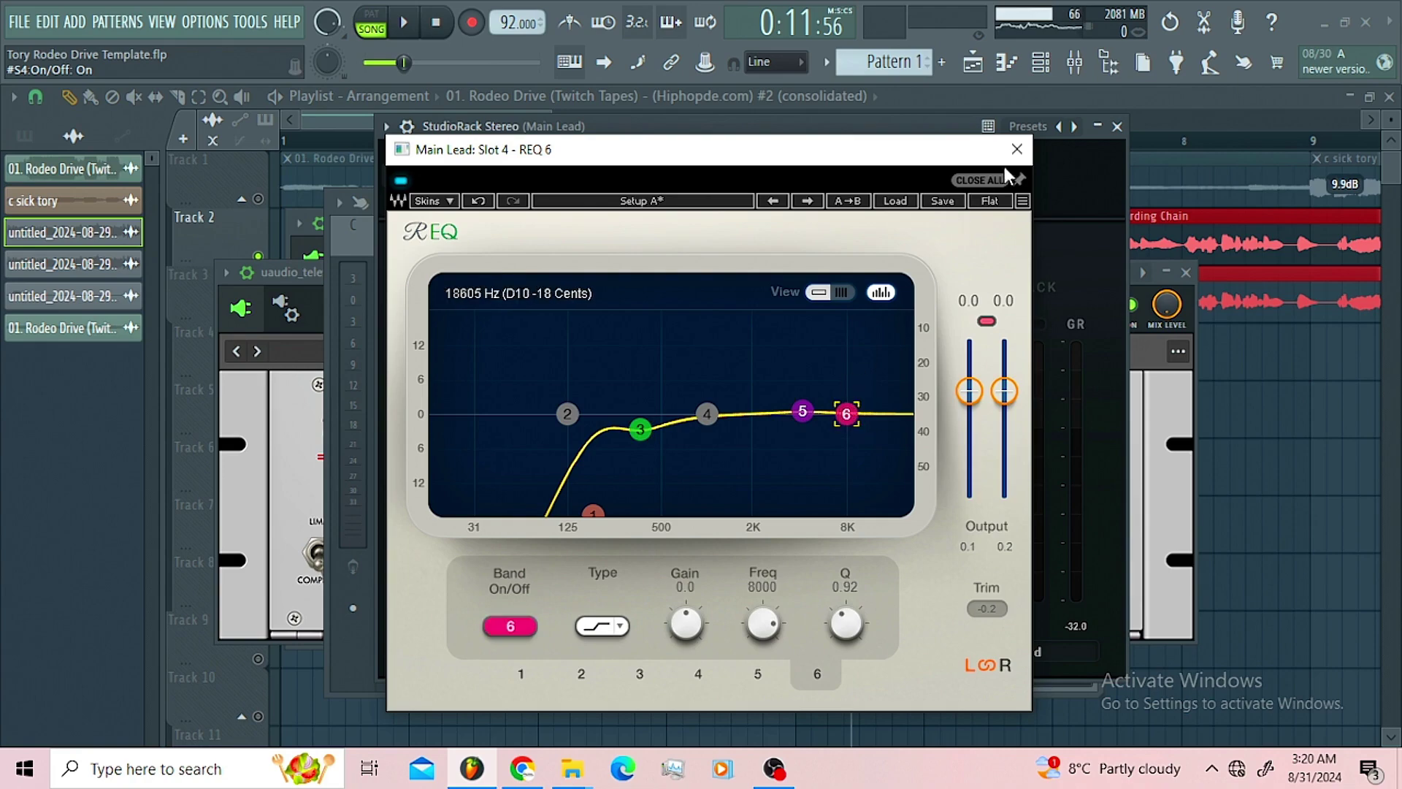
click(1027, 149)
key(space)
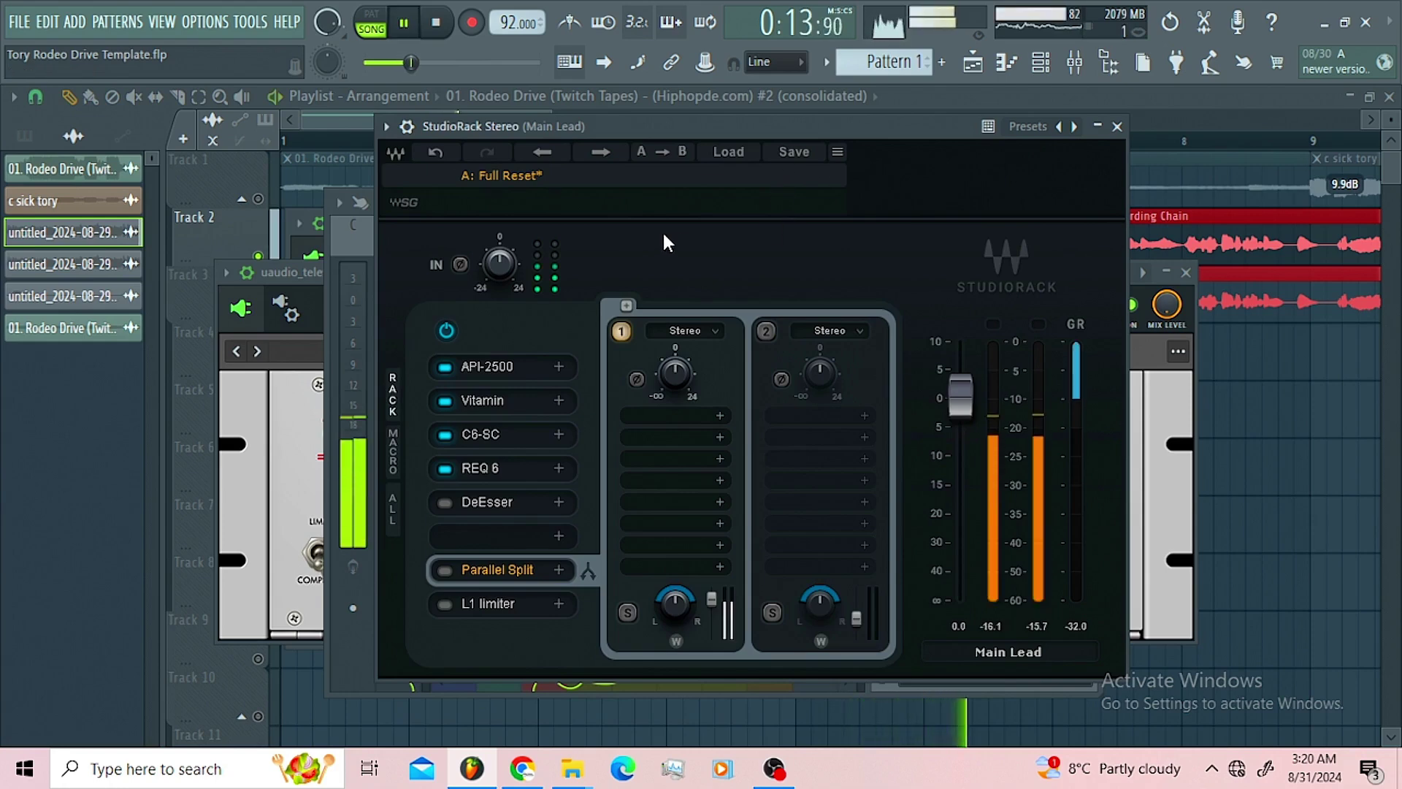
key(space)
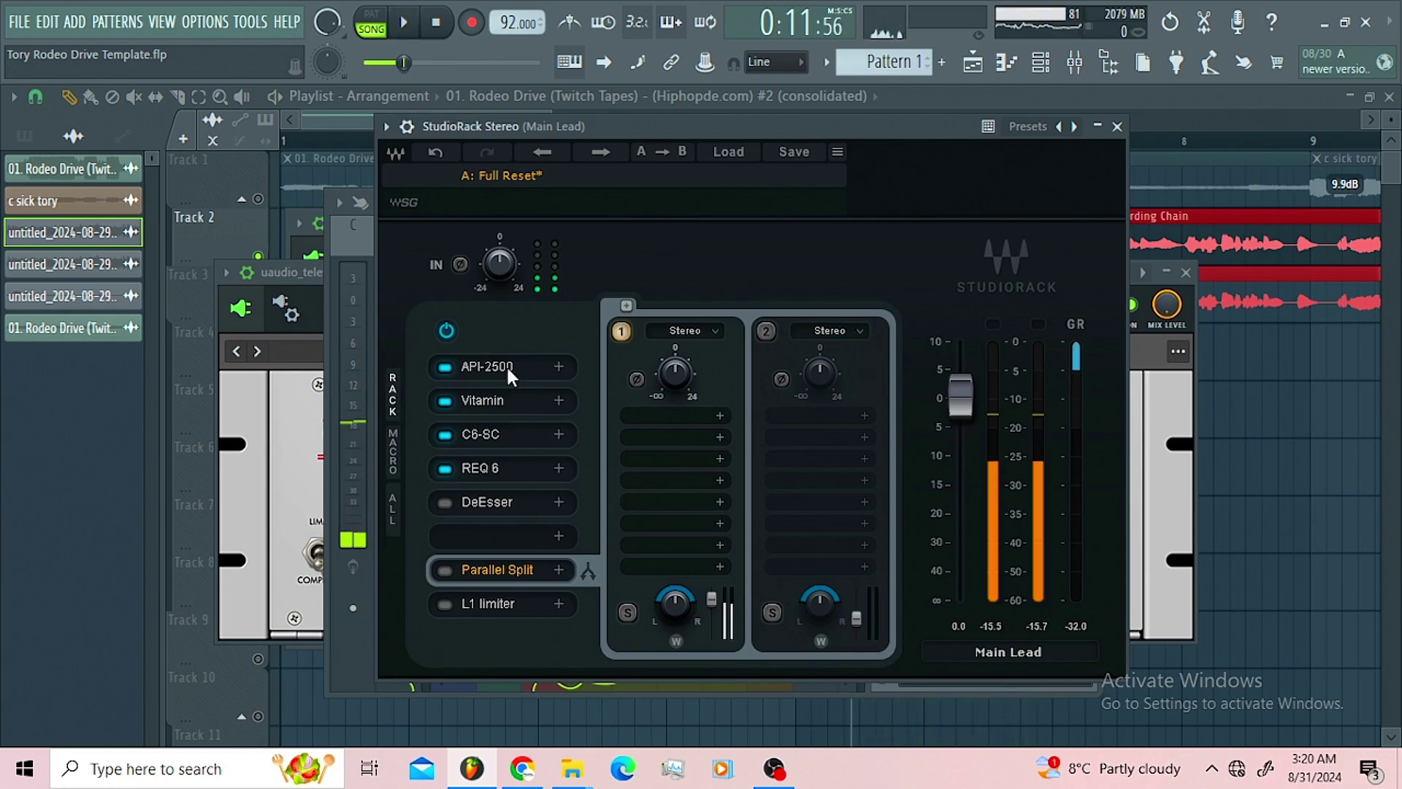
Enable and open the rack's DeEsser module, audition the vocal through it, and close the module.
click(443, 502)
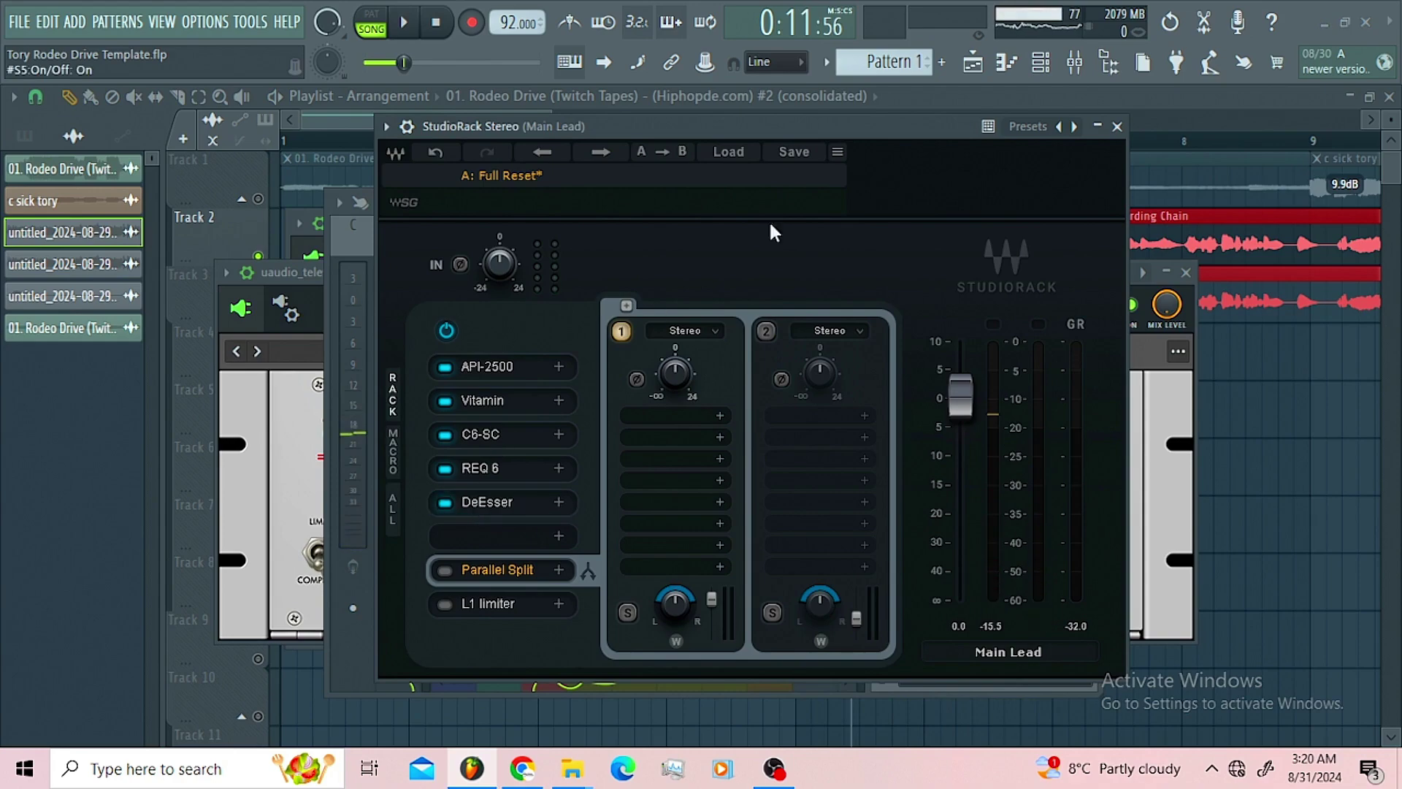
click(488, 503)
drag(716, 347, 781, 241)
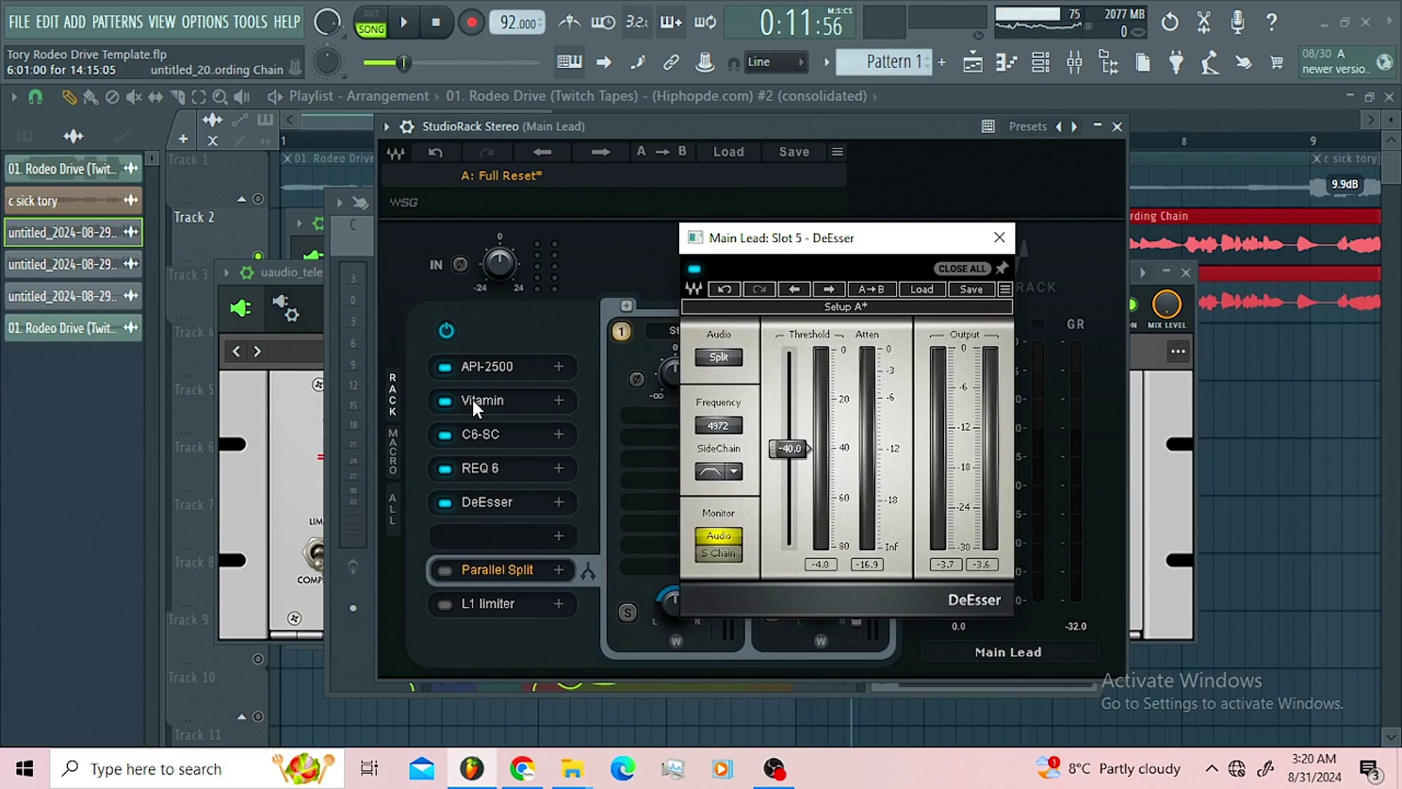
key(space)
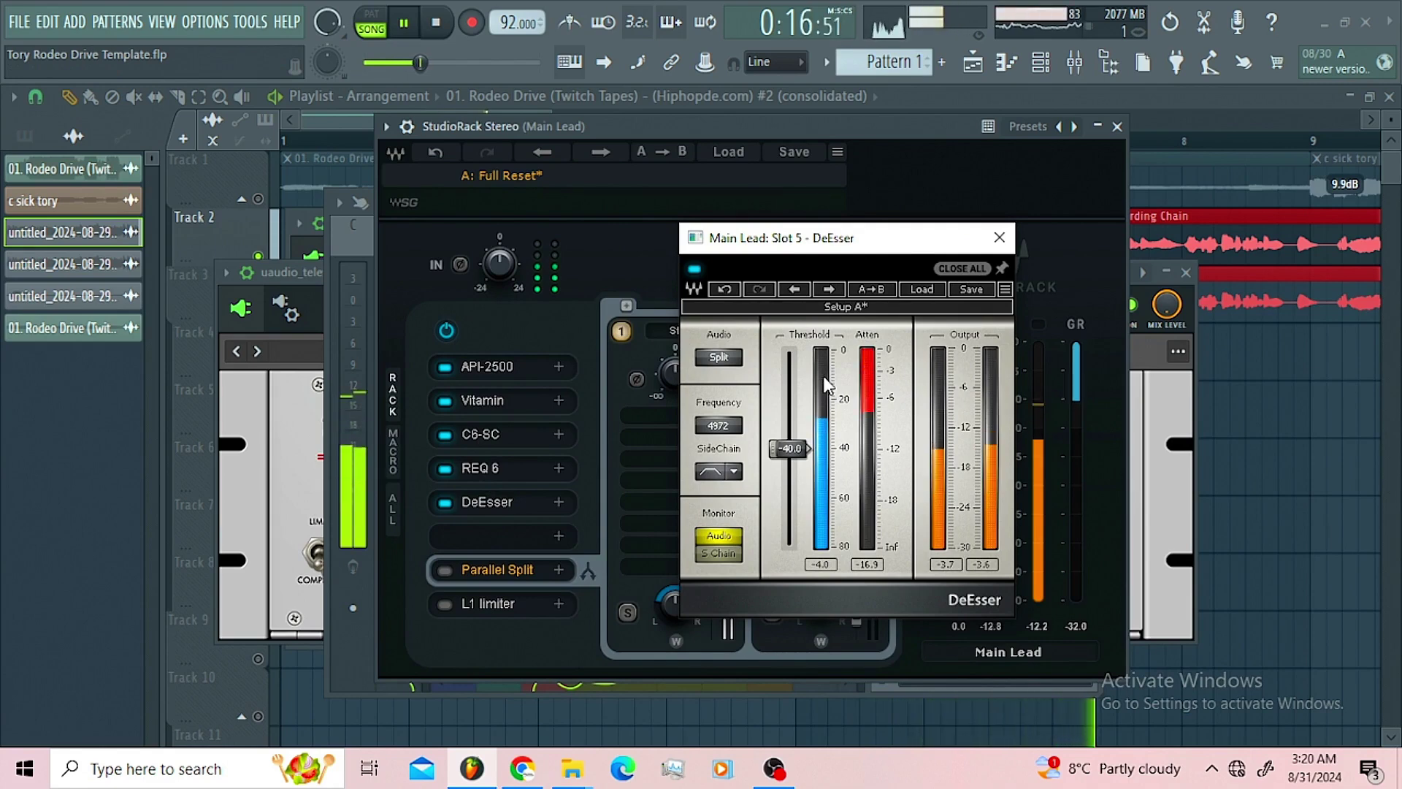
key(space)
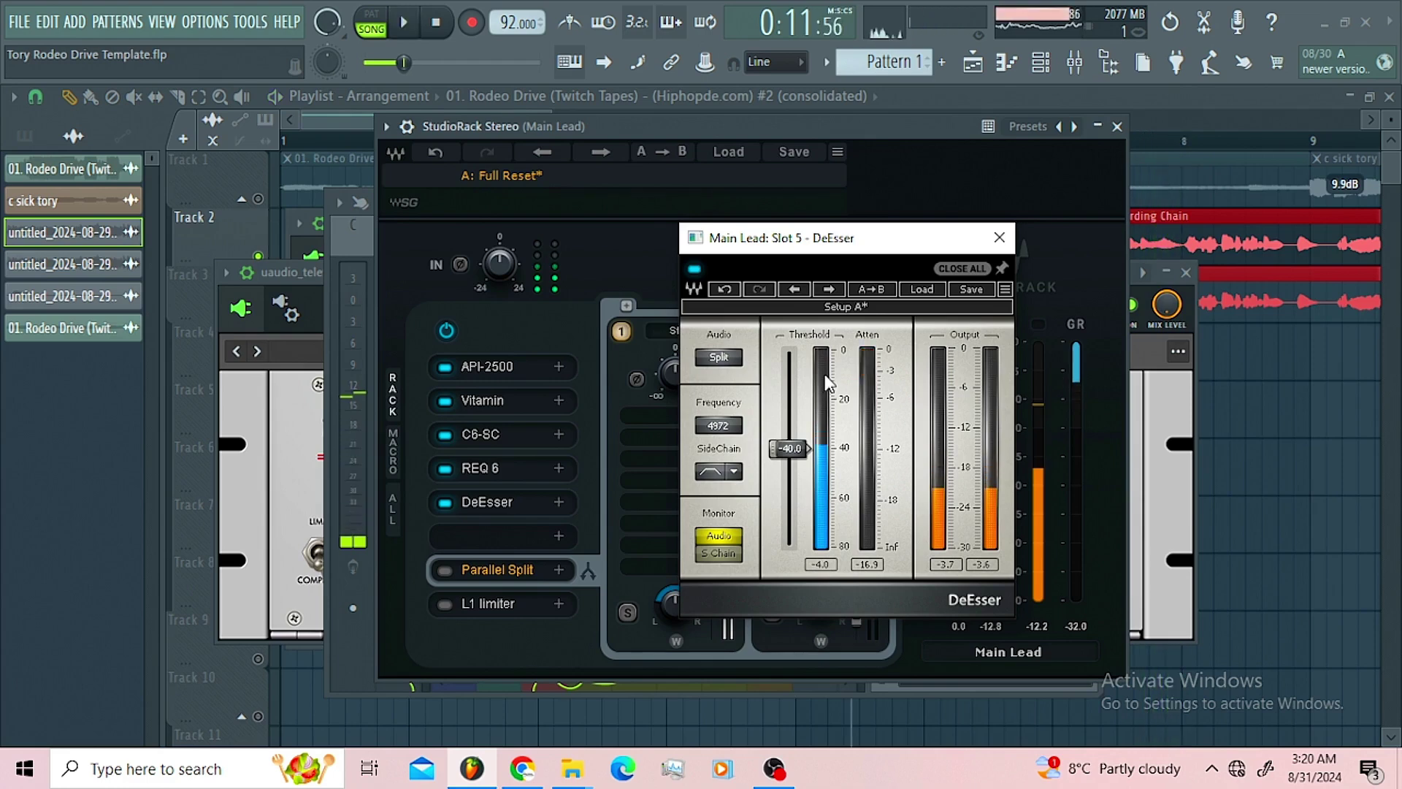
click(994, 240)
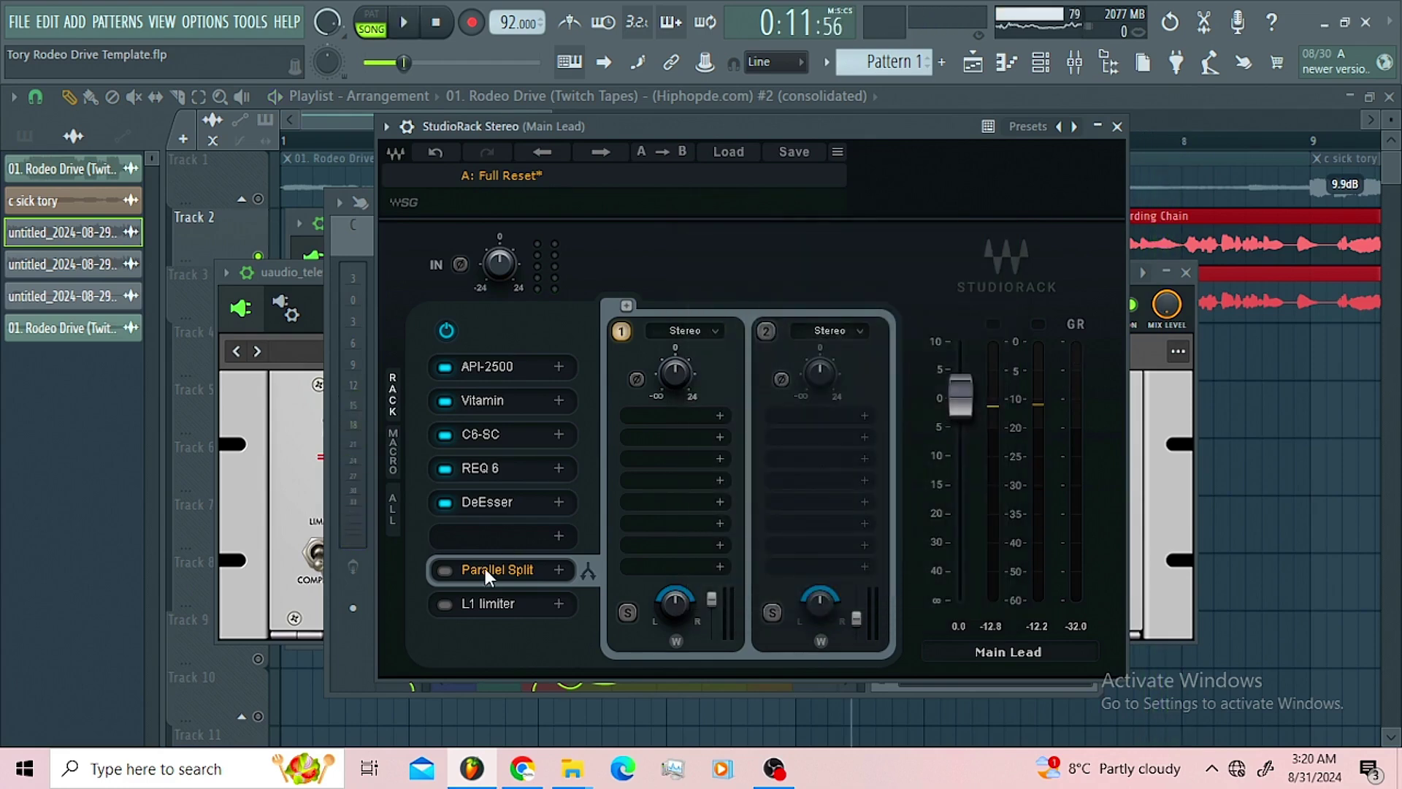
Enable the rack's Parallel Split and collapse its split view, and enable and open the L1 limiter module.
click(444, 568)
click(498, 563)
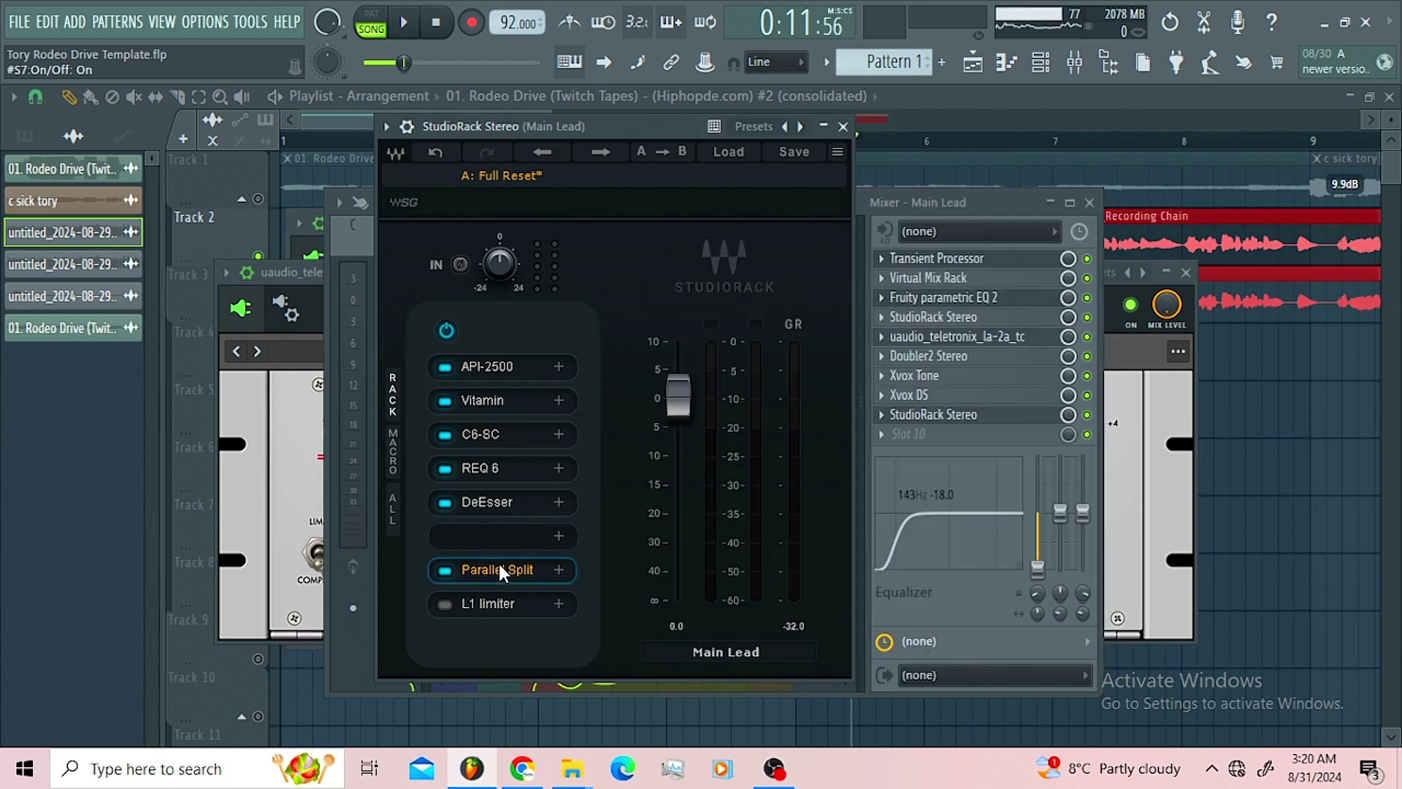
click(447, 603)
click(488, 604)
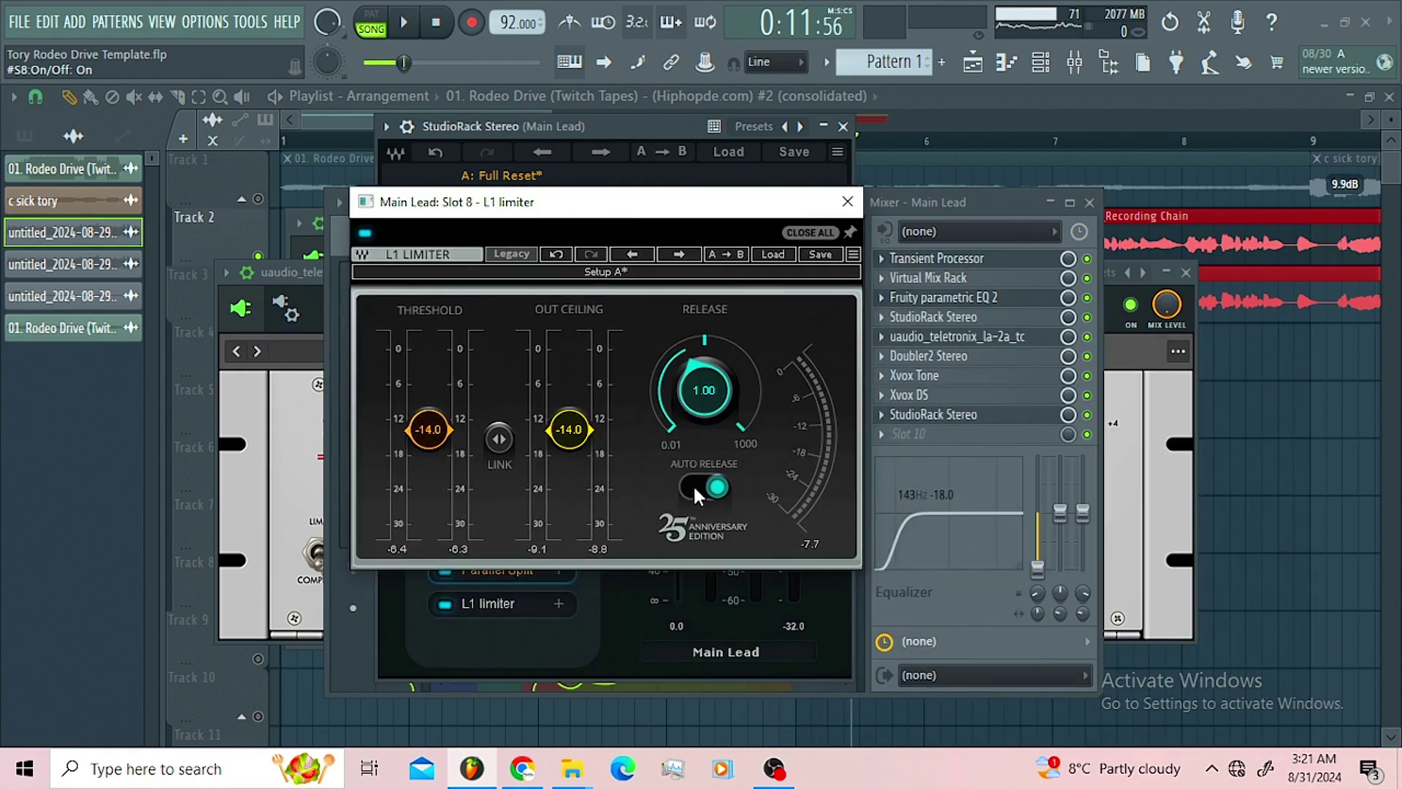
Audition the vocal through the L1 limiter, resetting its peak meters between playbacks.
key(space)
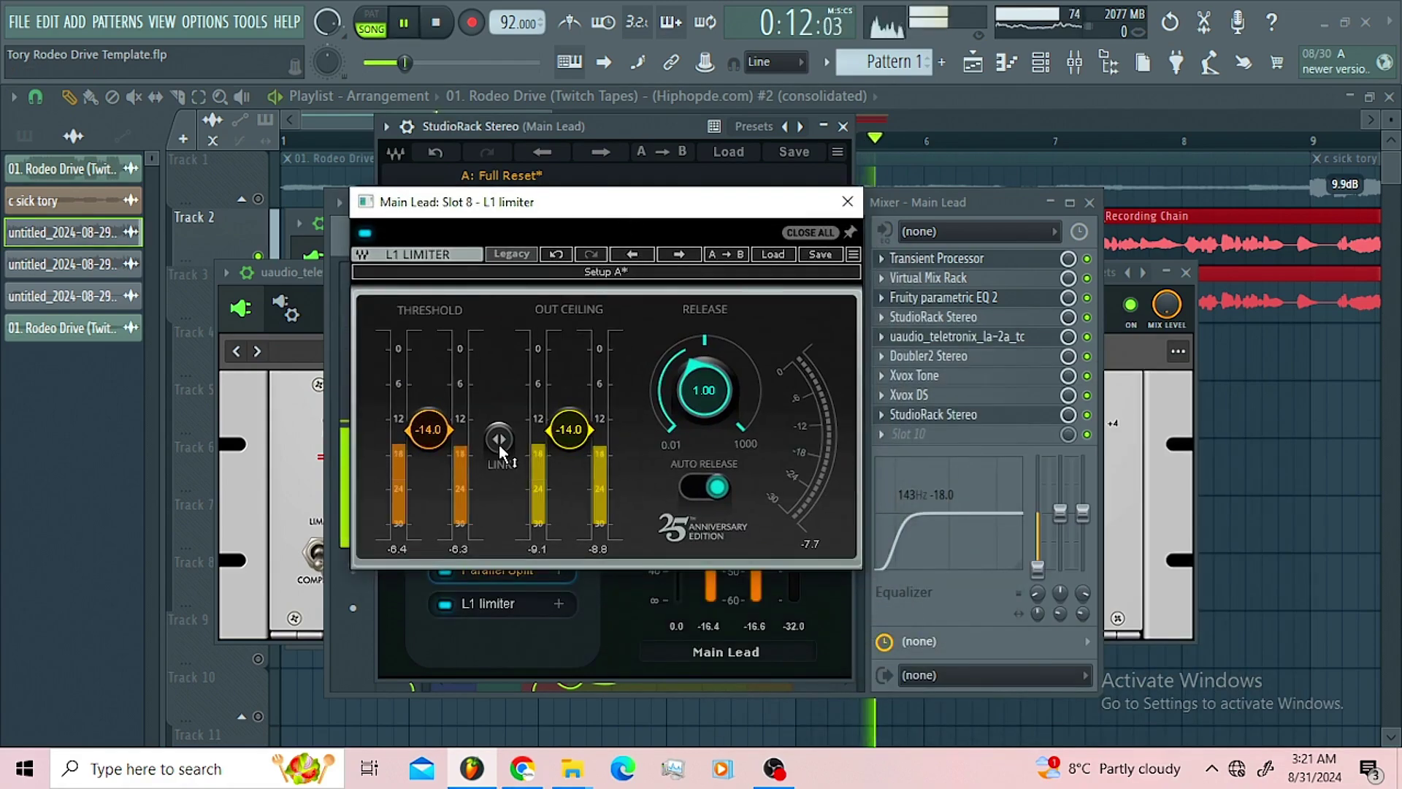
key(space)
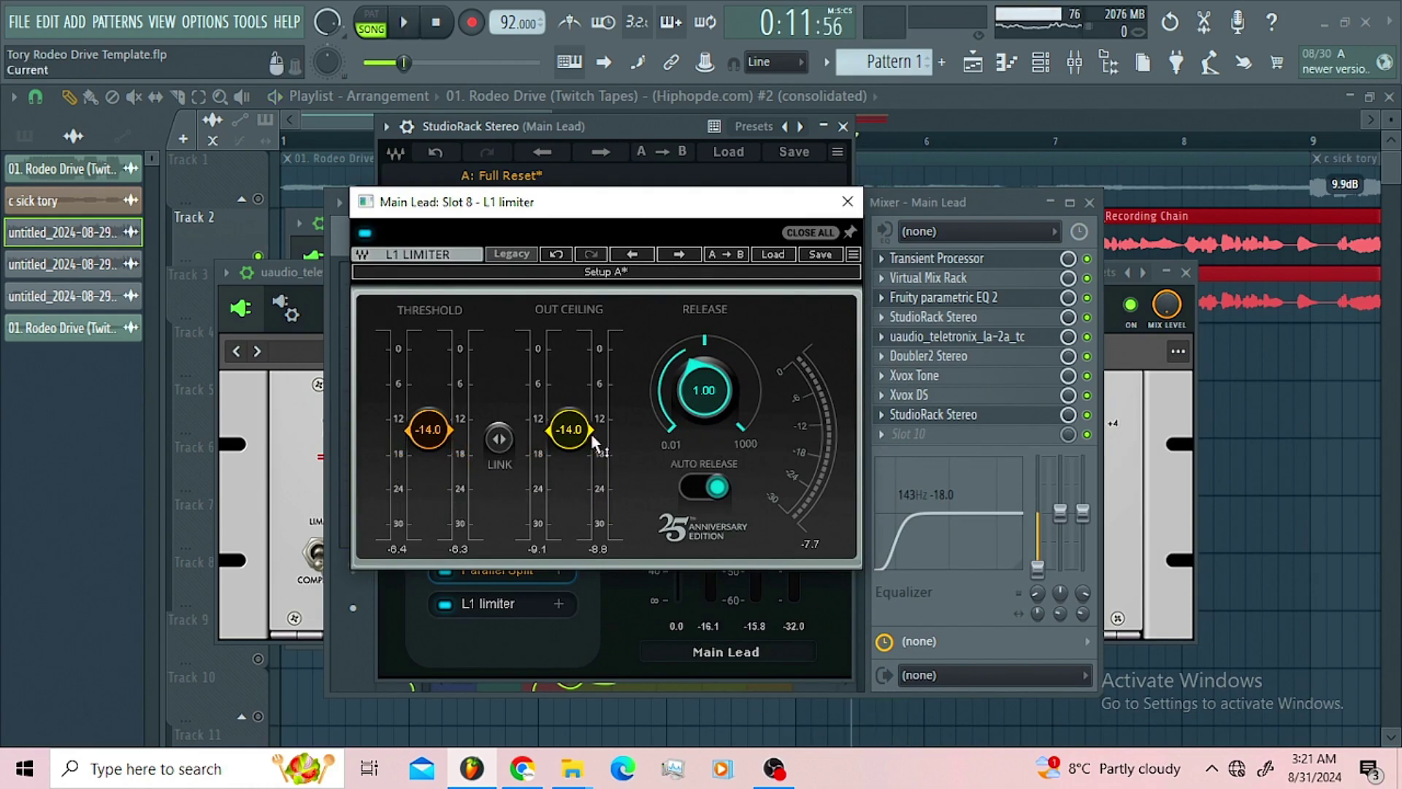
click(814, 545)
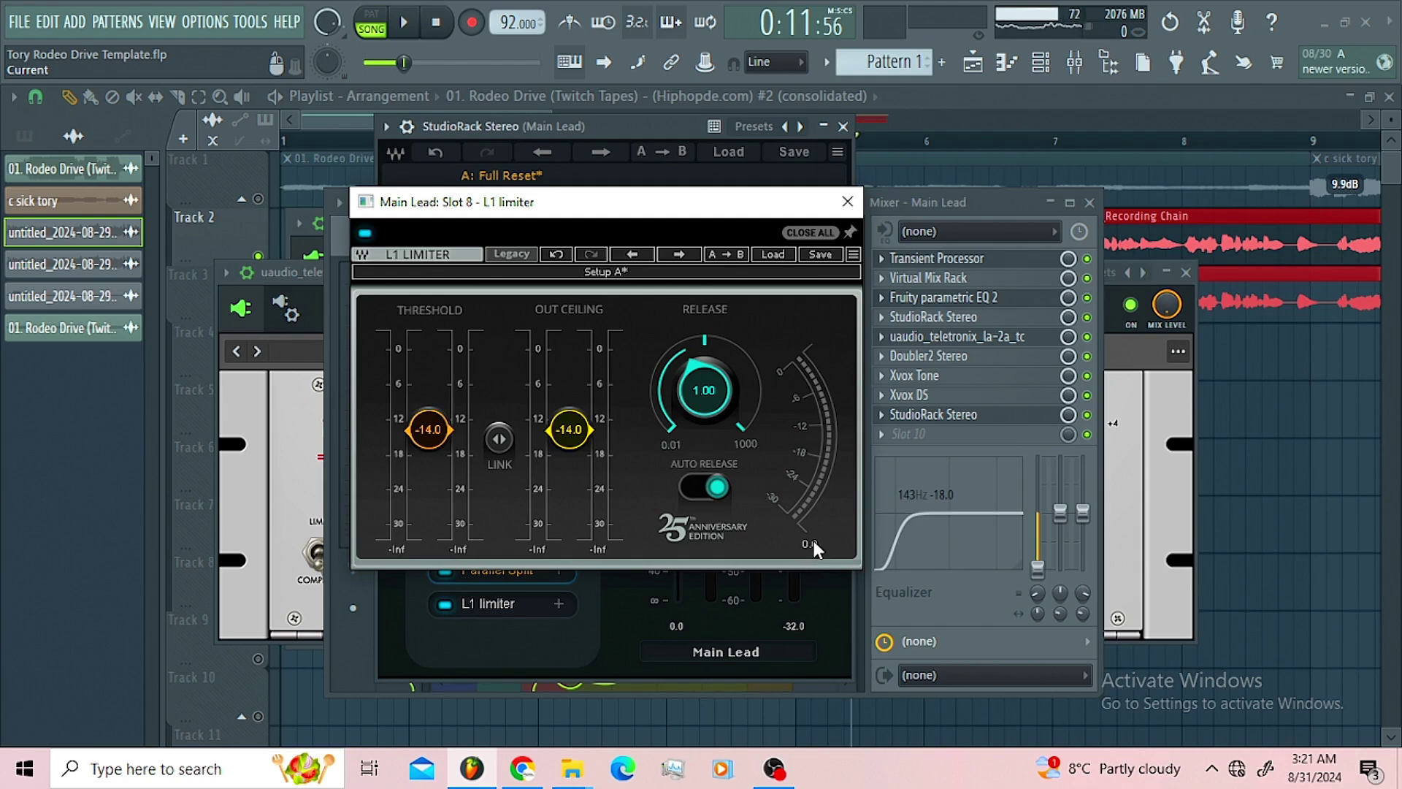
key(space)
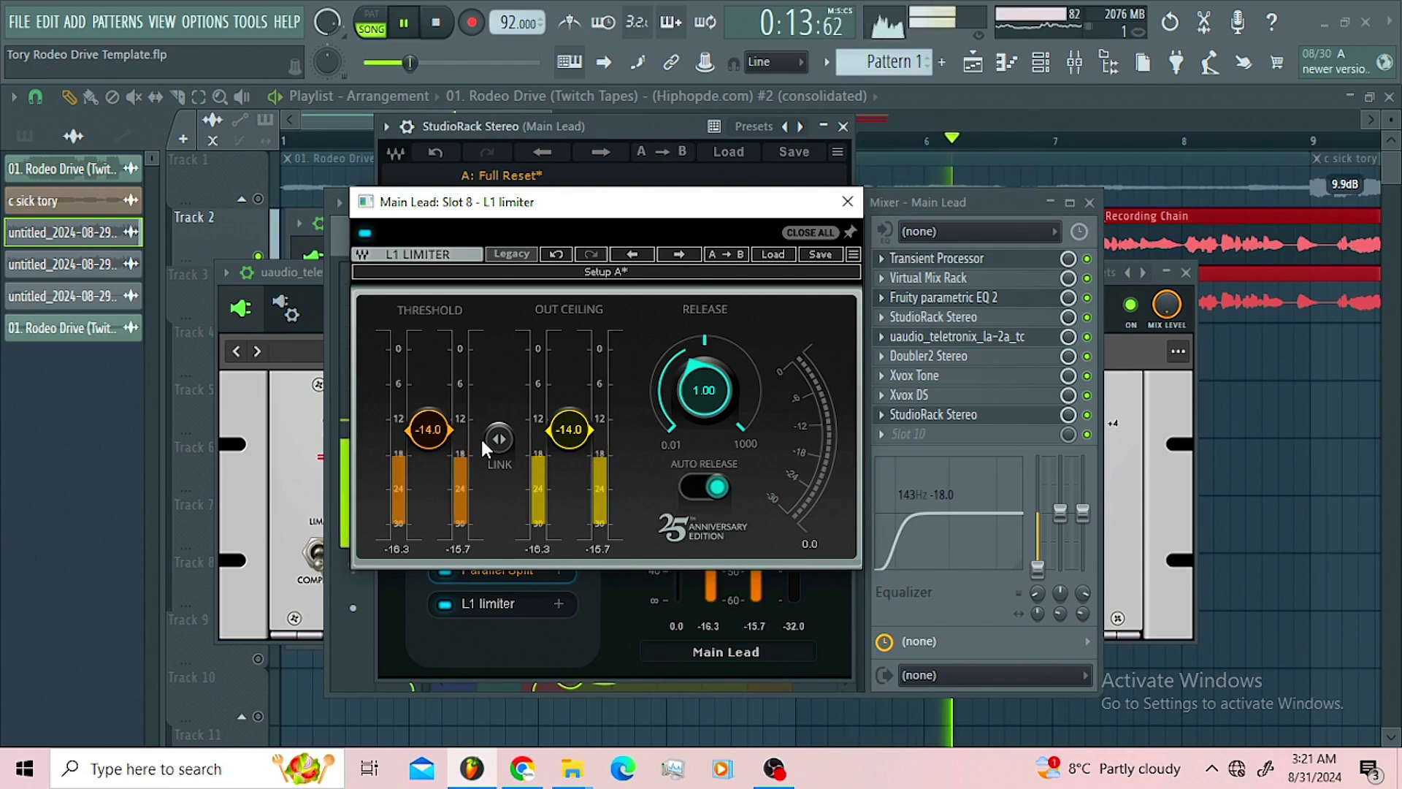
key(space)
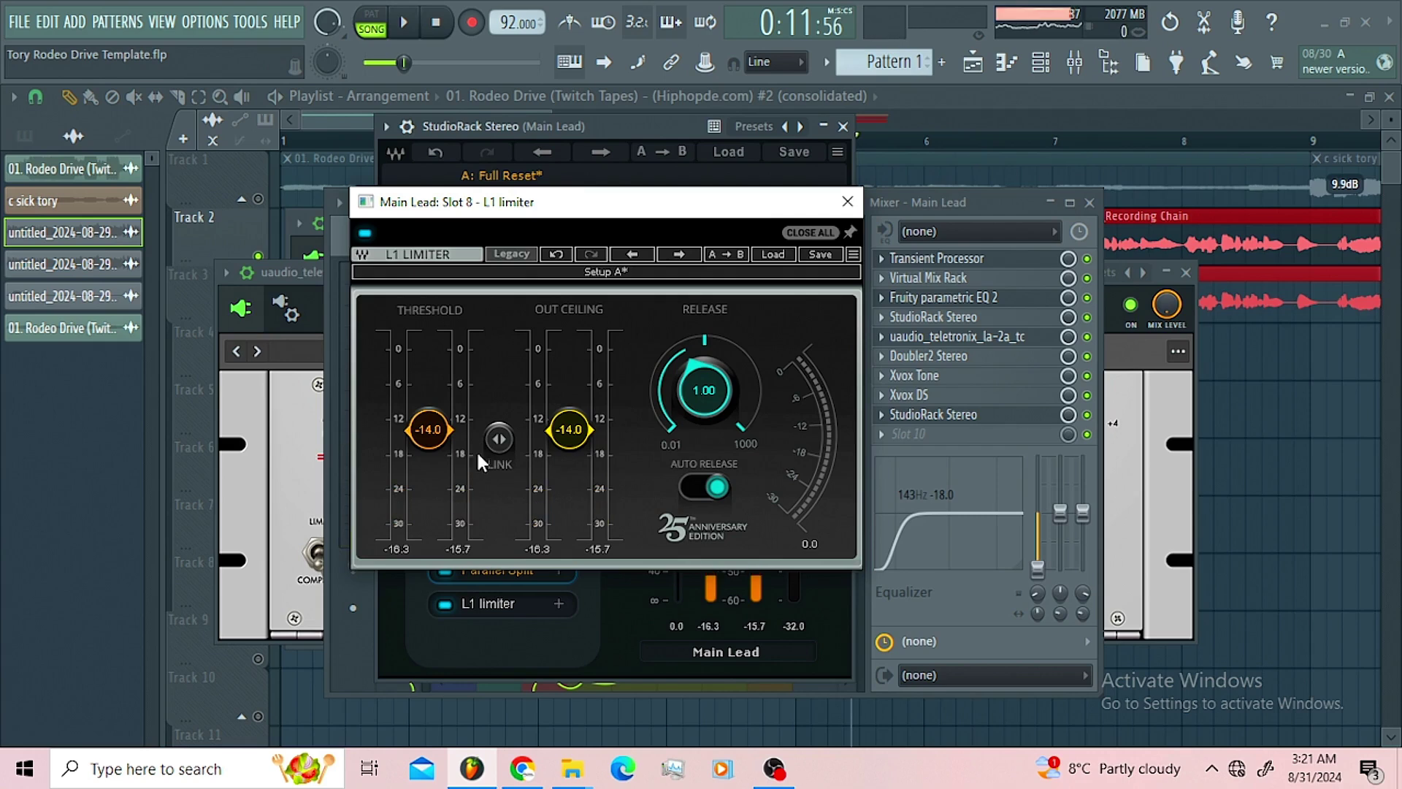
Try the L1 limiter's linked threshold and out ceiling at -23.7 and at -17.0, auditioning the vocal at each setting.
drag(569, 430, 569, 486)
key(space)
key(space)
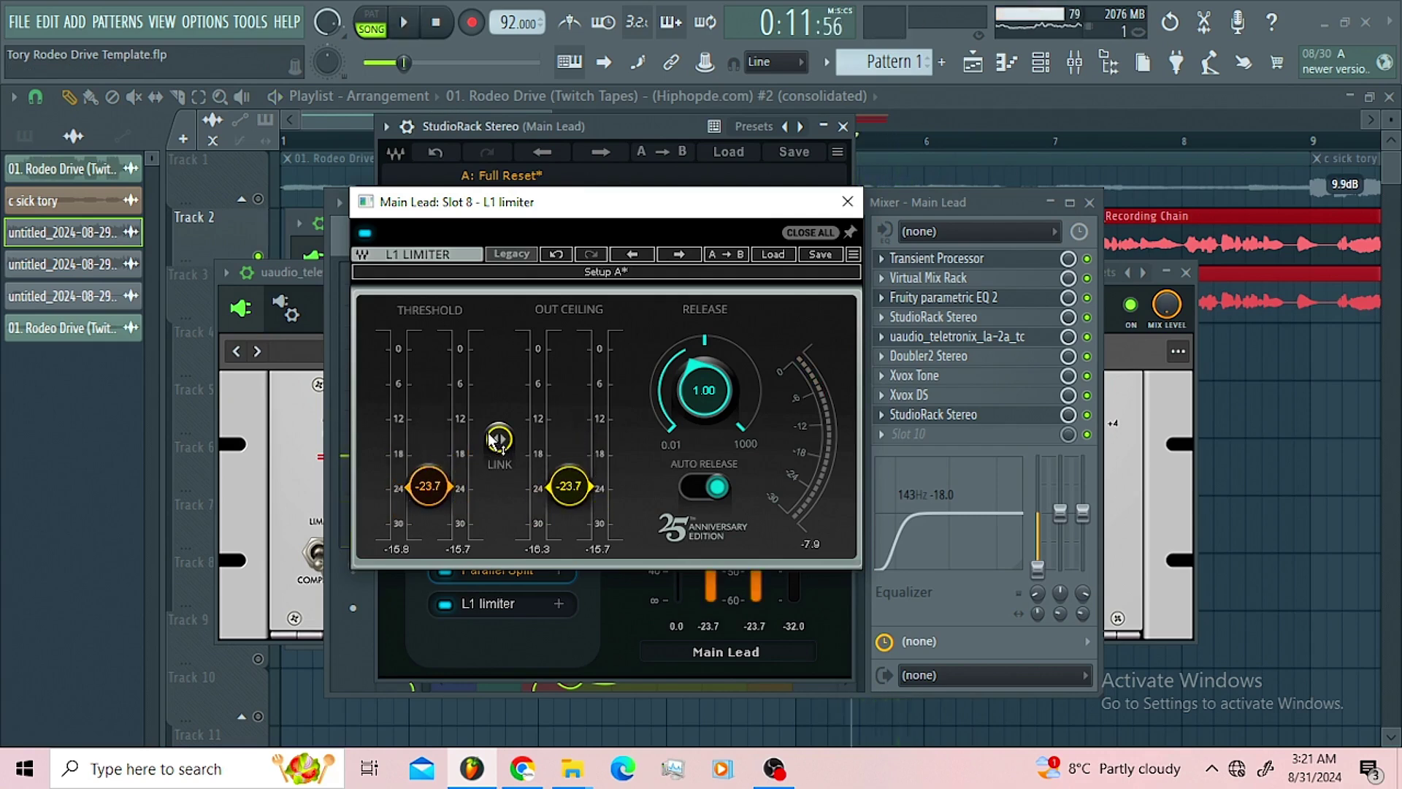
drag(569, 485, 569, 447)
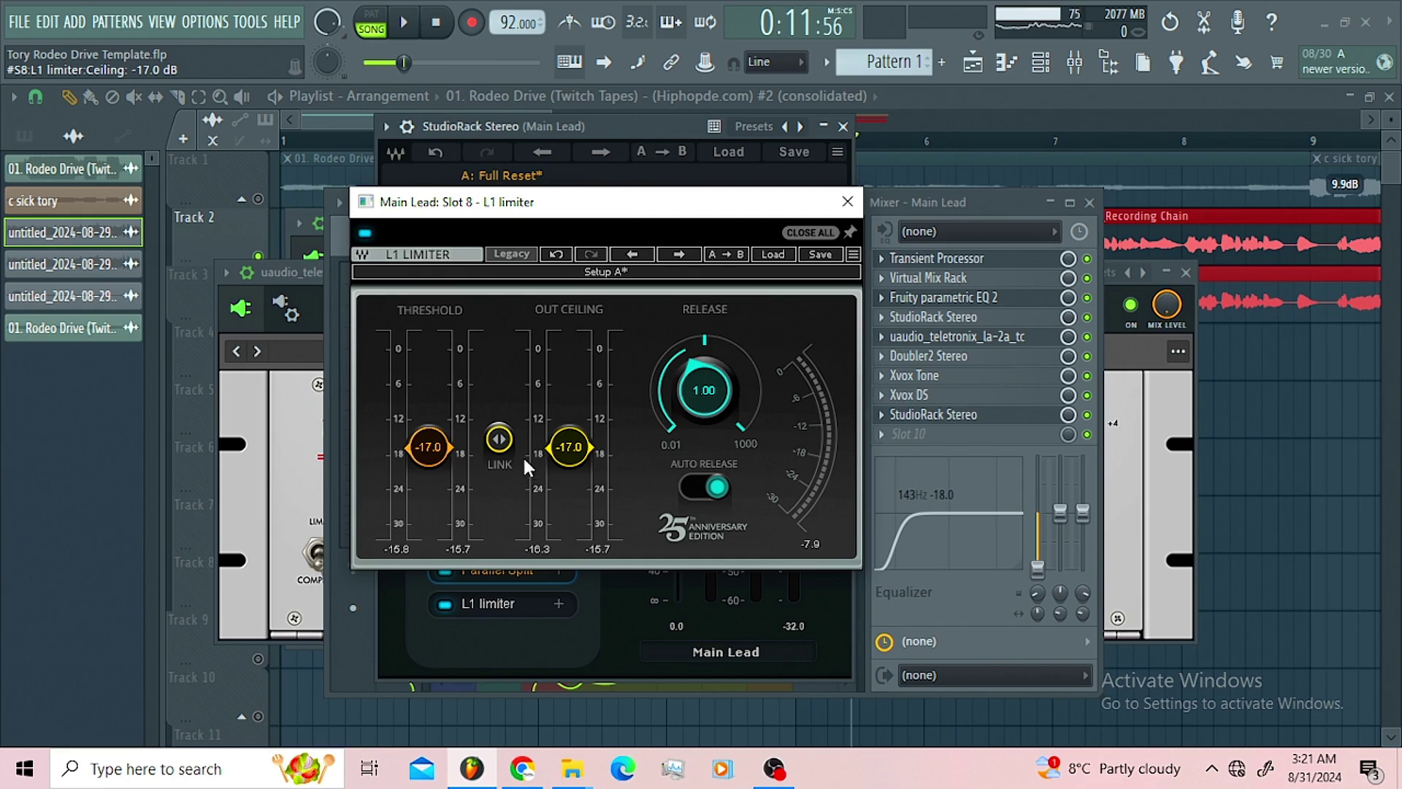
key(space)
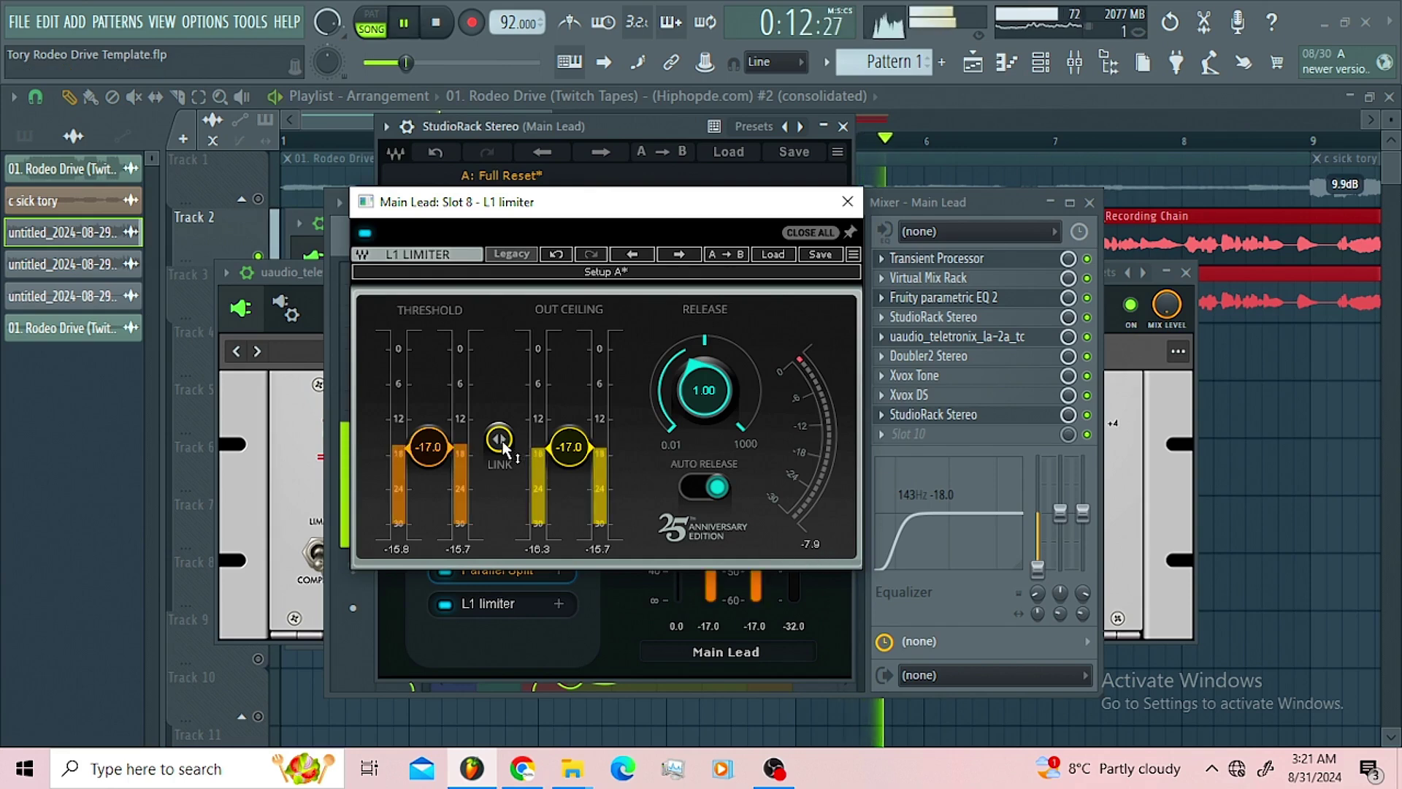
click(816, 544)
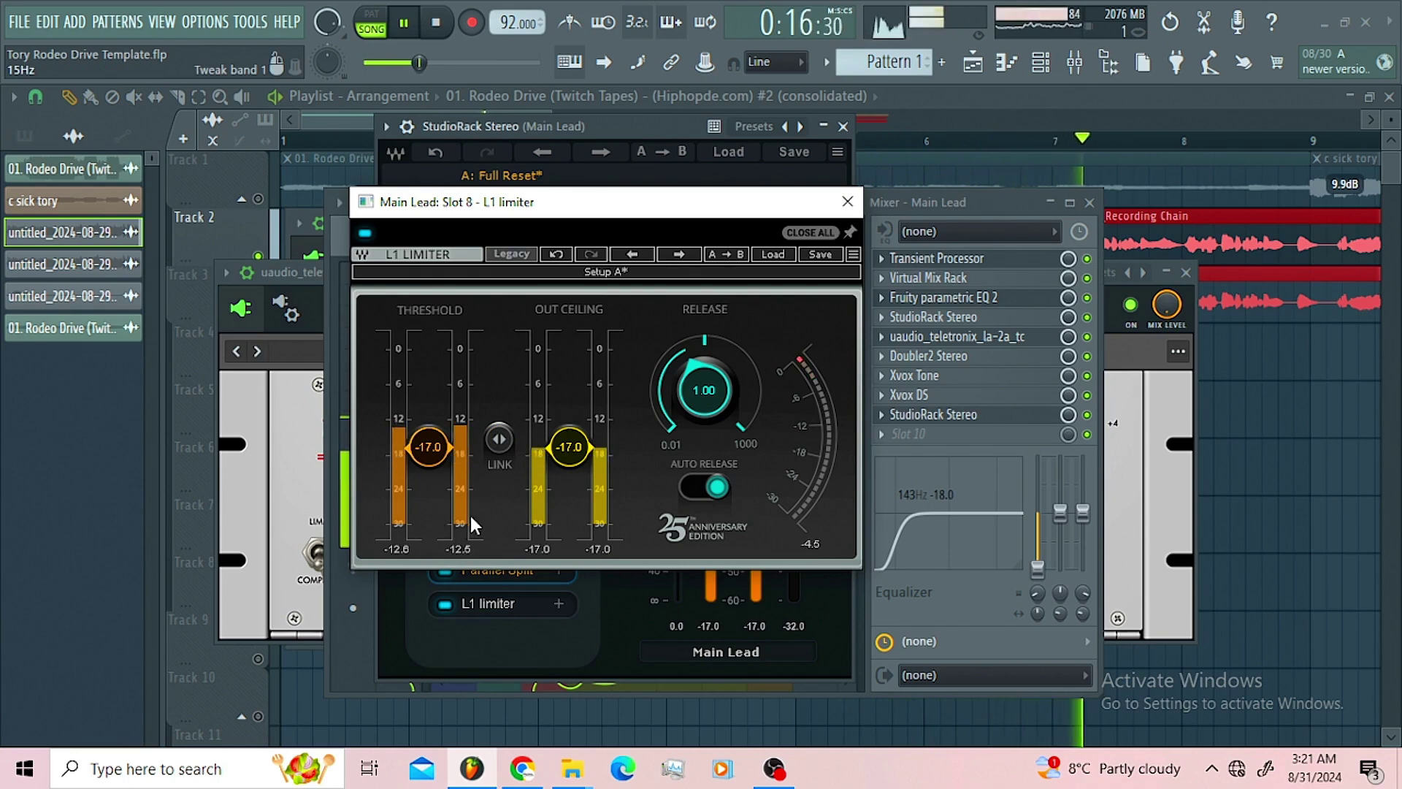
key(space)
Set the L1 limiter's linked threshold and out ceiling to -16.1, audition the vocal, and close the limiter and StudioRack.
drag(499, 438, 499, 429)
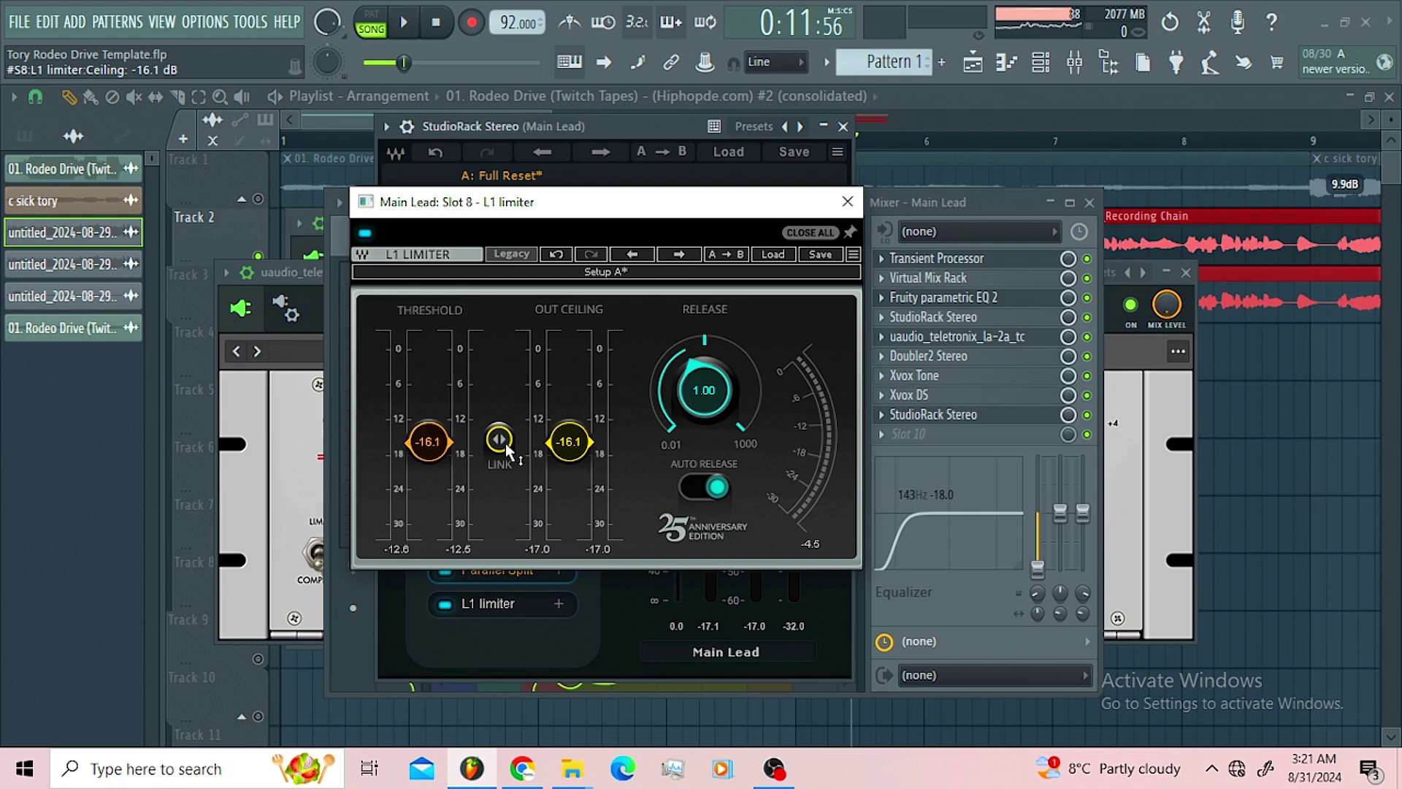
key(space)
key(space)
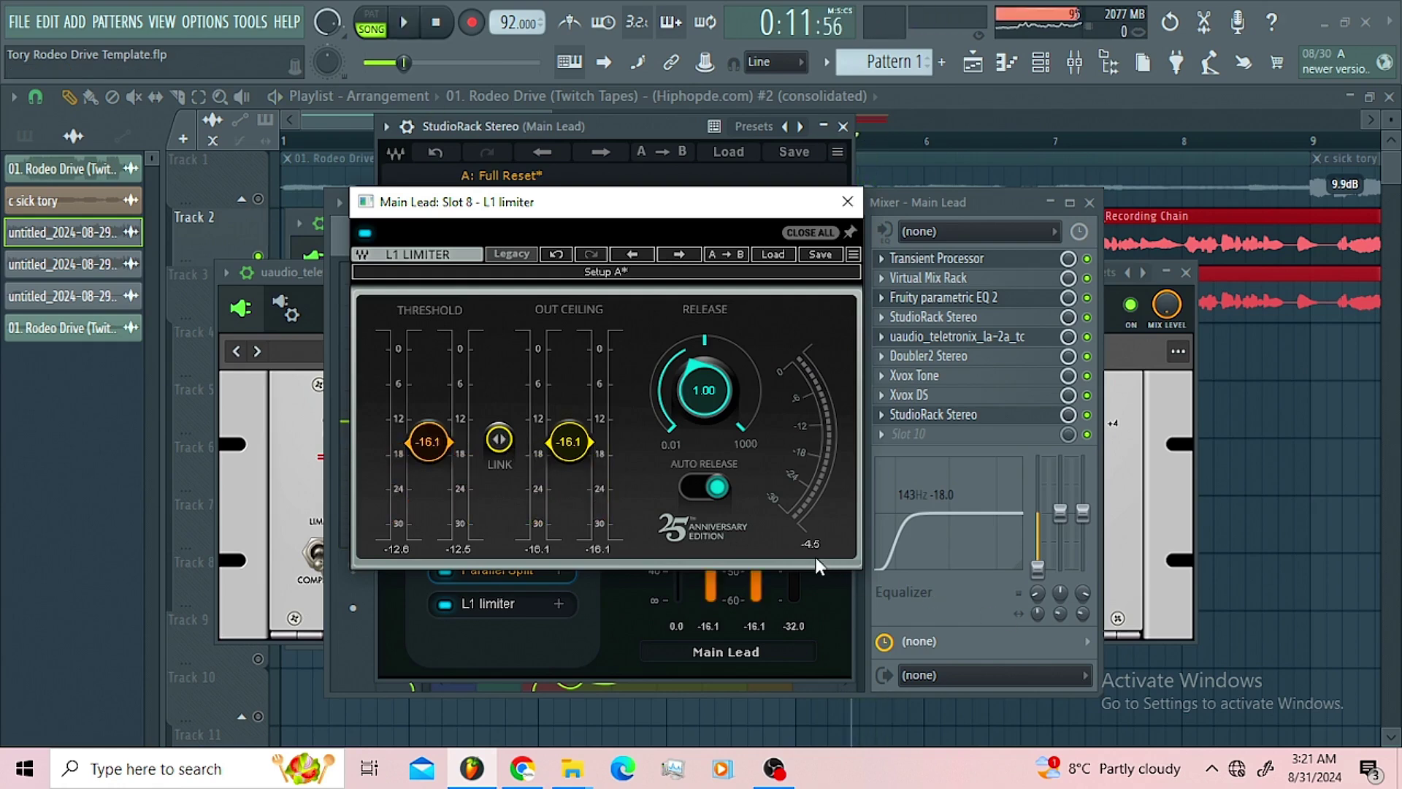
key(space)
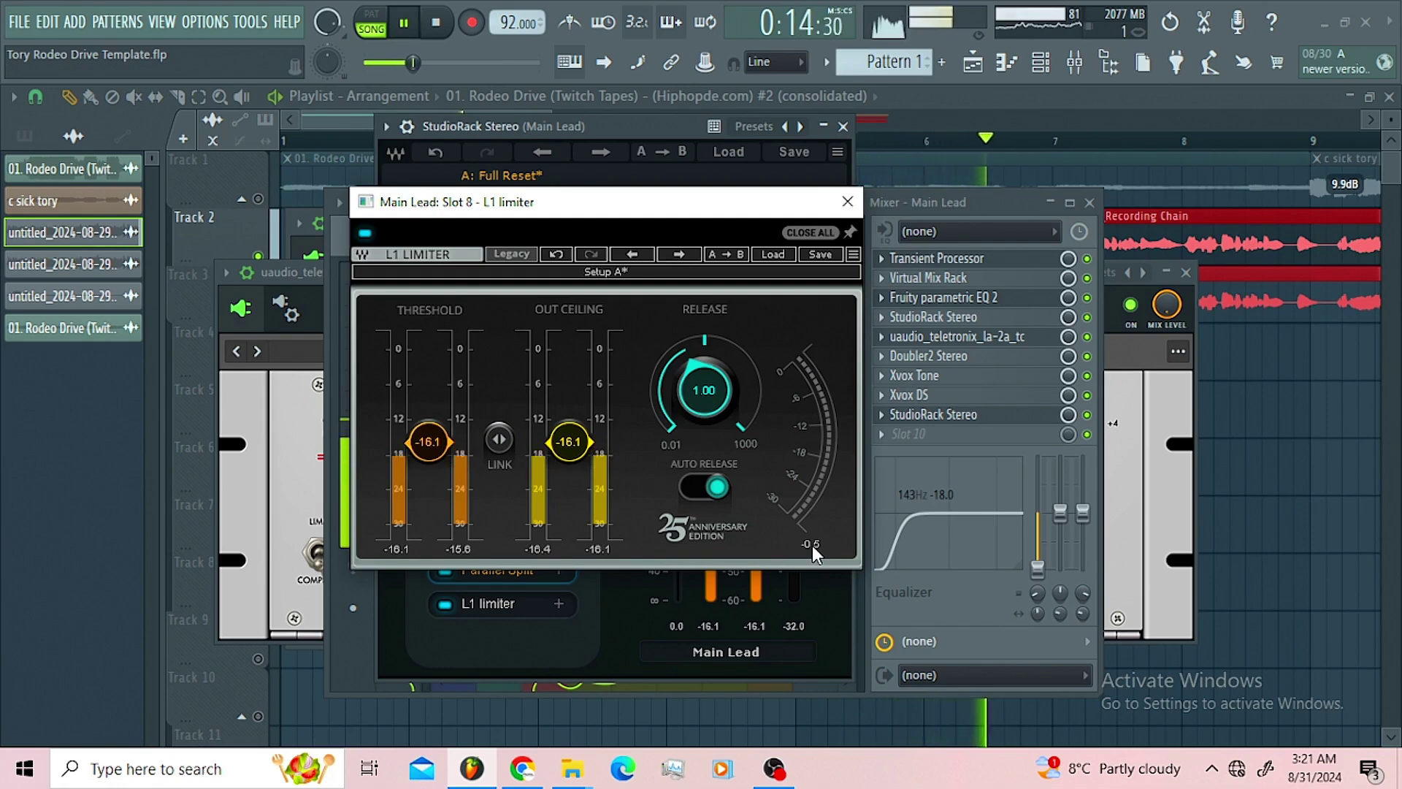
key(space)
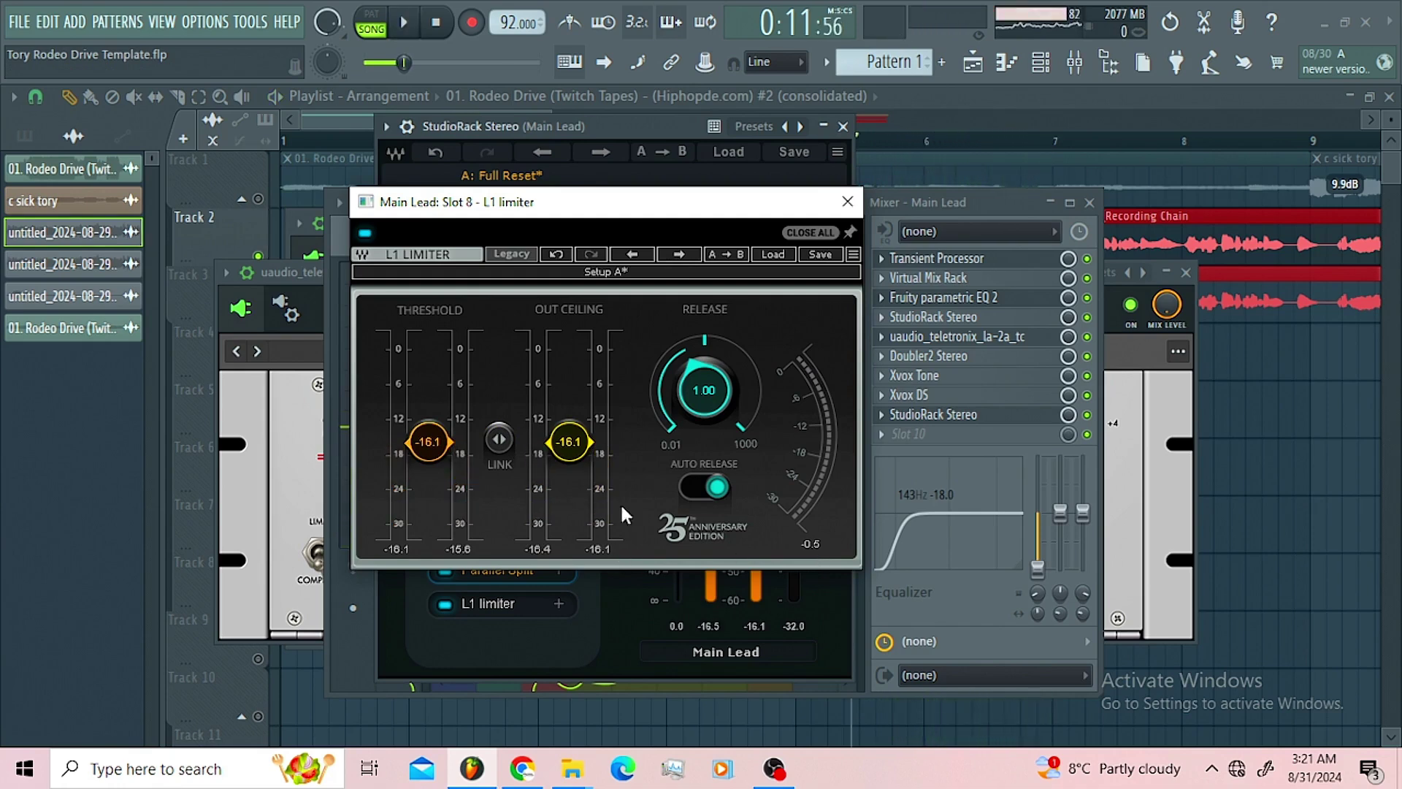
click(847, 202)
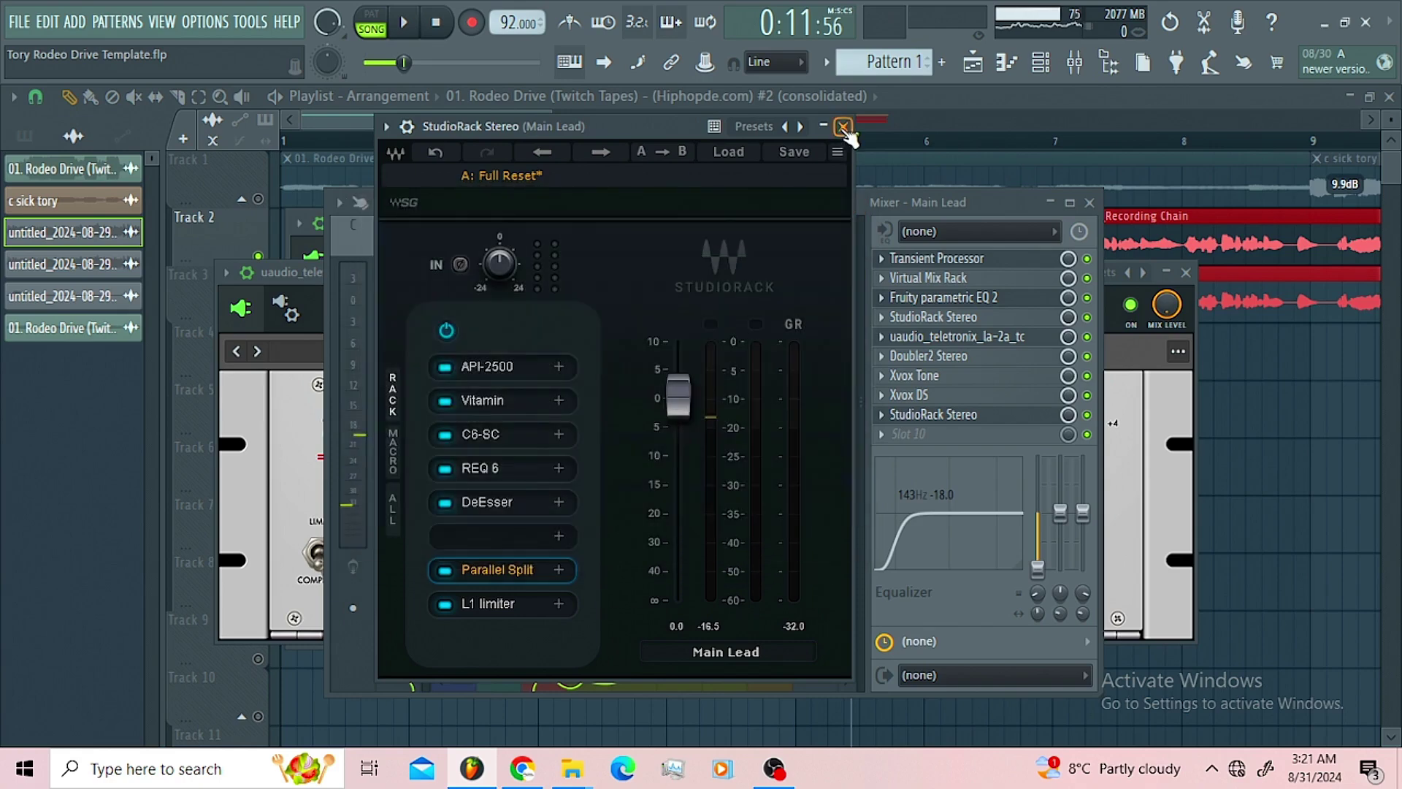
click(843, 127)
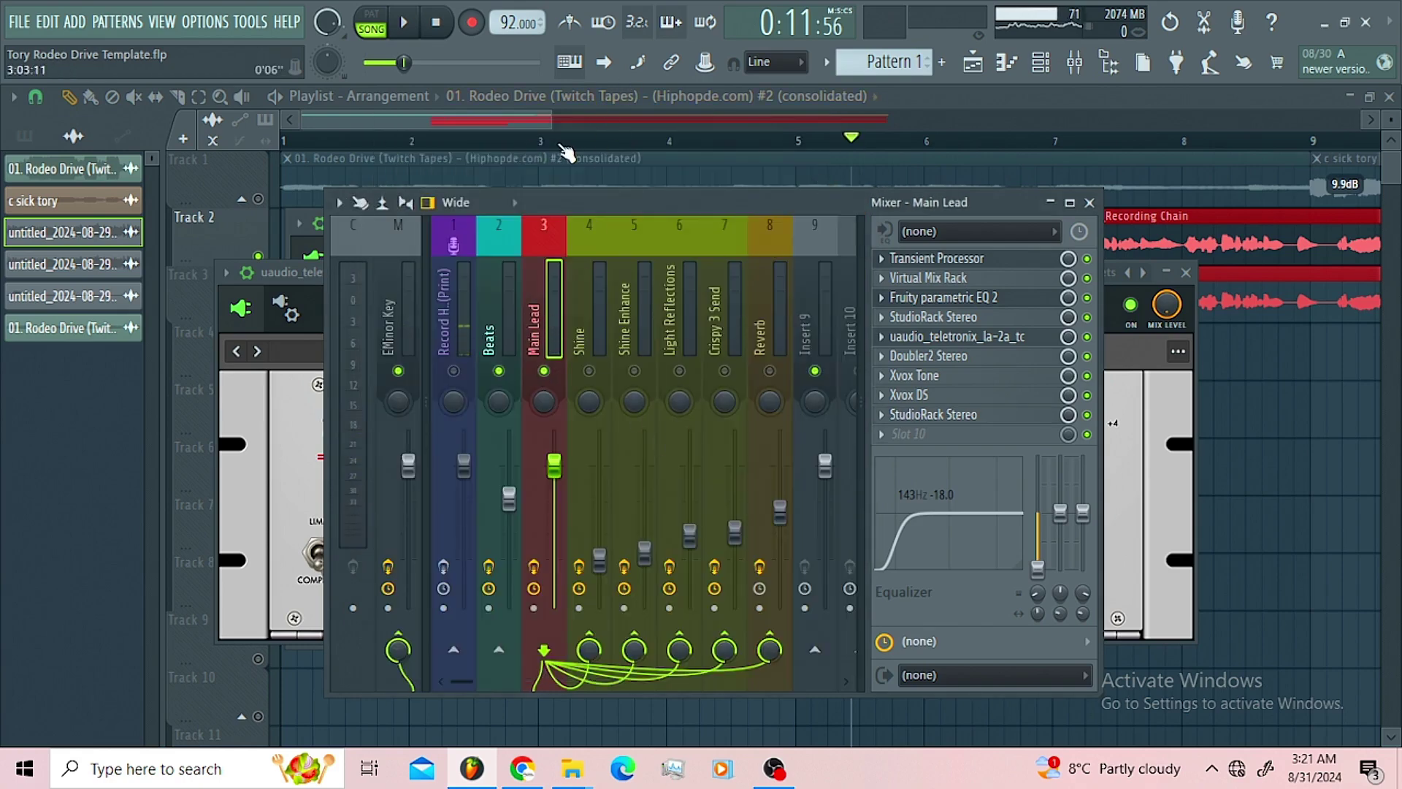
Select the whole Track 2 vocal clip and consolidate it to a 16-bit stereo WAV with insert effects enabled.
drag(549, 125, 1118, 122)
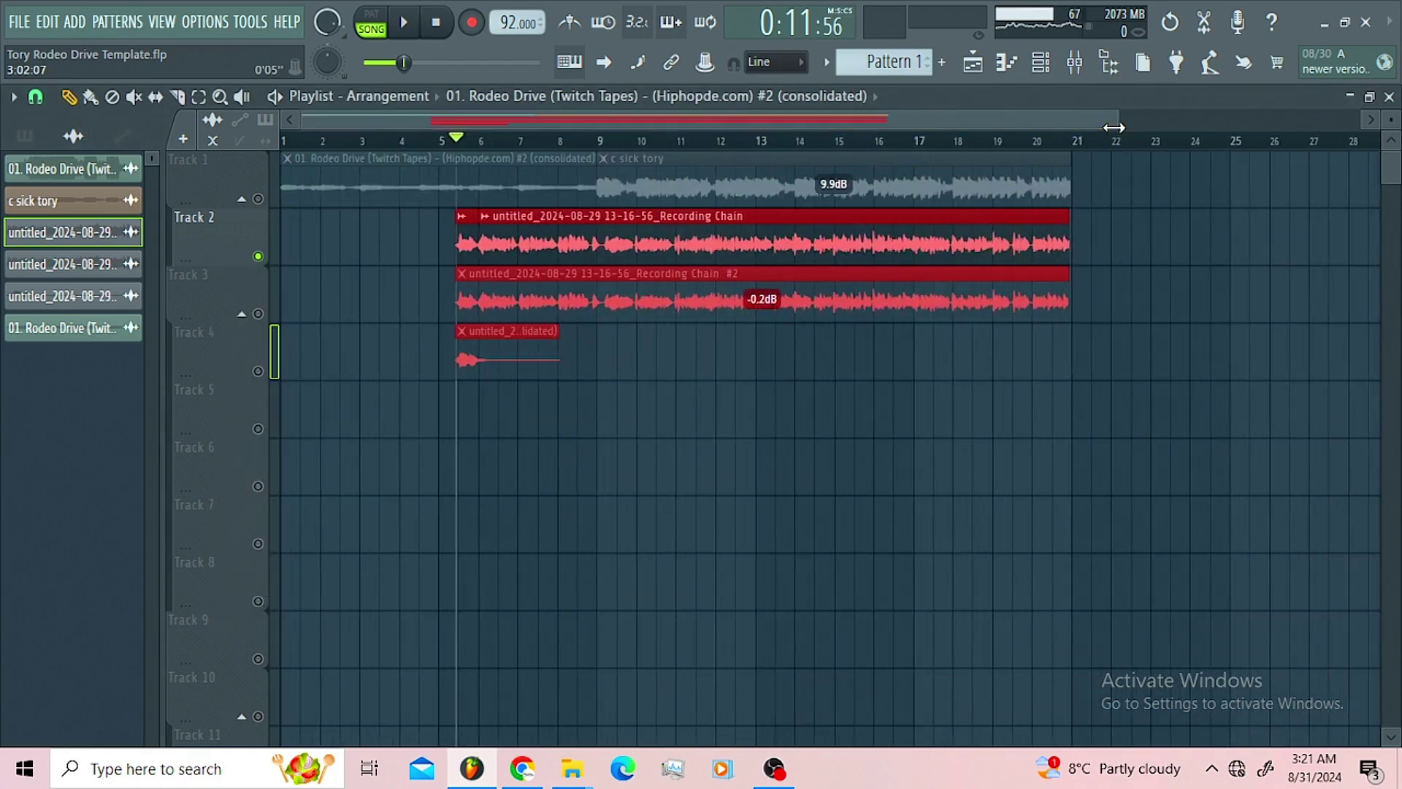
drag(1101, 255, 462, 233)
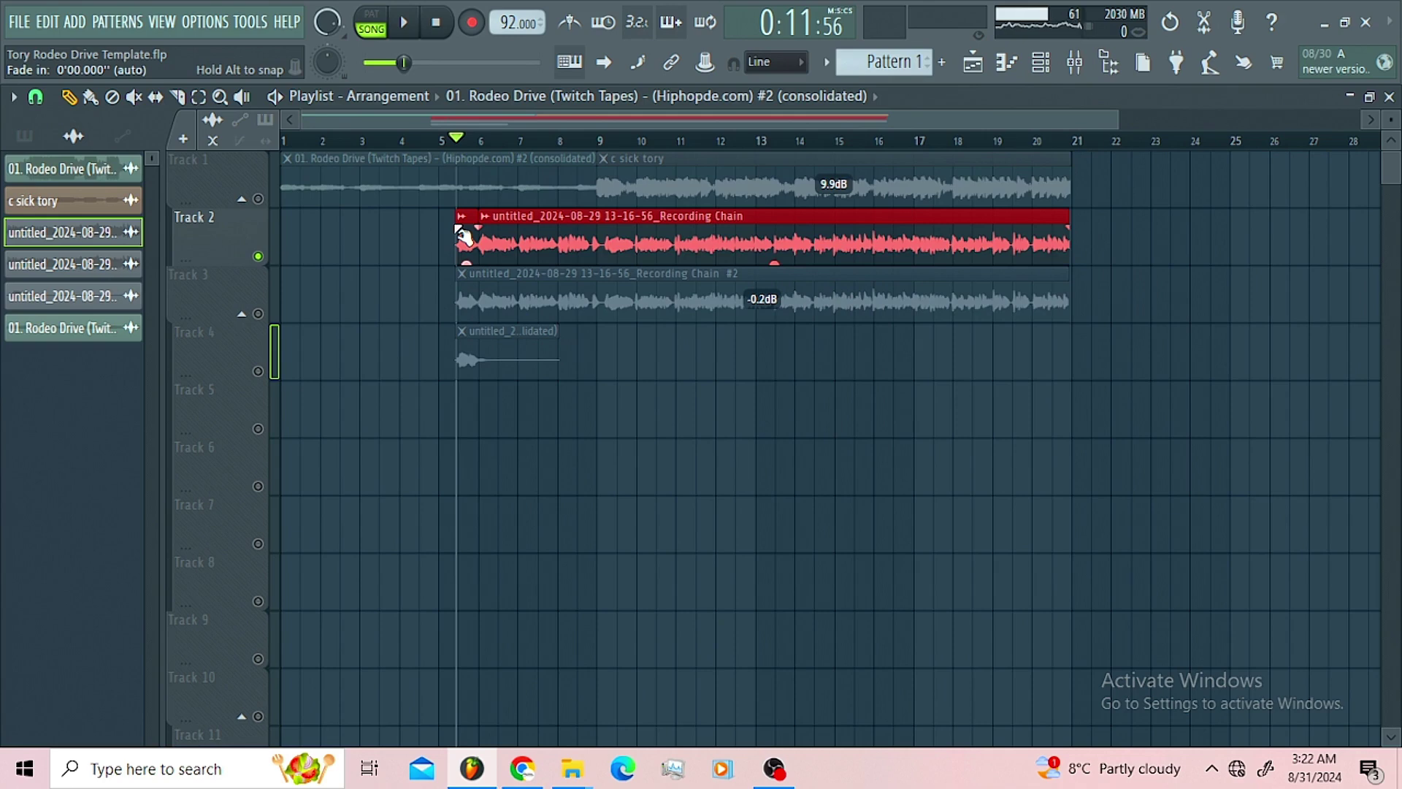
key(ctrl+alt+c)
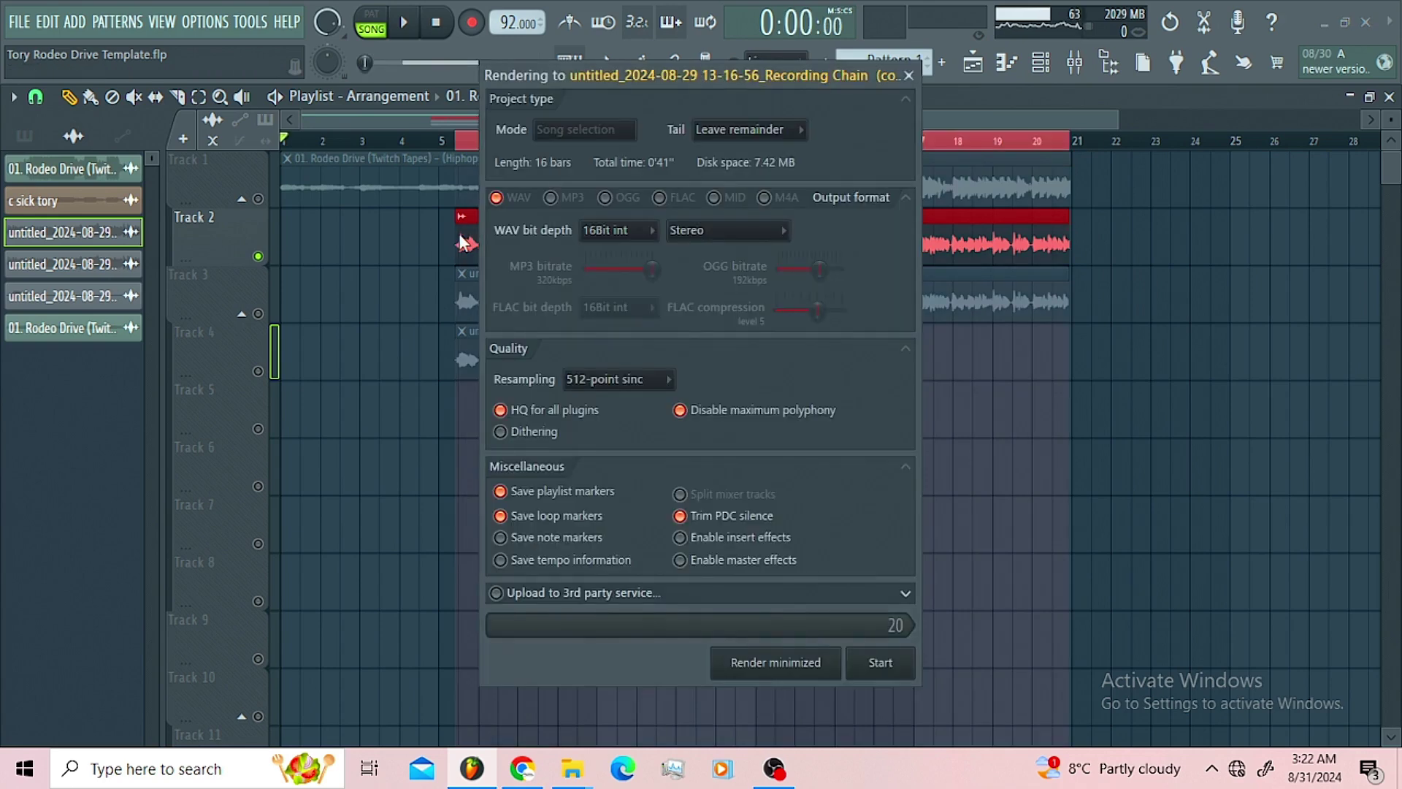
click(680, 537)
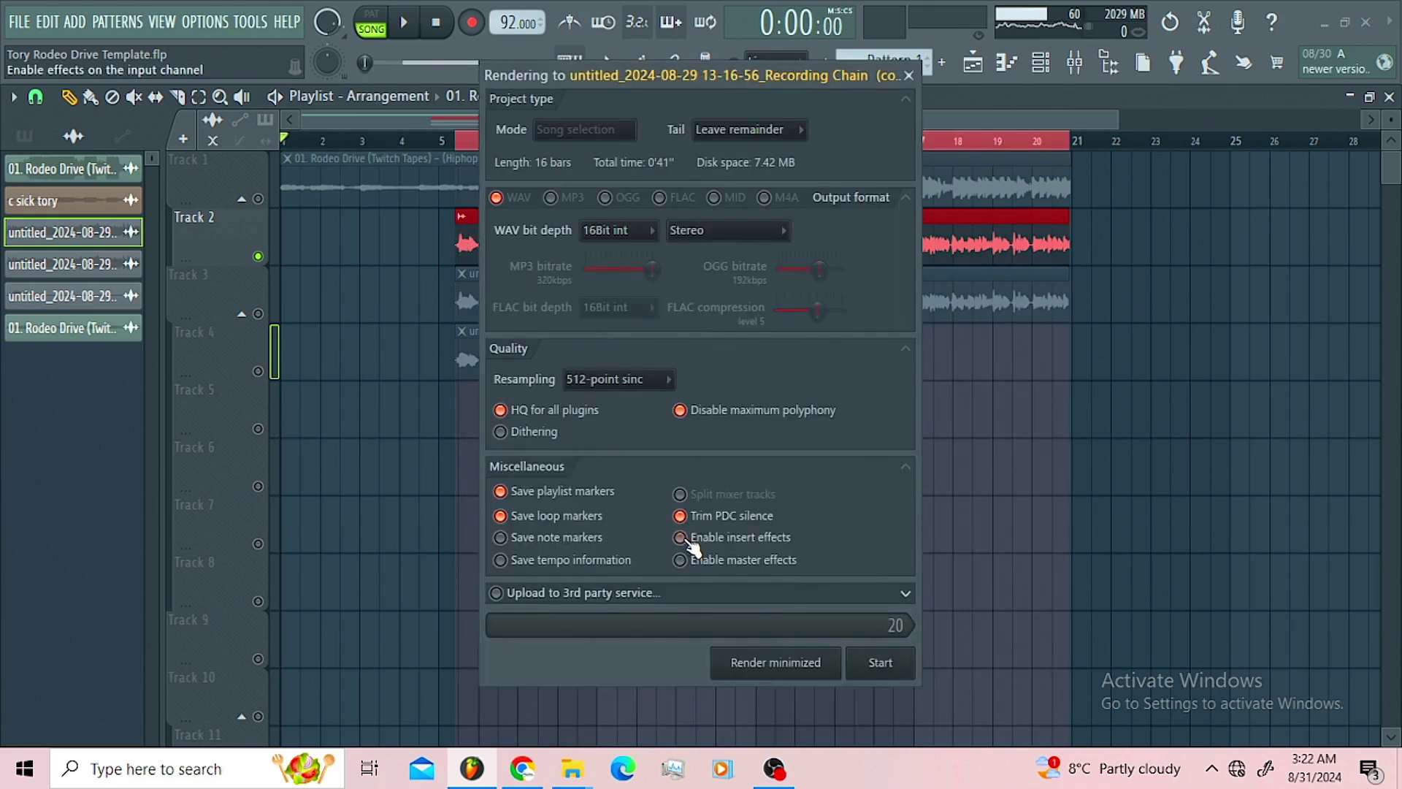
click(901, 668)
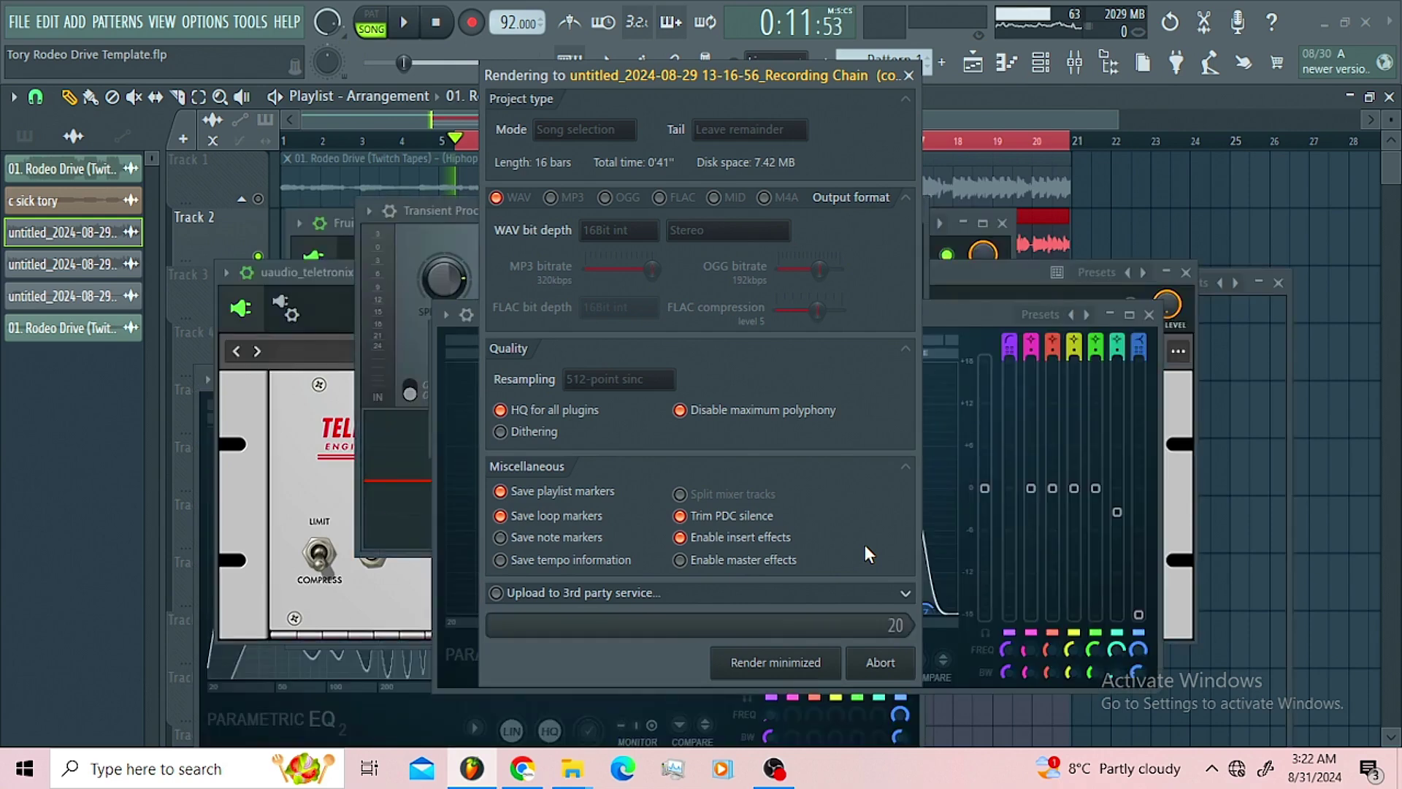
click(939, 118)
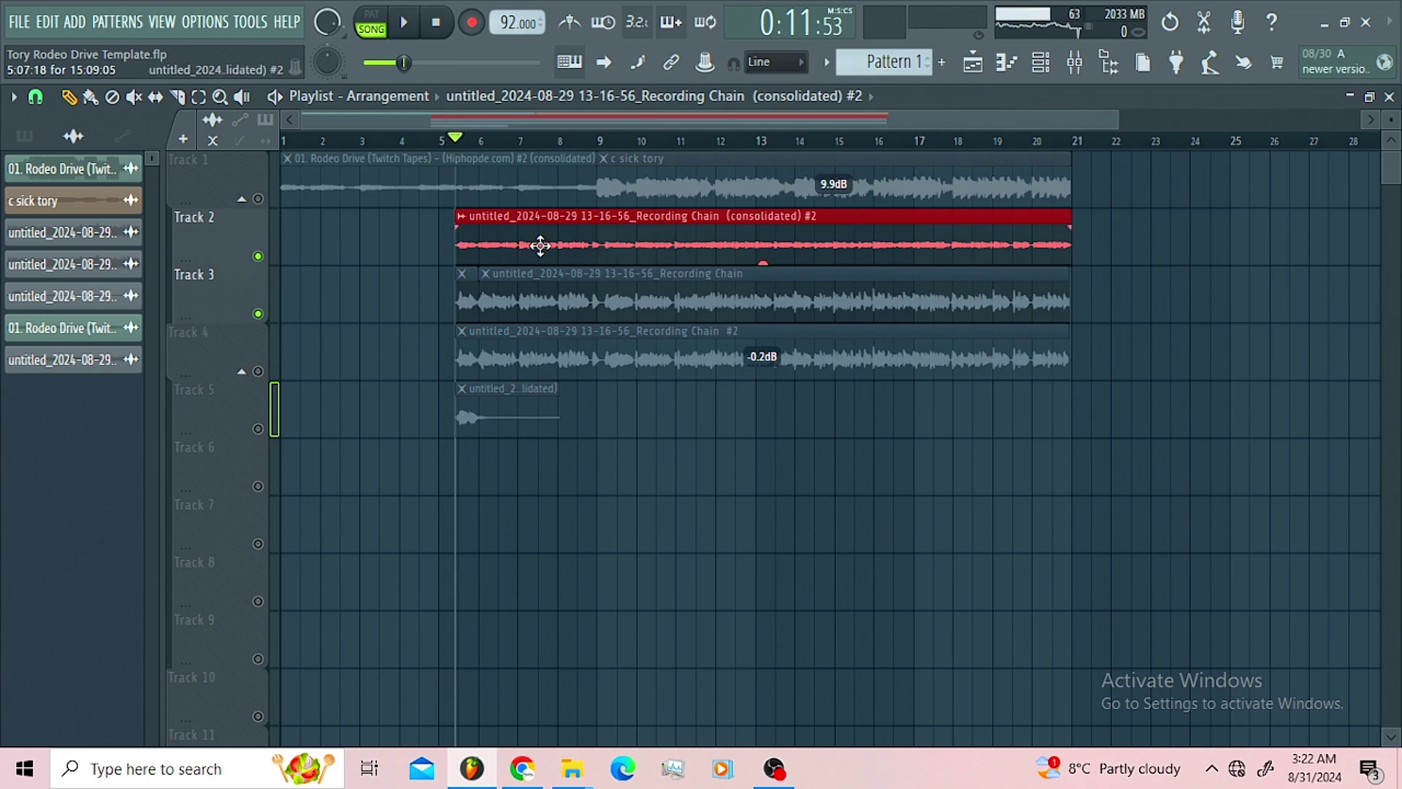
Audition the consolidated vocal clip on Track 2 and open its channel settings.
key(space)
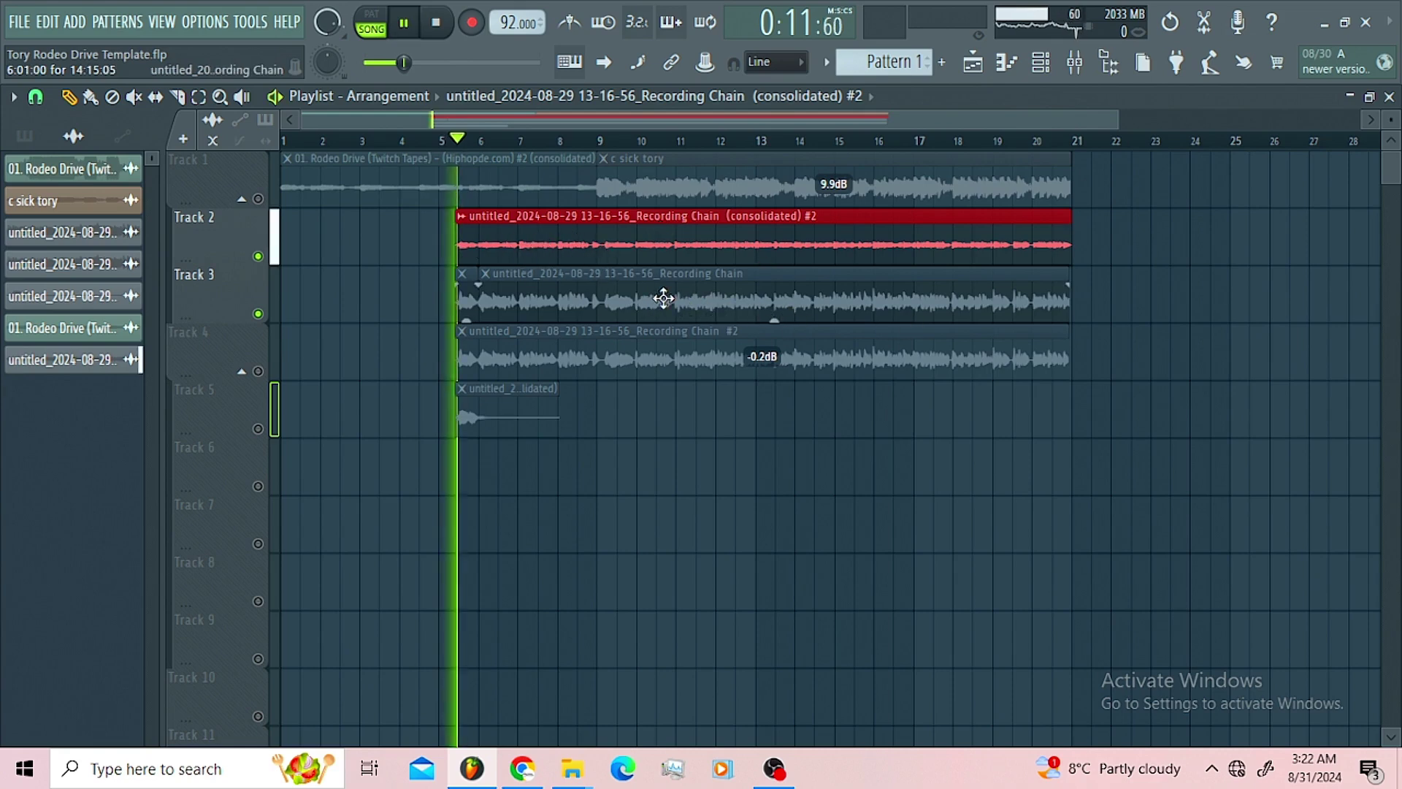
key(space)
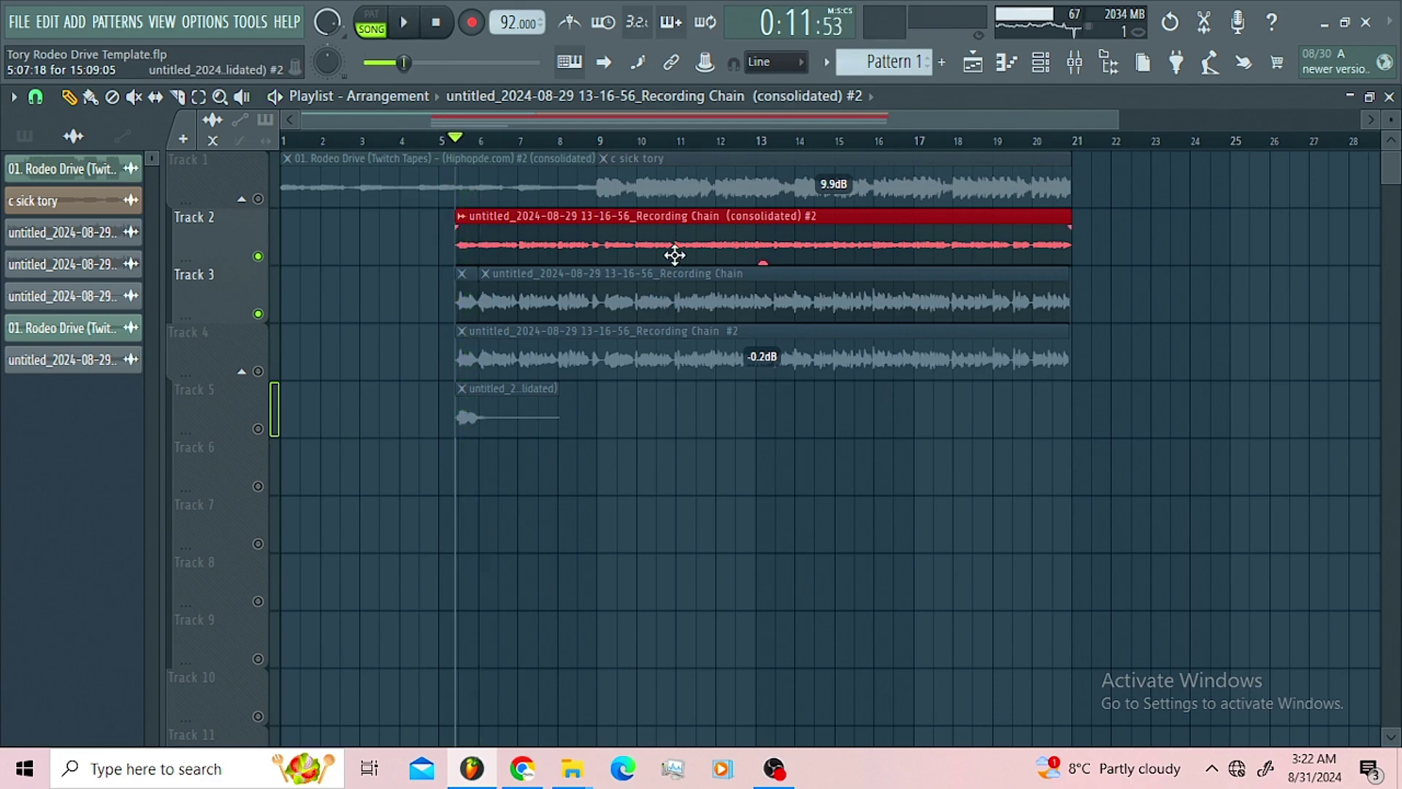
double_click(675, 255)
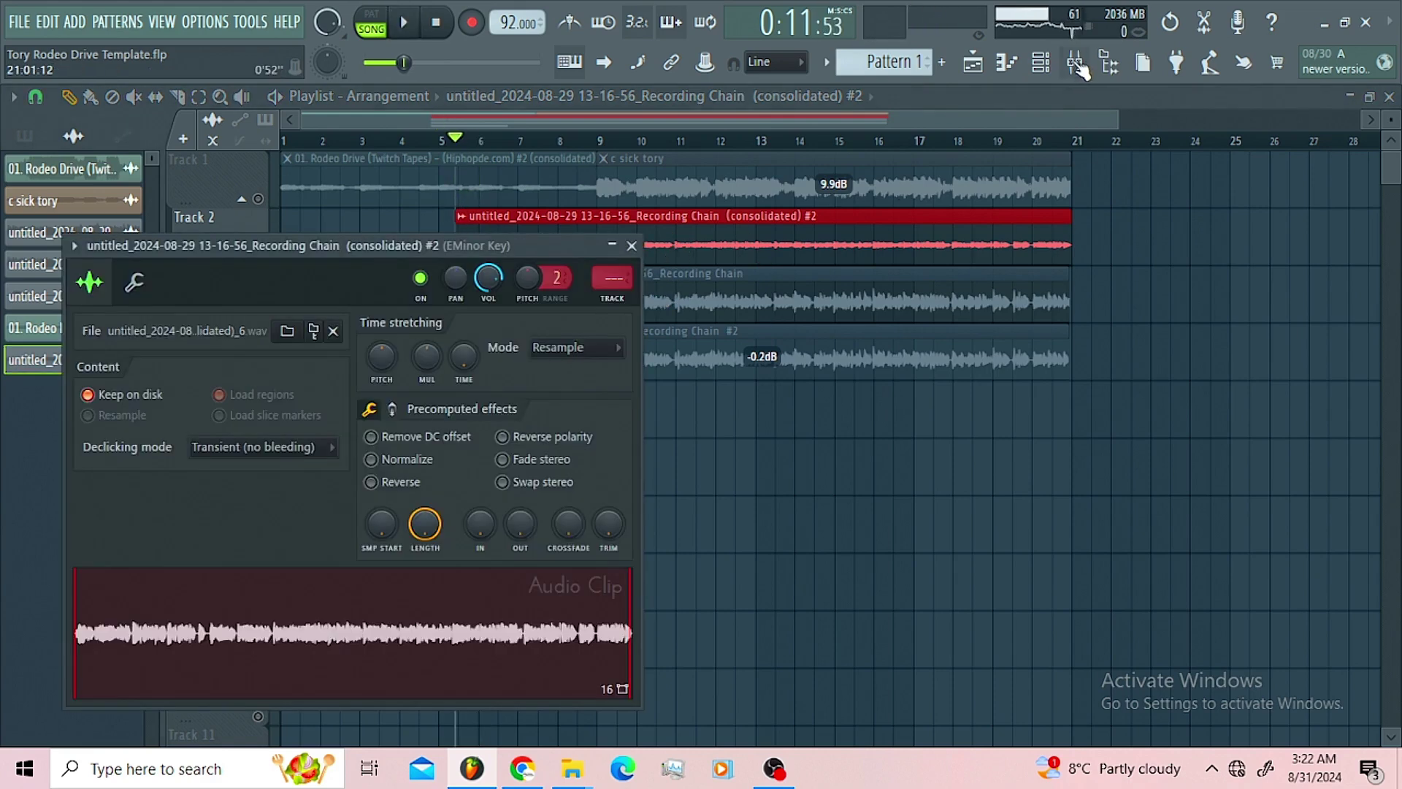
Open the mixer and move the empty Insert 9 track to position 4, directly beside Main Lead.
click(1075, 64)
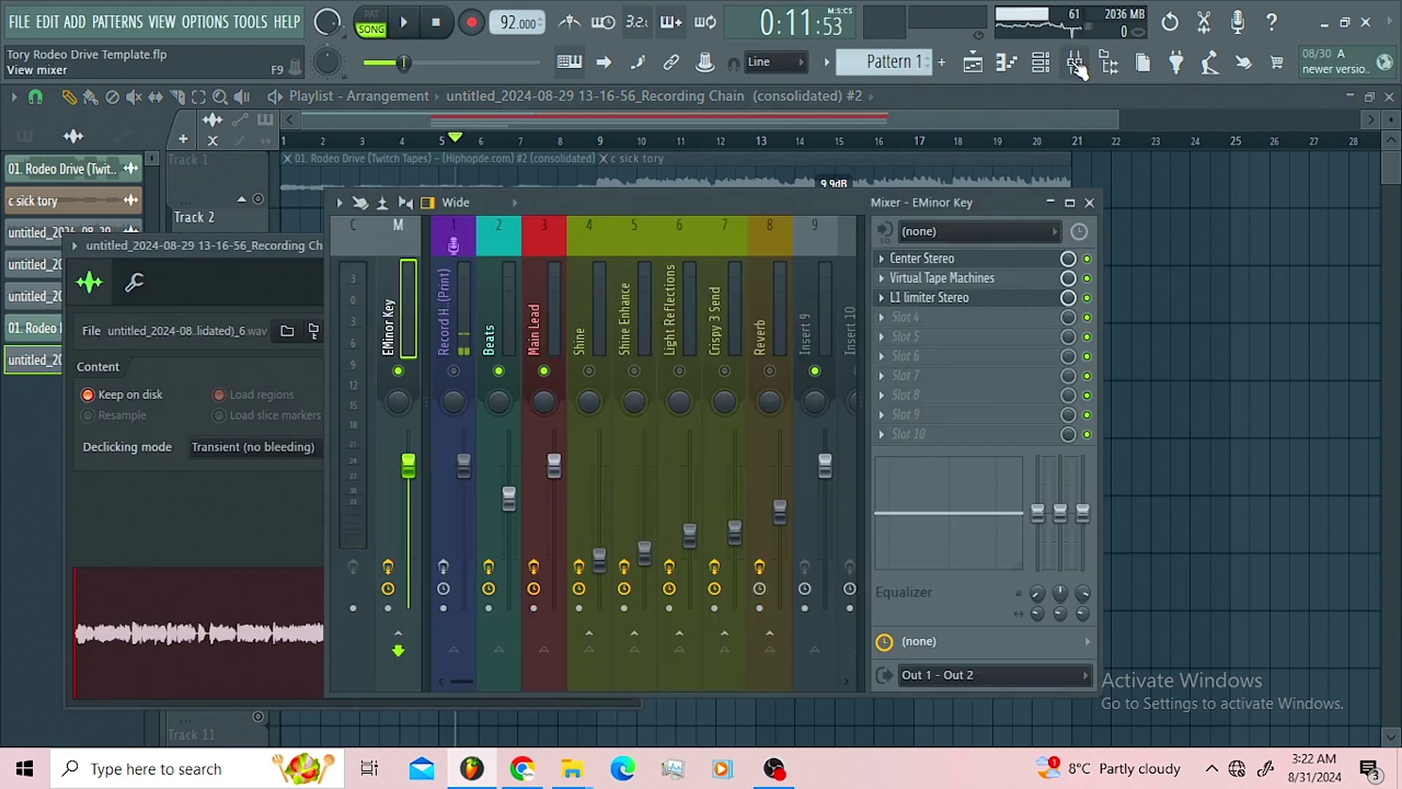
click(816, 330)
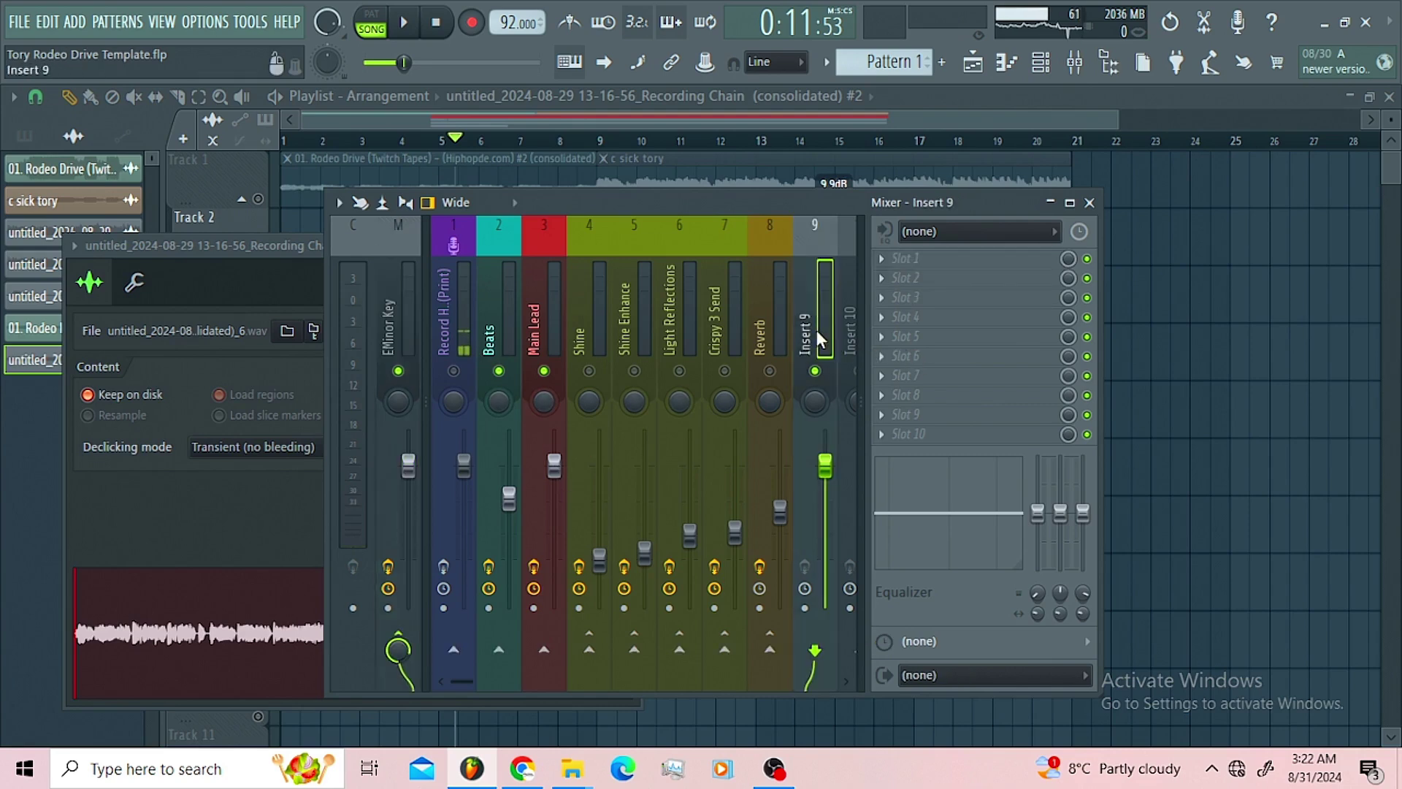
key(alt+Left)
key(alt+Left)
key(alt+Left)
key(alt+Left)
key(alt+Left)
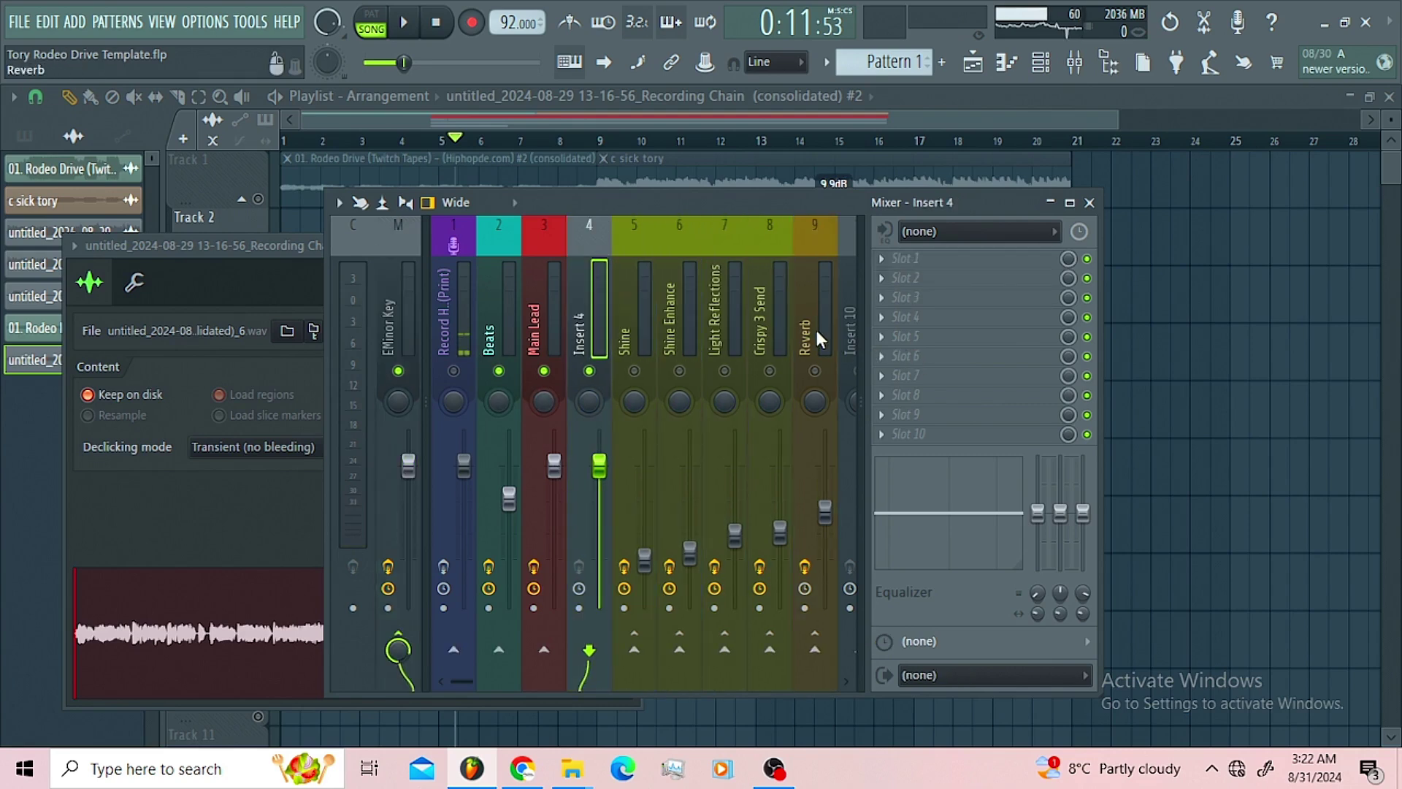
Disable the effect slots on the Main Lead and Beats tracks, and route the consolidated clip's channel to Insert 4.
click(534, 568)
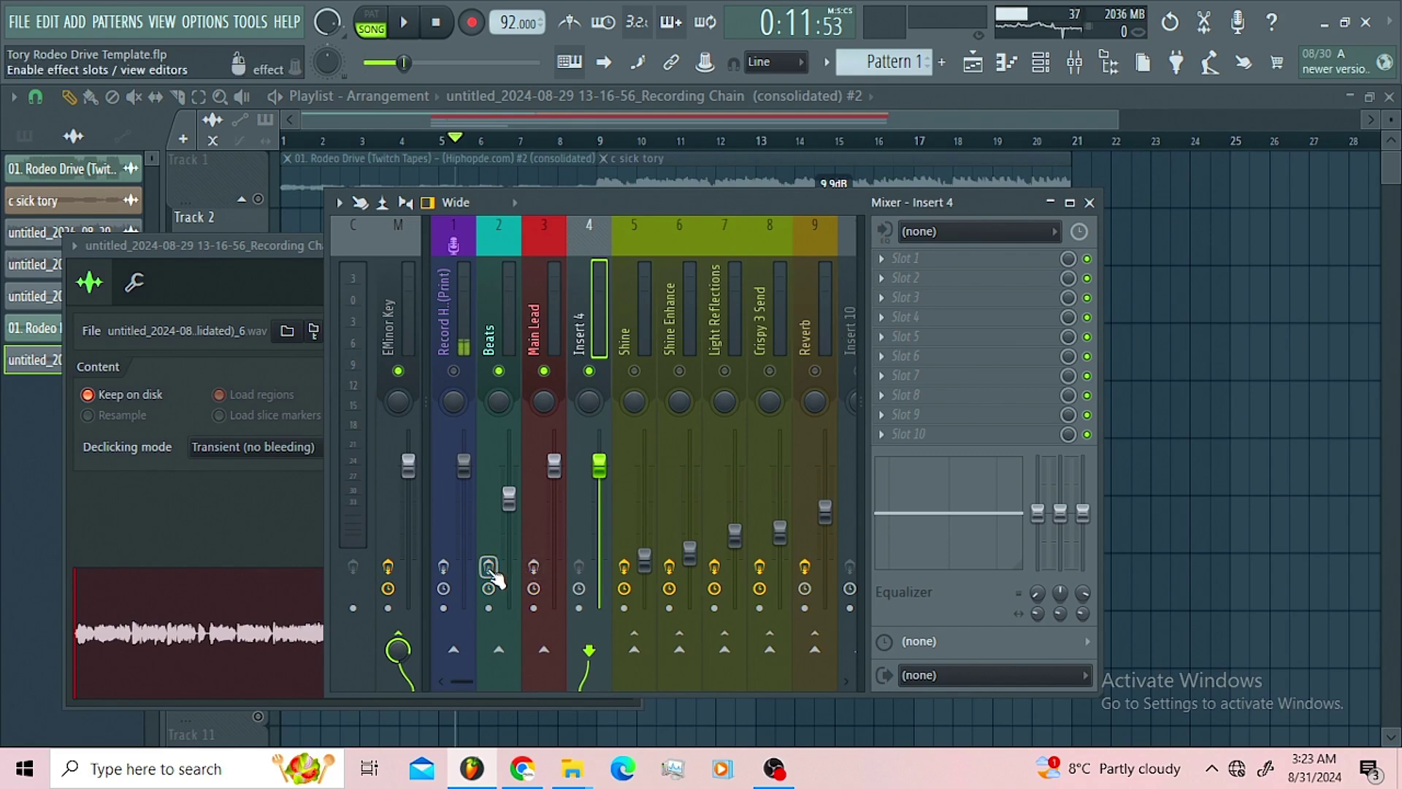
right_click(581, 327)
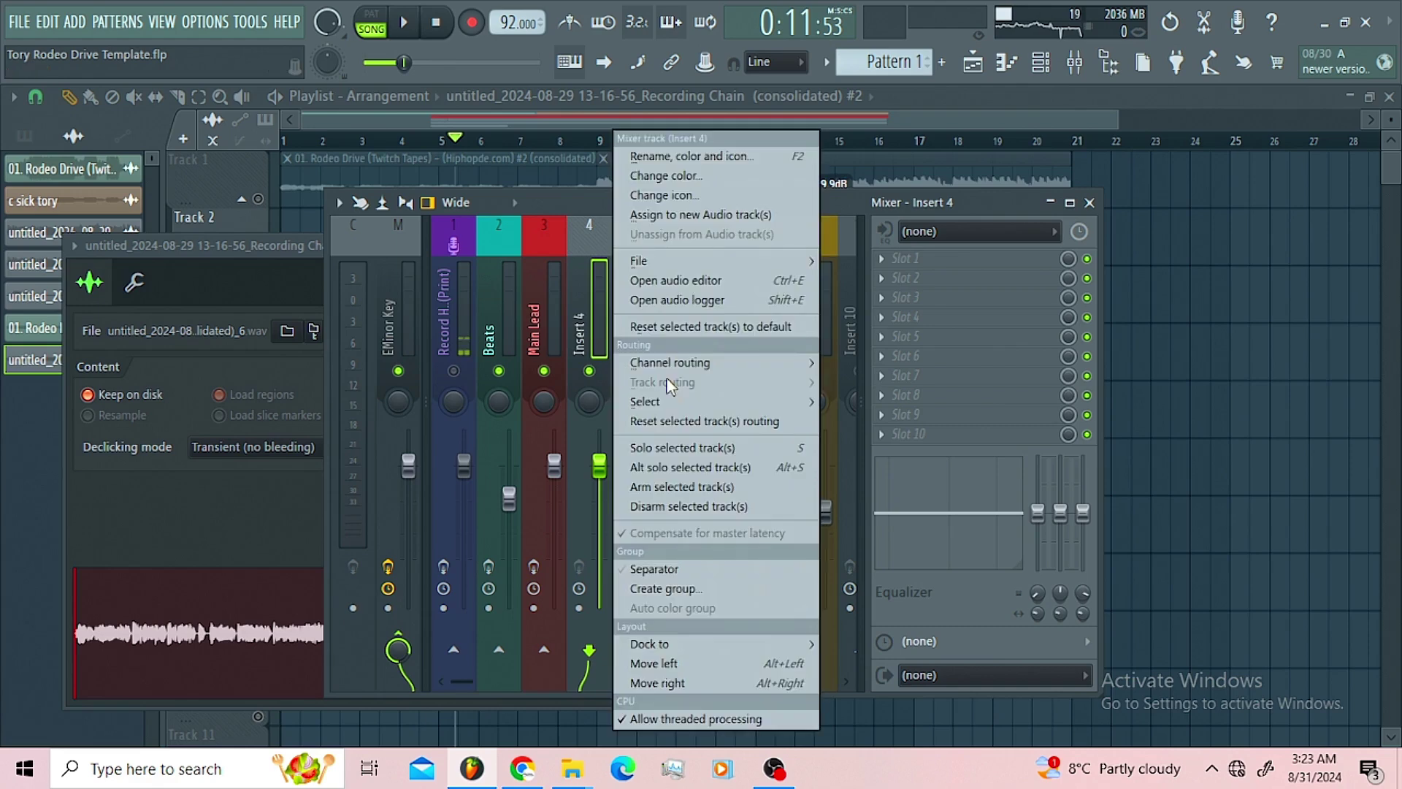
mouse_move(642, 363)
click(909, 367)
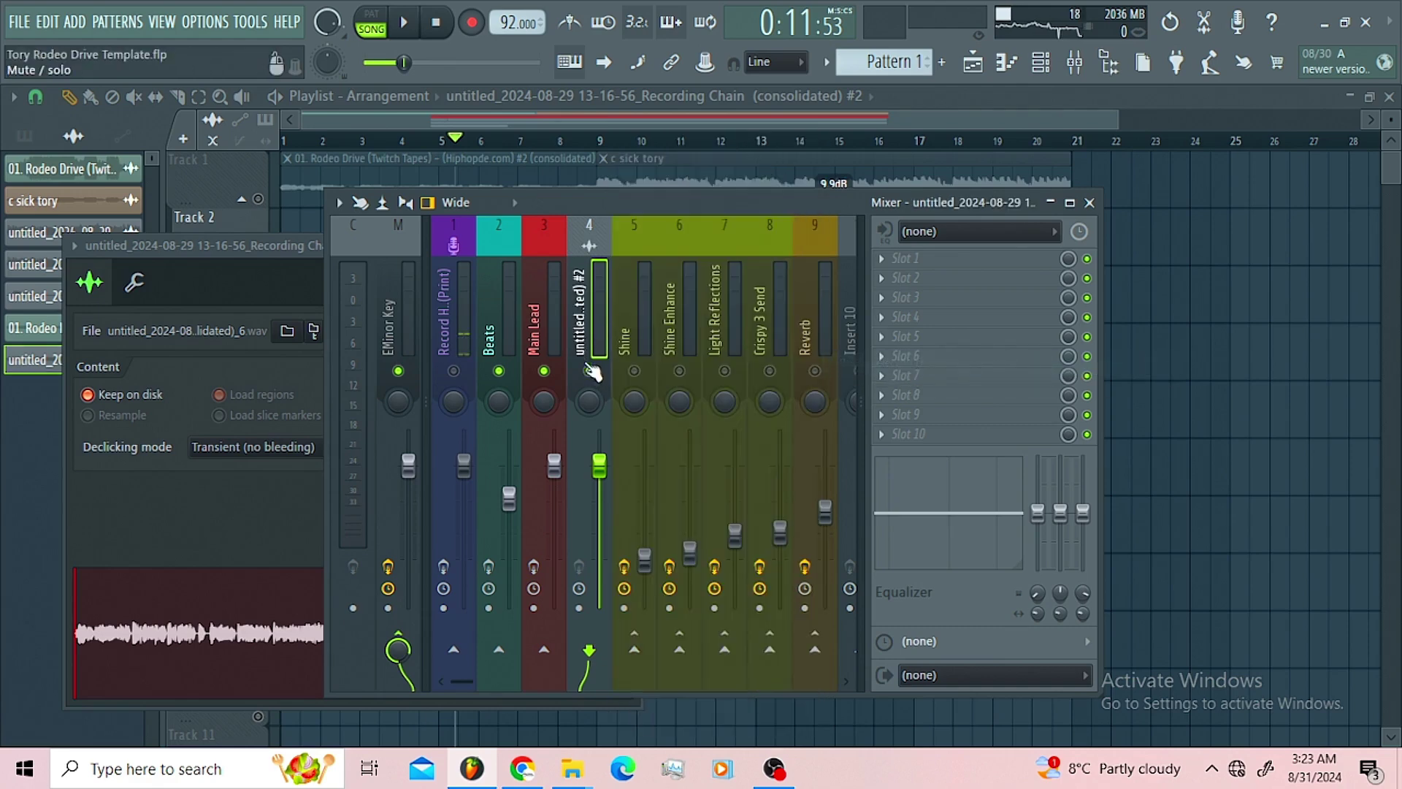
Rename mixer track 4 as "Main Lead Mixed" and give it a blue color.
right_click(586, 327)
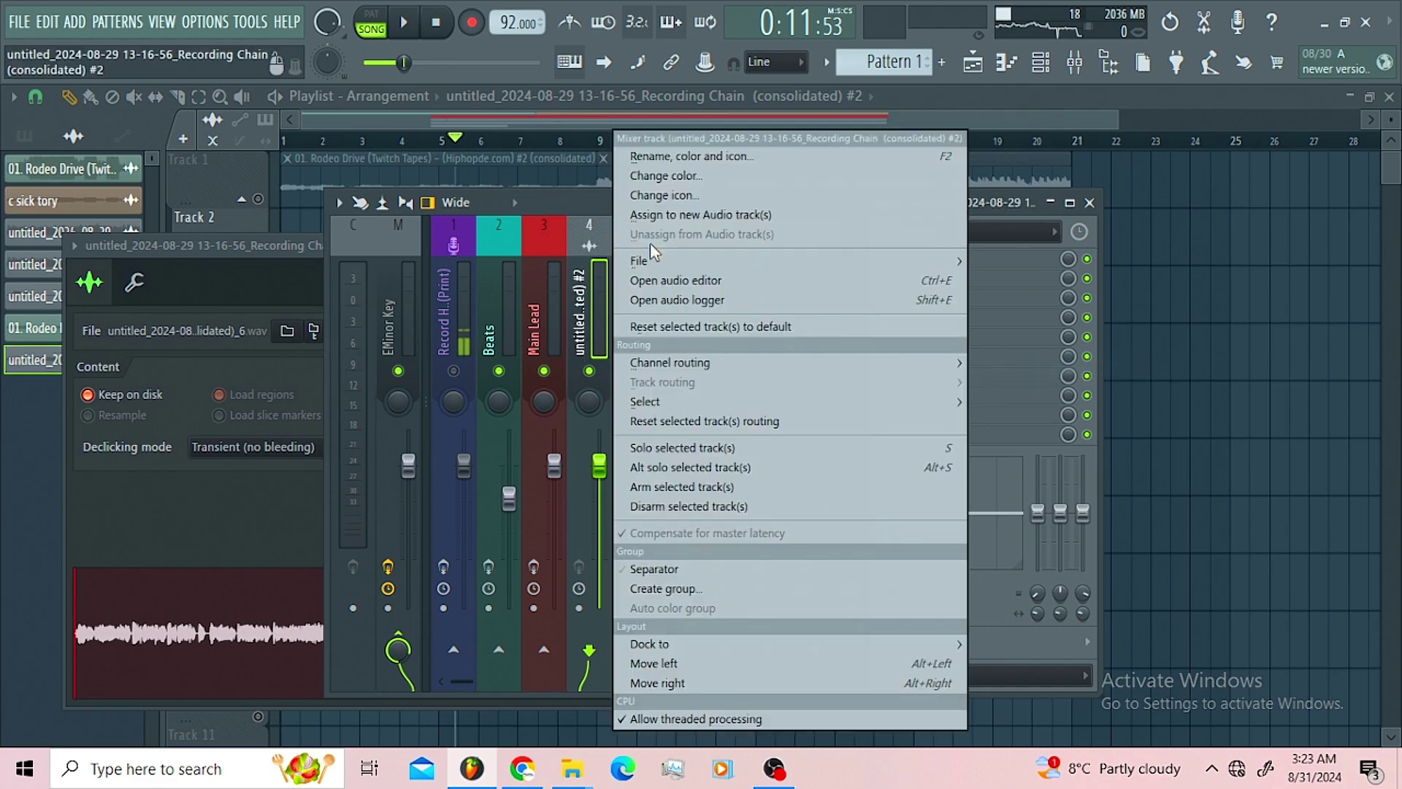
click(661, 163)
key(BackSpace)
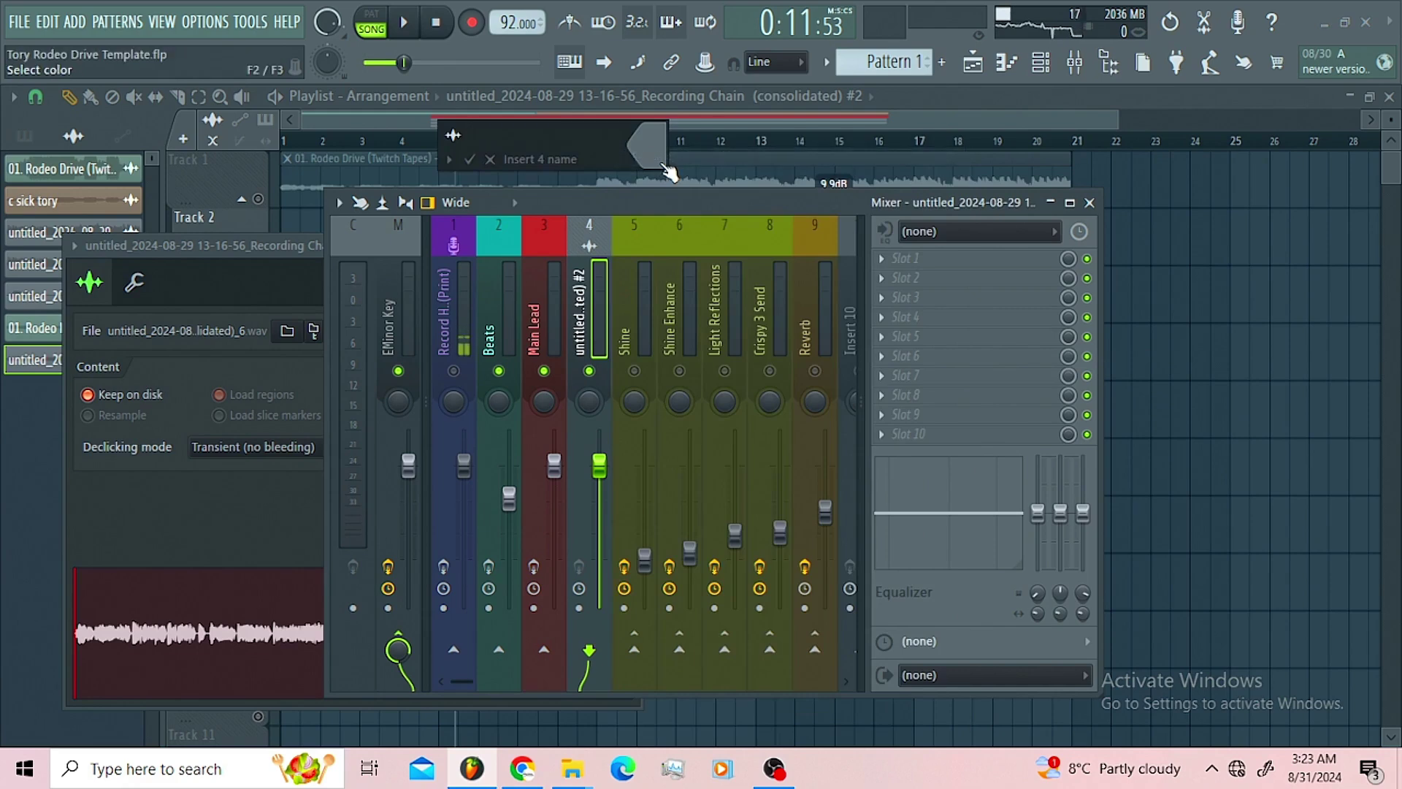
text(Ma)
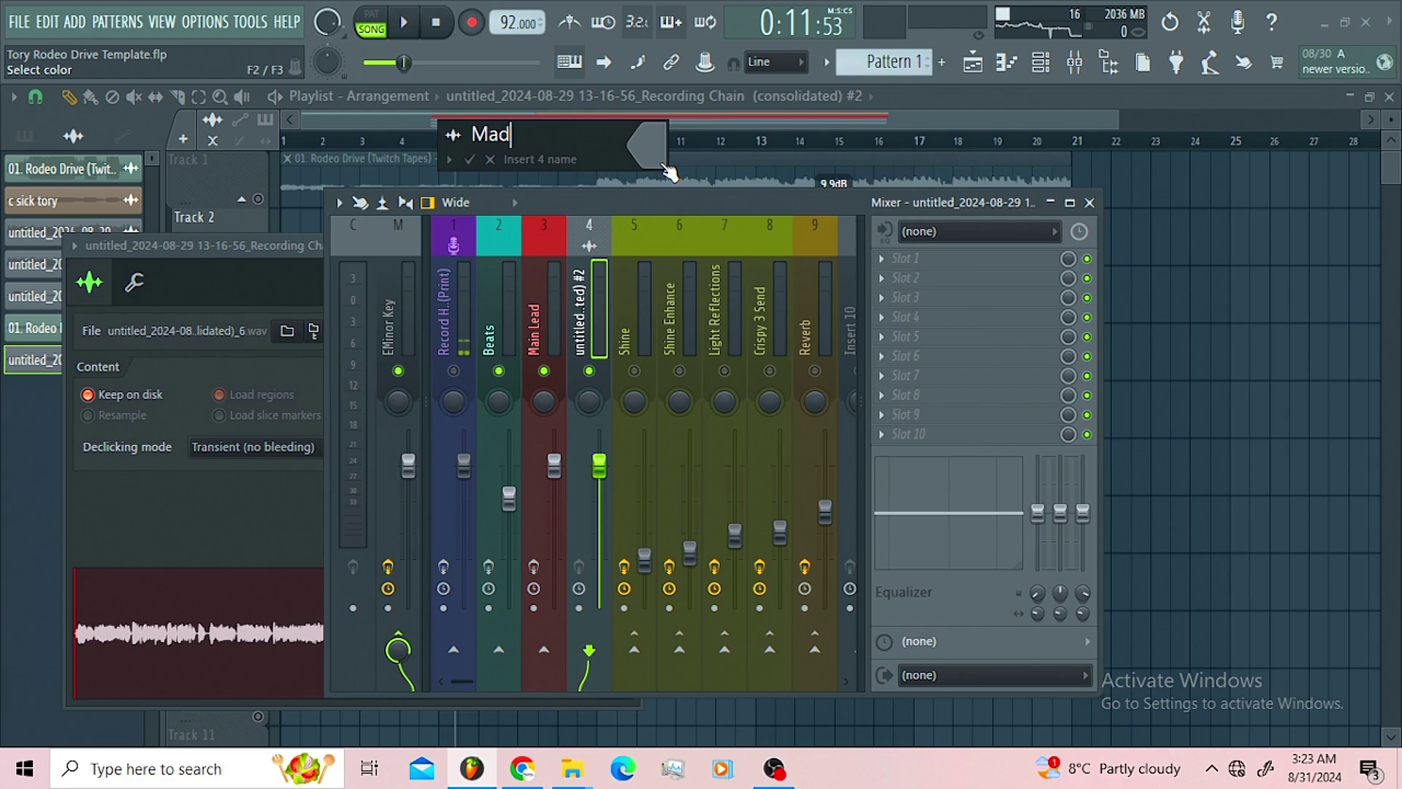
text(in Lead )
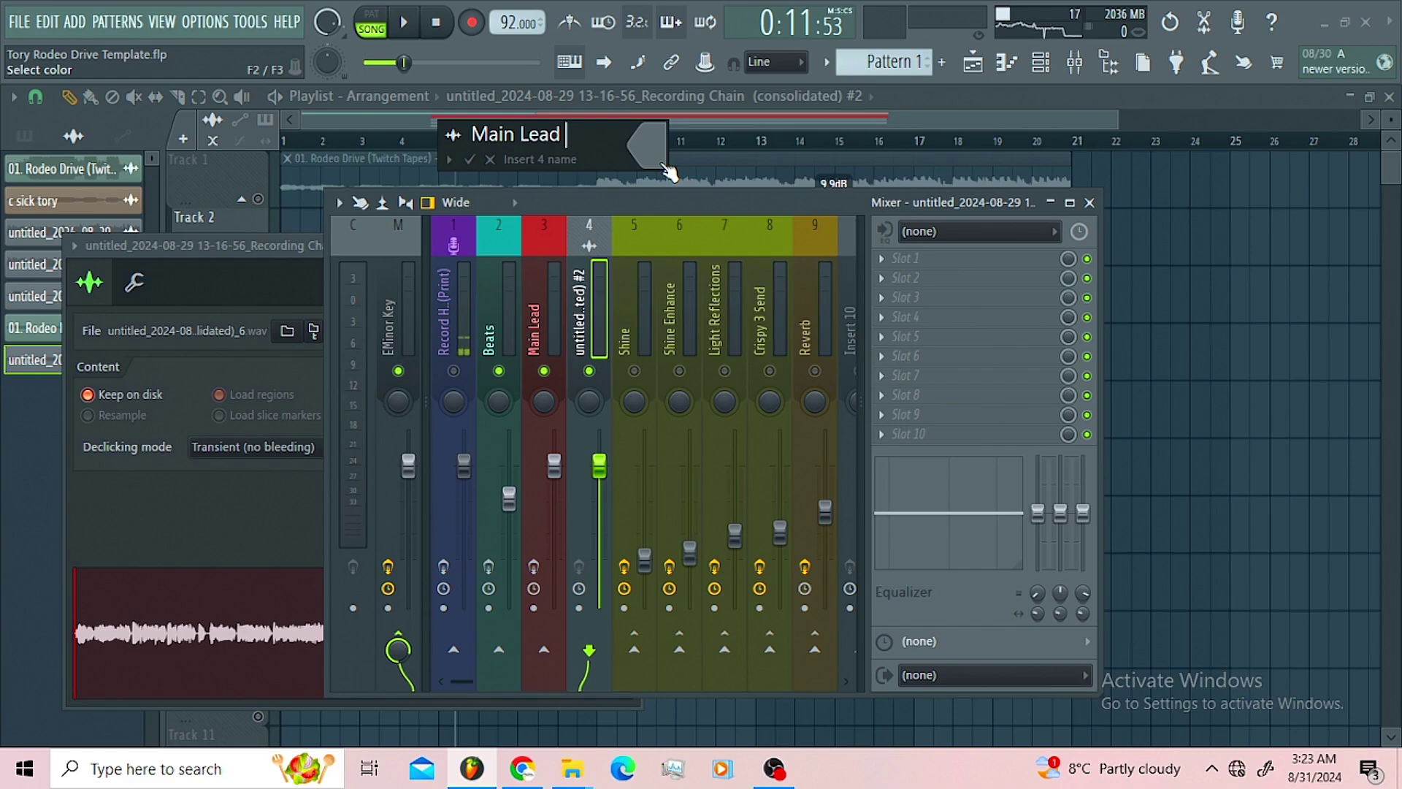
text(Mixed)
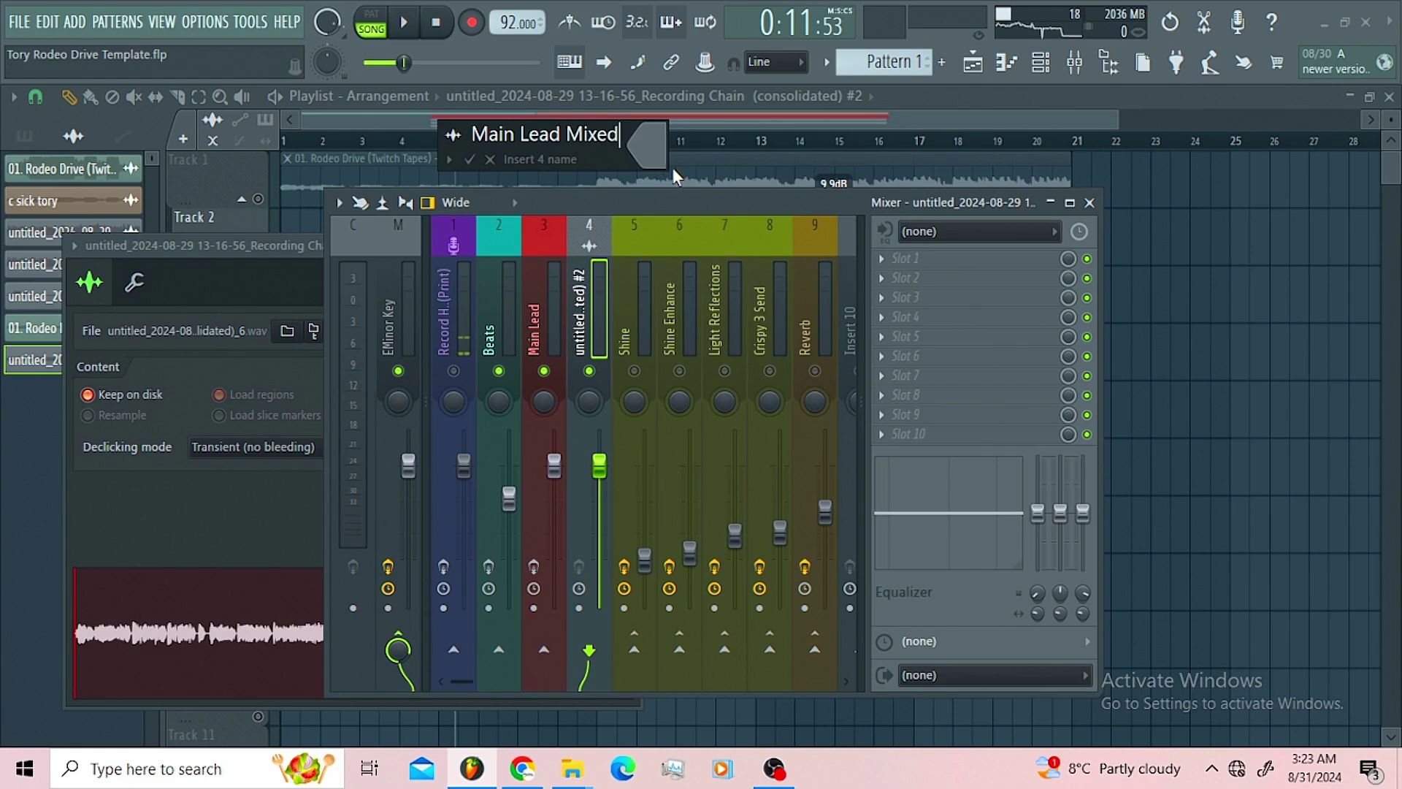
click(645, 144)
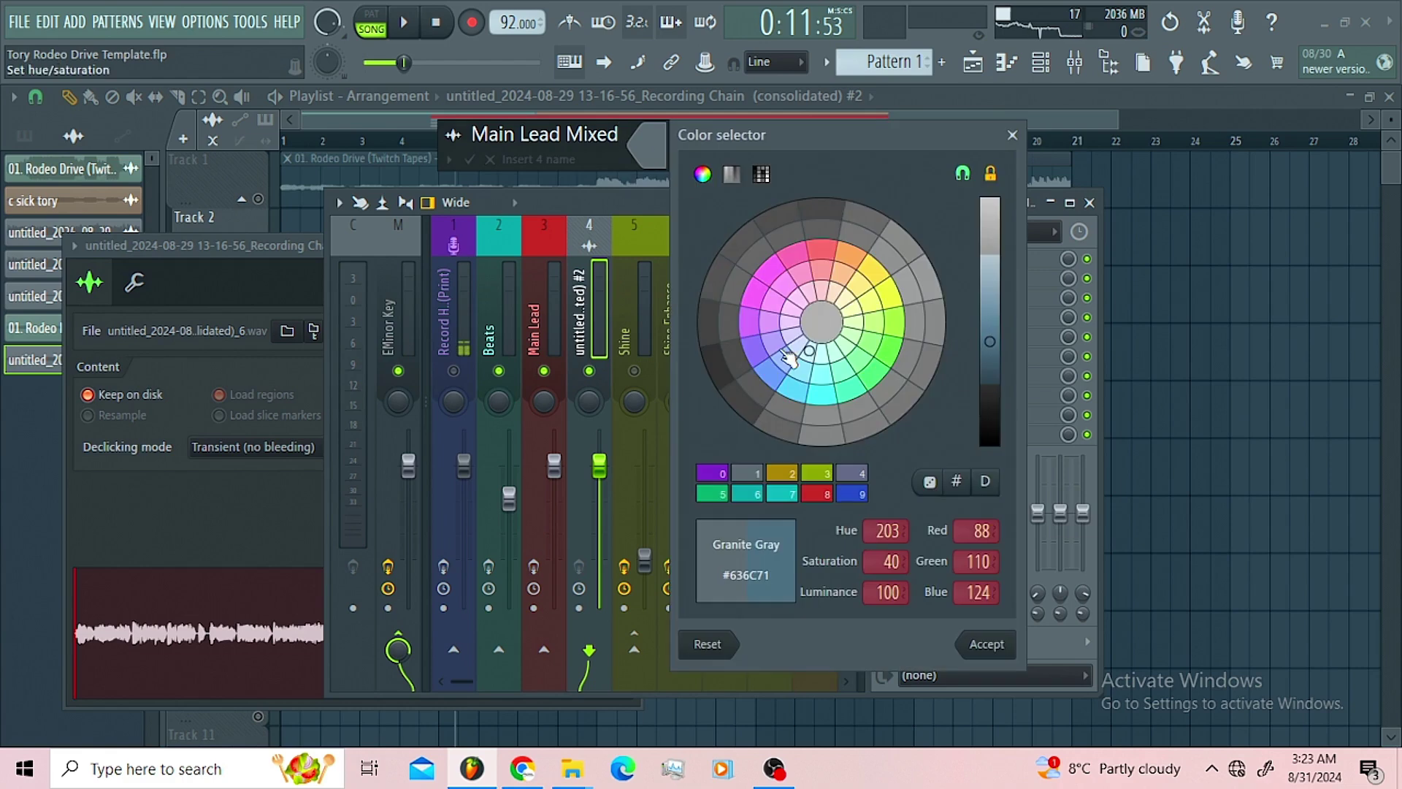
click(781, 385)
key(Return)
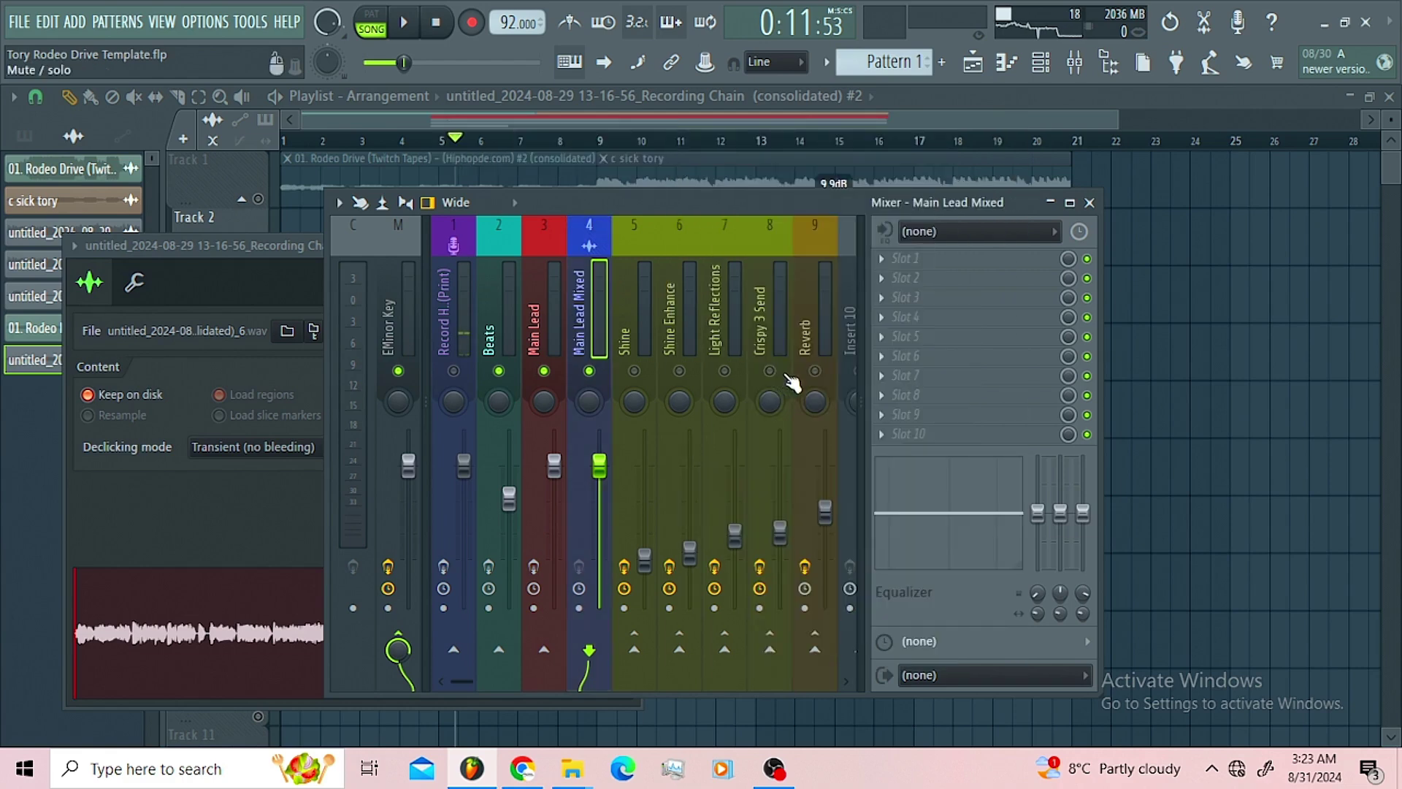
Send the Main Lead Mixed track to Shine, Shine Enhance, Light Reflections, Crispy 3 Send and Reverb, matching Main Lead's sends.
click(529, 292)
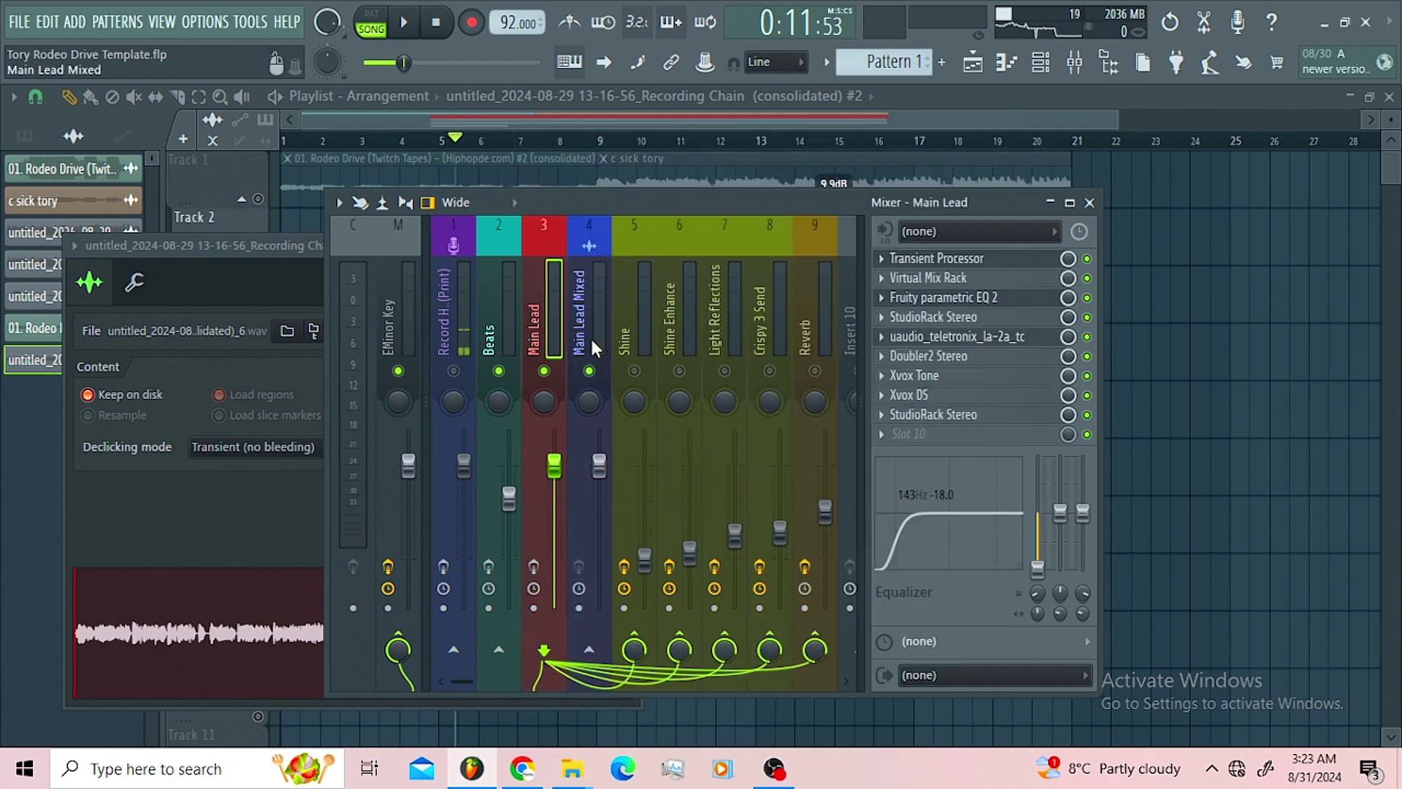
click(590, 337)
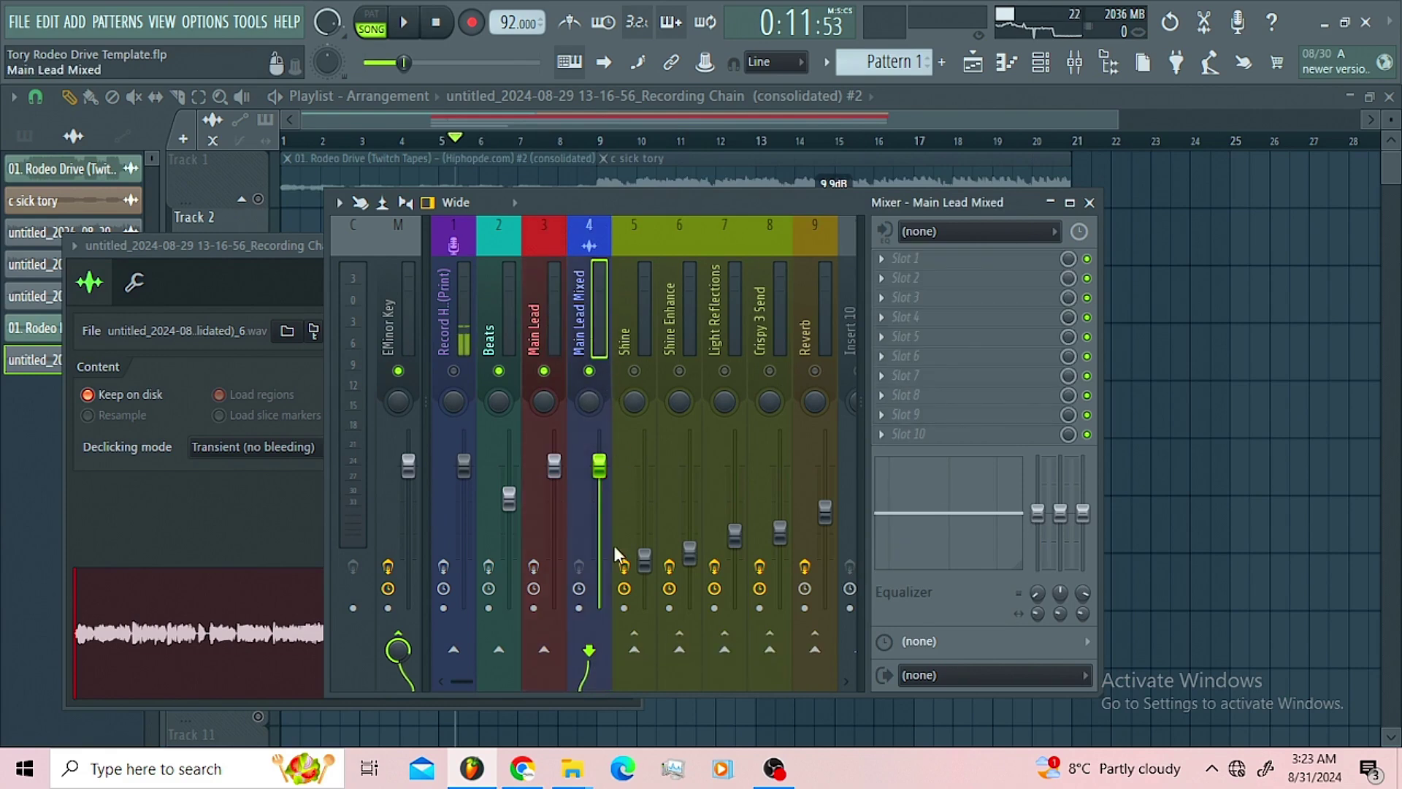
click(634, 649)
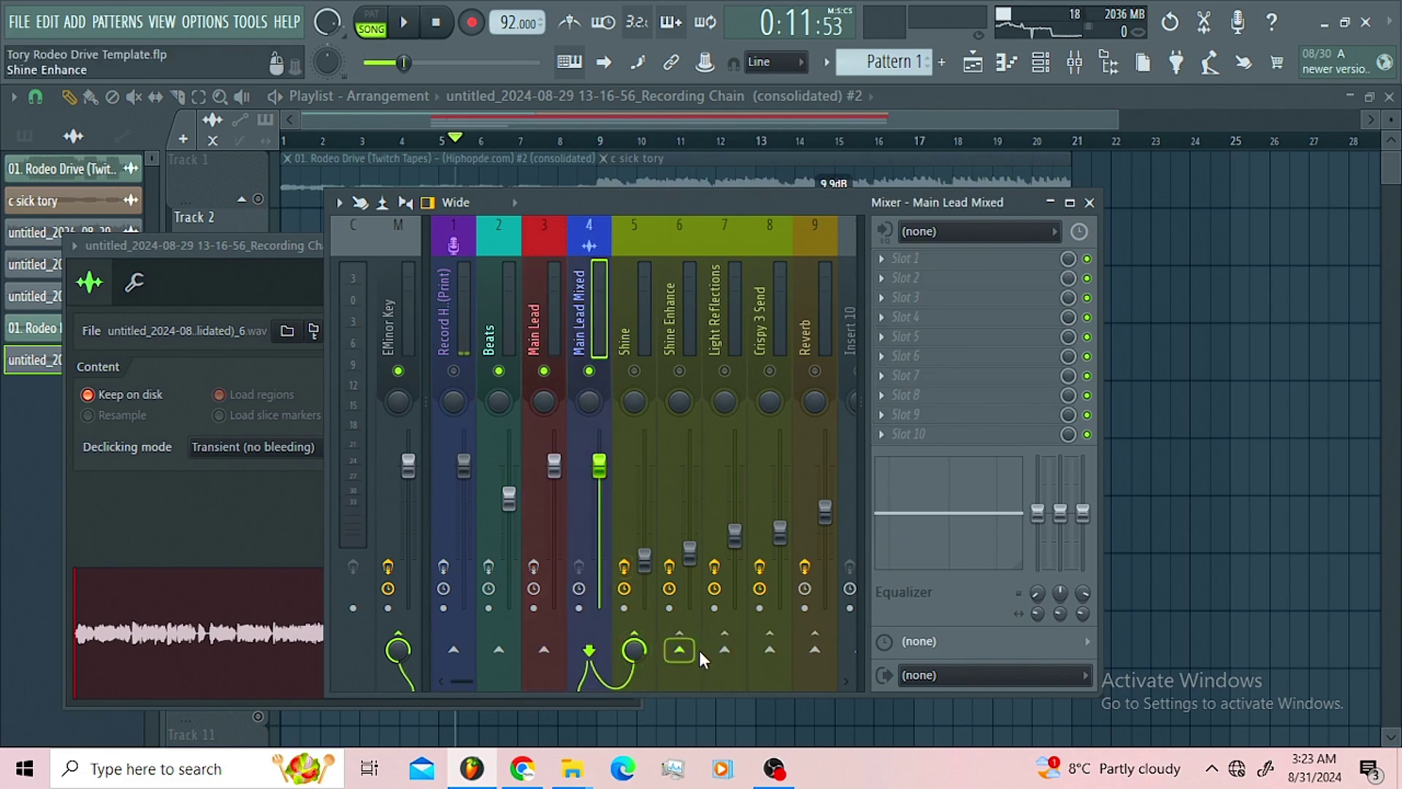
click(679, 649)
click(730, 657)
click(774, 656)
click(823, 657)
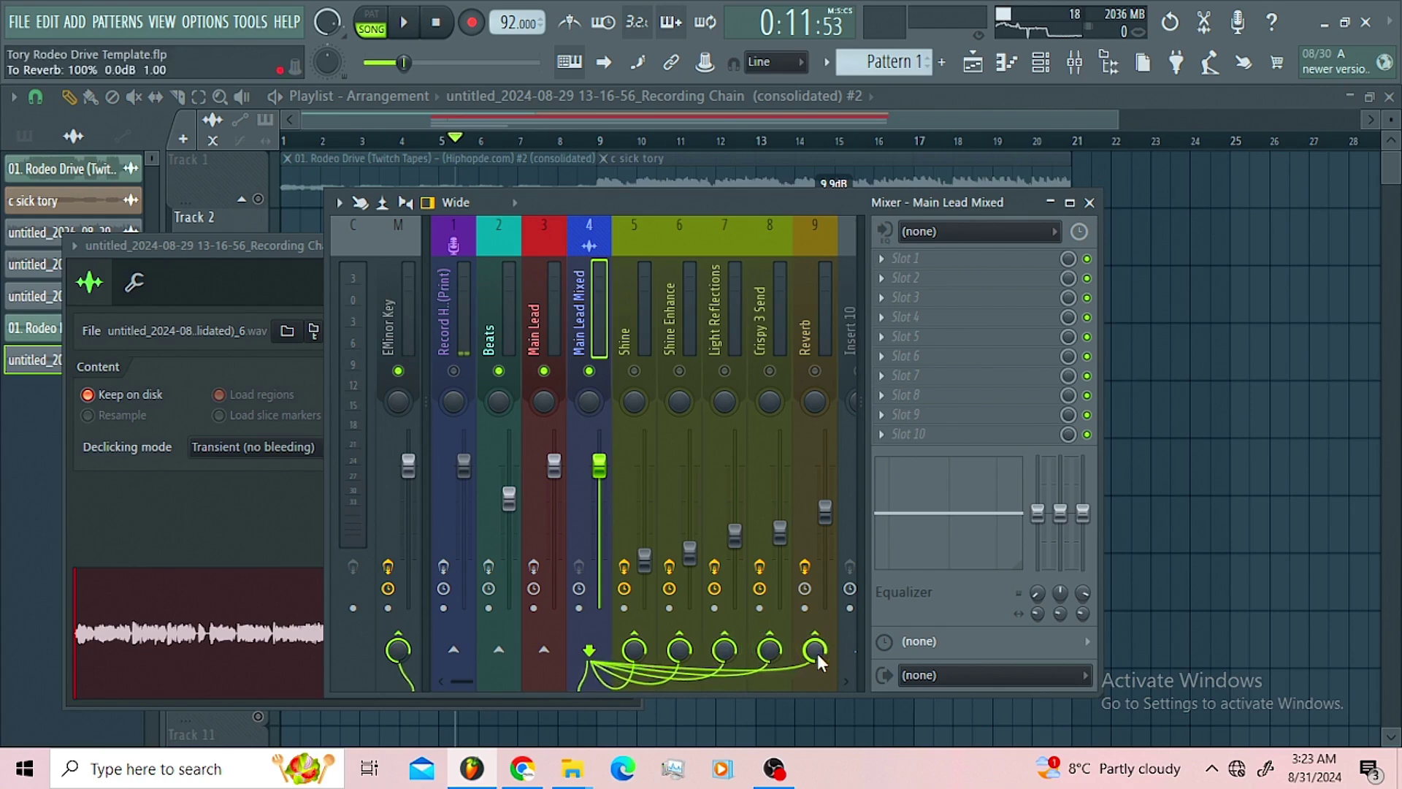
Unmute the Shine track and review the settings of its Fruity Reeverb 2 and Fruity parametric EQ 2.
click(635, 371)
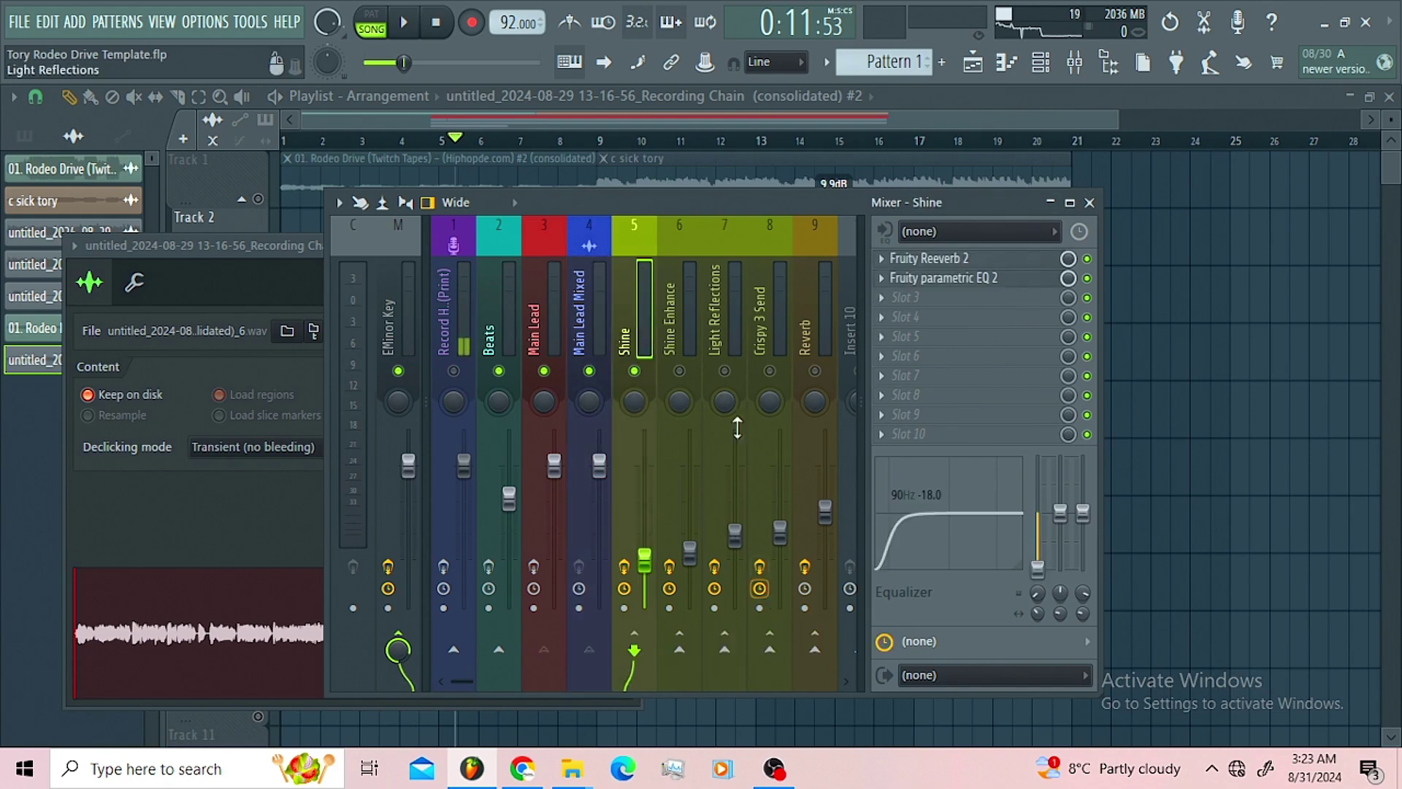
click(970, 262)
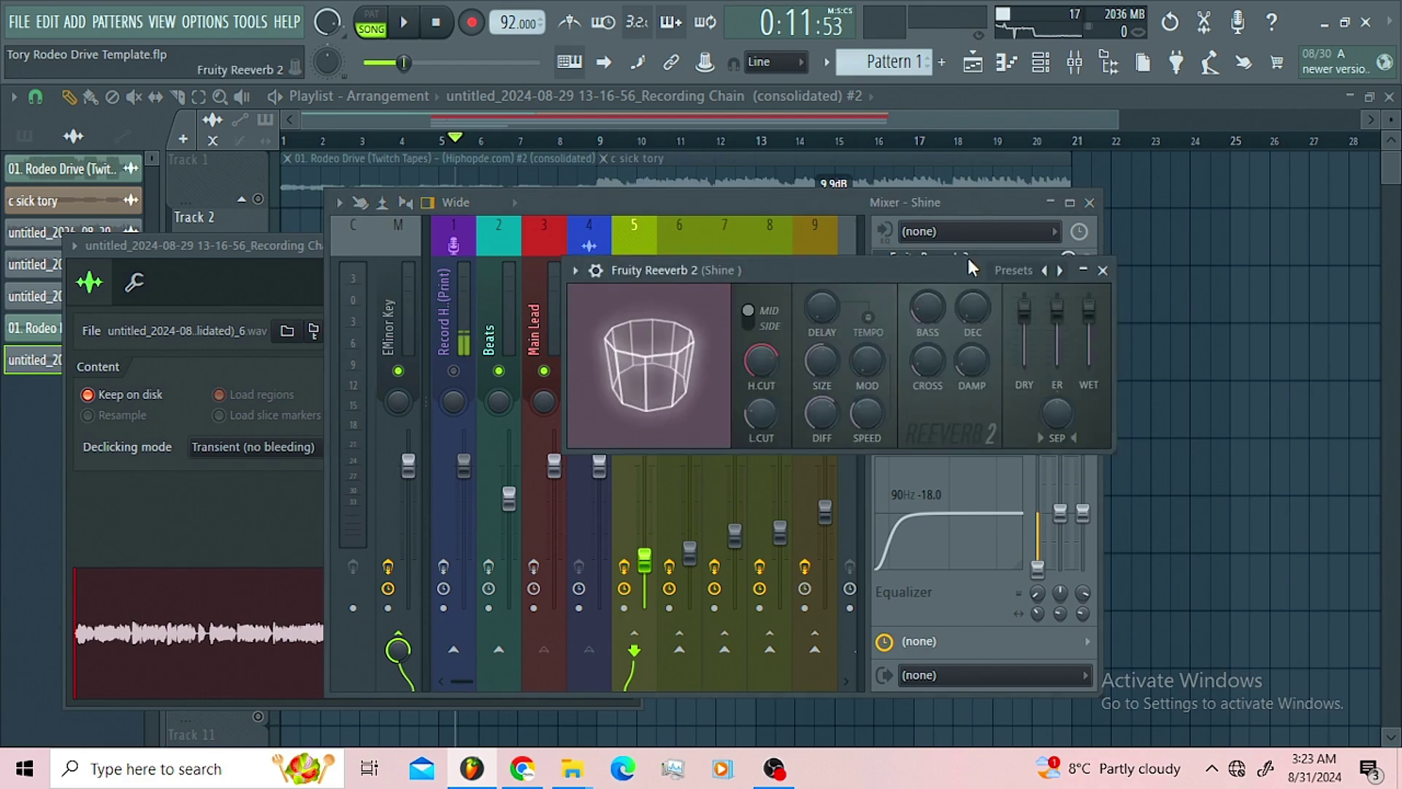
drag(804, 267, 782, 267)
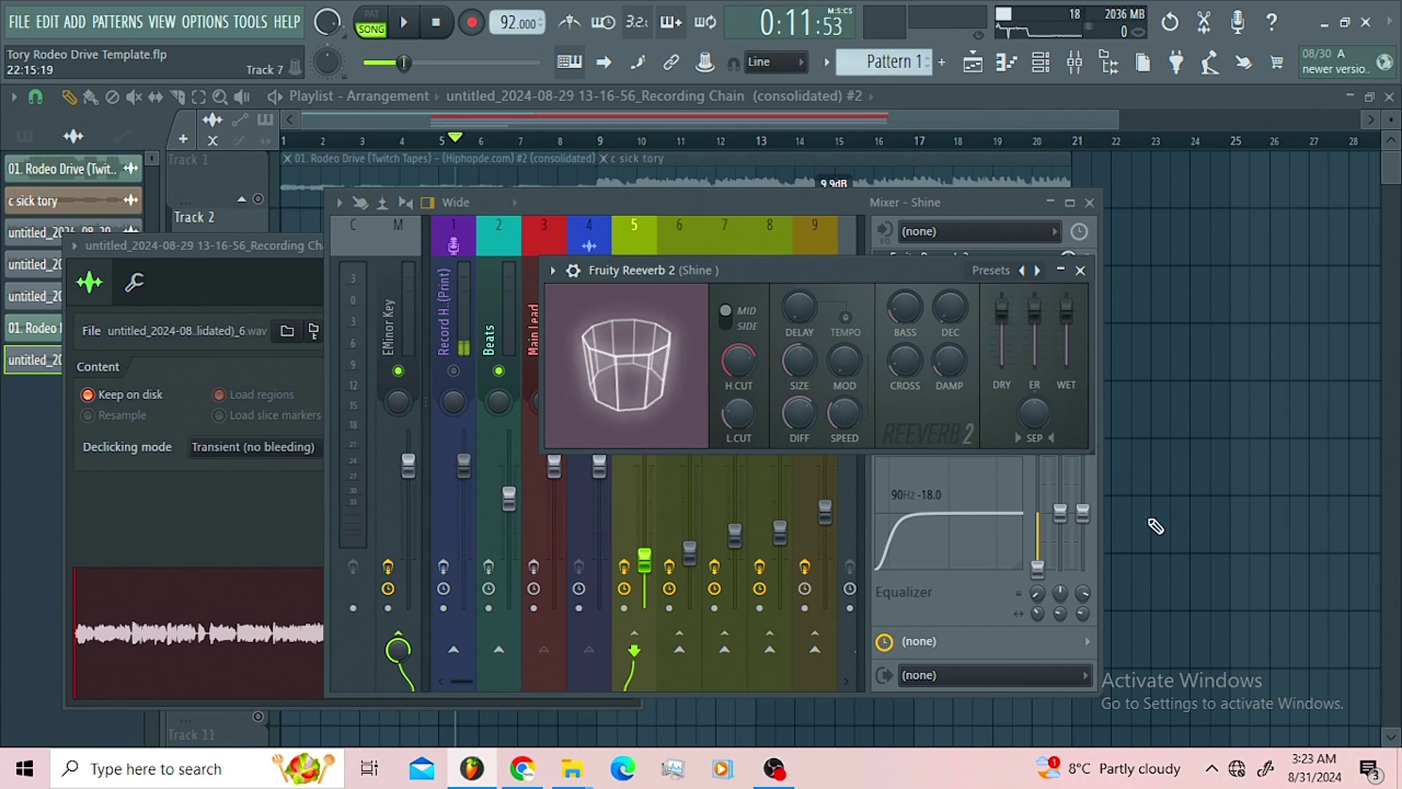
click(828, 197)
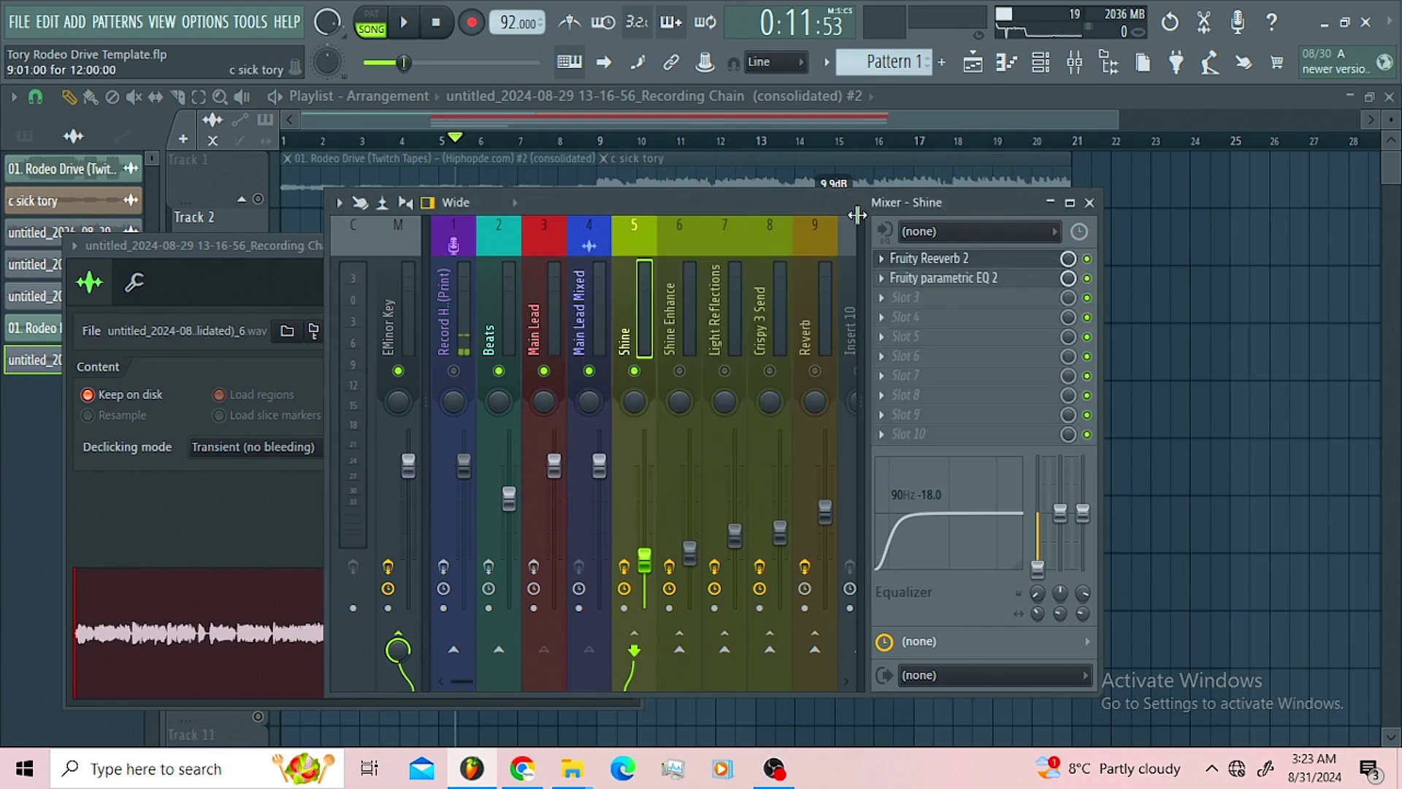
click(1008, 280)
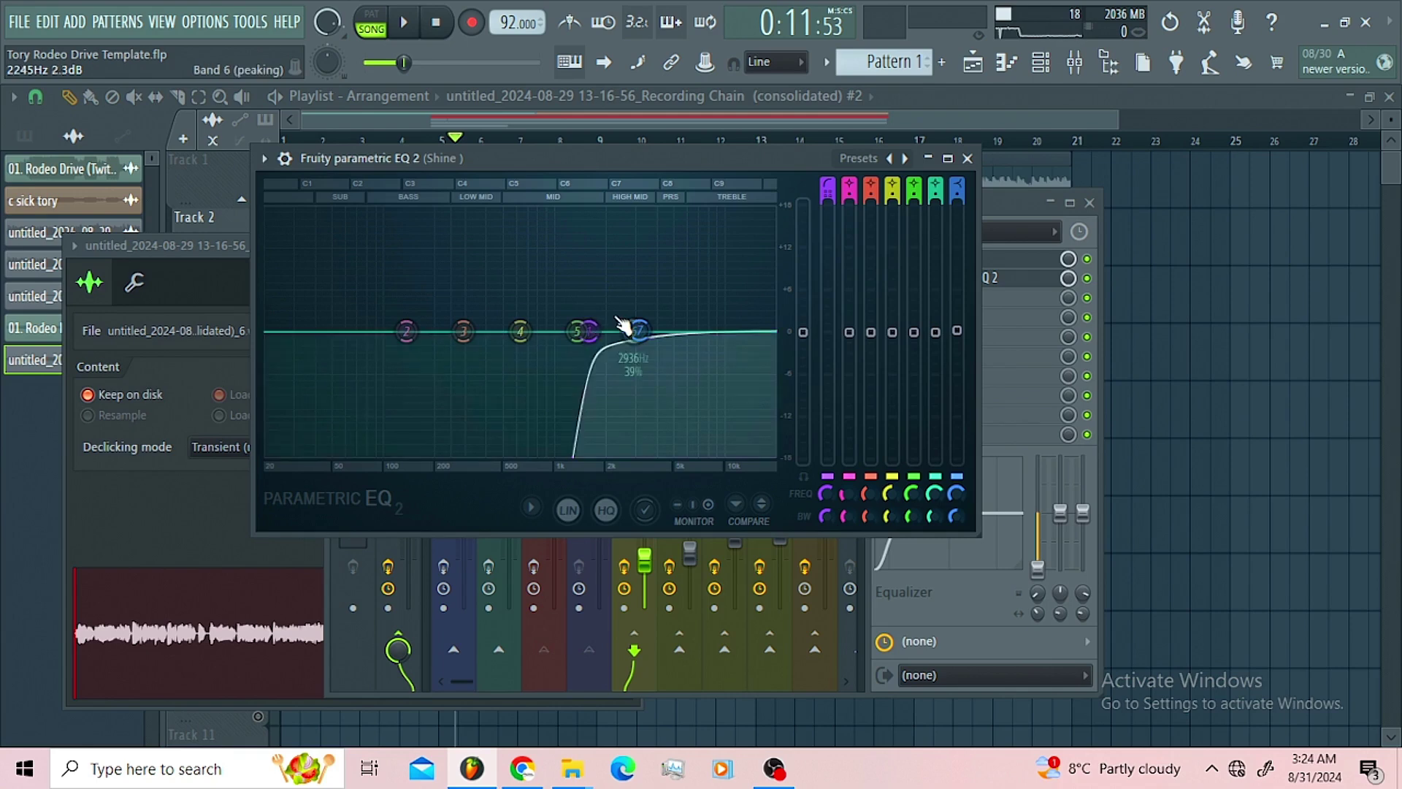
click(968, 158)
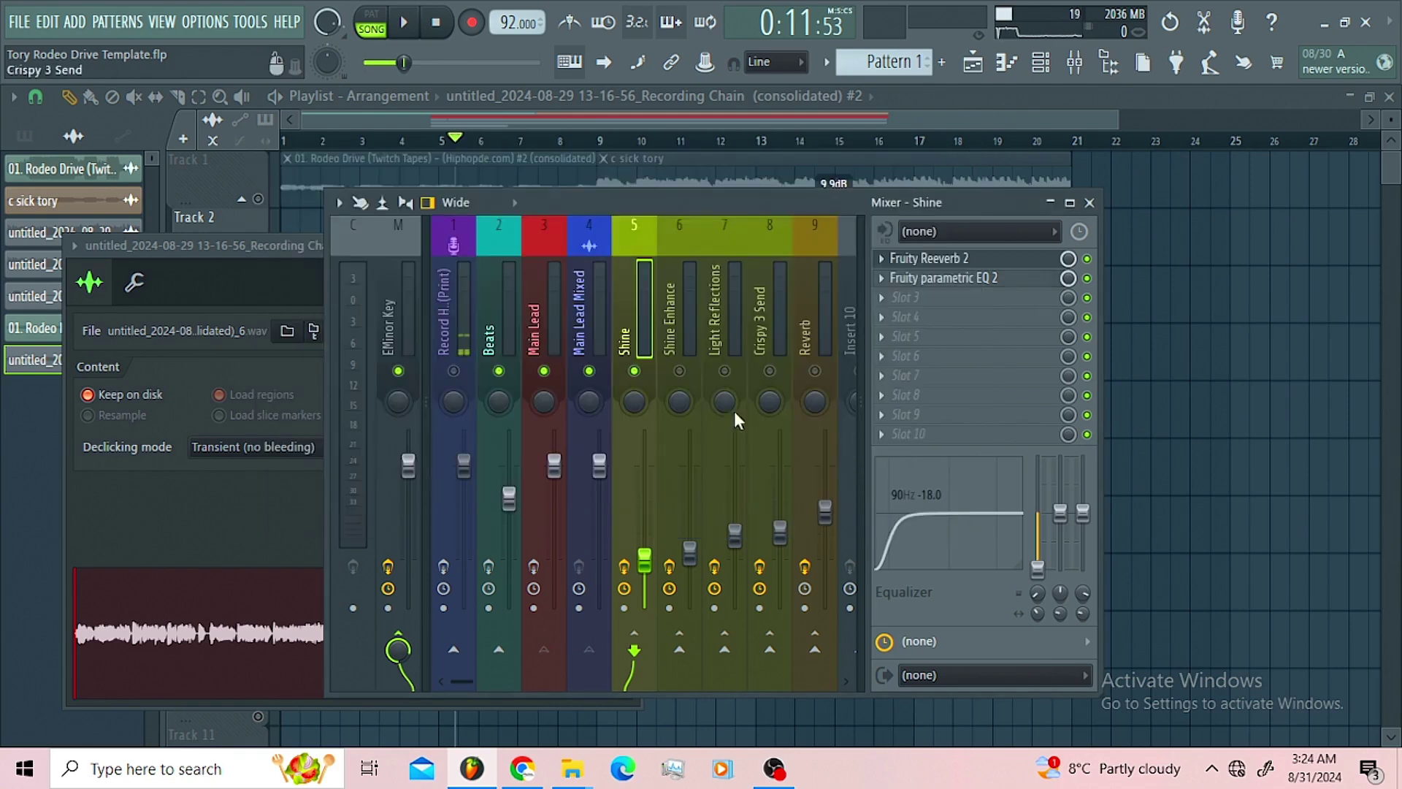
Copy the Shine track's volume value, and audition the vocal with Shine raised to 89% and 75%.
right_click(649, 566)
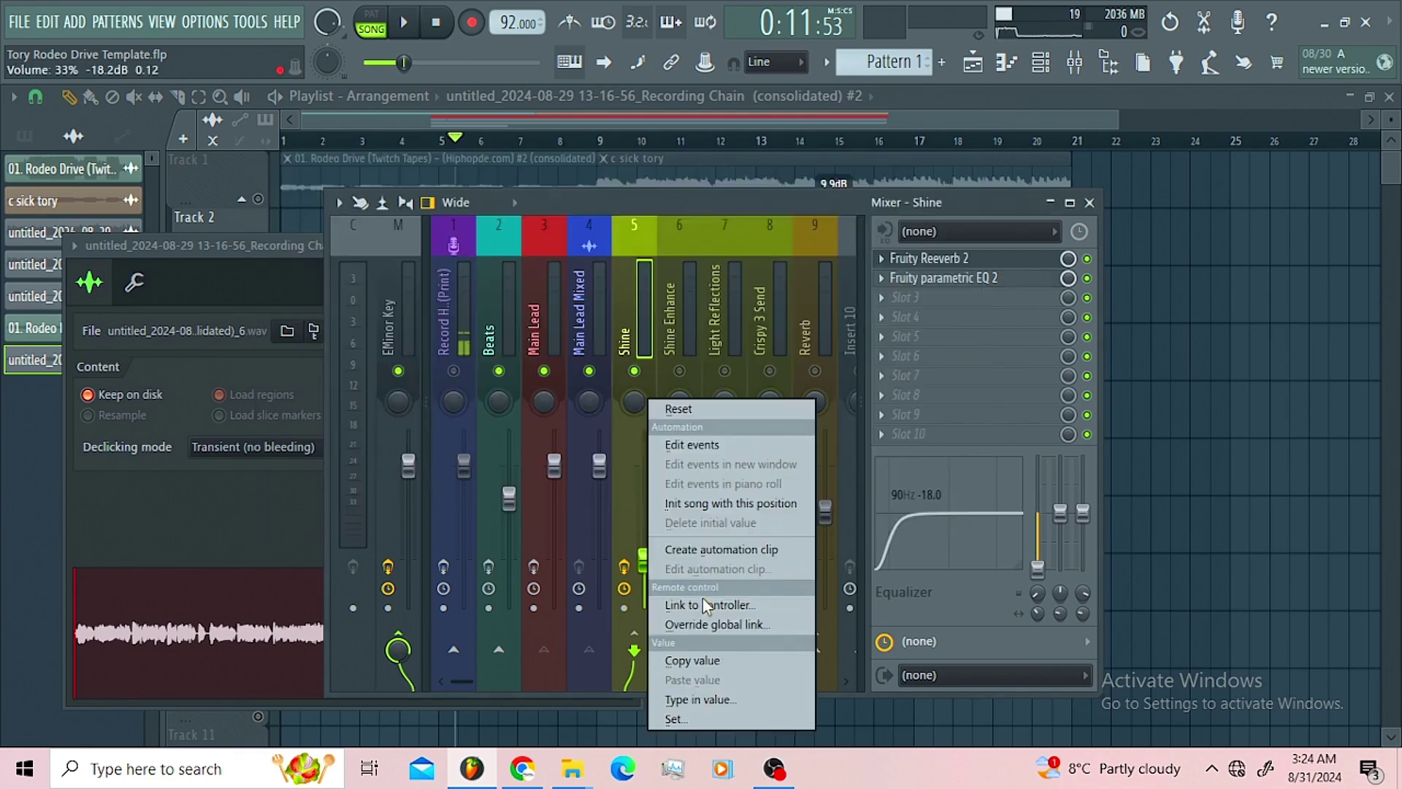
click(711, 661)
key(space)
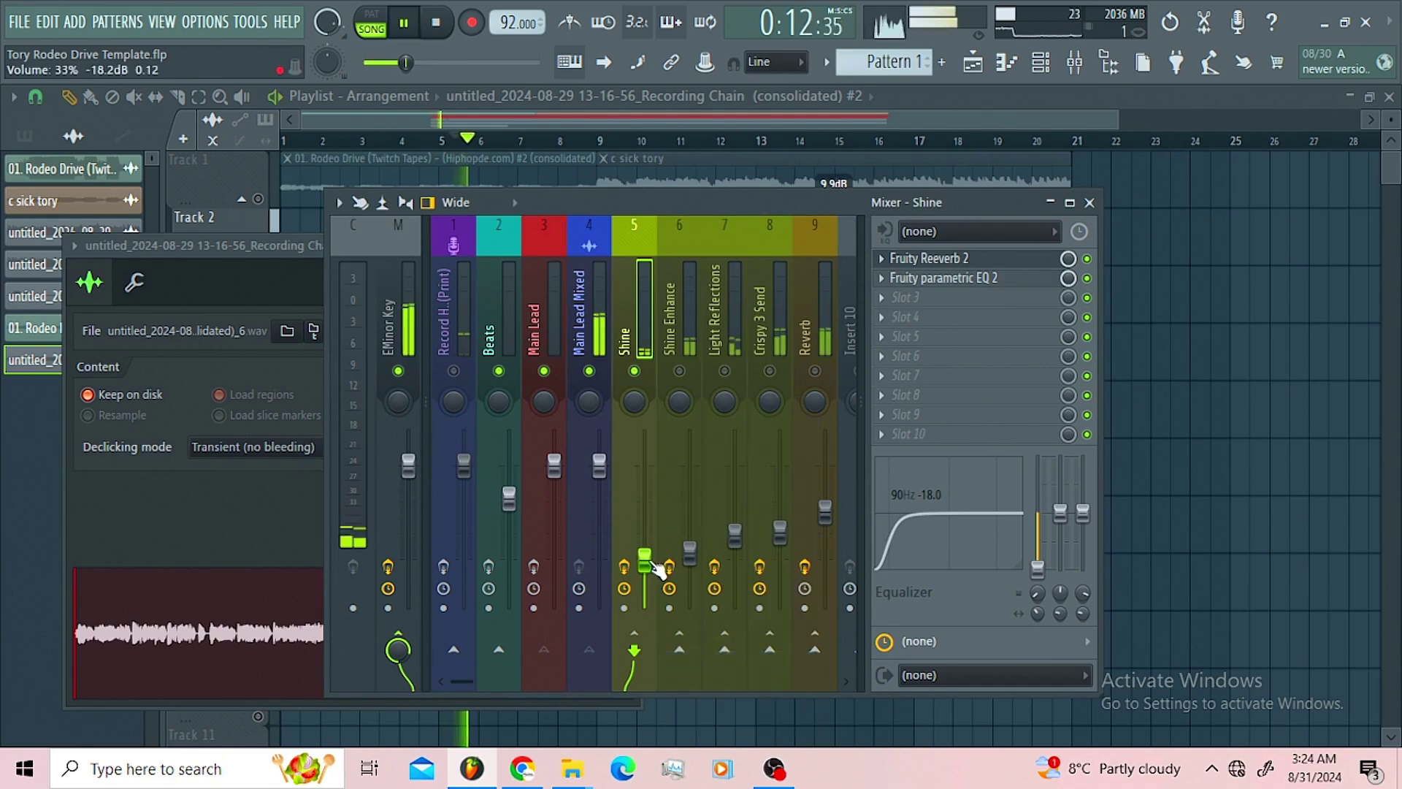
drag(650, 566, 654, 486)
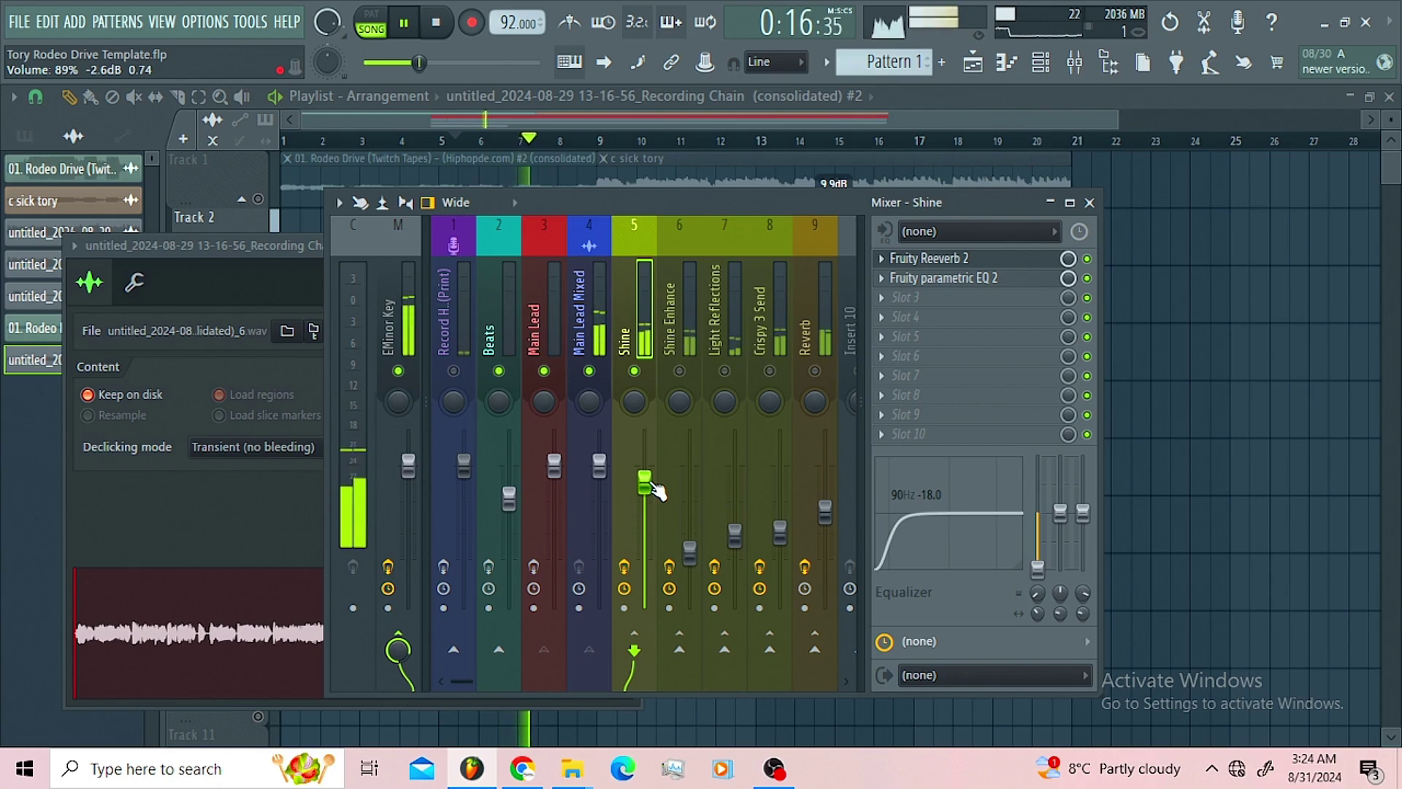
drag(644, 482, 646, 500)
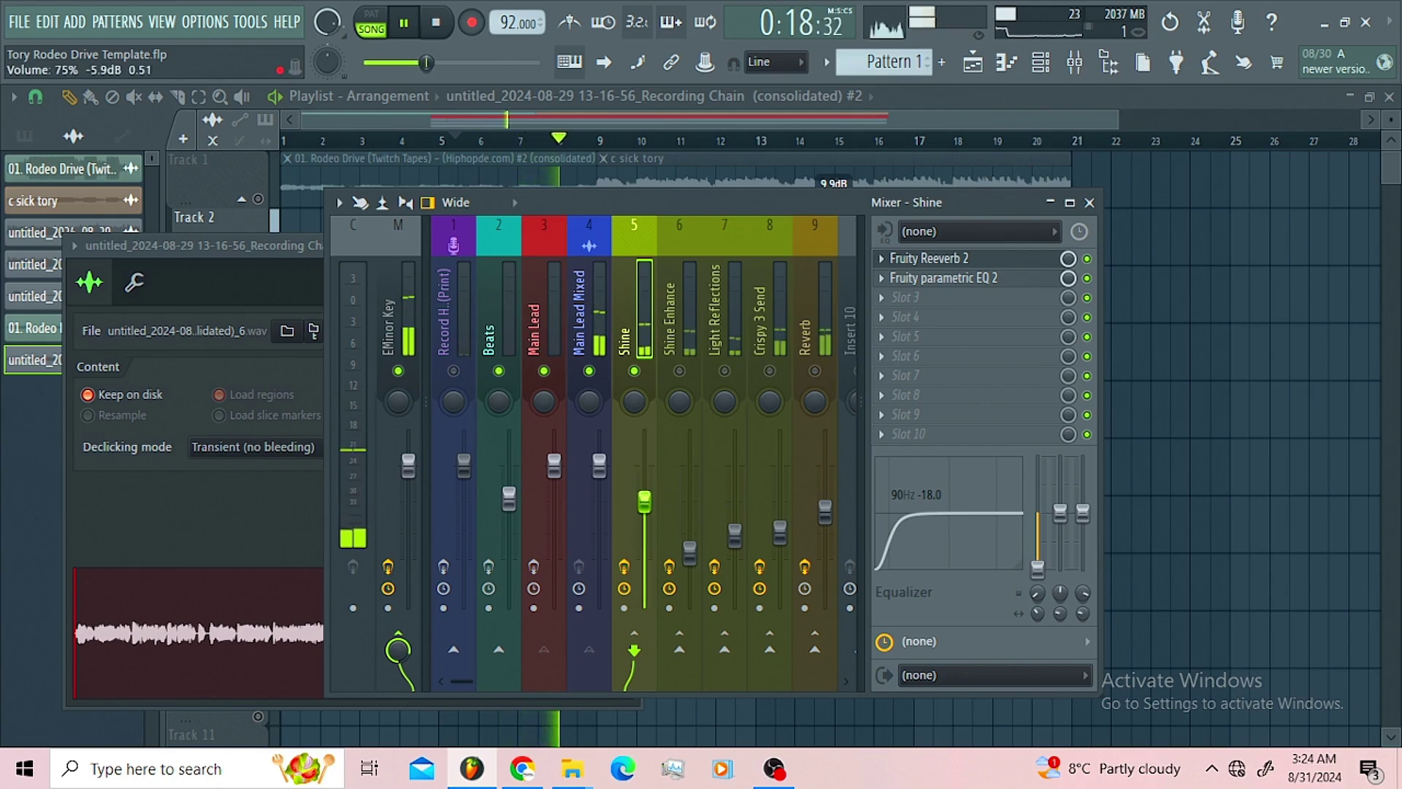
Paste the copied volume value back onto the Shine track and fine-tune it to 36%.
right_click(652, 508)
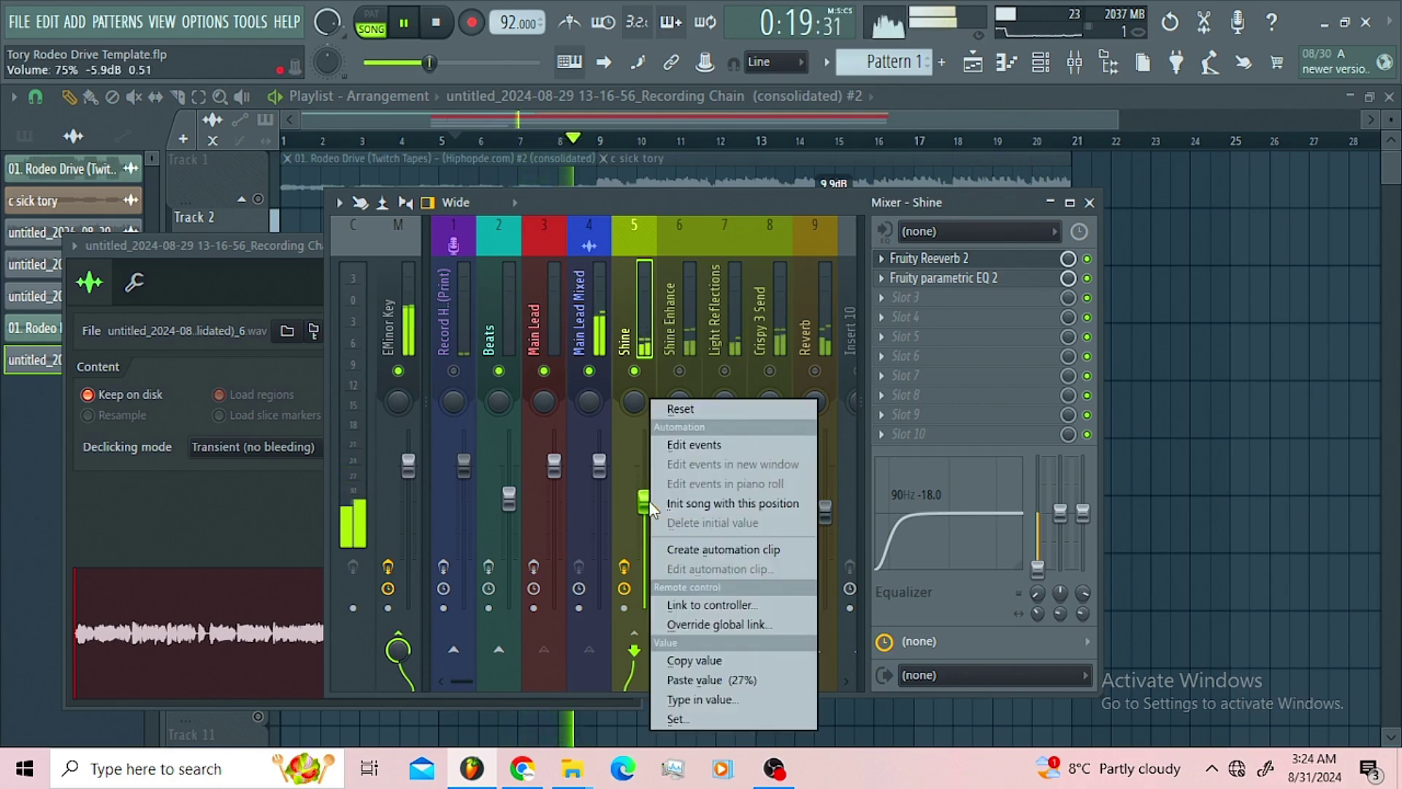
click(745, 679)
drag(645, 558, 645, 556)
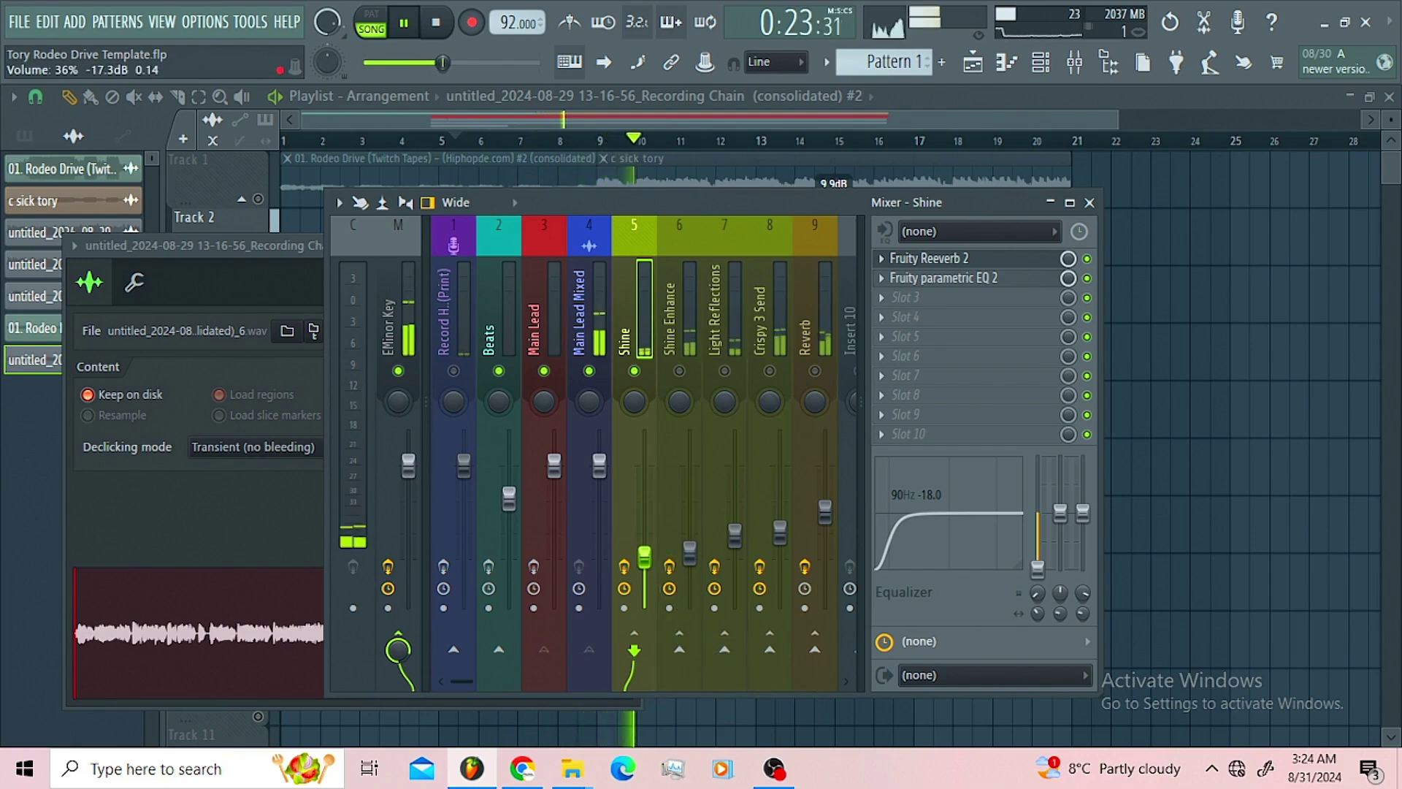
Compare the playing vocal with the Shine track muted and unmuted, ending with it unmuted and playback stopped.
click(634, 370)
click(634, 371)
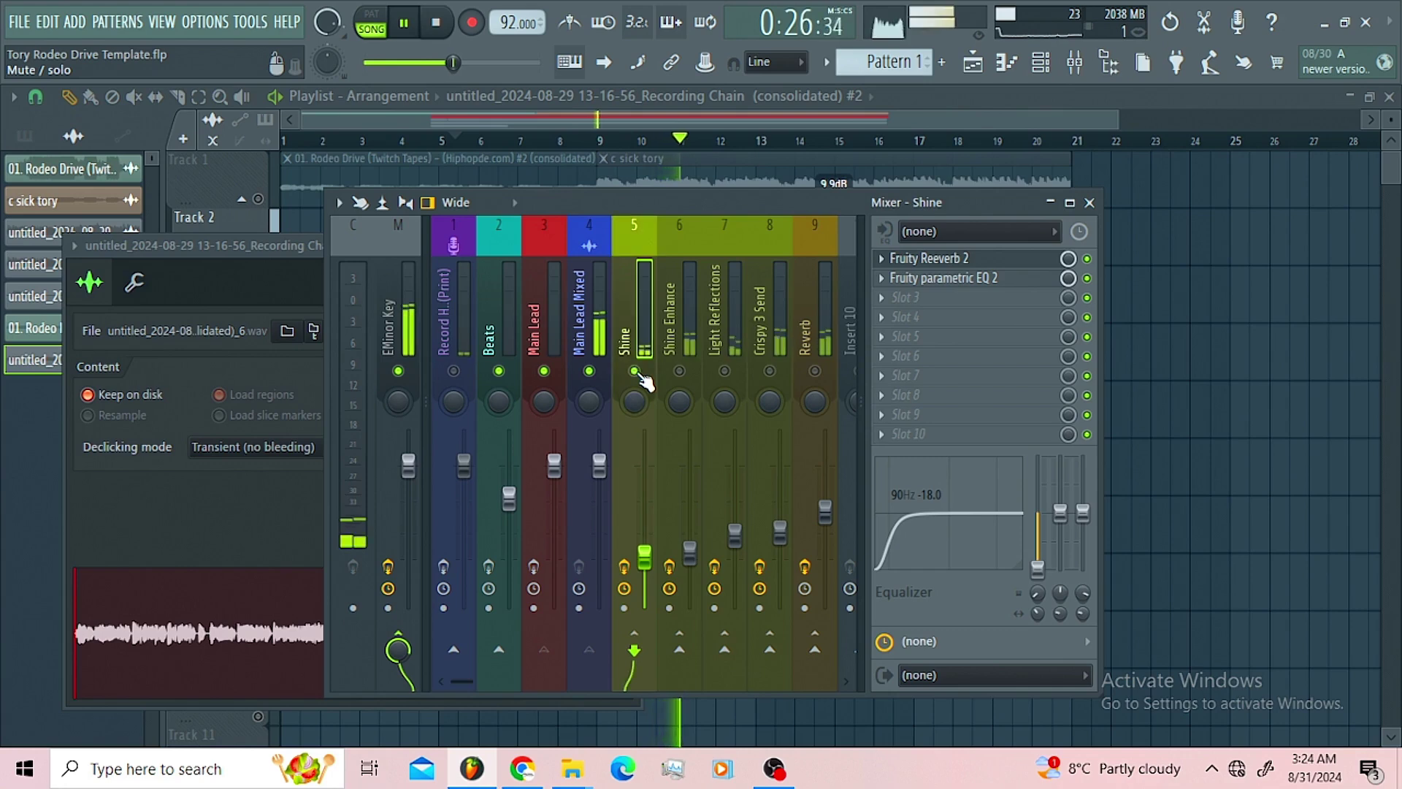
key(space)
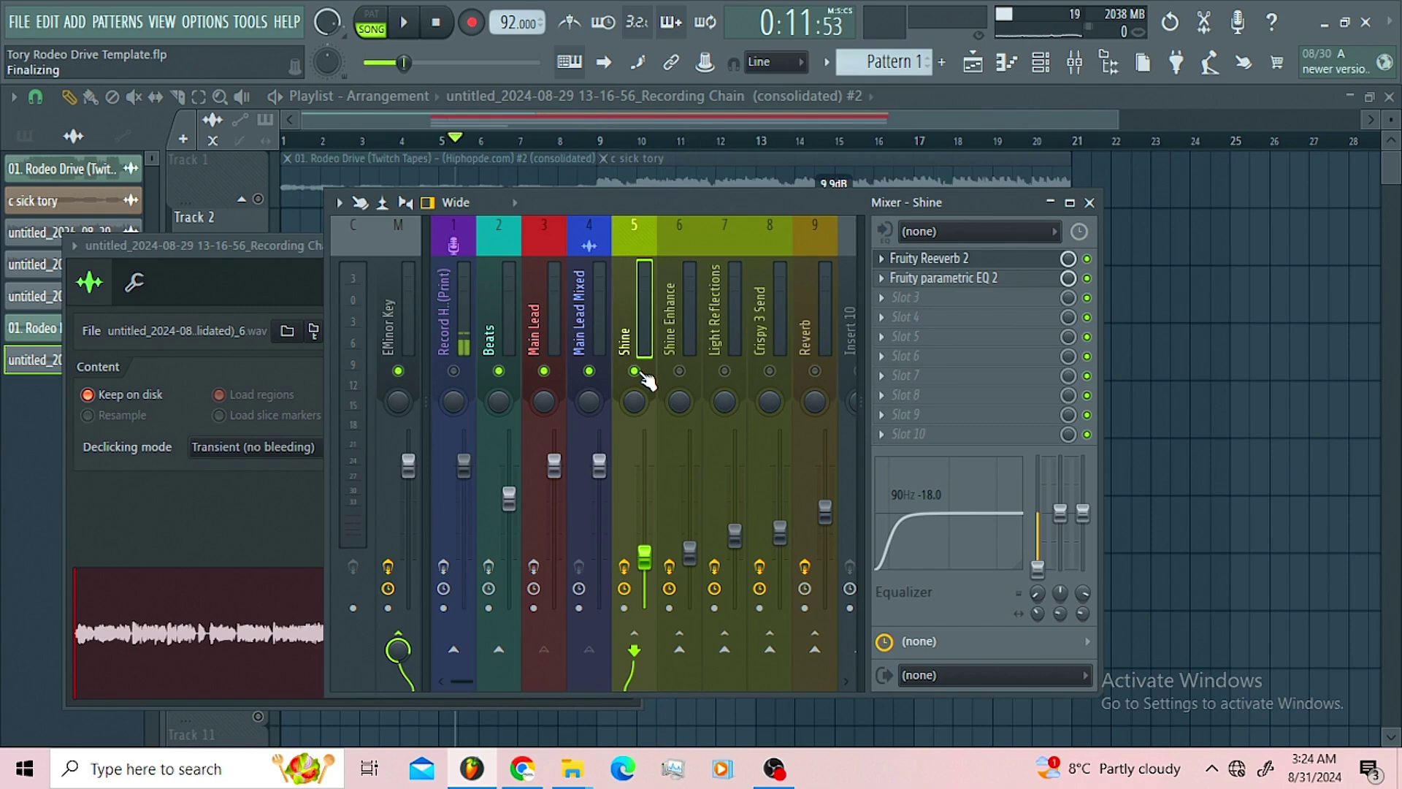
Unmute the Shine Enhance track and review its EQUO curve and preset list, including the Vocals enhancer preset.
click(671, 333)
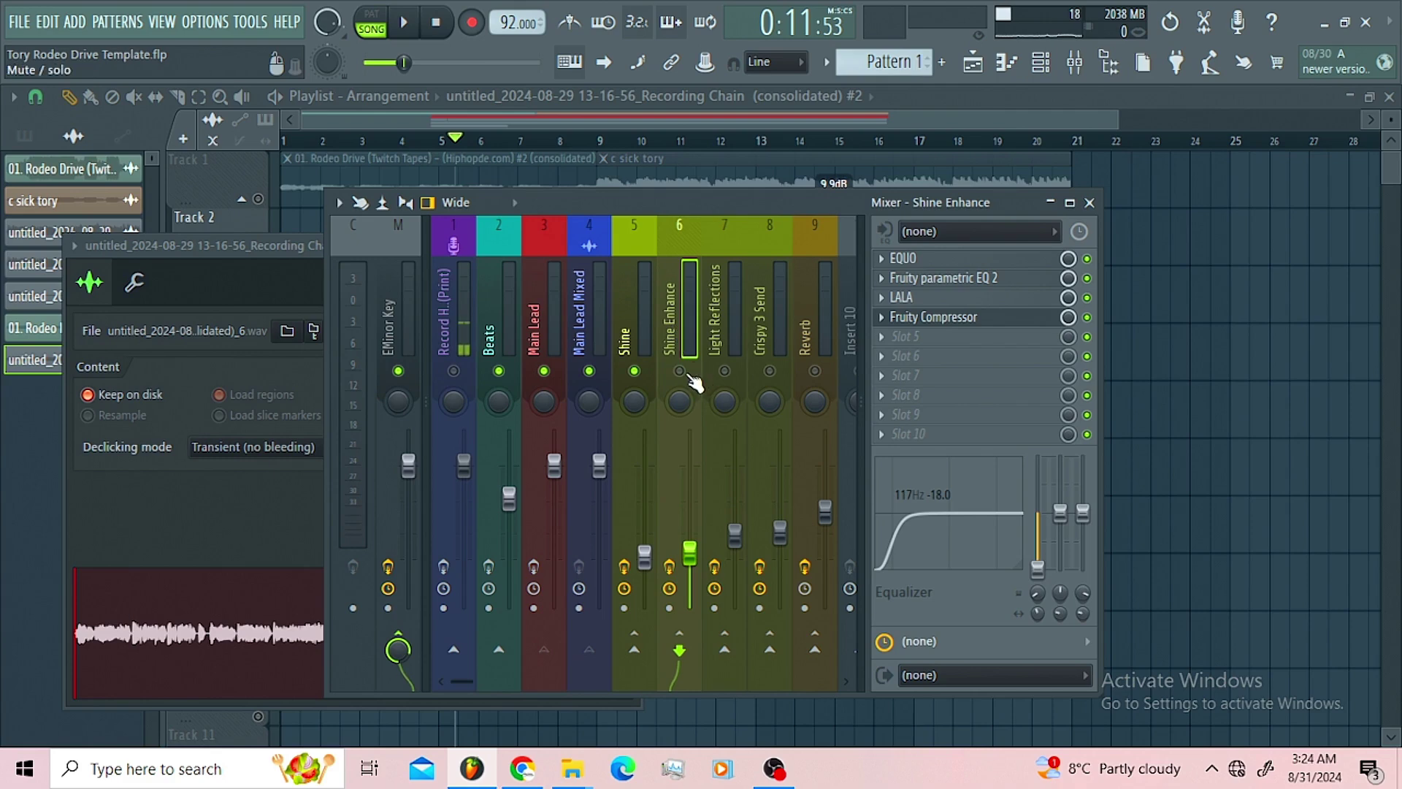
click(685, 372)
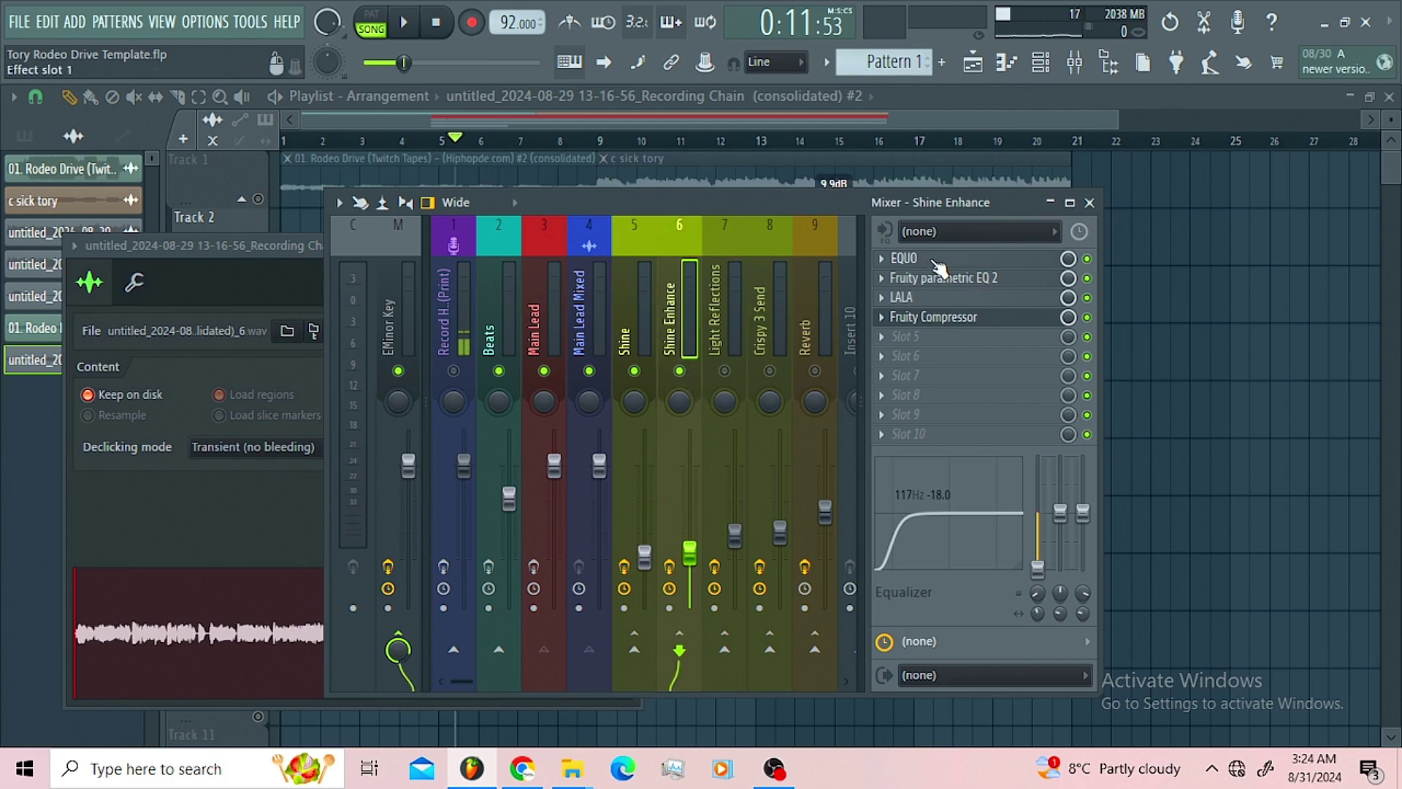
click(934, 261)
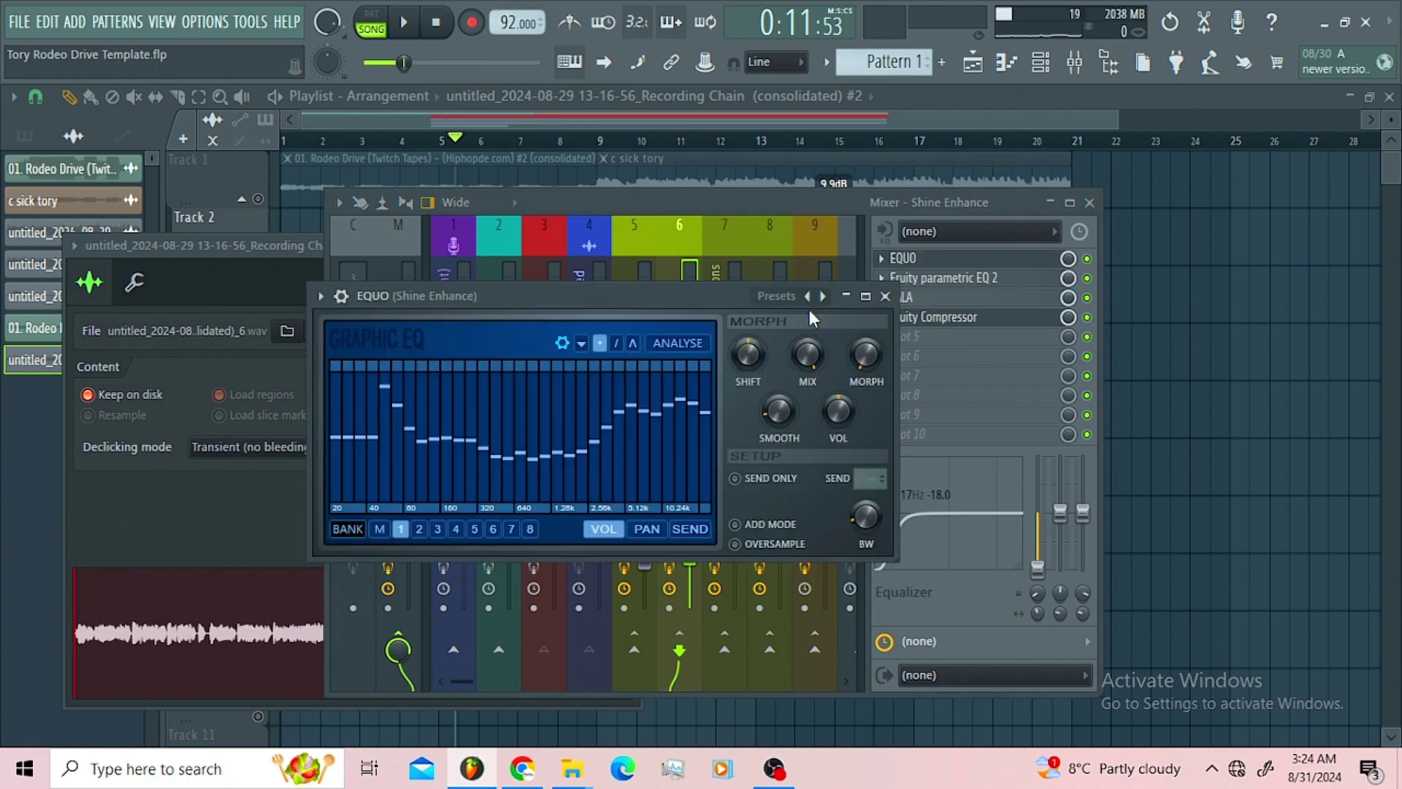
right_click(823, 295)
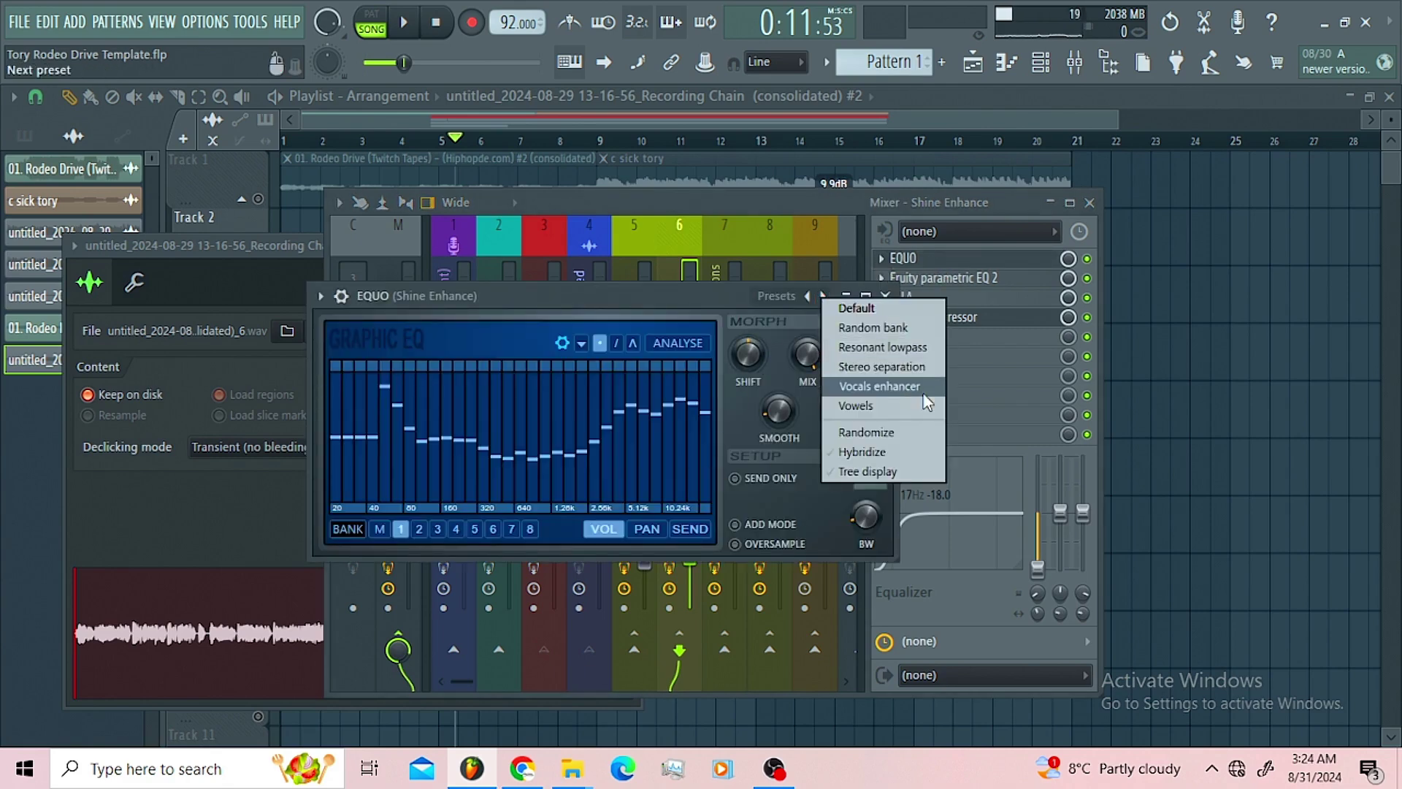
click(833, 202)
click(834, 202)
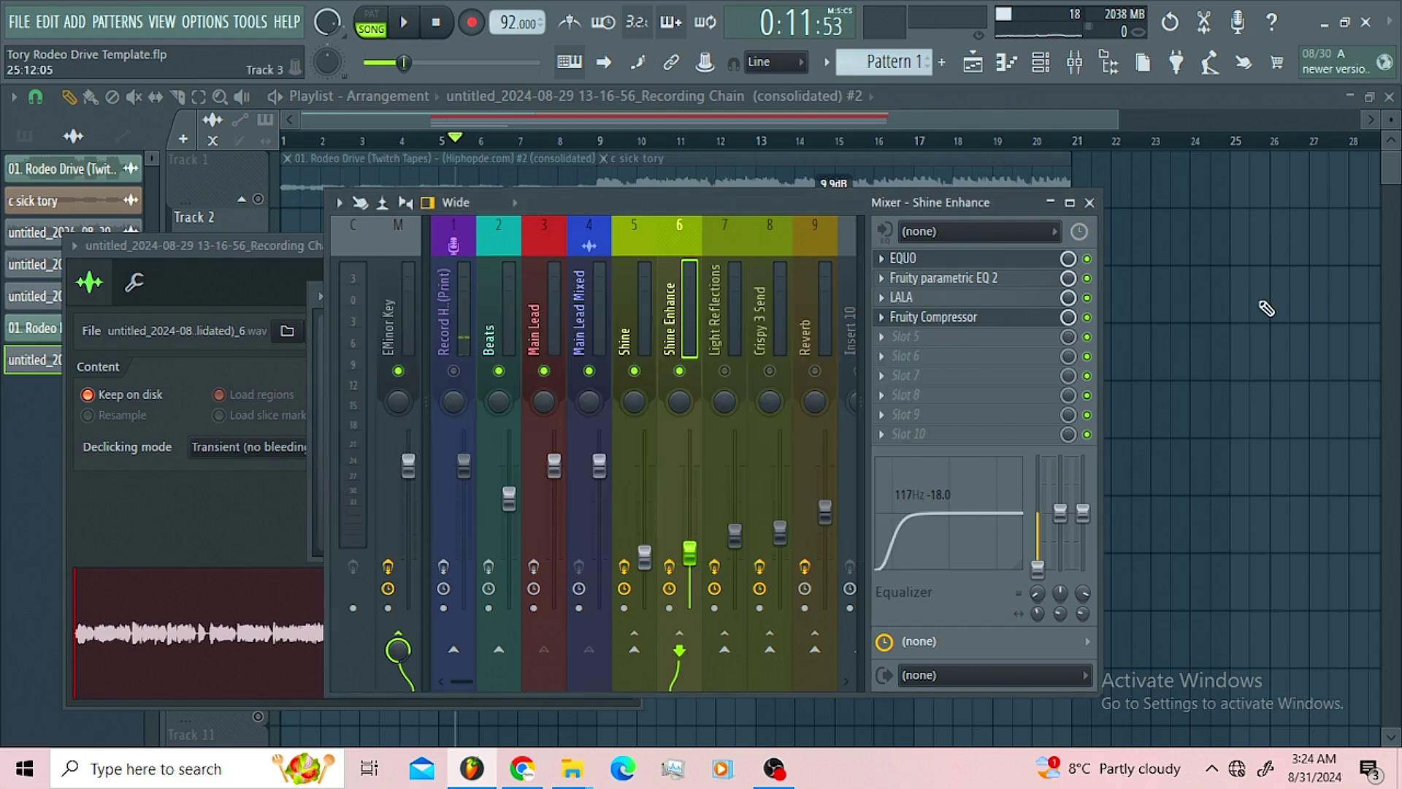
Examine the Fruity parametric EQ 2 curve and the LALA compressor's gain and peak reduction on Shine Enhance.
click(978, 281)
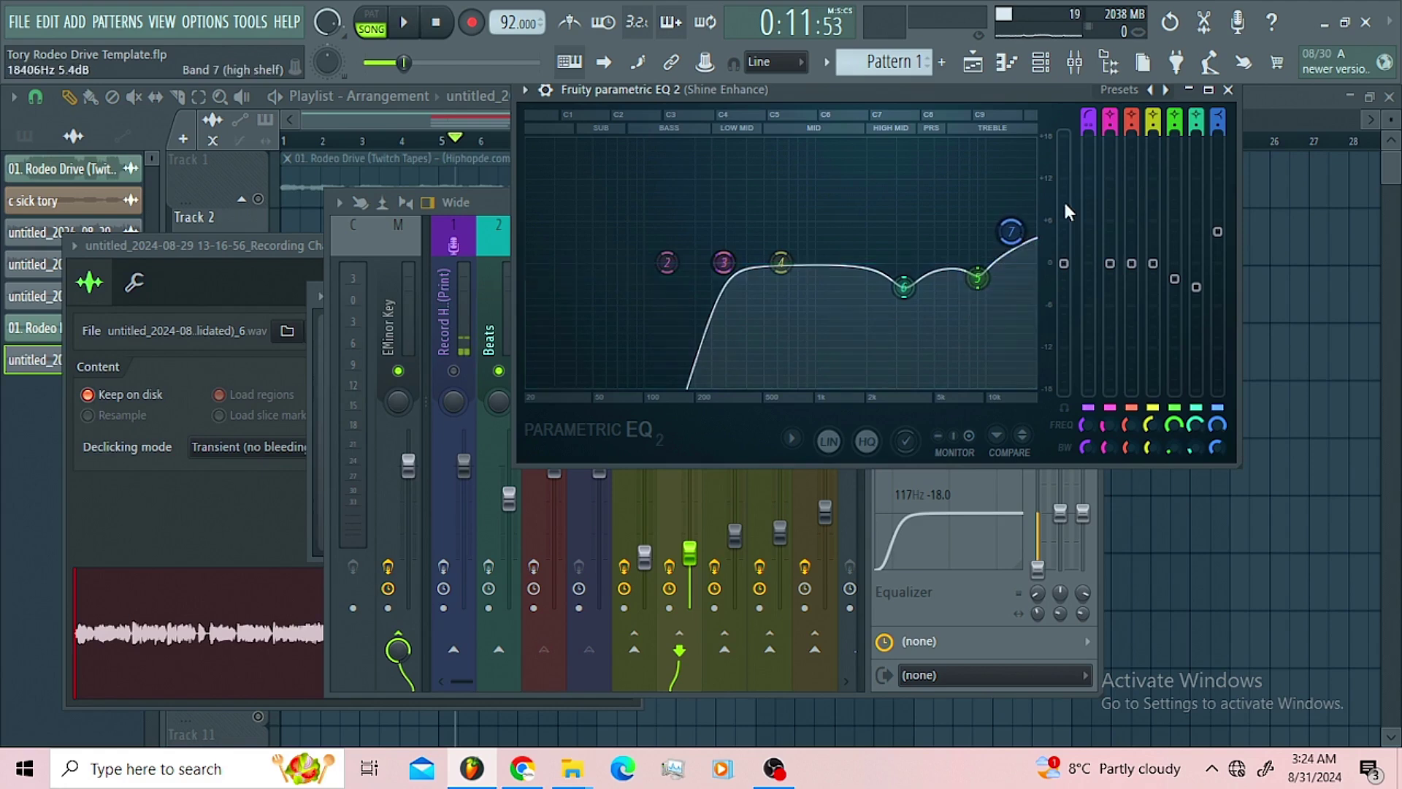
click(1228, 89)
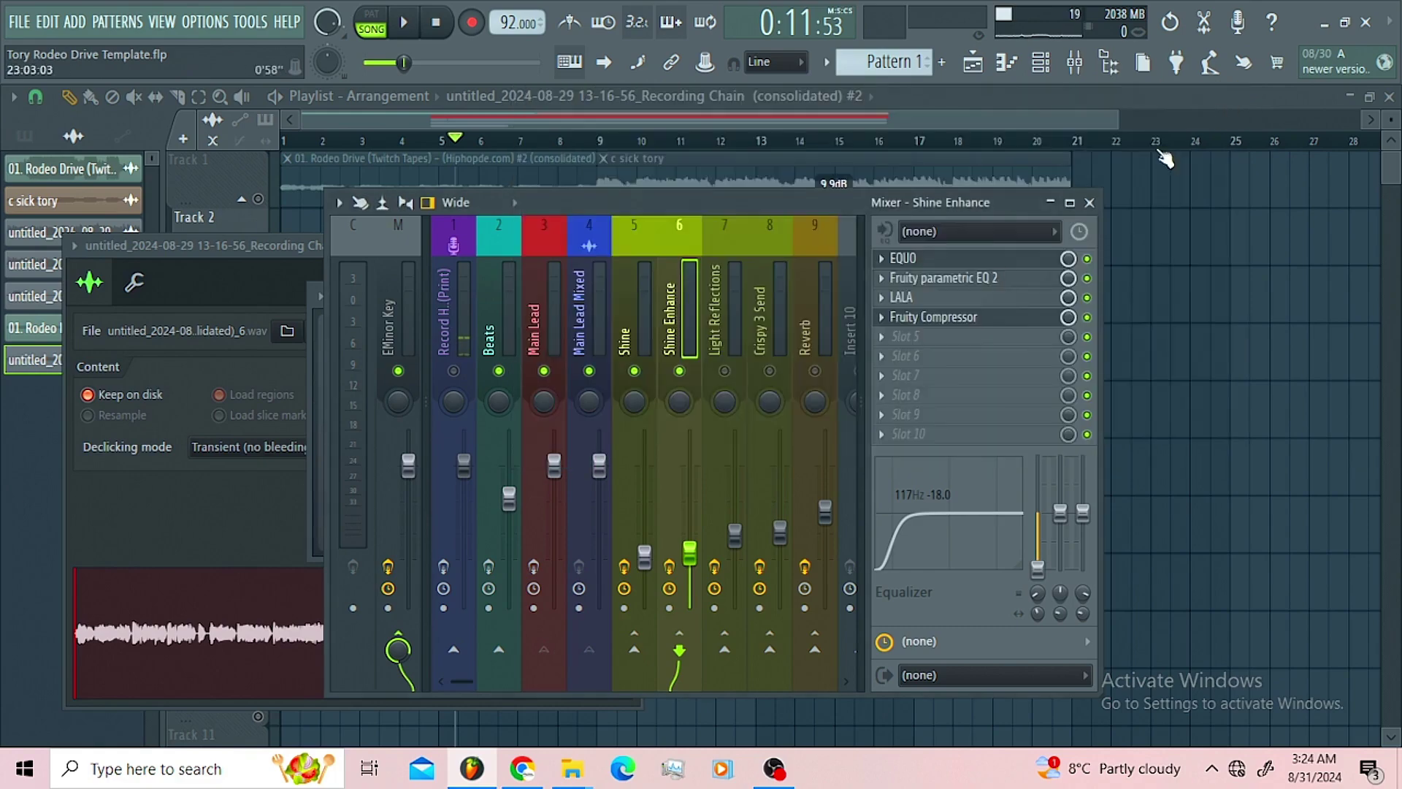
click(942, 298)
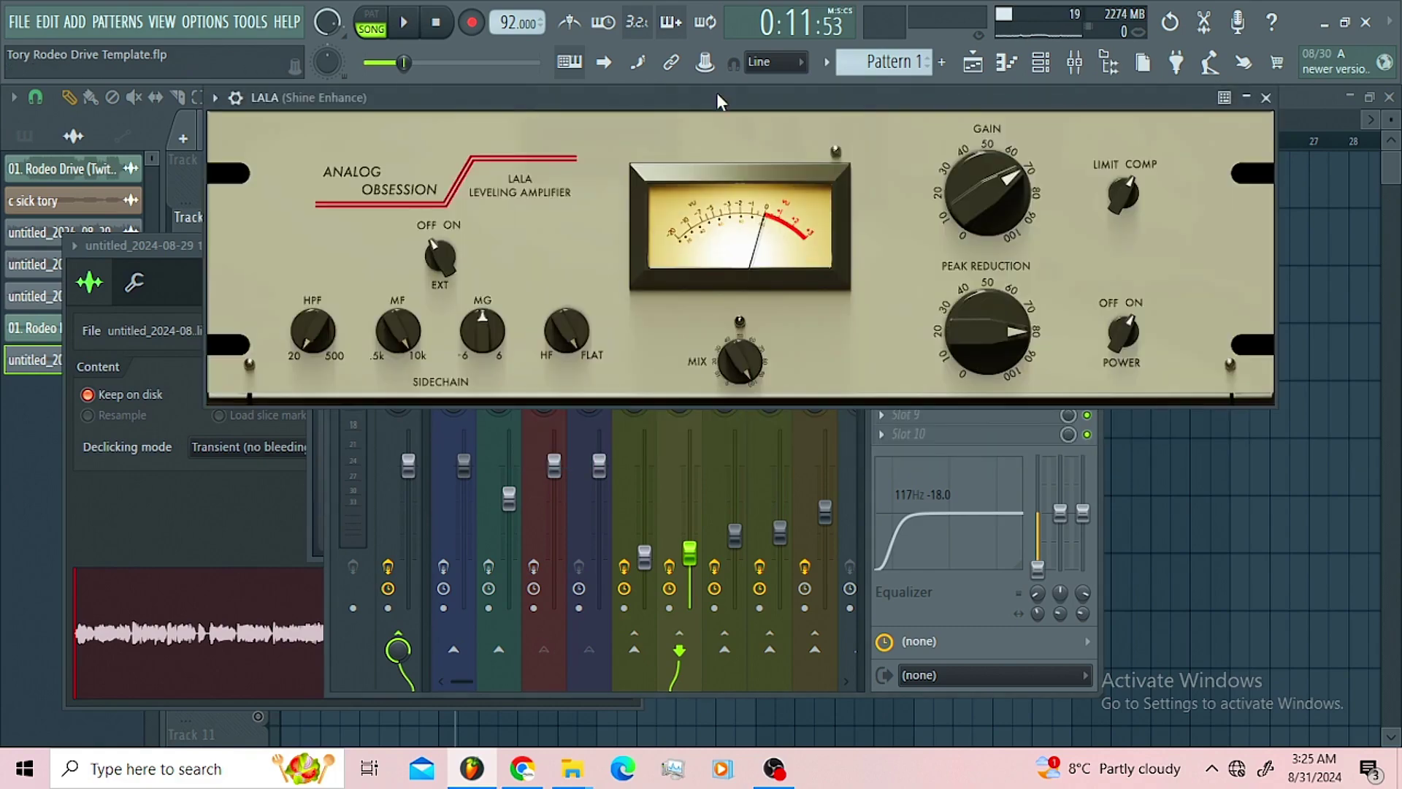
drag(731, 100, 699, 220)
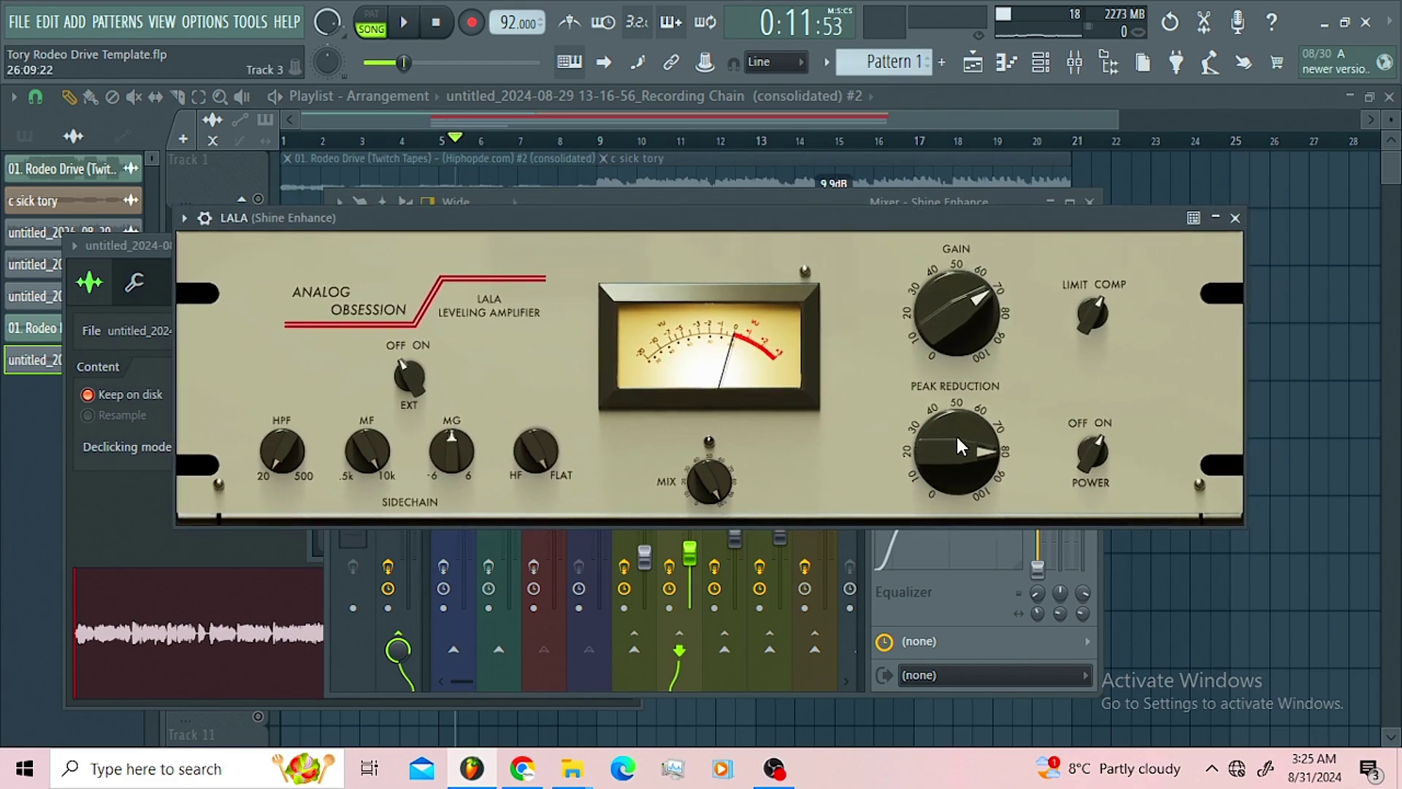
click(1234, 218)
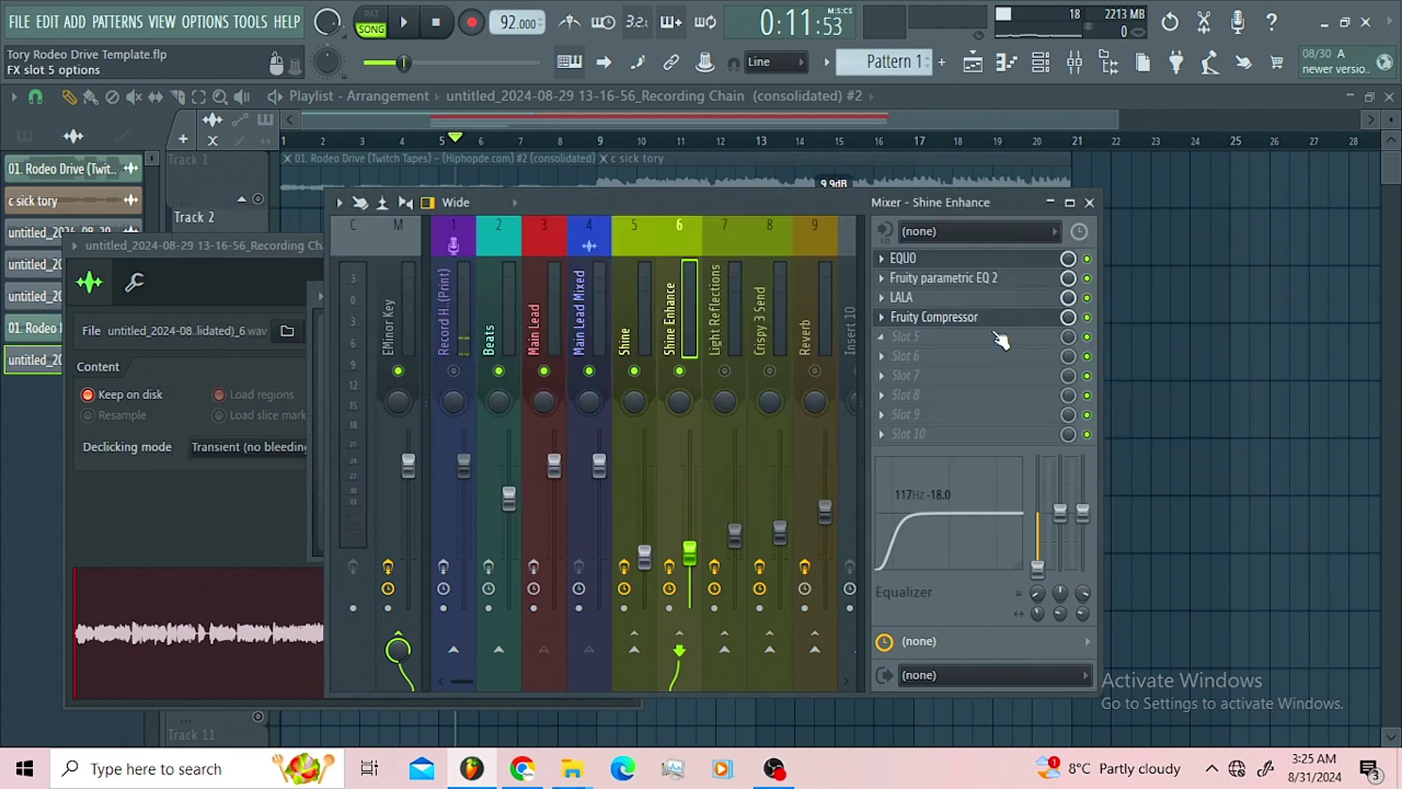
Review the Fruity Compressor settings on Shine Enhance and copy the track's volume value.
click(1038, 321)
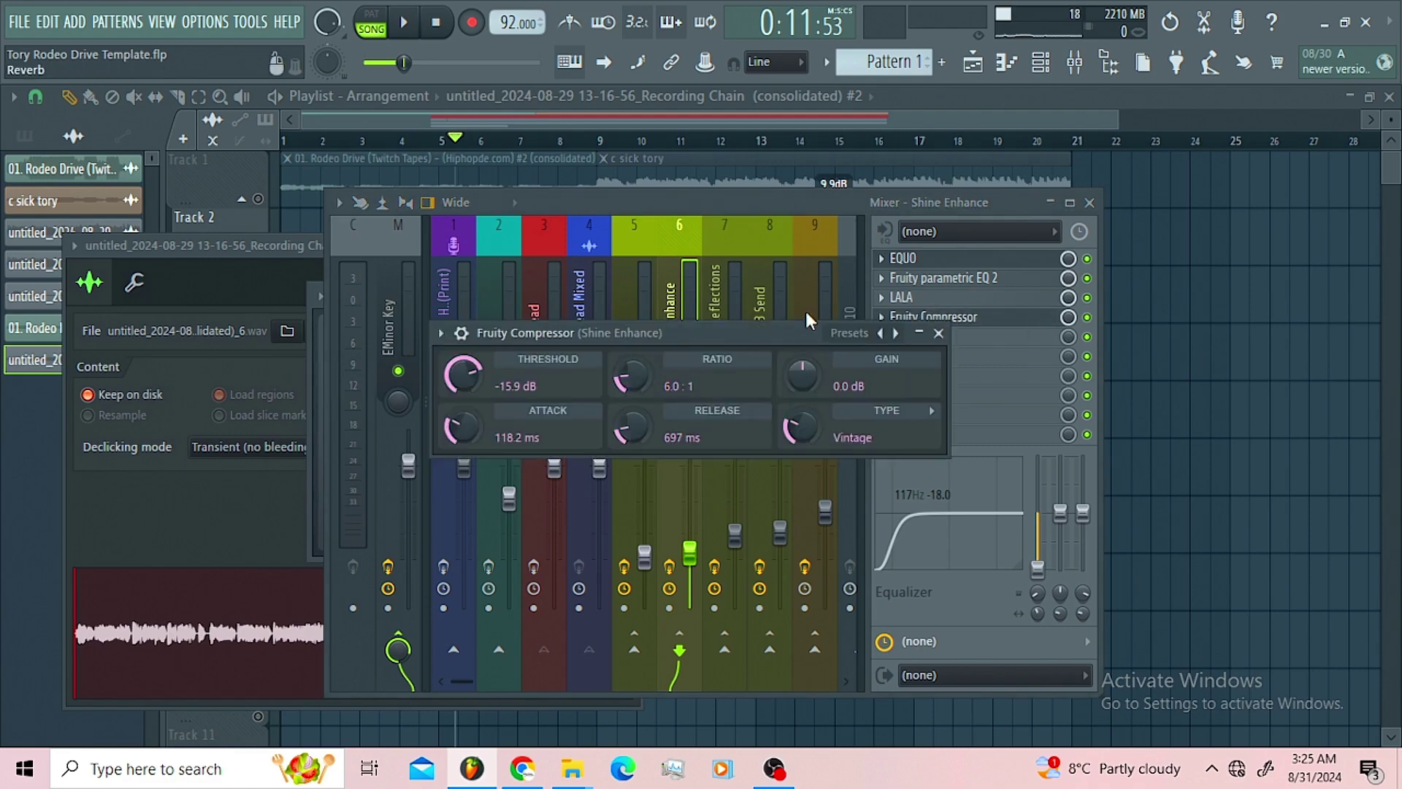
click(746, 203)
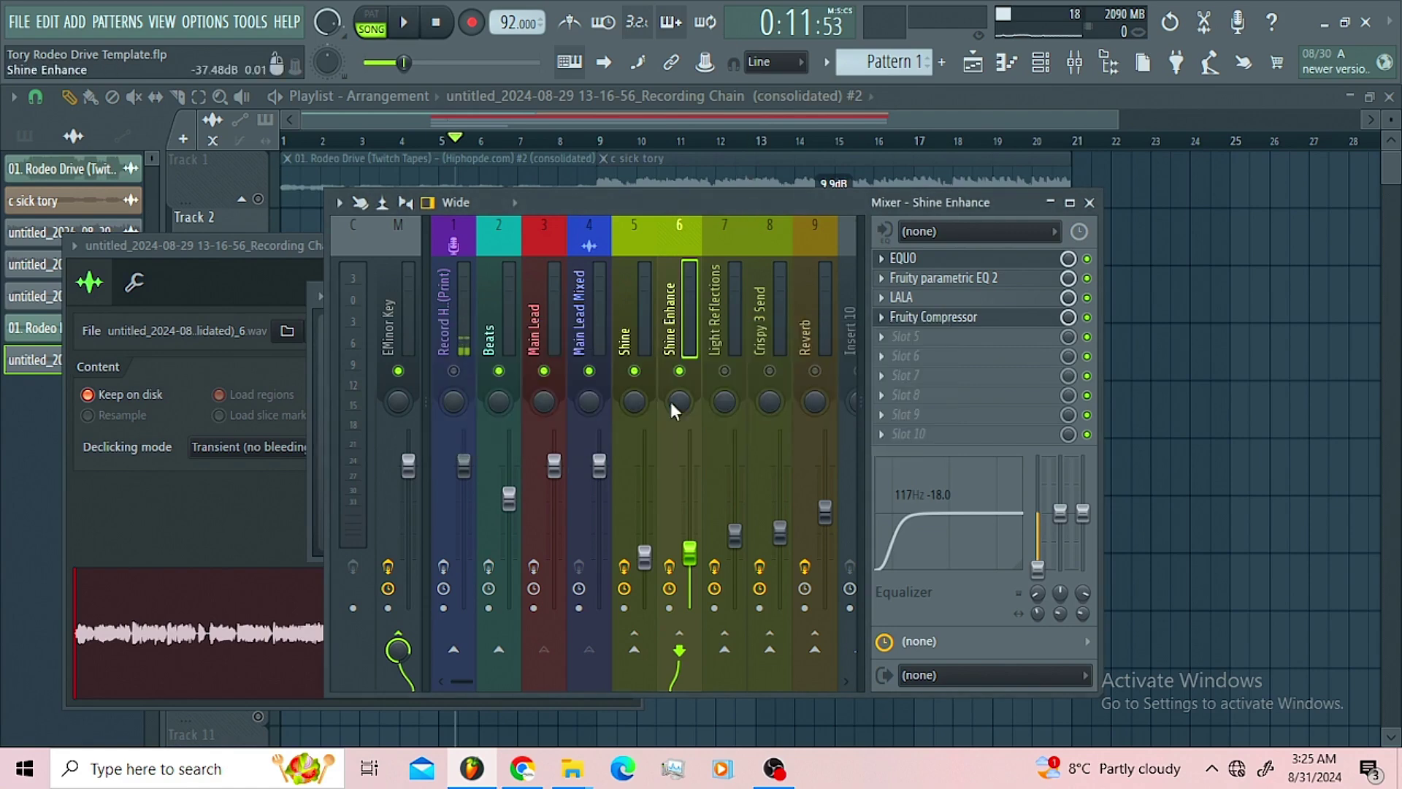
right_click(698, 553)
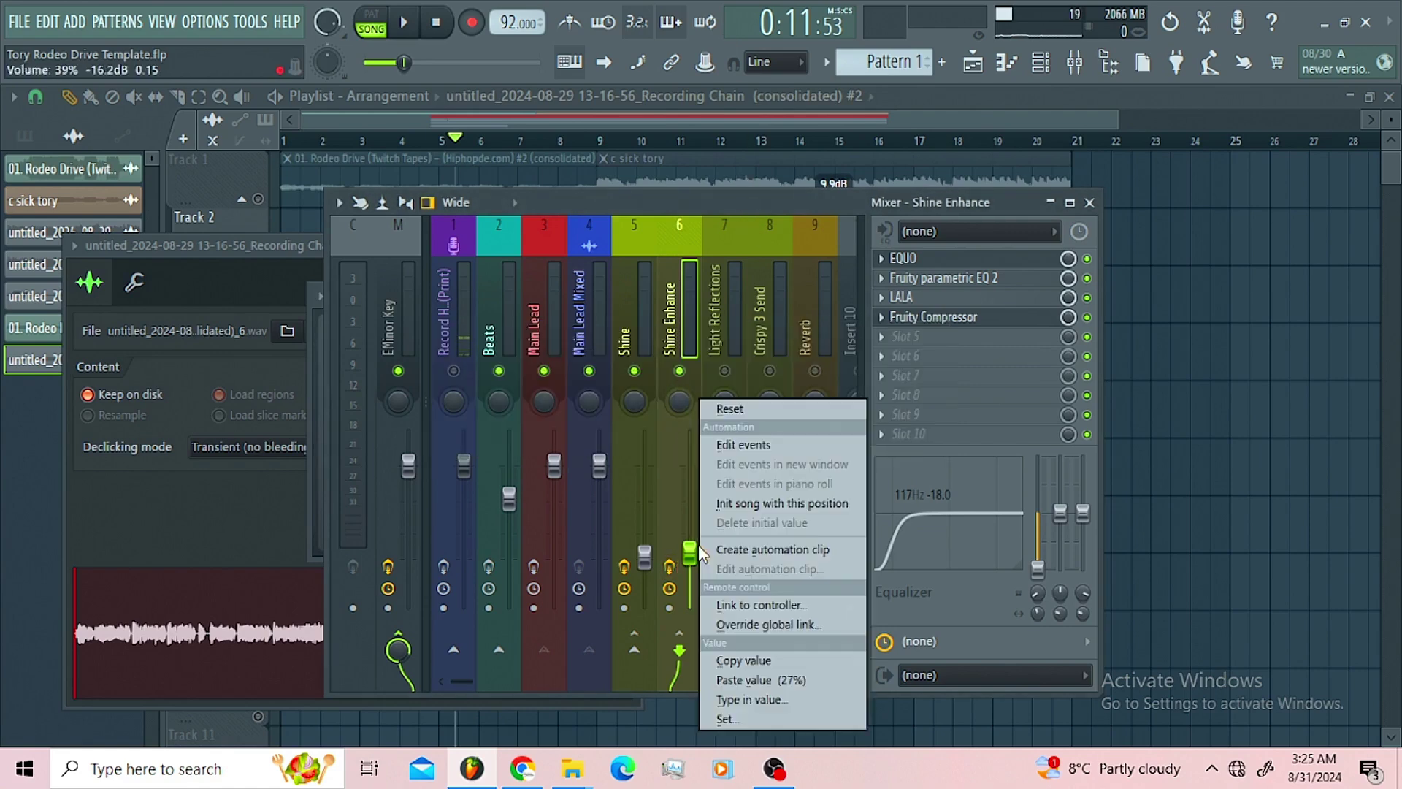
click(773, 661)
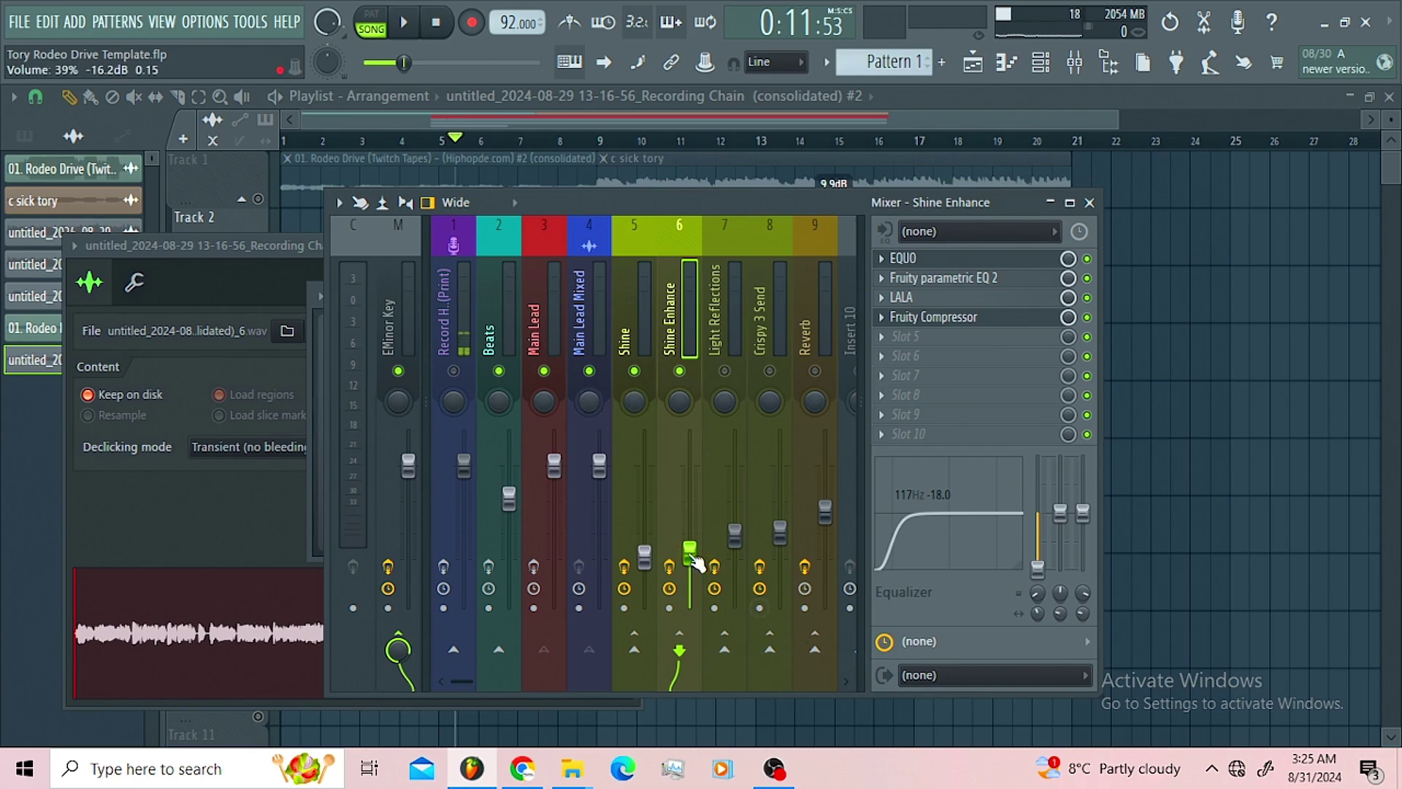
Audition the vocal with Shine Enhance's volume lowered to 0%, and paste the copied volume back with playback stopped.
drag(701, 568, 703, 617)
key(space)
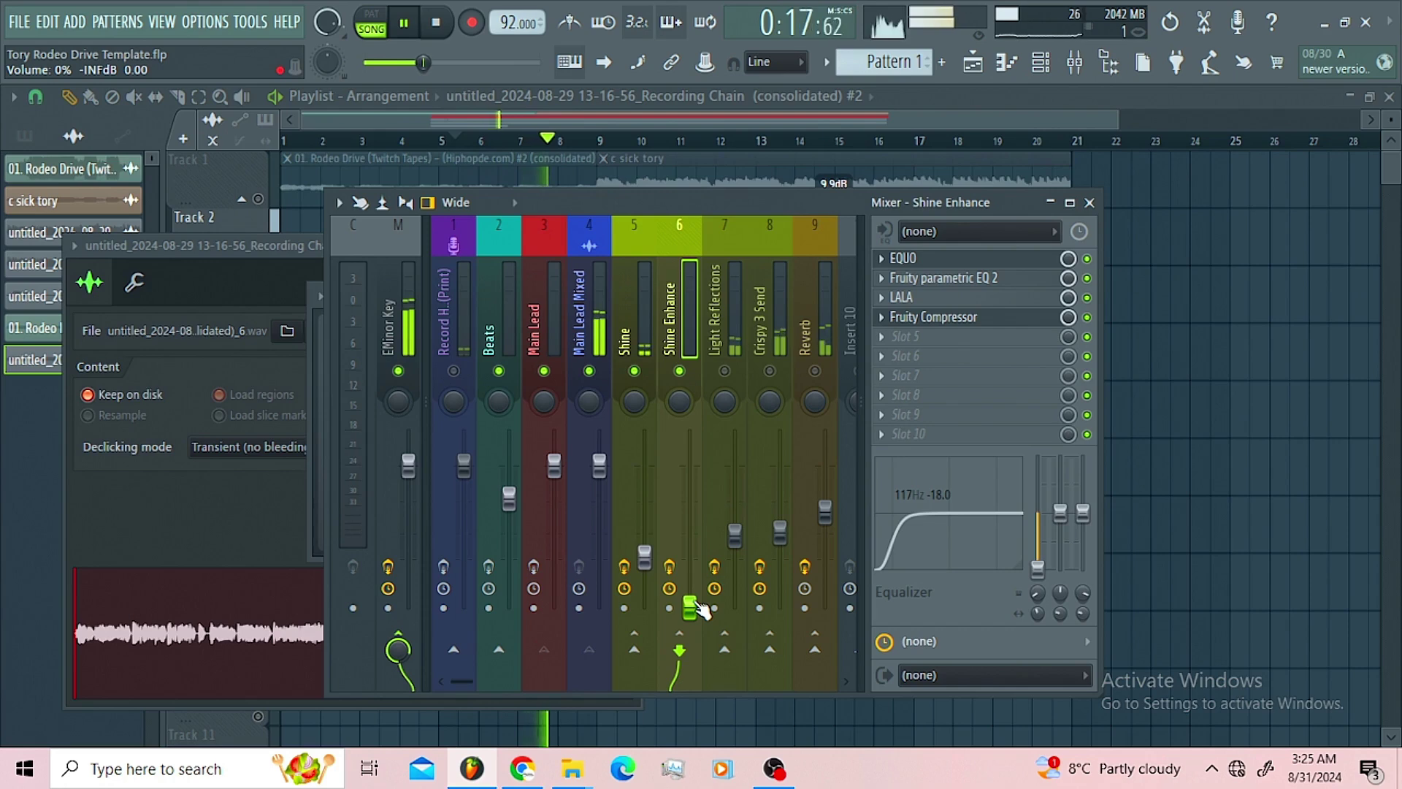
key(space)
right_click(697, 609)
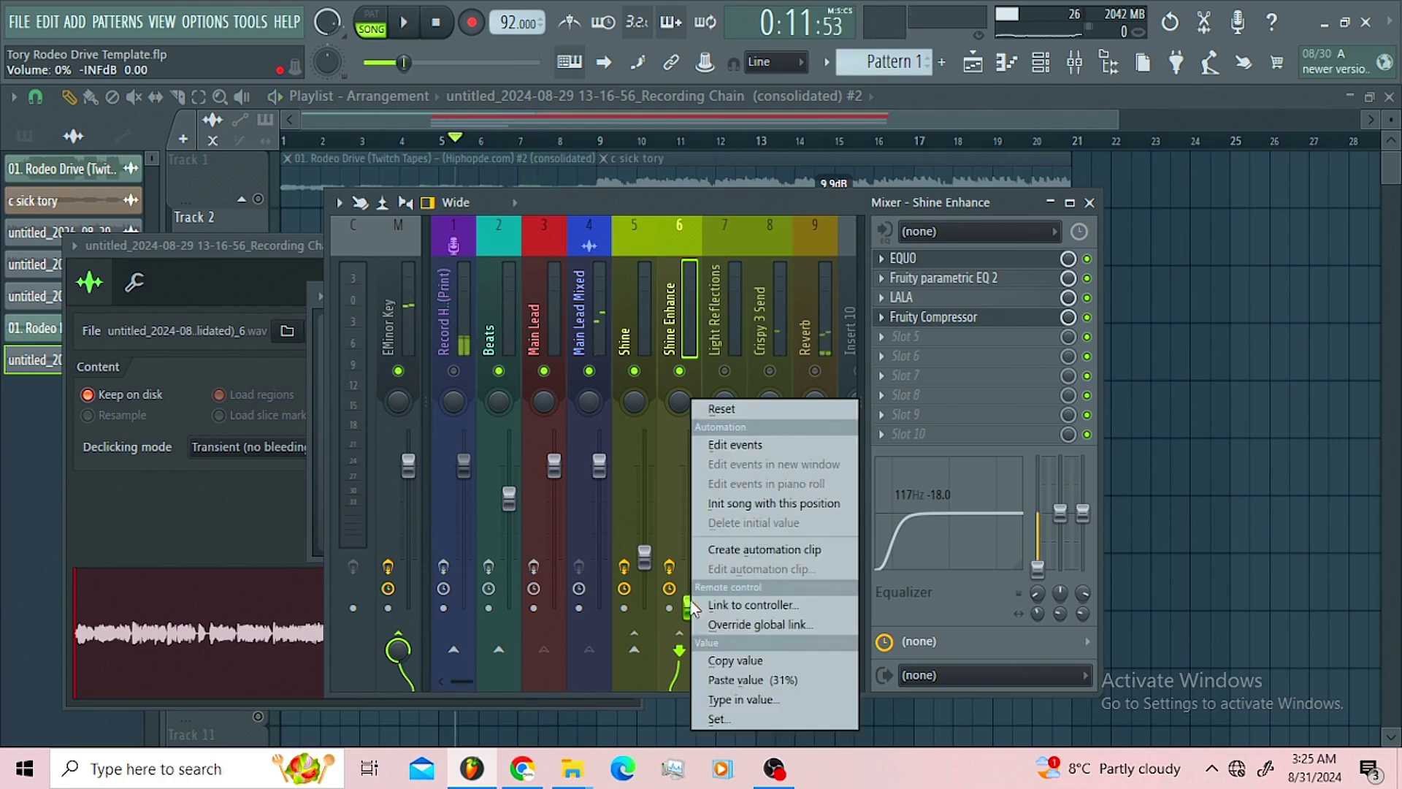
click(757, 673)
Audition the vocal with Shine Enhance raised to 87%, paste the copied volume back and stop playback.
key(space)
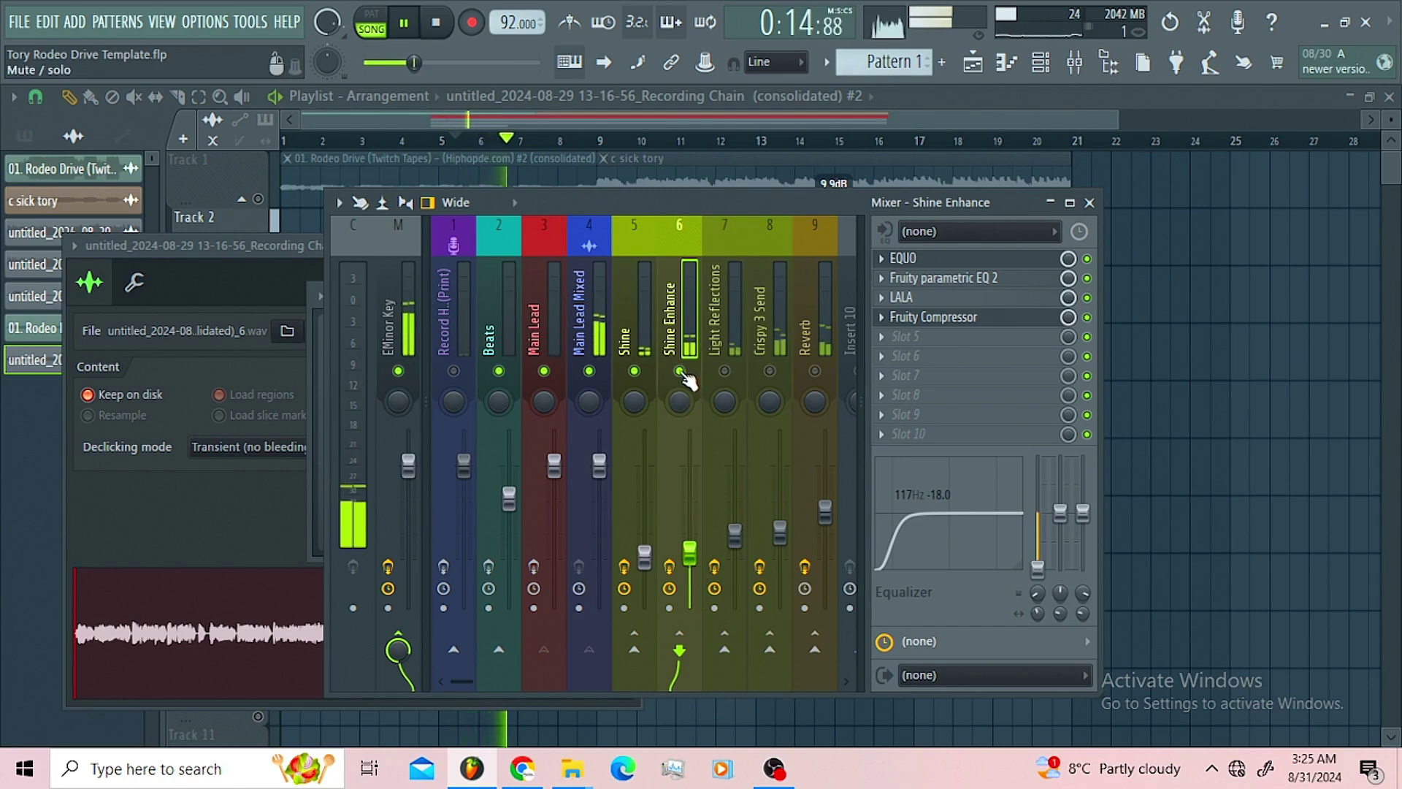
drag(689, 553, 690, 485)
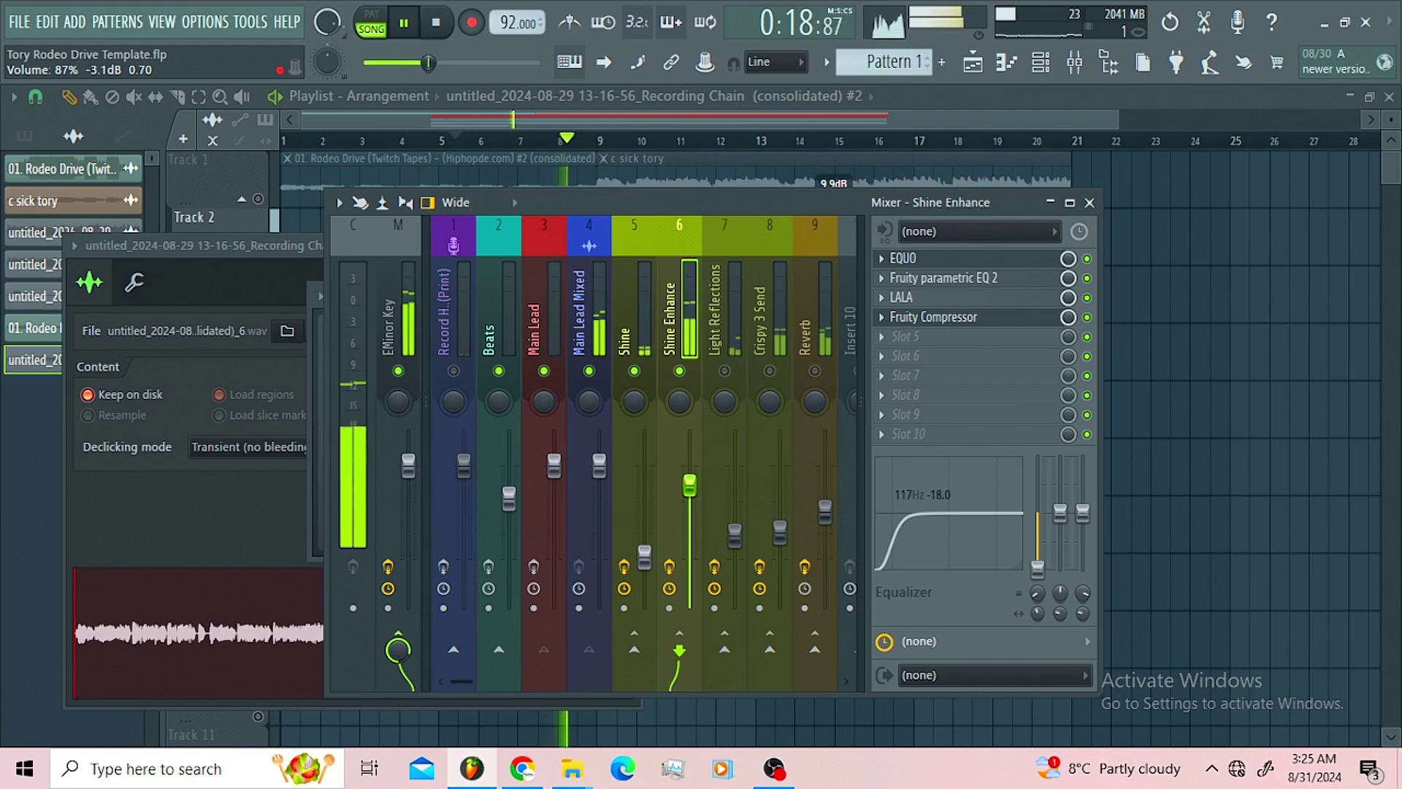
right_click(692, 484)
click(788, 681)
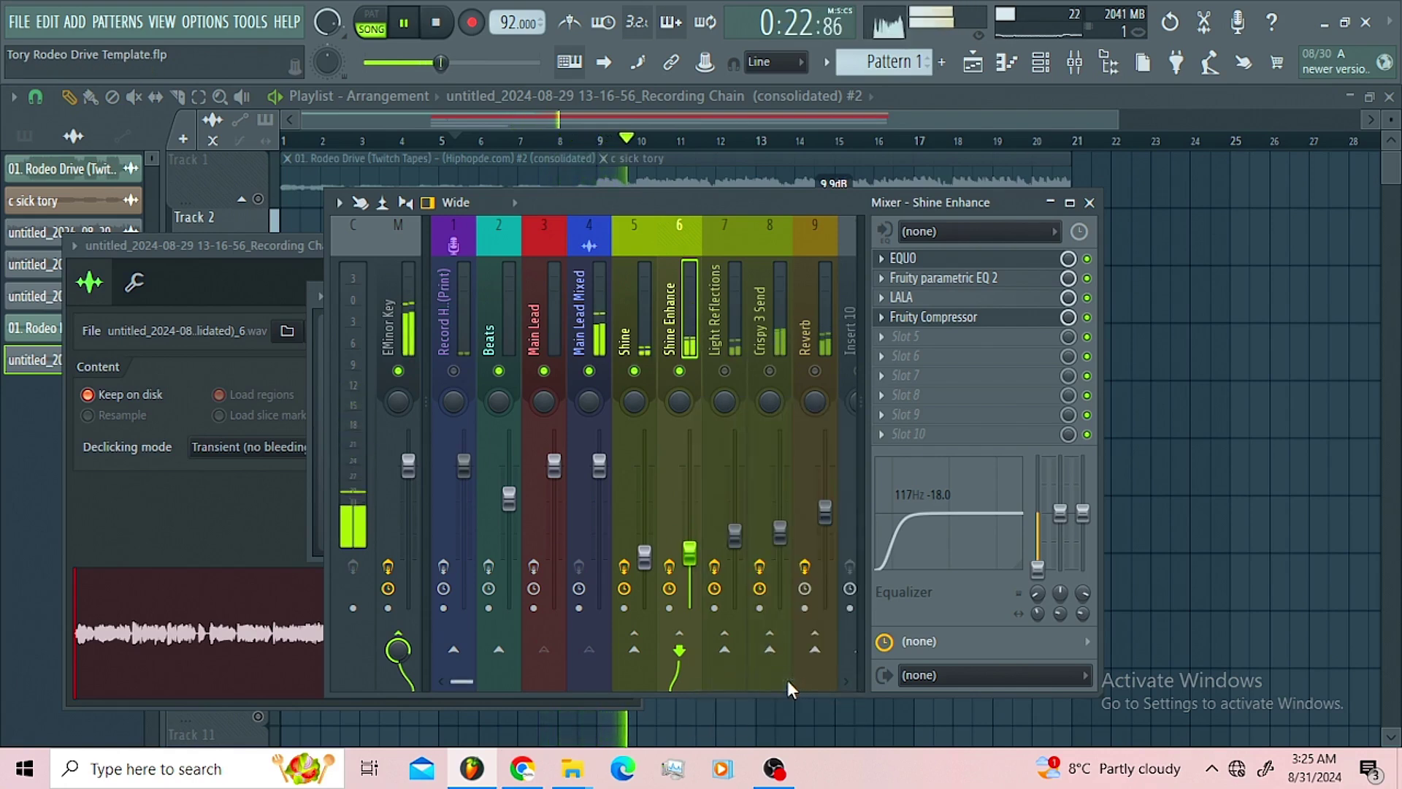
key(space)
Unmute the Light Reflections track and review its Fruity Reeverb 2 settings and Fruity parametric EQ 2 curve.
click(718, 347)
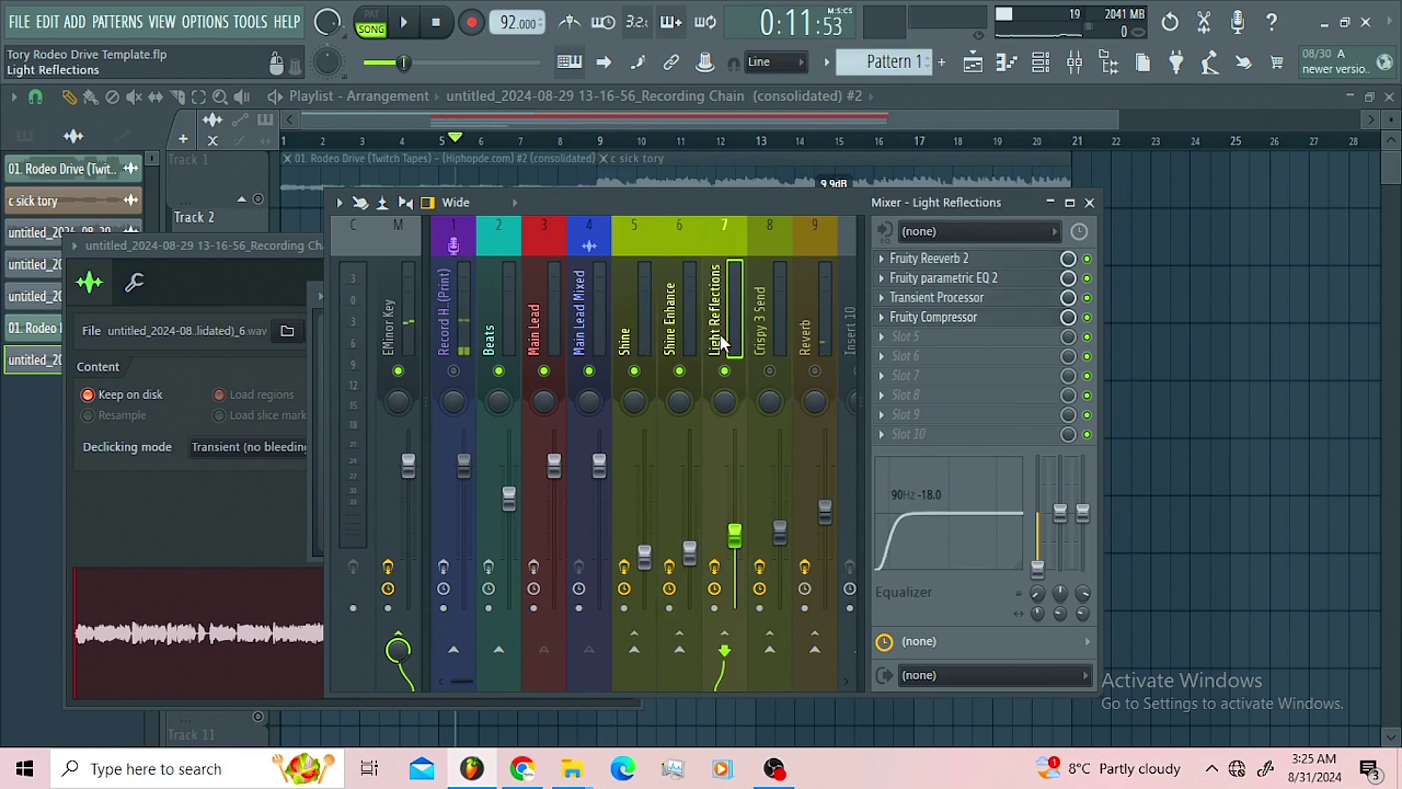
click(926, 260)
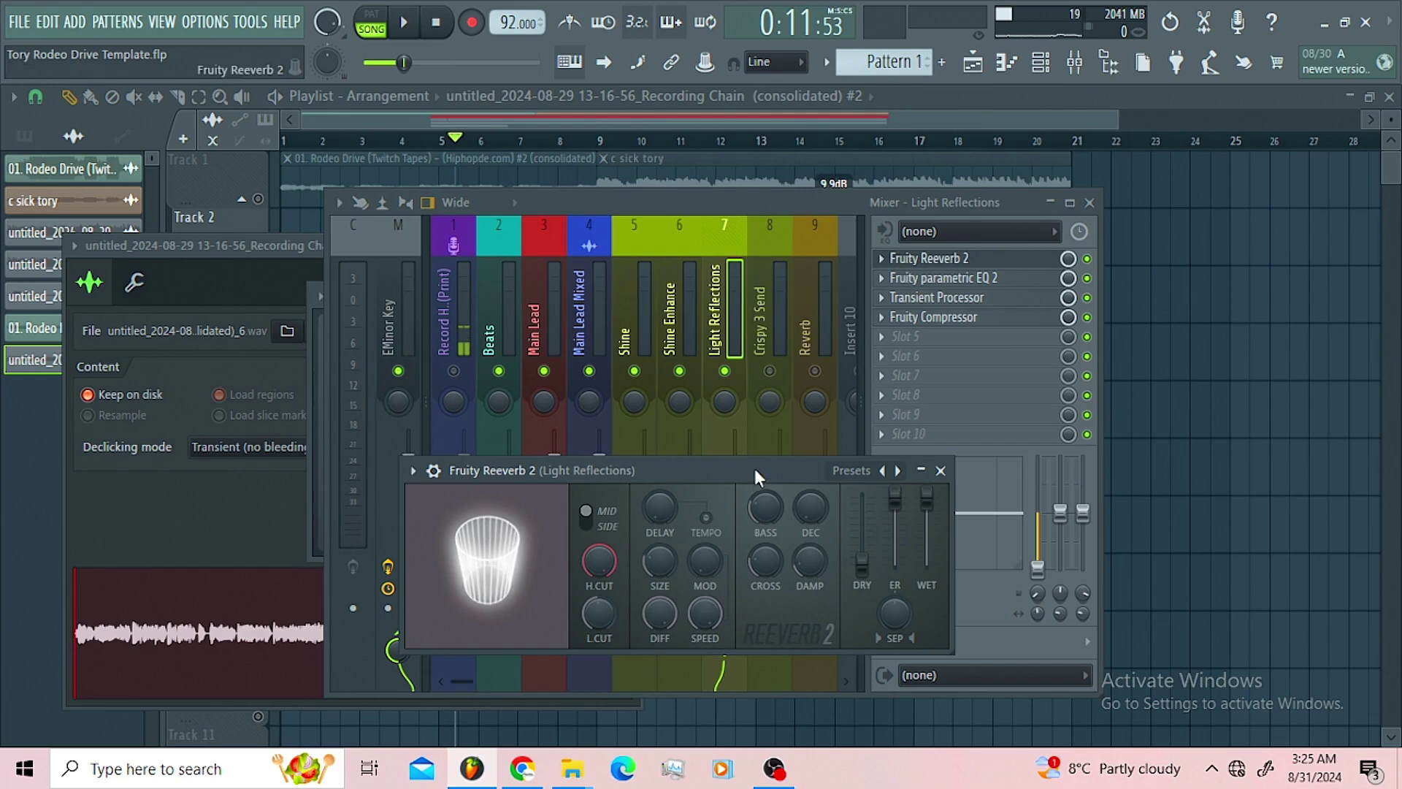
drag(755, 467, 712, 264)
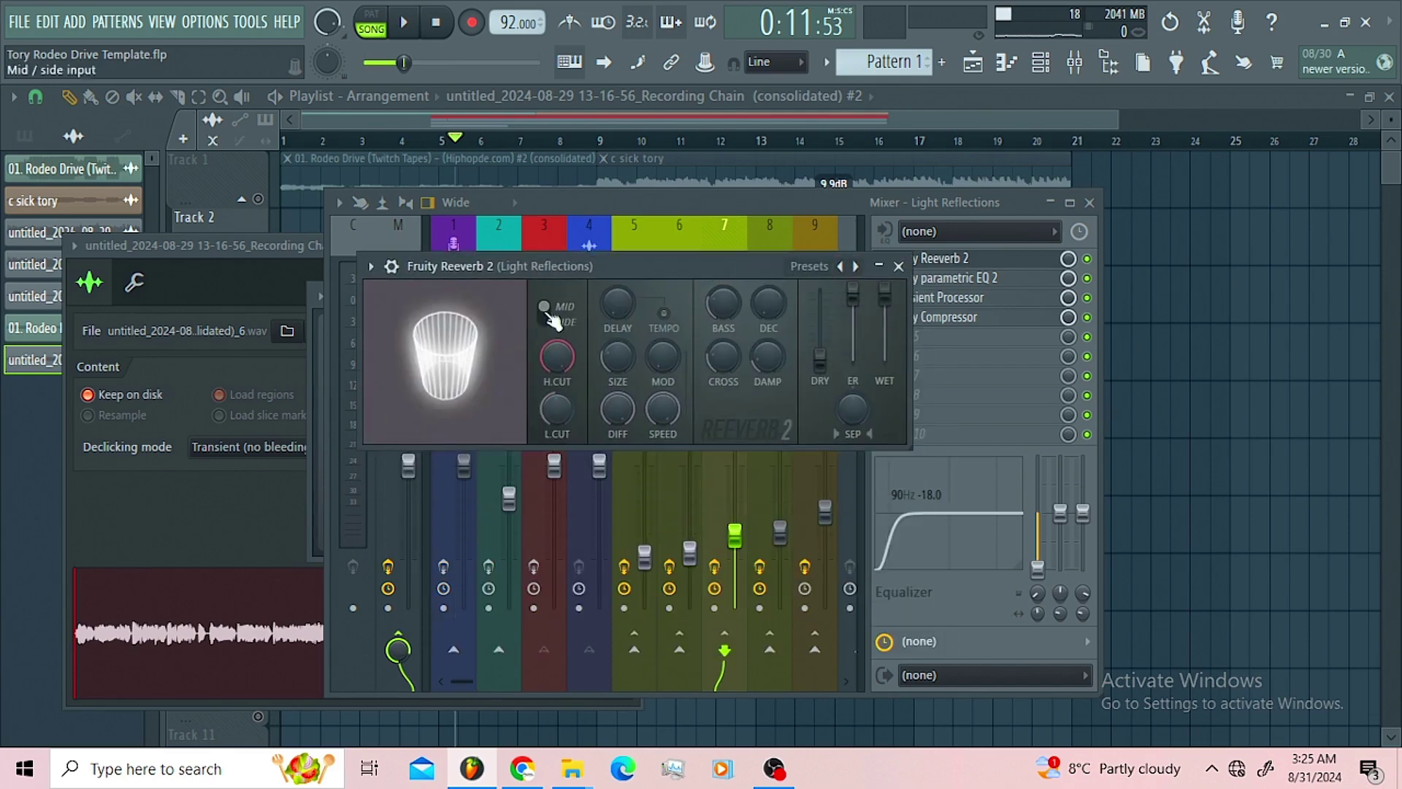
drag(747, 260, 738, 303)
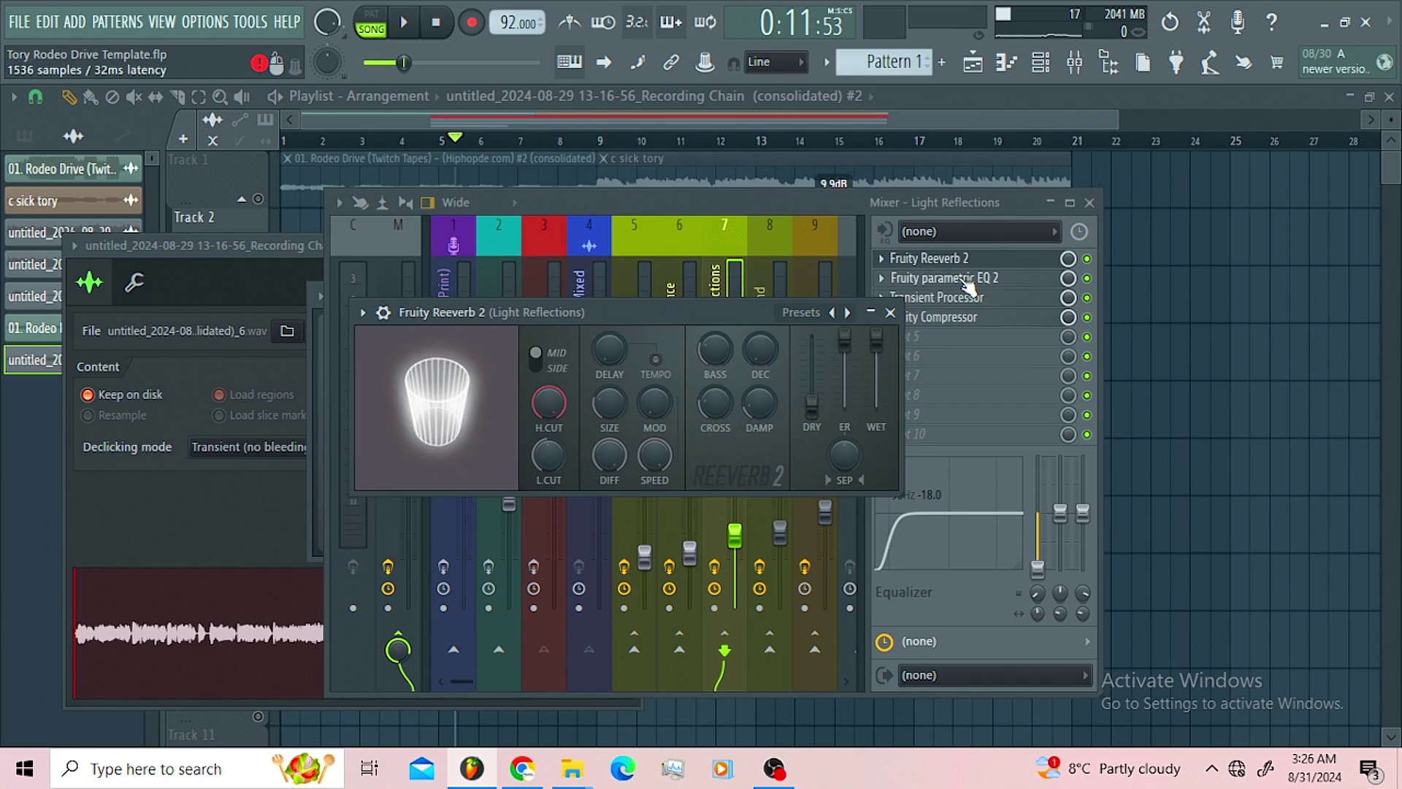
click(964, 278)
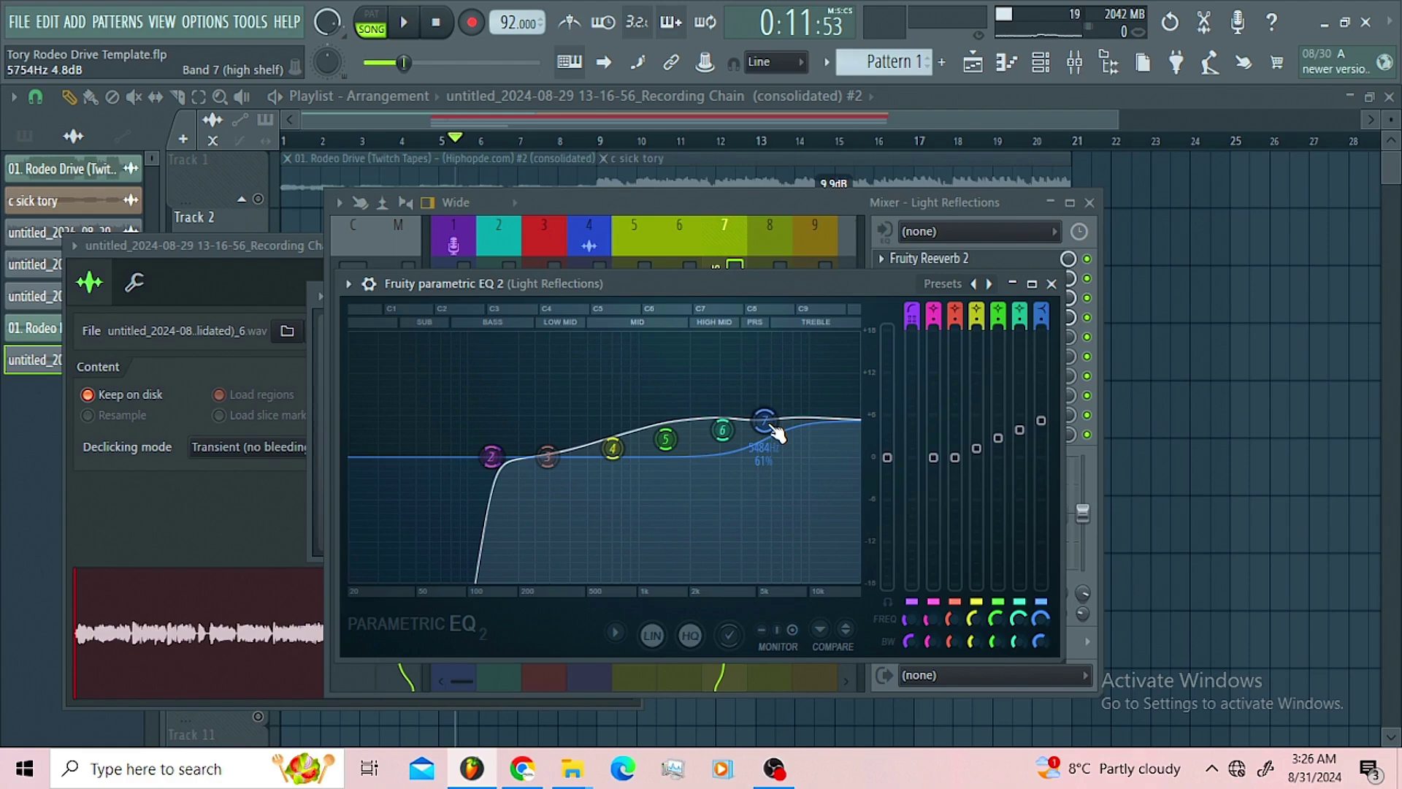
click(810, 203)
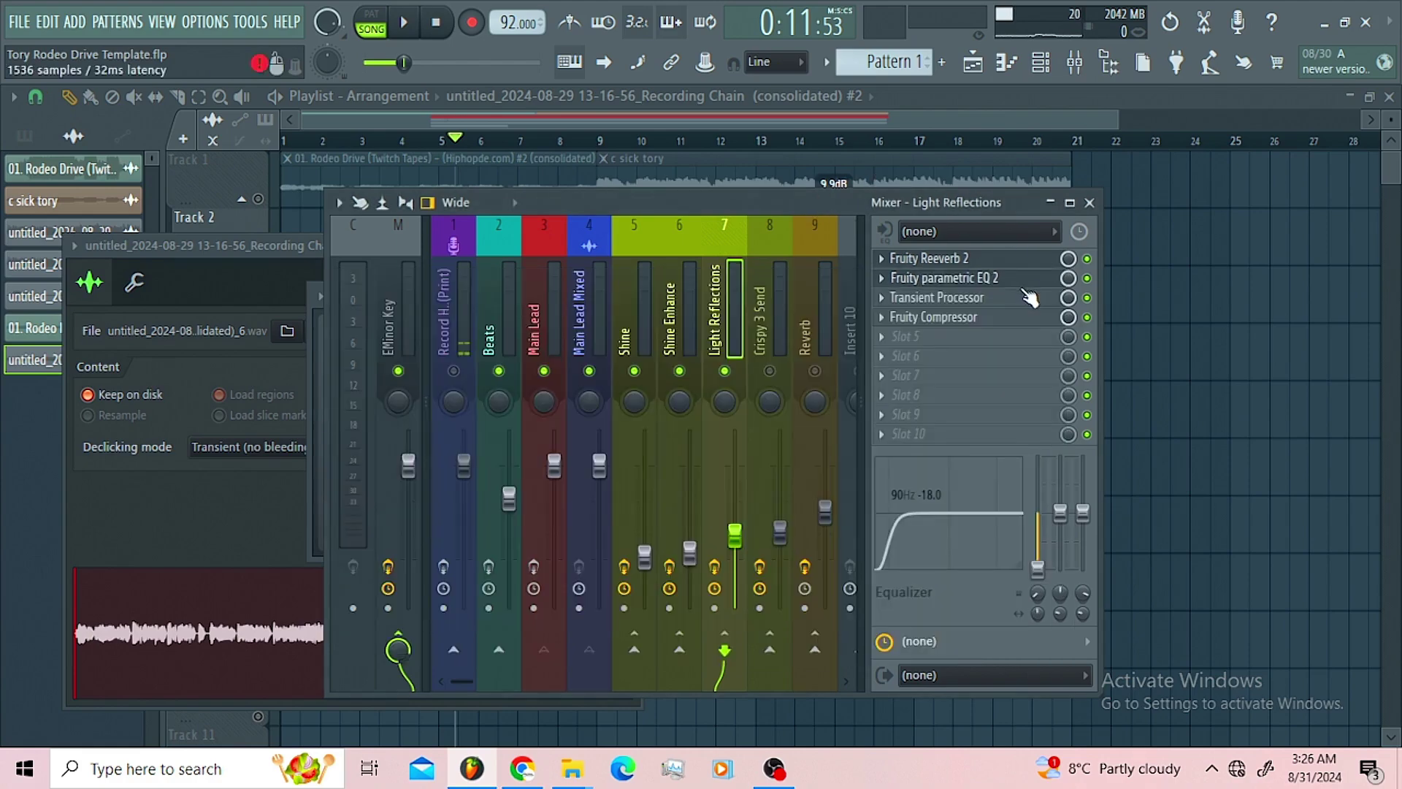
Examine the Transient Processor's attack and release and the Fruity Compressor settings on Light Reflections.
click(994, 299)
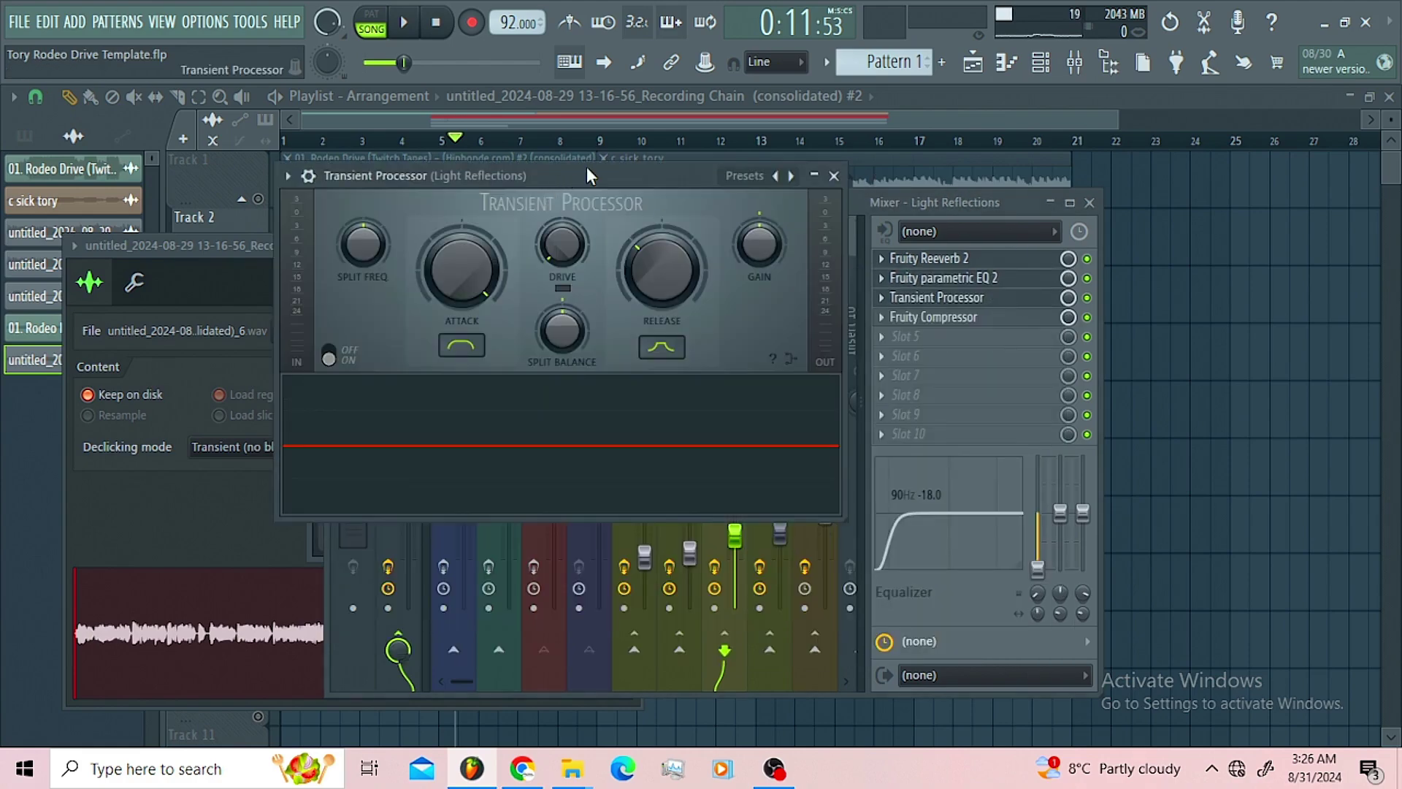
drag(590, 175, 805, 349)
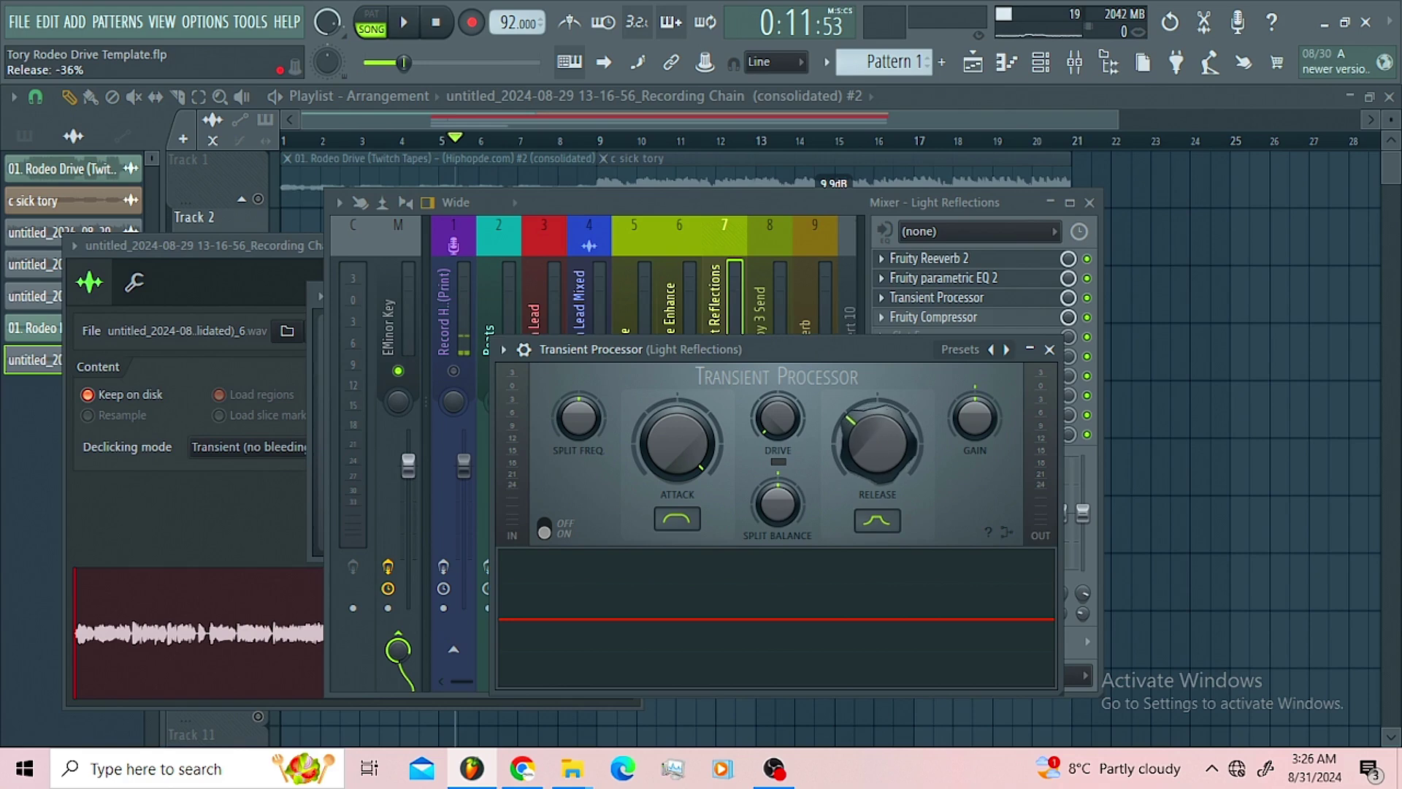
drag(877, 443, 877, 437)
click(835, 203)
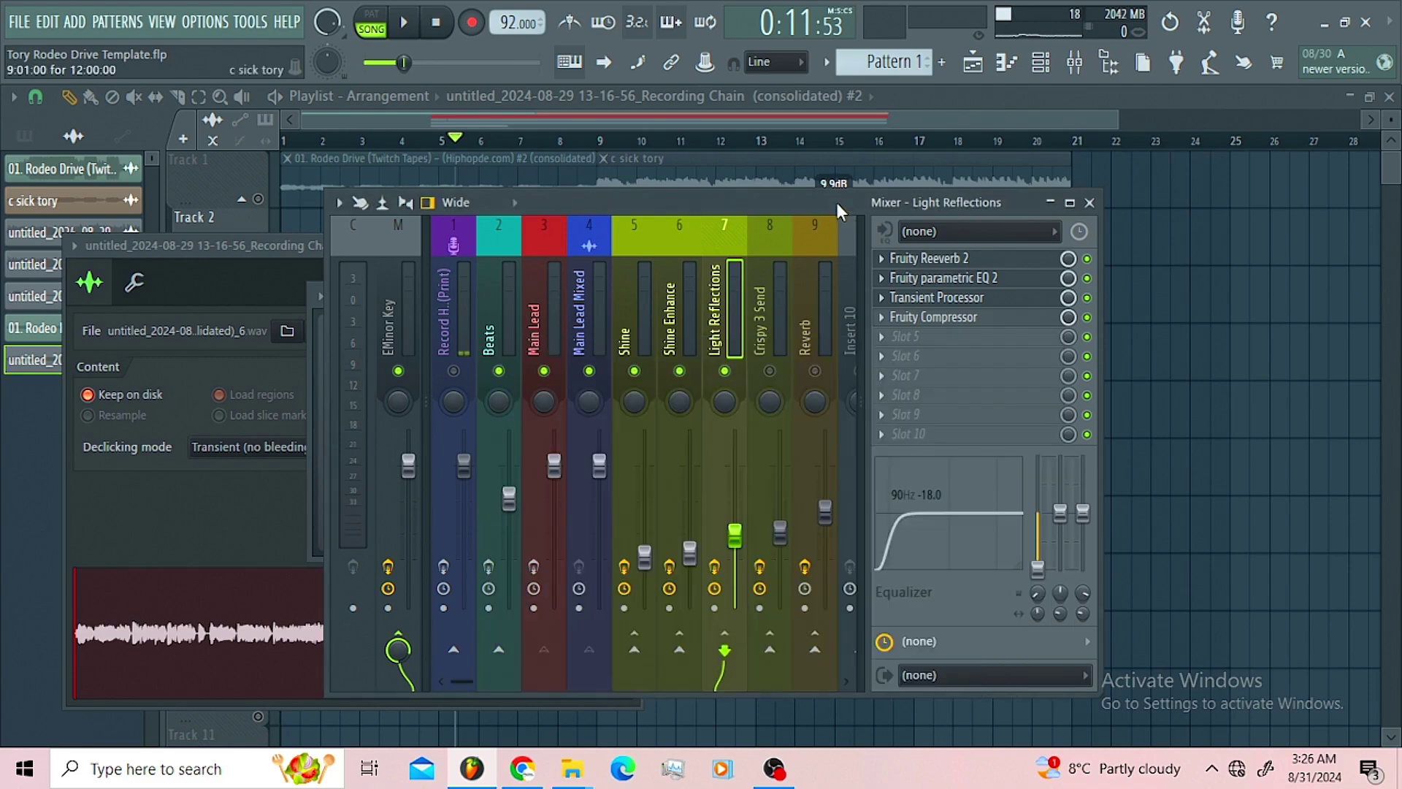
click(1007, 327)
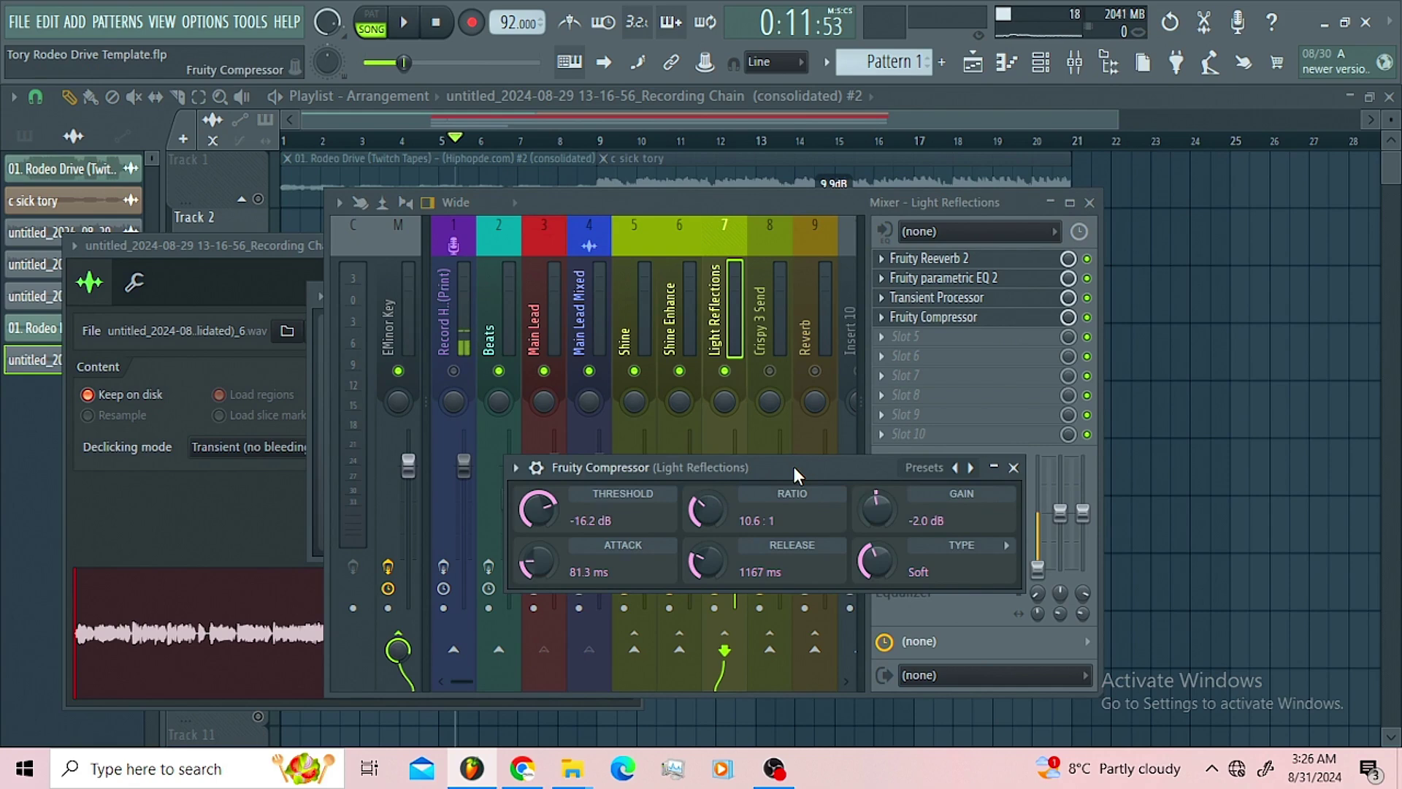
click(782, 204)
Copy the Light Reflections volume value and compare the vocal with the track muted and unmuted, ending unmuted with playback stopped.
right_click(735, 535)
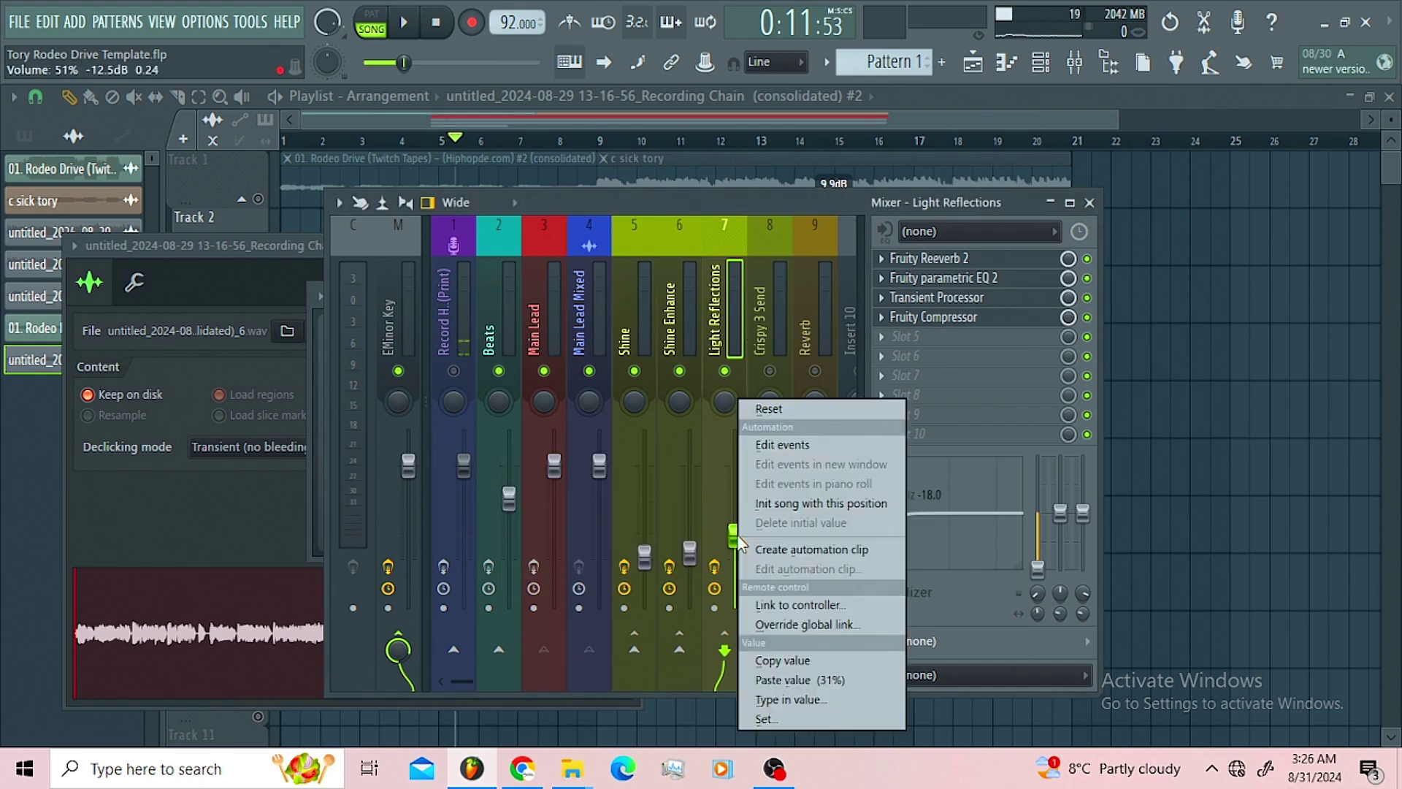
click(858, 664)
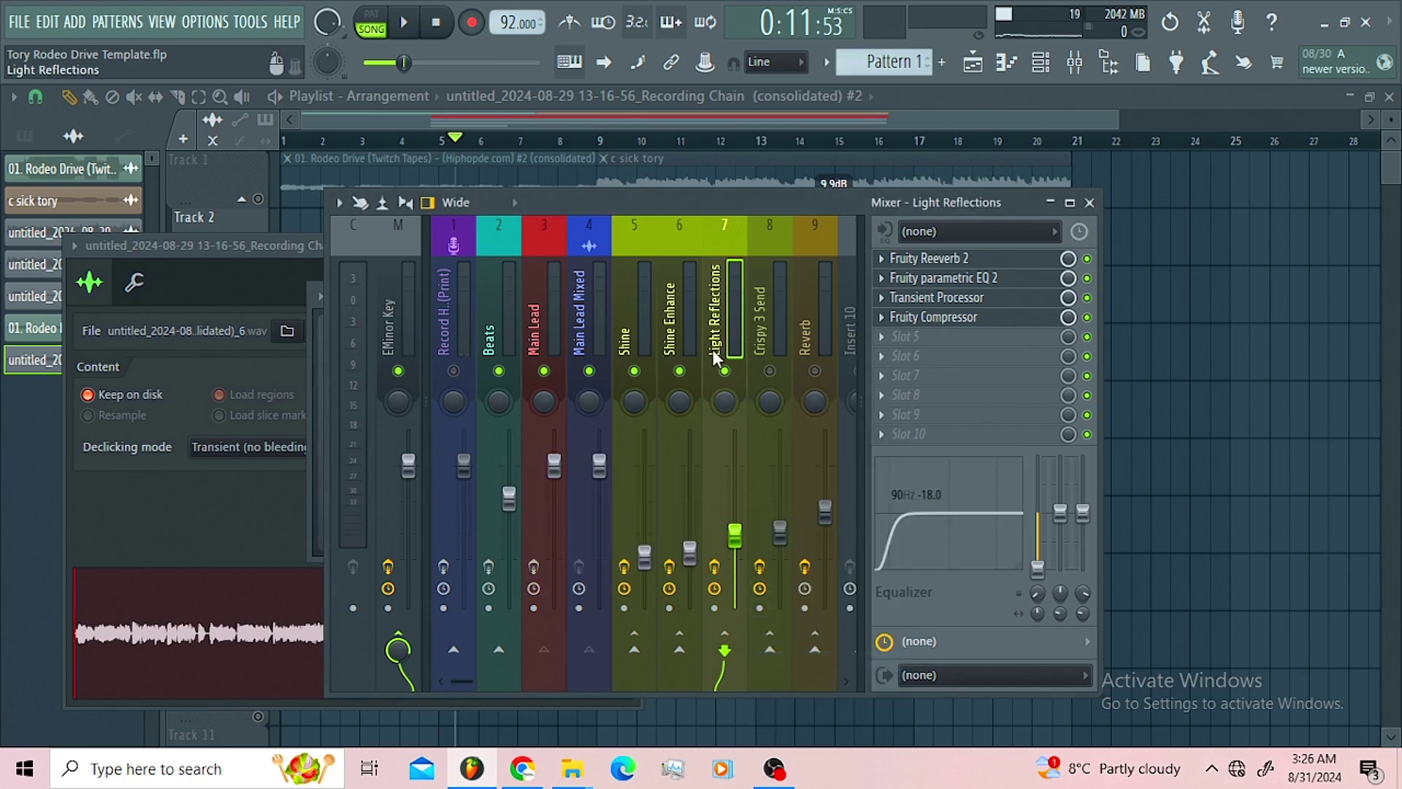
click(725, 371)
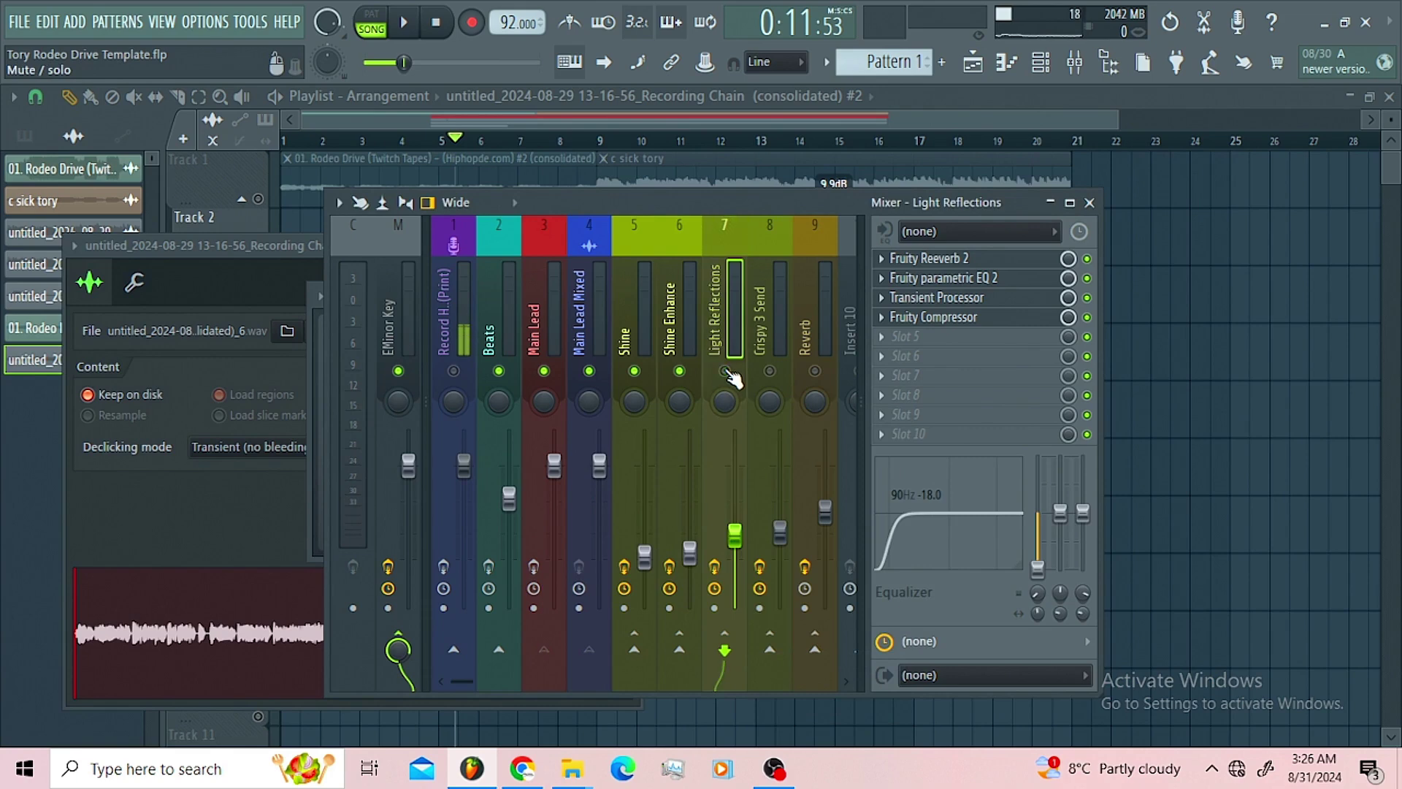
key(space)
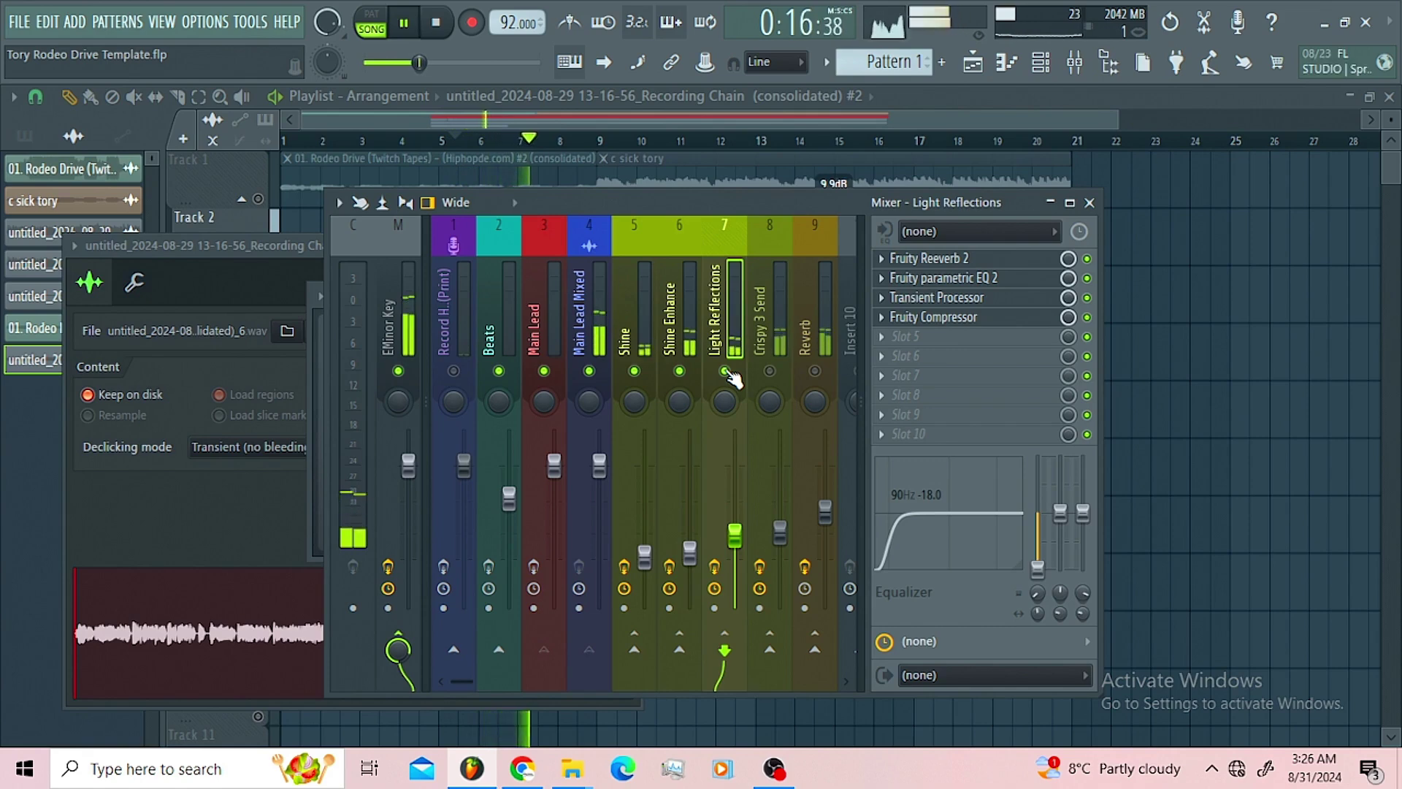
key(space)
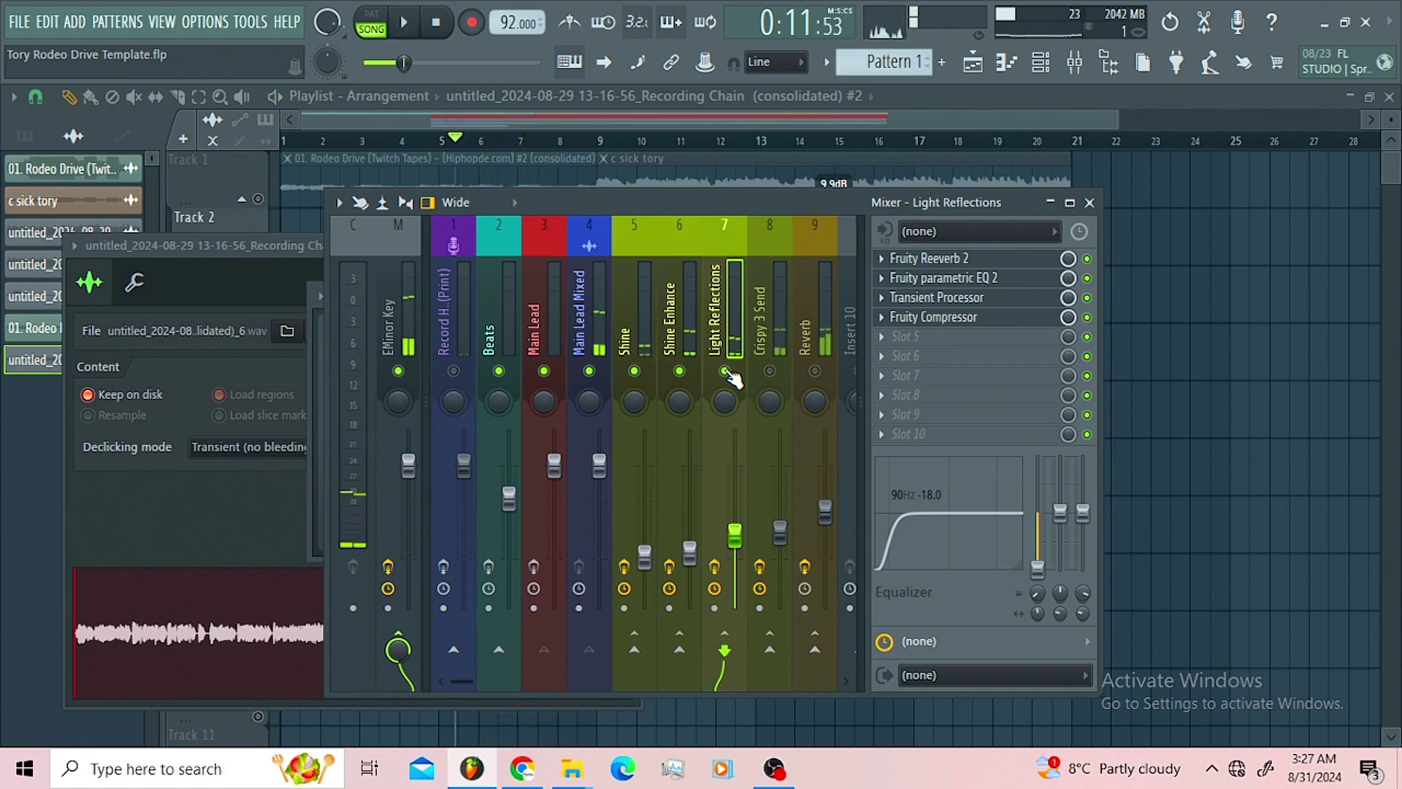
Select the Crispy 3 Send track and examine its Soundgoodizer mode and amount.
click(761, 331)
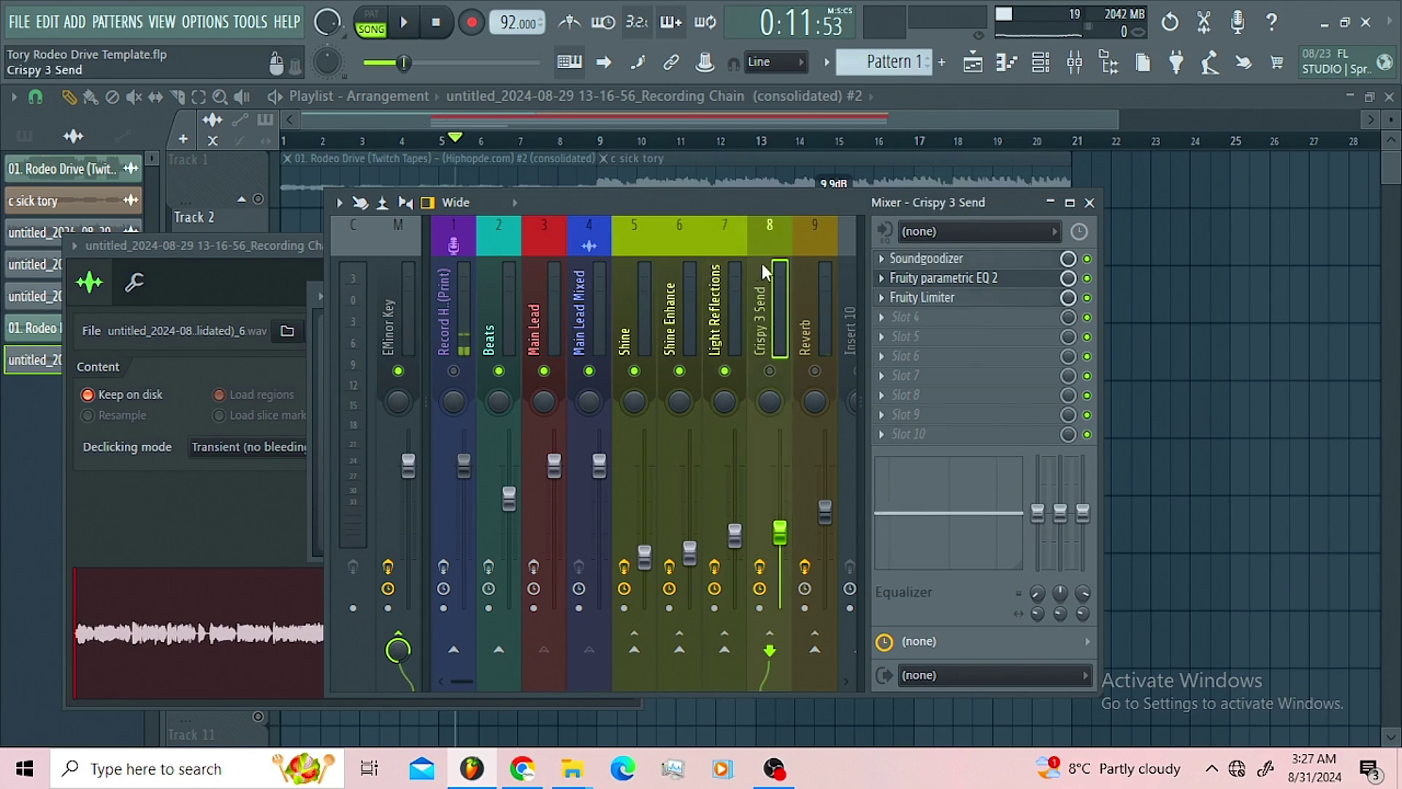
click(936, 265)
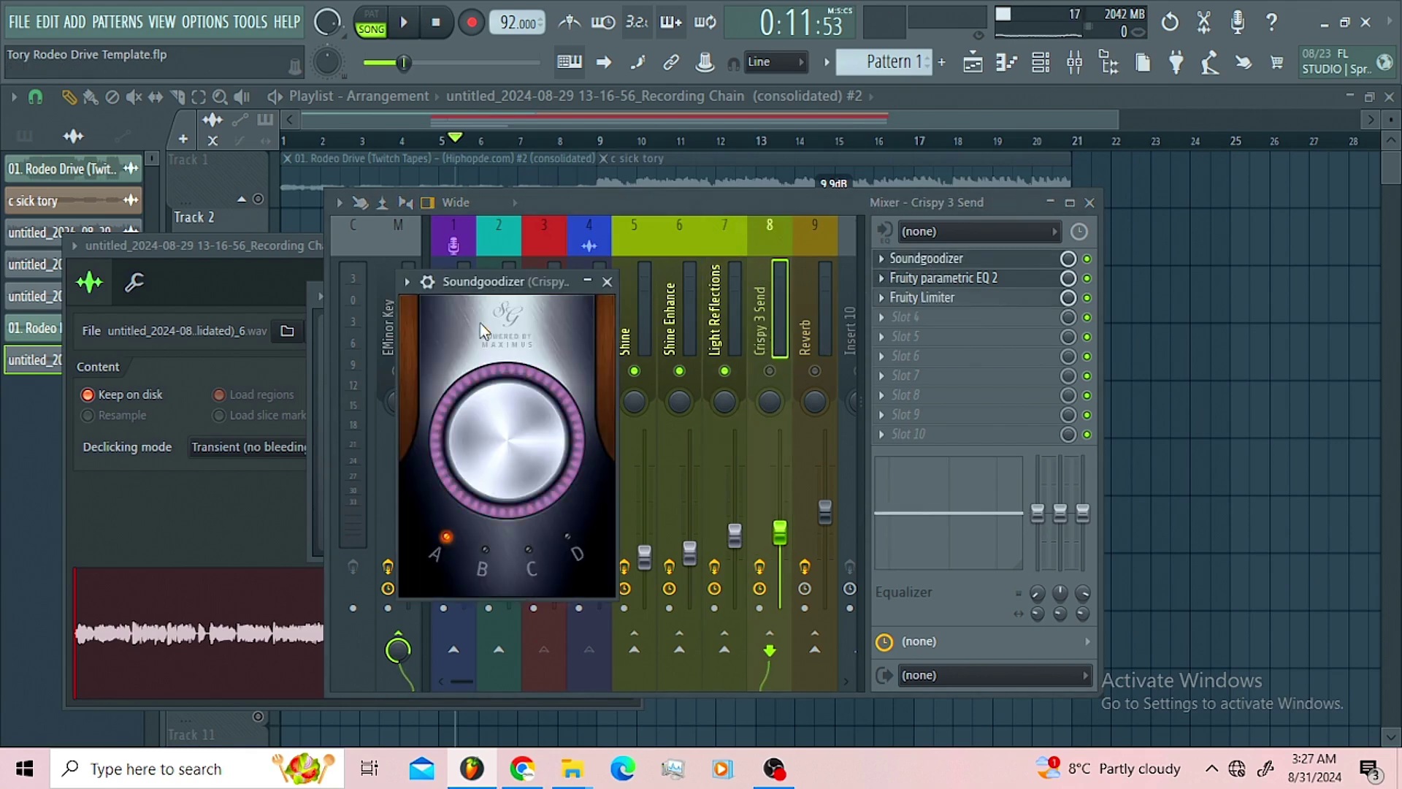
drag(473, 284, 517, 299)
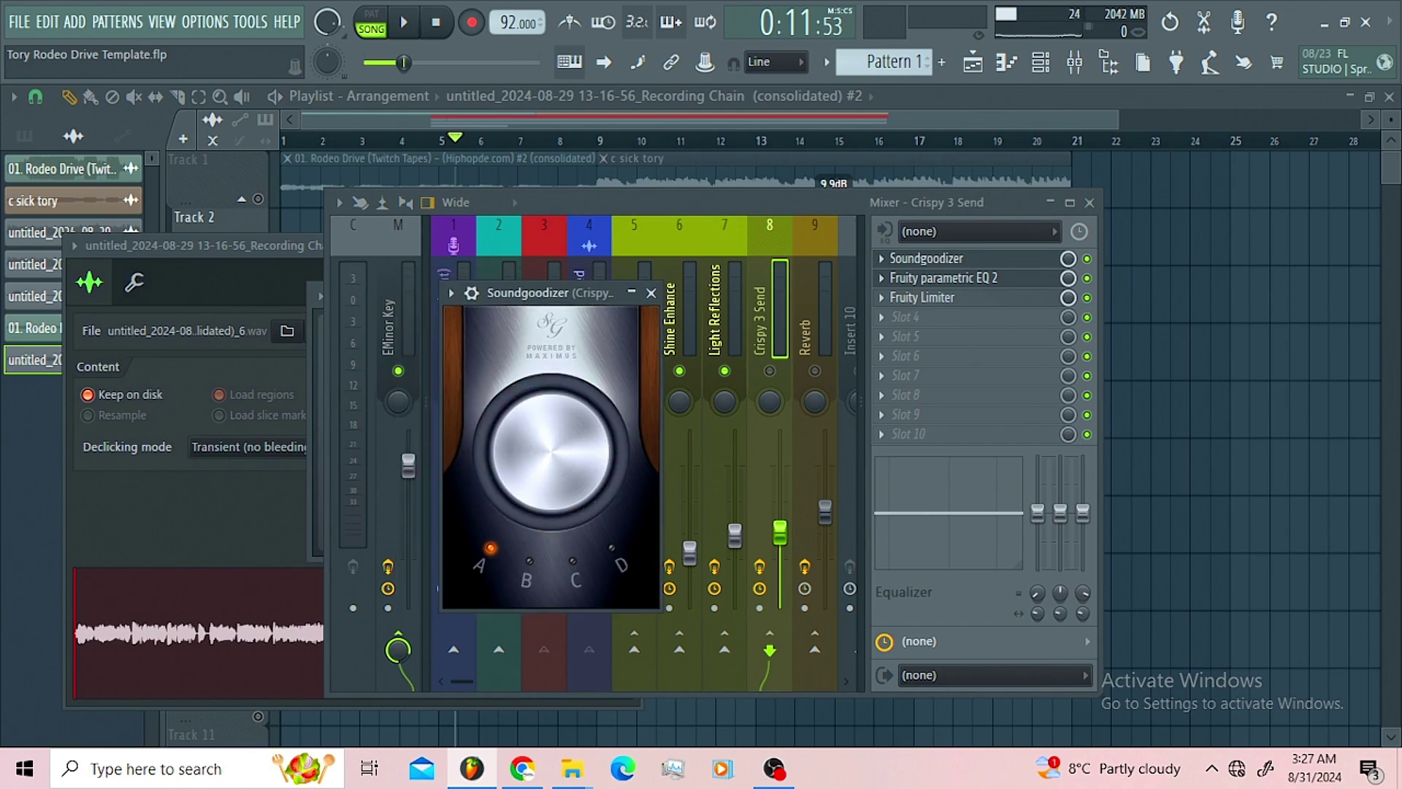
drag(577, 441, 577, 427)
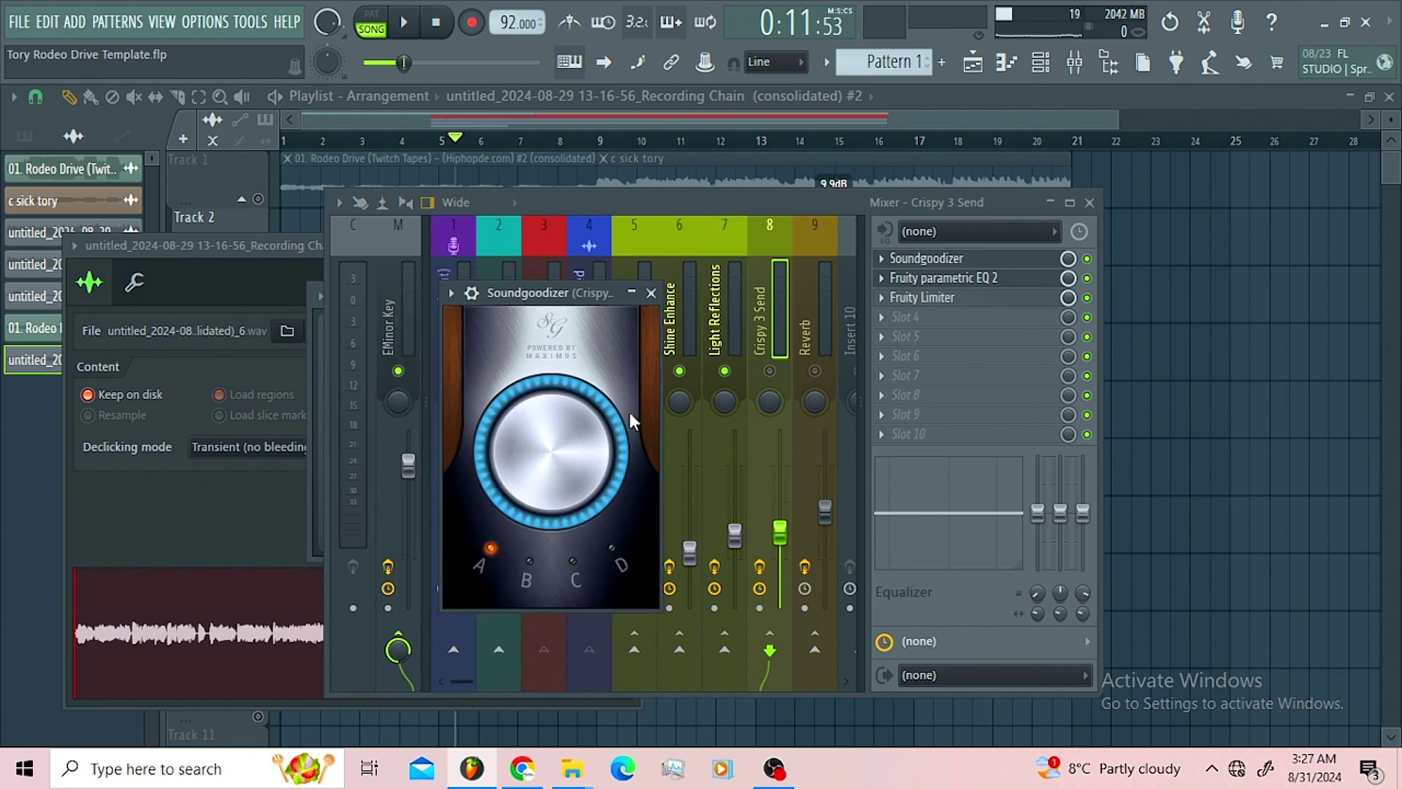
Examine the Fruity parametric EQ 2 curve and the Fruity Limiter settings on Crispy 3 Send.
click(979, 288)
click(981, 293)
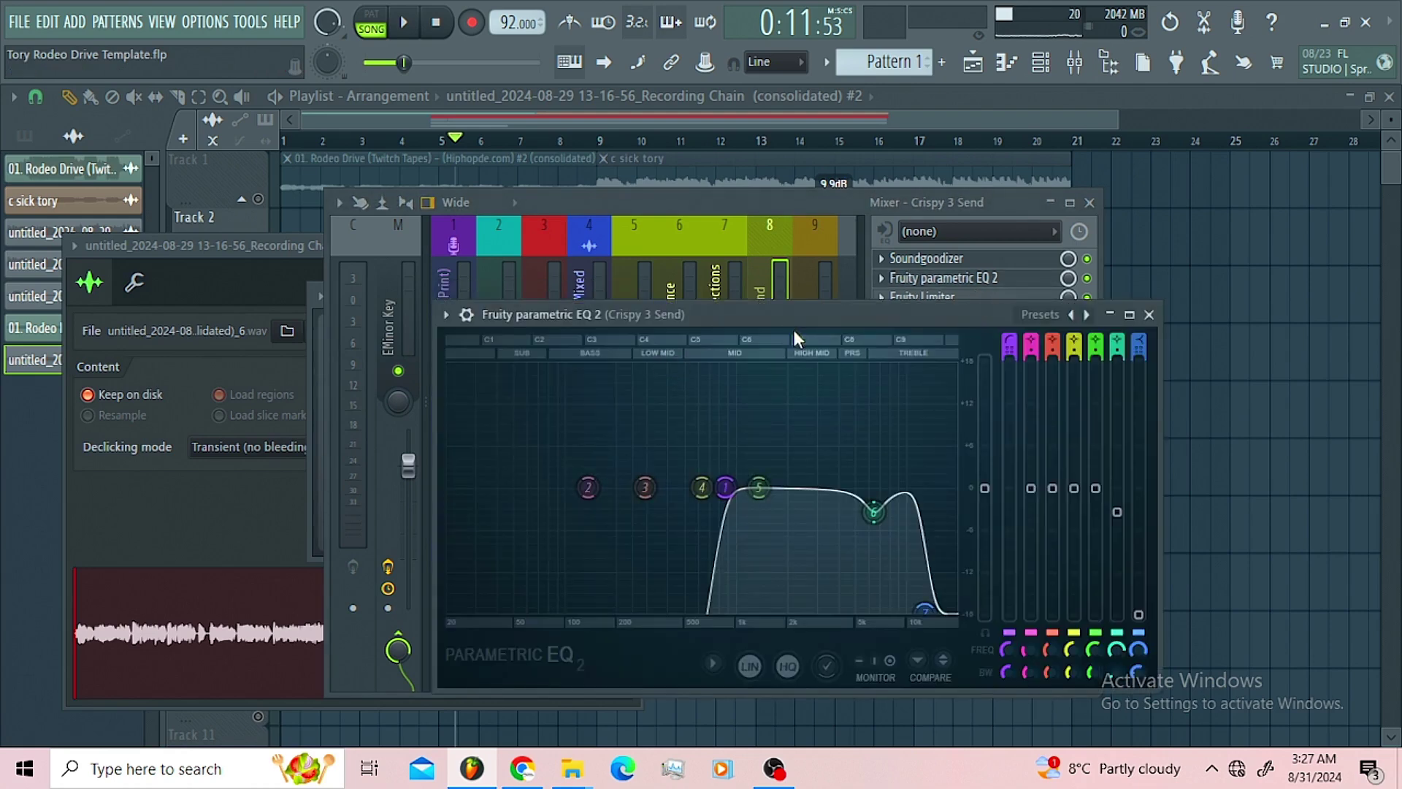
drag(787, 315, 736, 228)
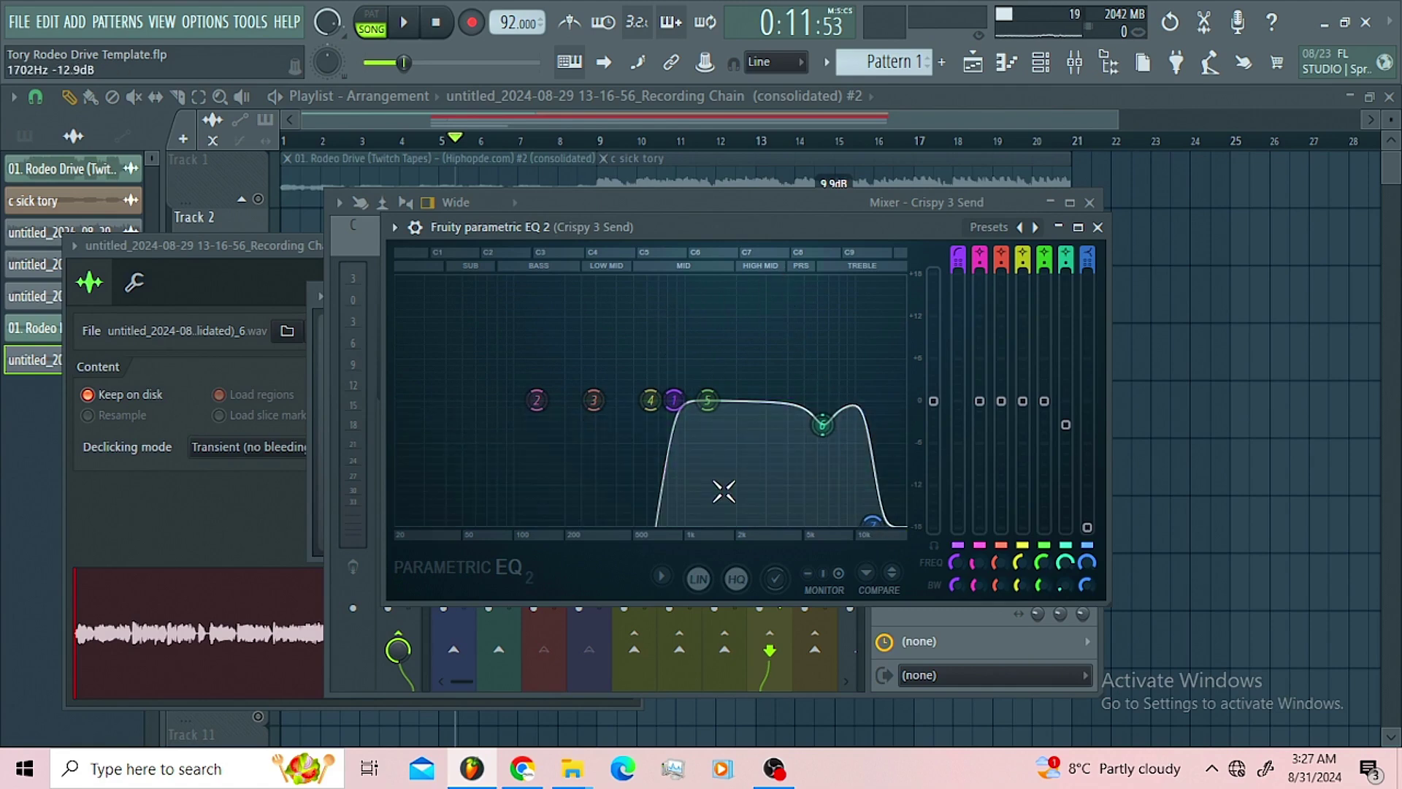
click(1098, 228)
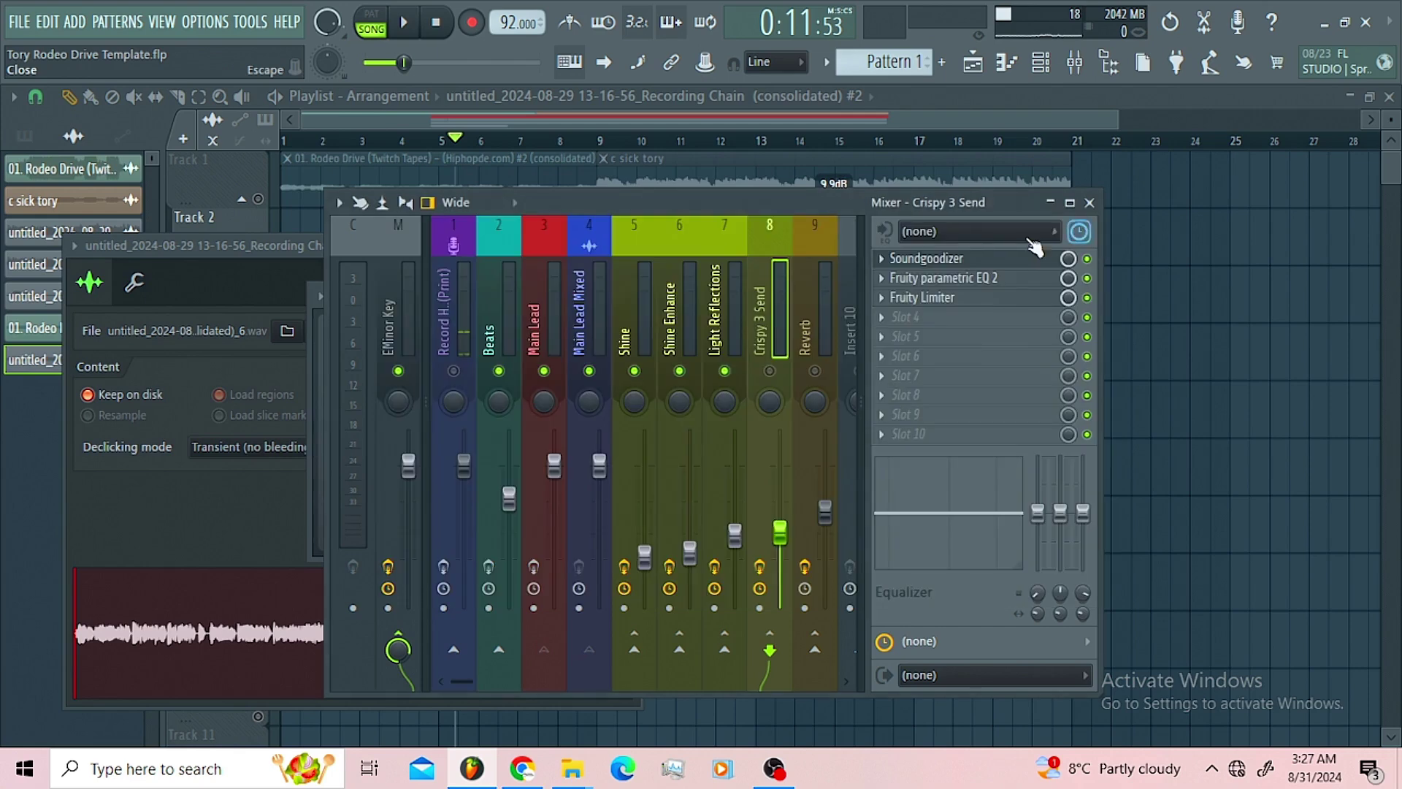
click(942, 302)
mouse_move(838, 332)
mouse_down()
mouse_move(838, 289)
mouse_move(840, 338)
mouse_up()
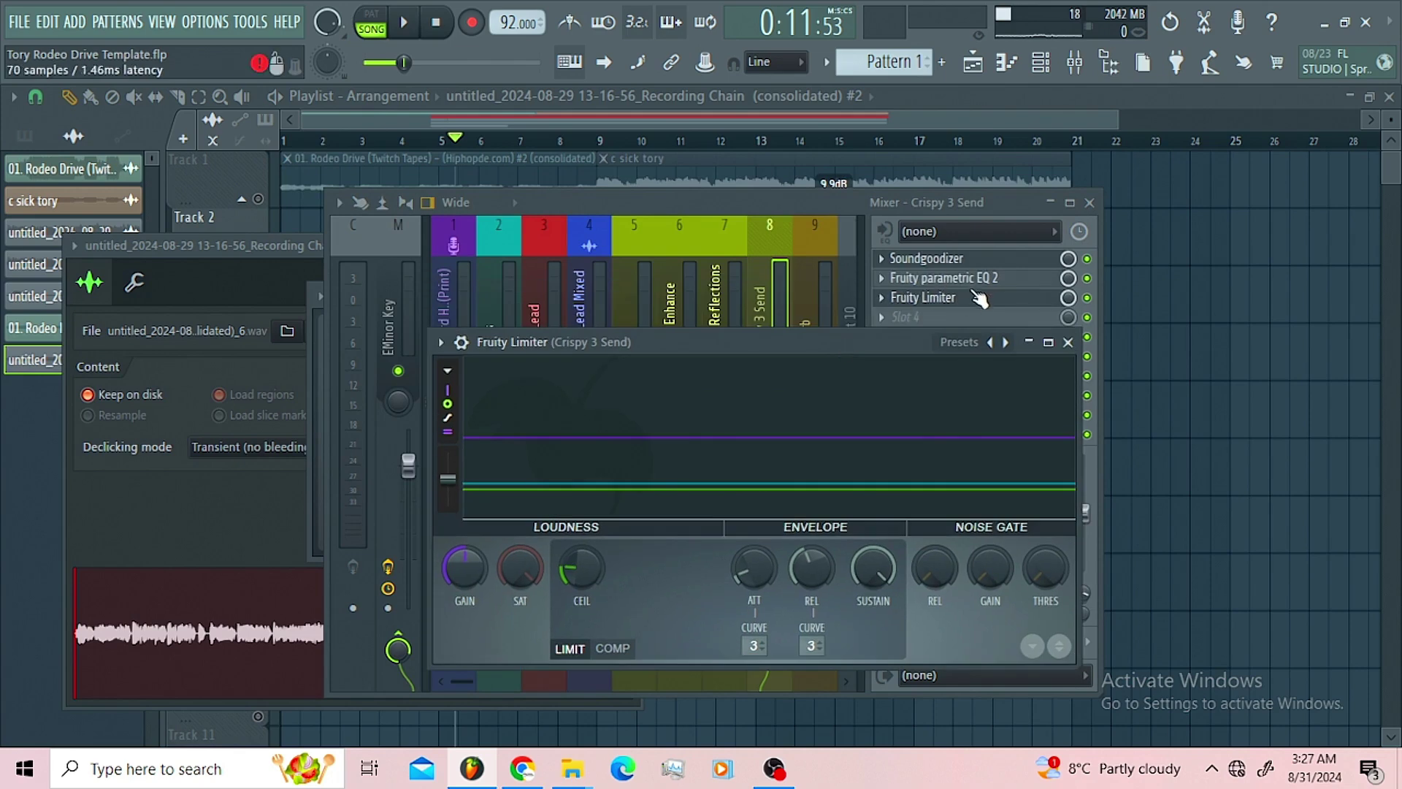
click(749, 197)
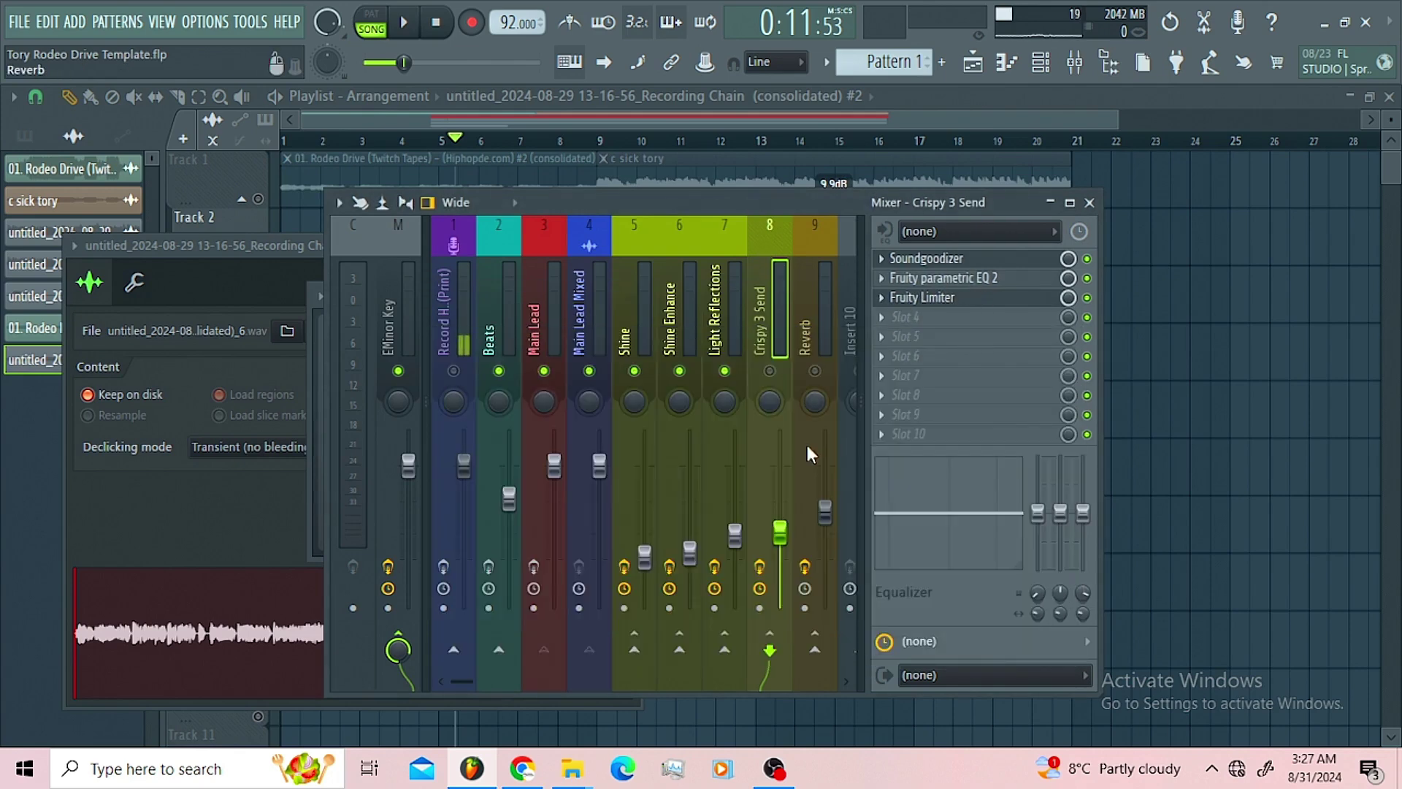
Play the vocal briefly with Crispy 3 Send muted and stop playback.
key(space)
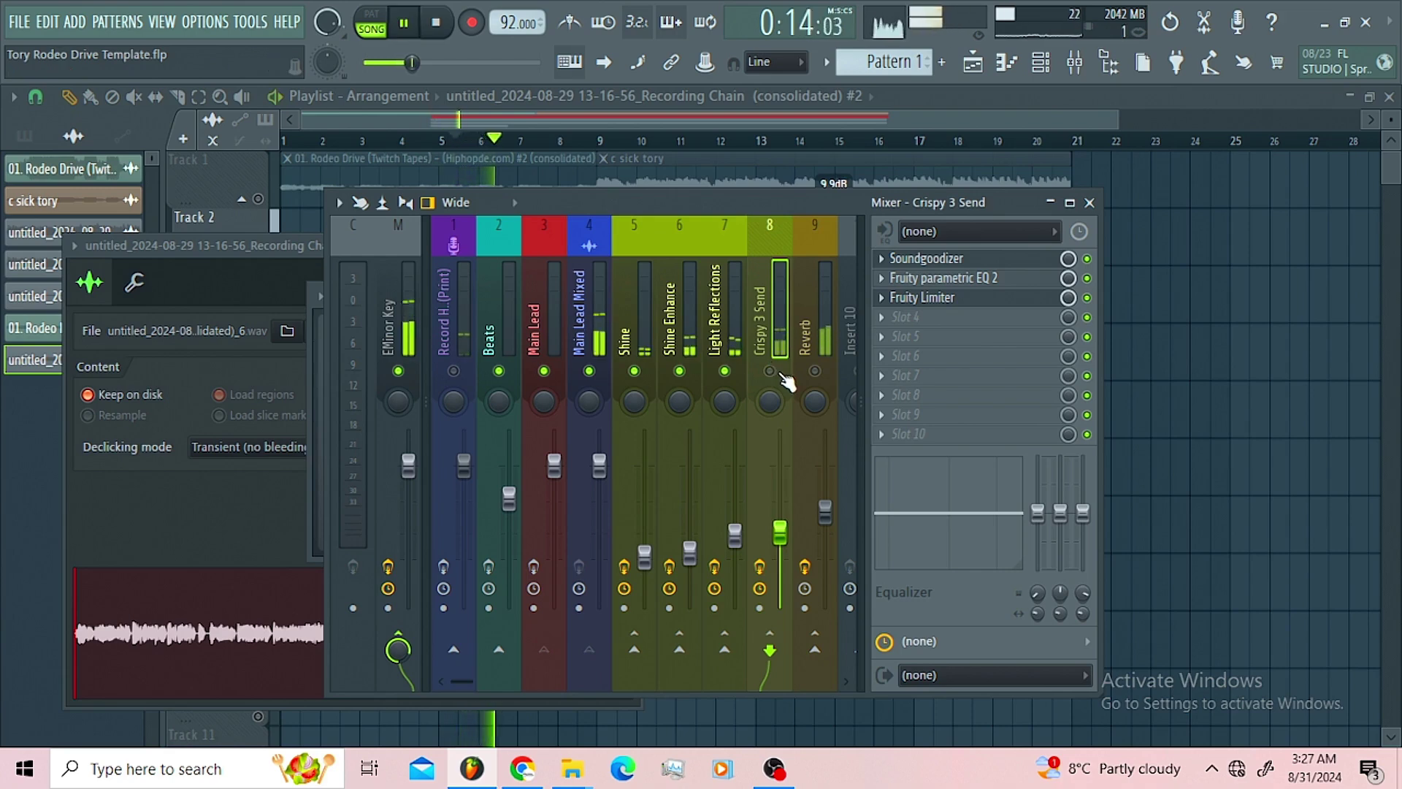
key(space)
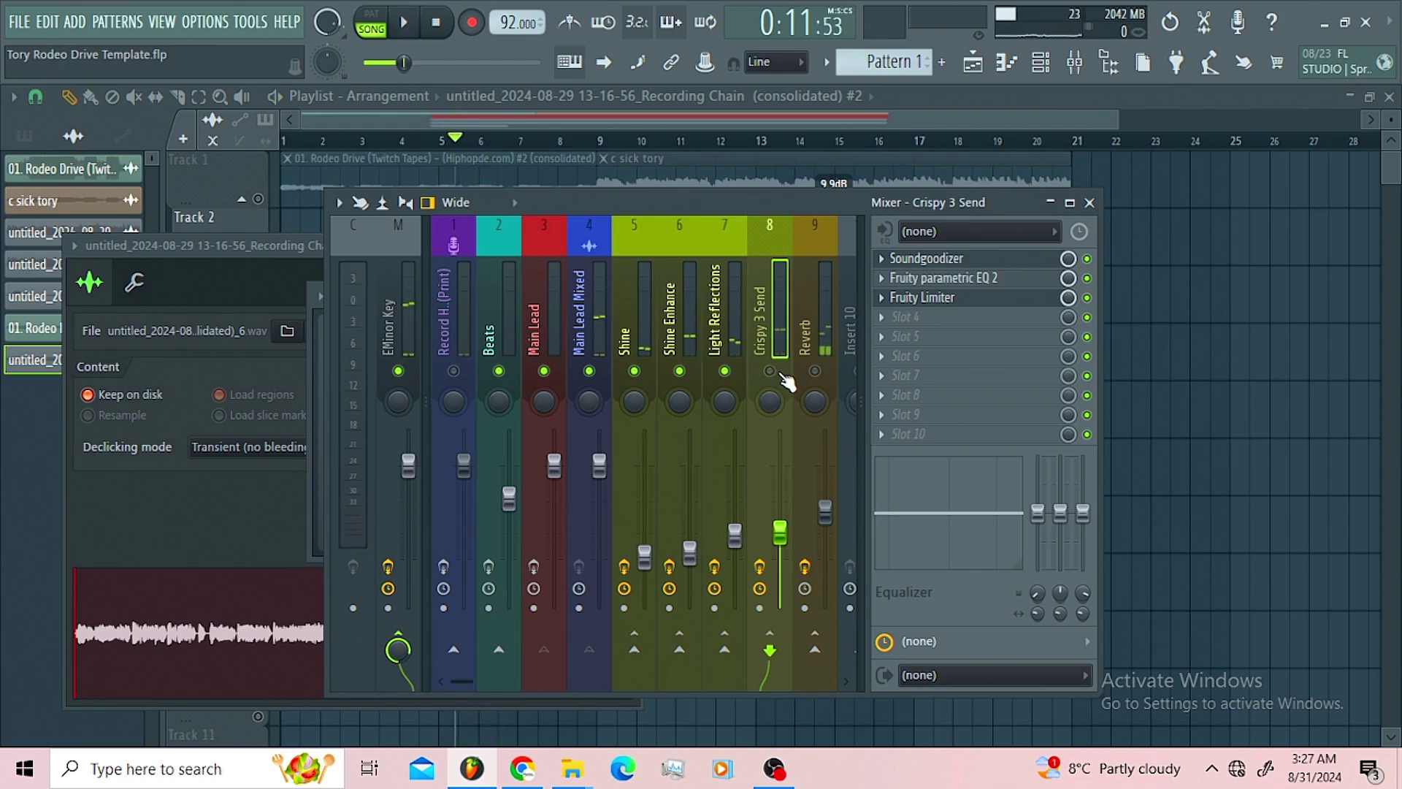
Unmute Crispy 3 Send, play the vocal briefly with it active, and stop playback.
click(770, 370)
key(space)
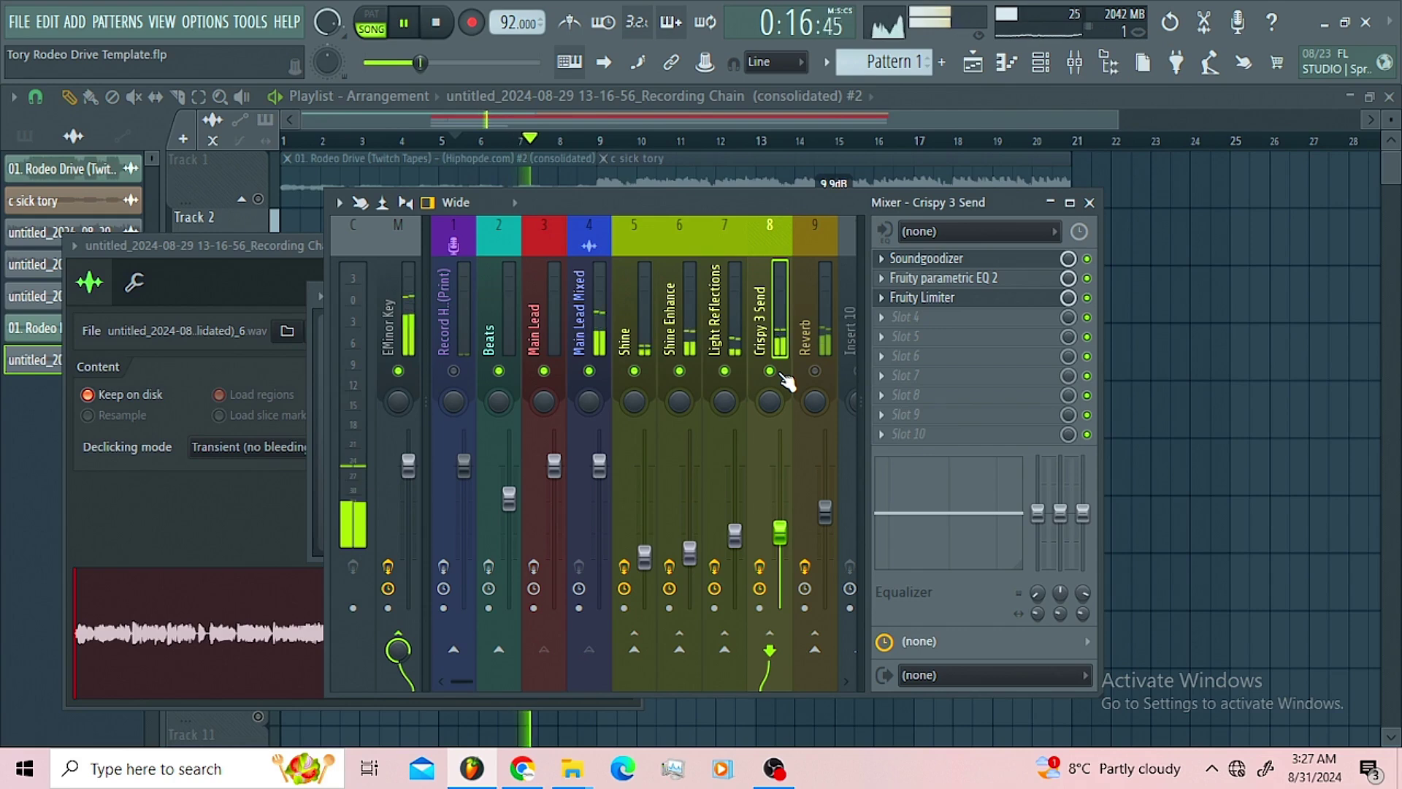
key(space)
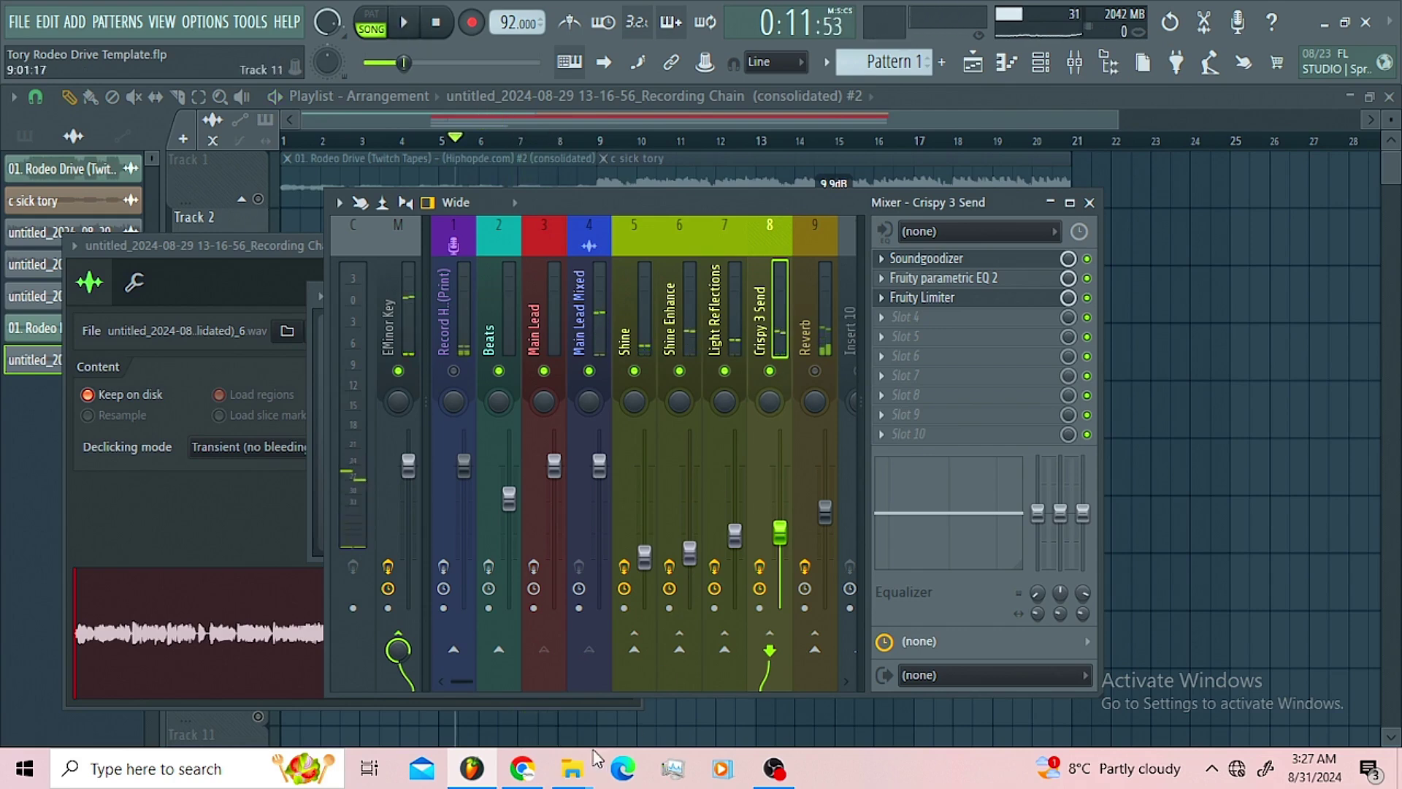
Unmute the Reverb track, start playback, and examine its ValhallaVintageVerb settings while the vocal plays.
drag(452, 683, 467, 679)
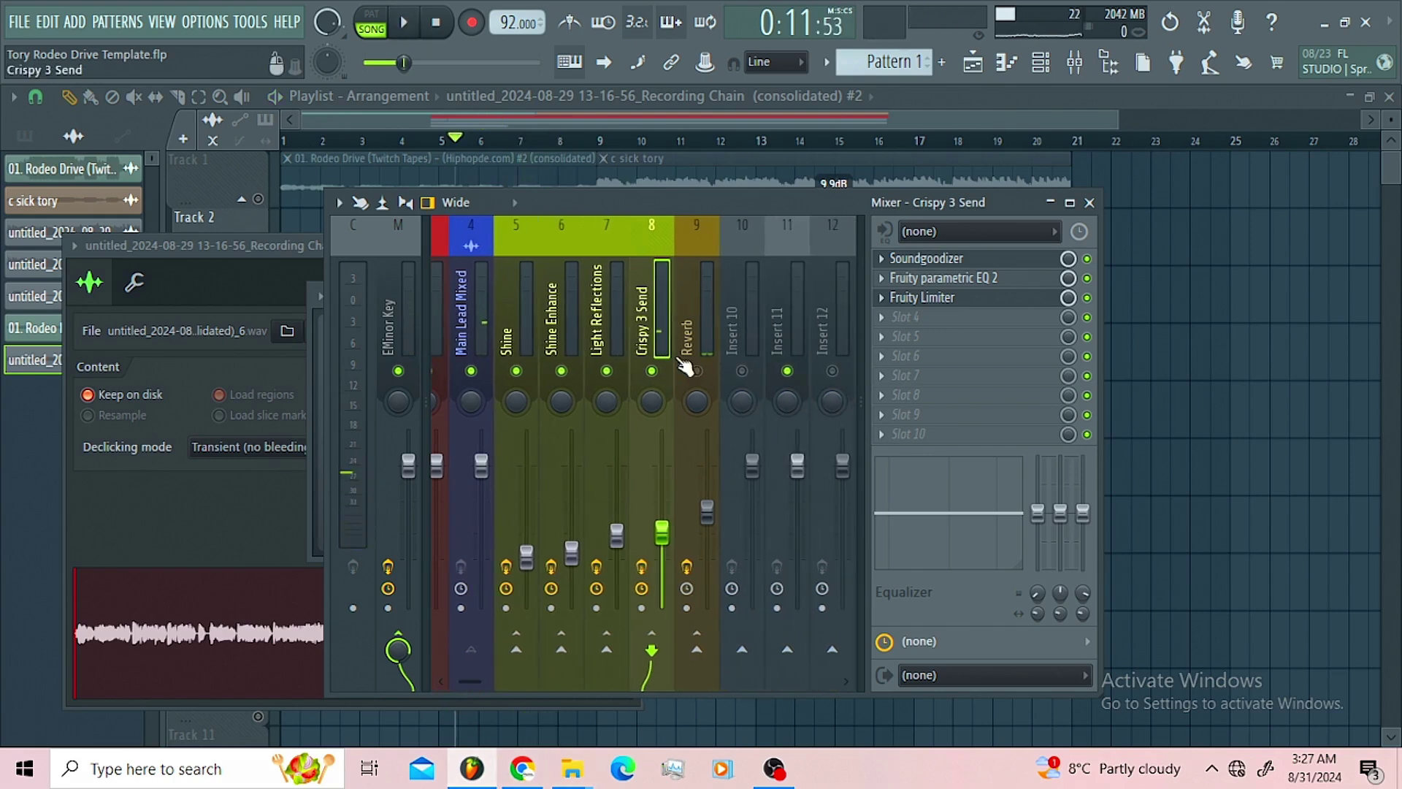
click(697, 371)
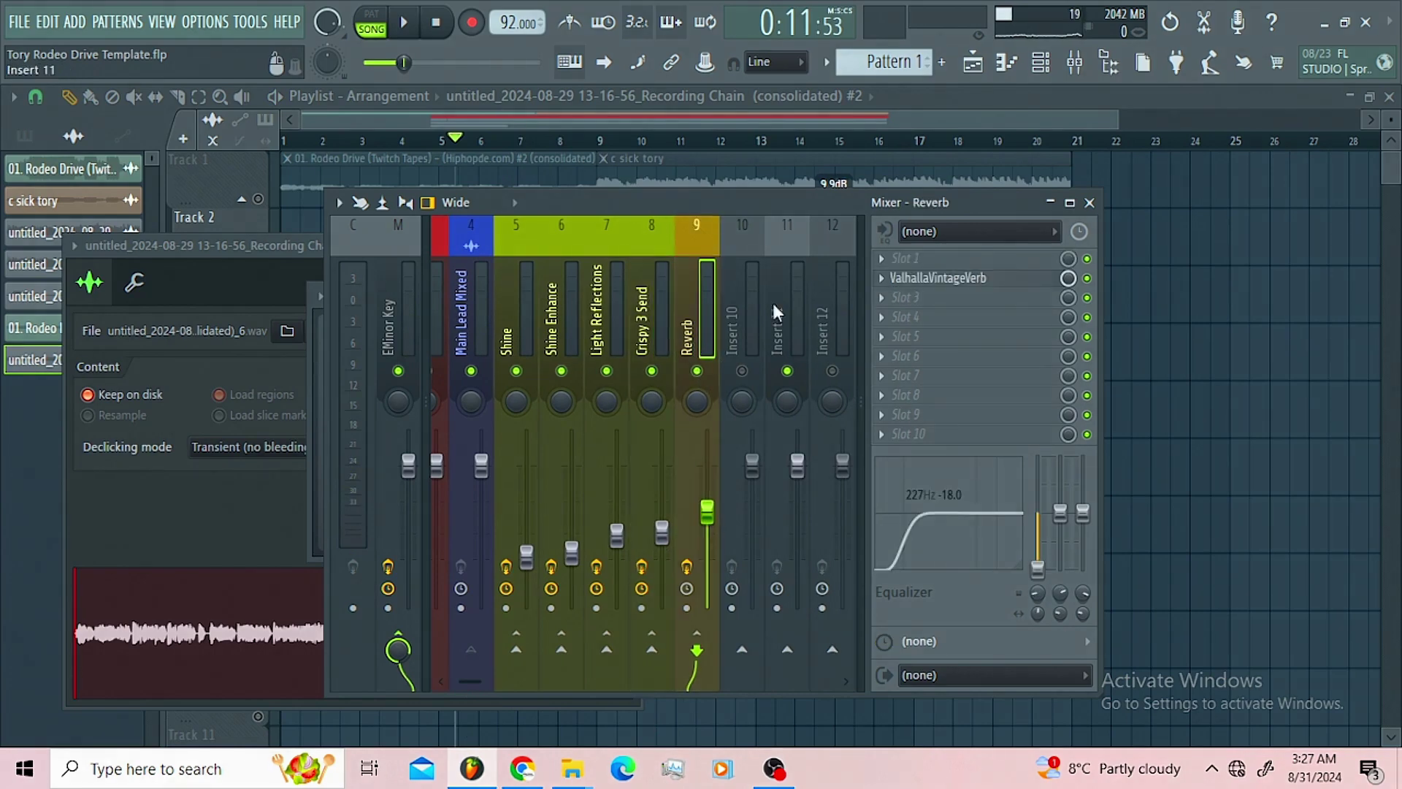
key(space)
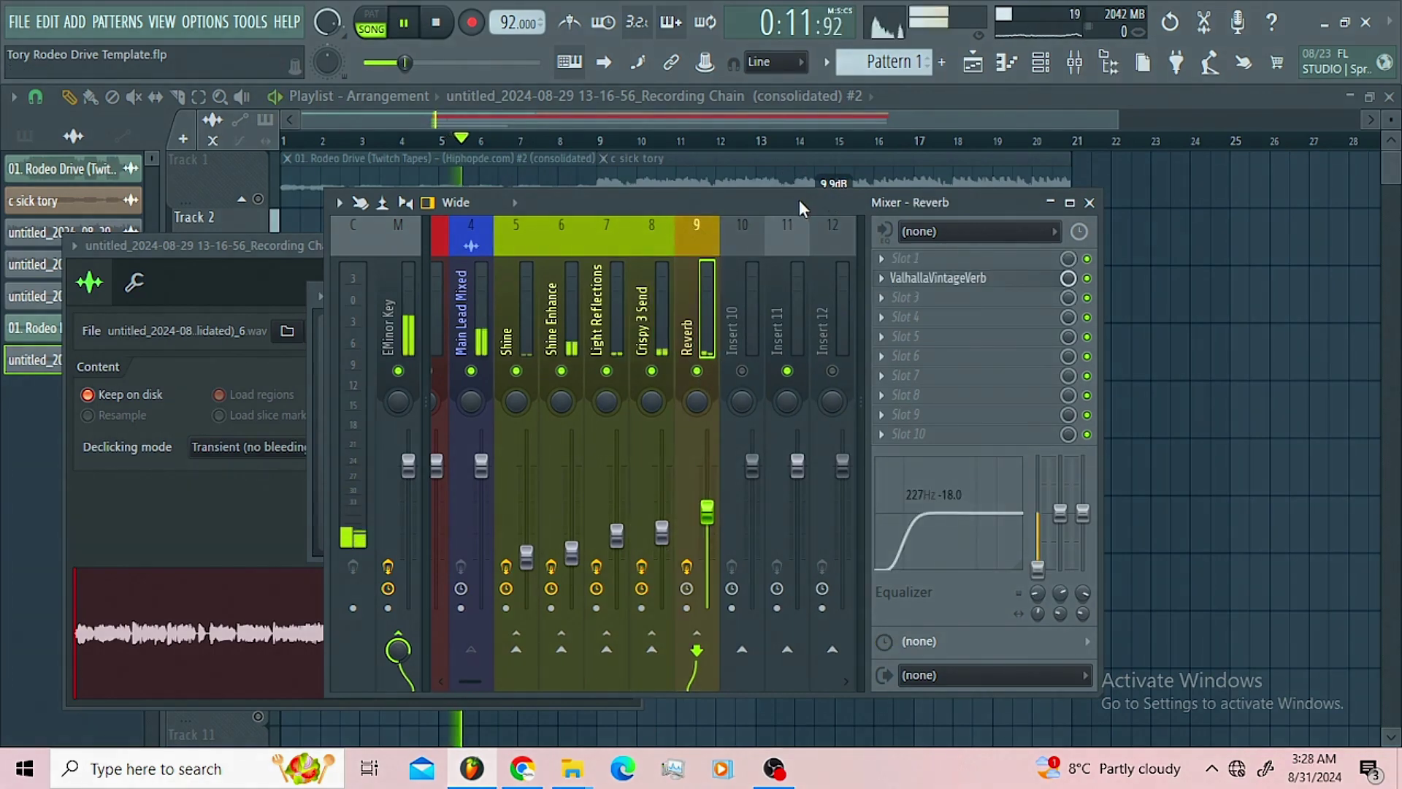
click(921, 280)
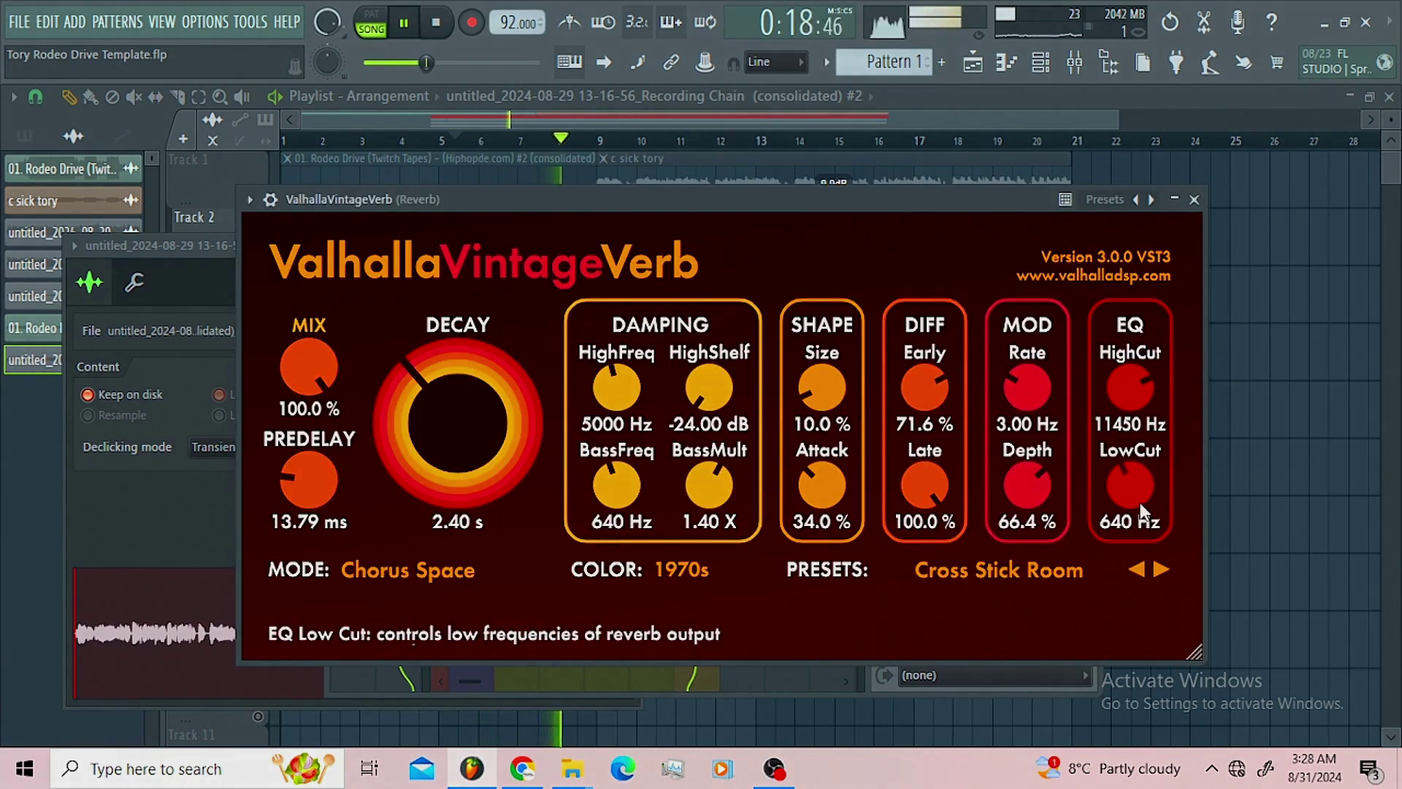
click(1194, 200)
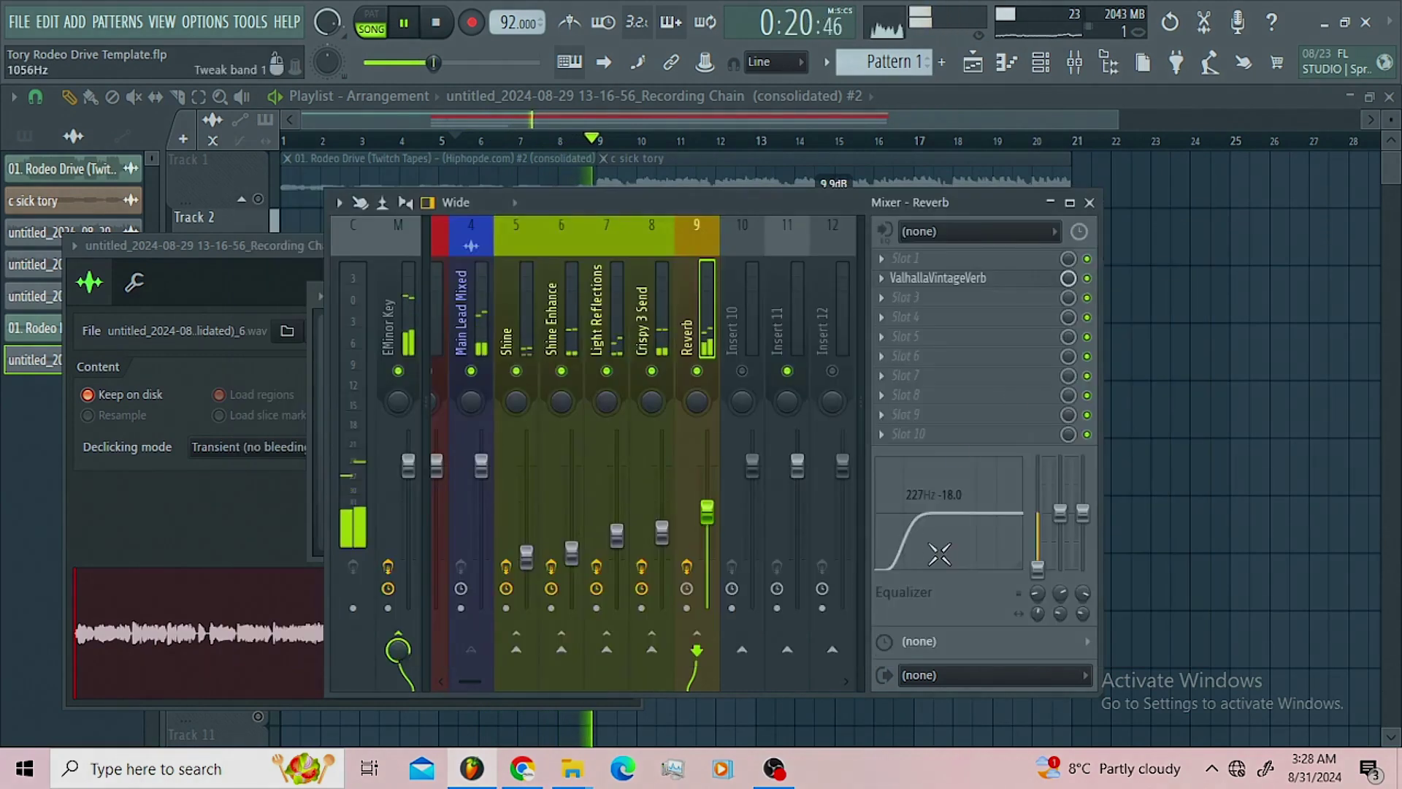
Lower the low band of Crispy 3 Send's built-in equalizer to -6.5 at 90 Hz.
click(641, 346)
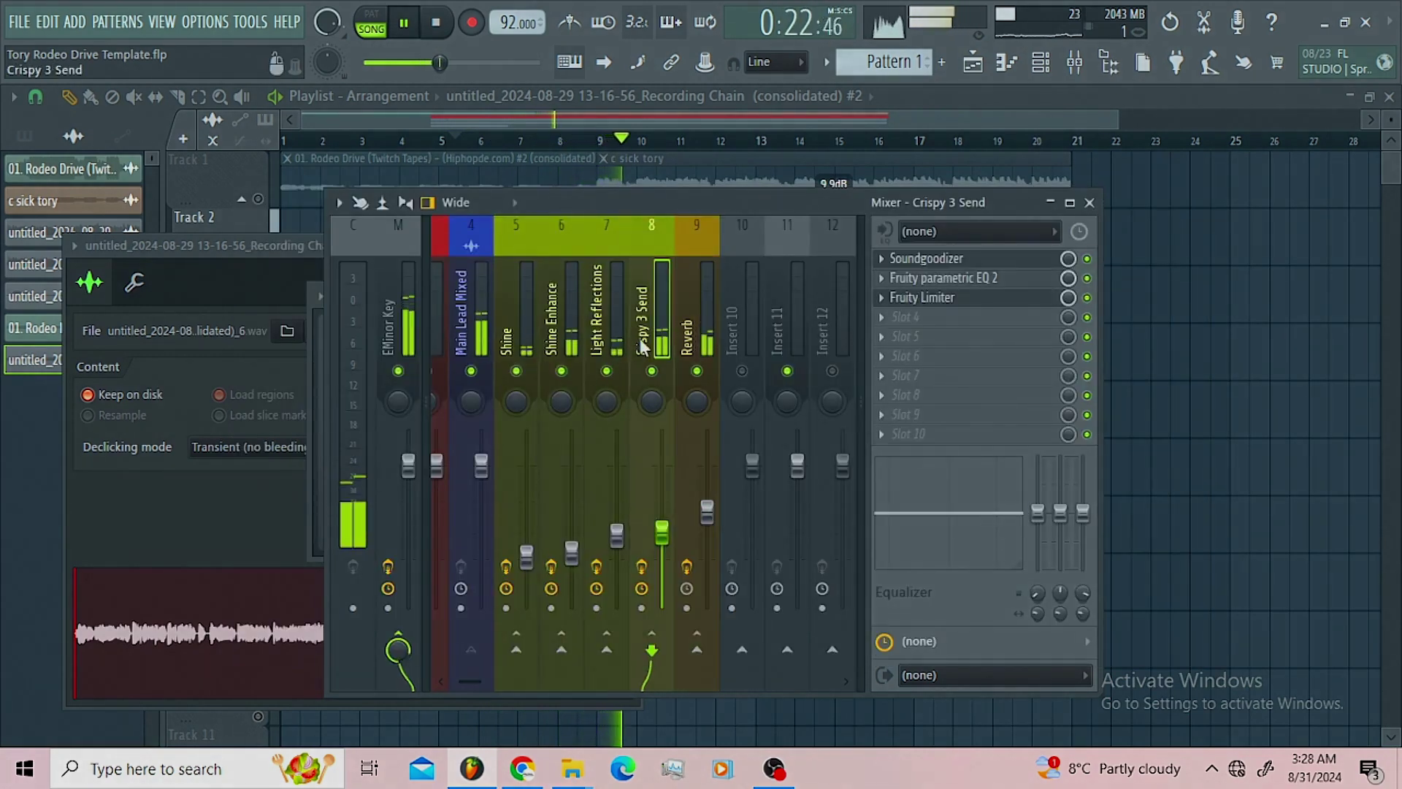
mouse_move(1040, 520)
mouse_down()
mouse_move(1040, 568)
mouse_move(1042, 532)
mouse_up()
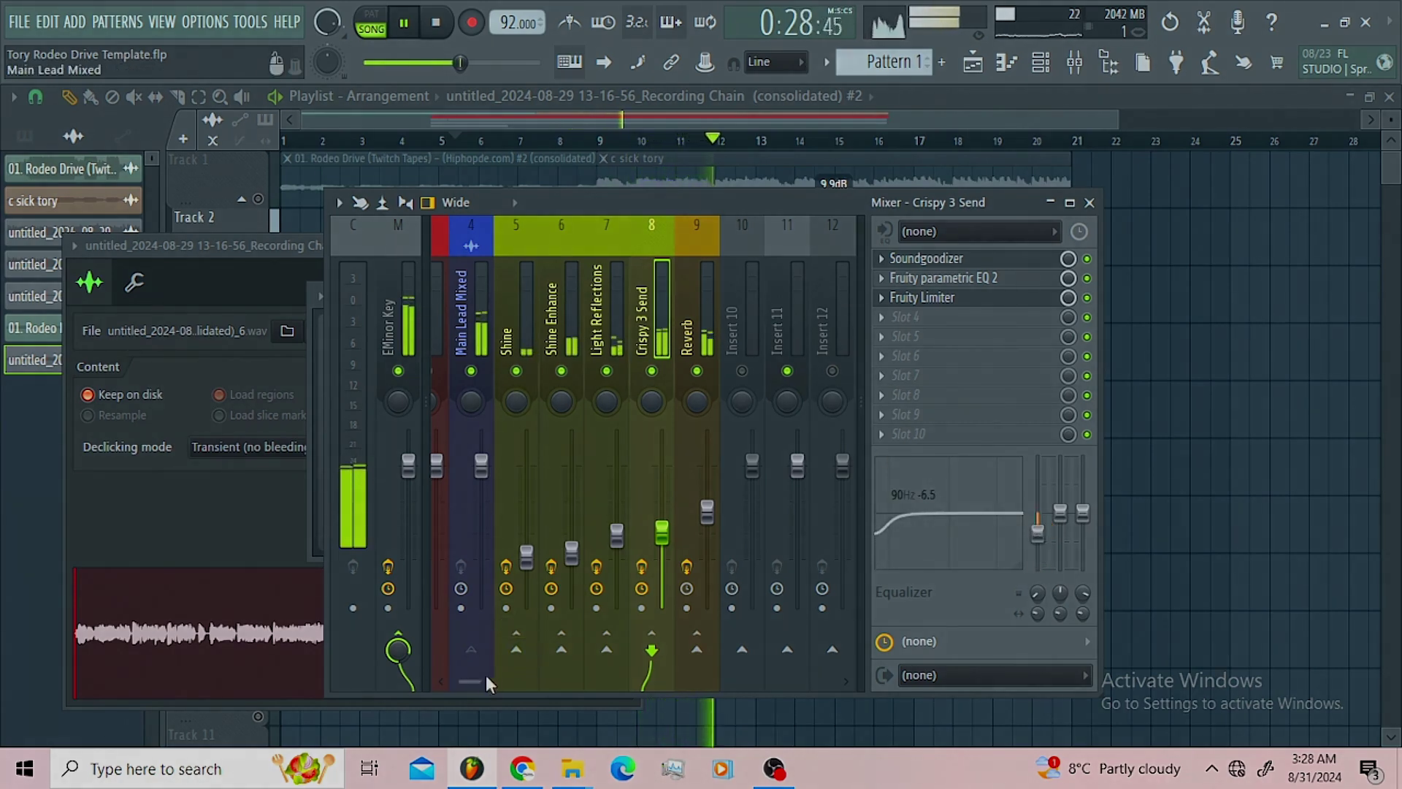
Unmute the beat on playlist Track 1, listen to the full mix while checking the mixer levels, and stop playback.
scroll(469, 677, left, 3)
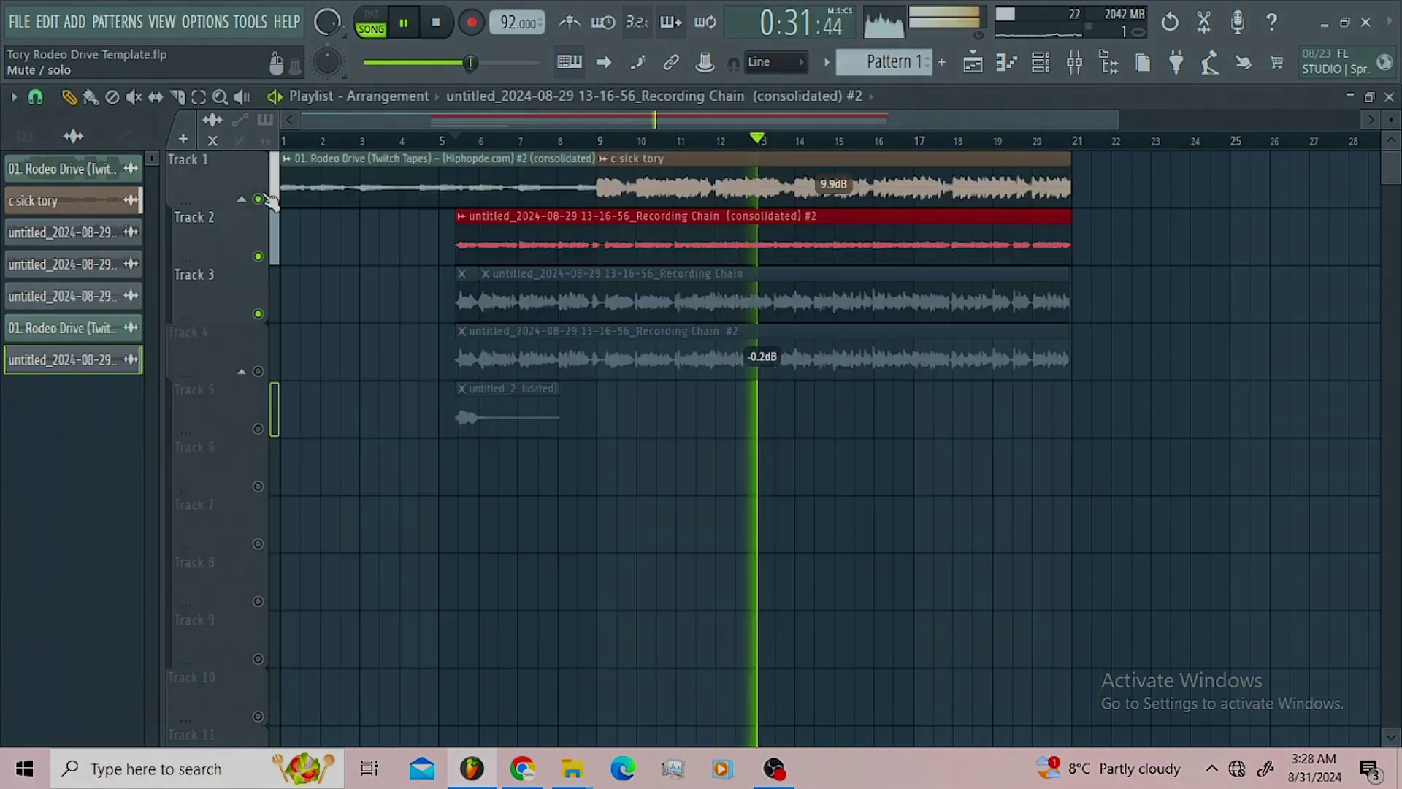
click(270, 201)
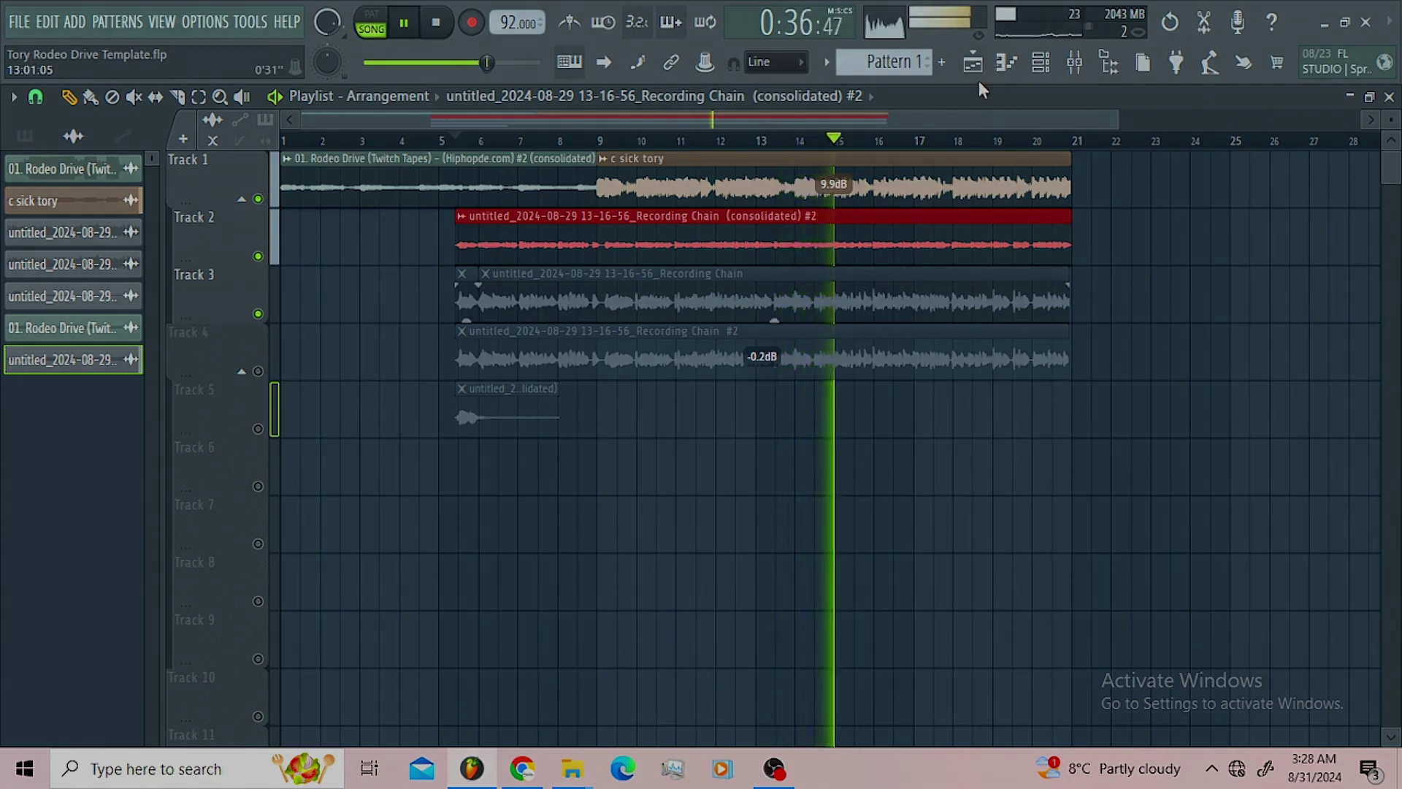
click(1074, 62)
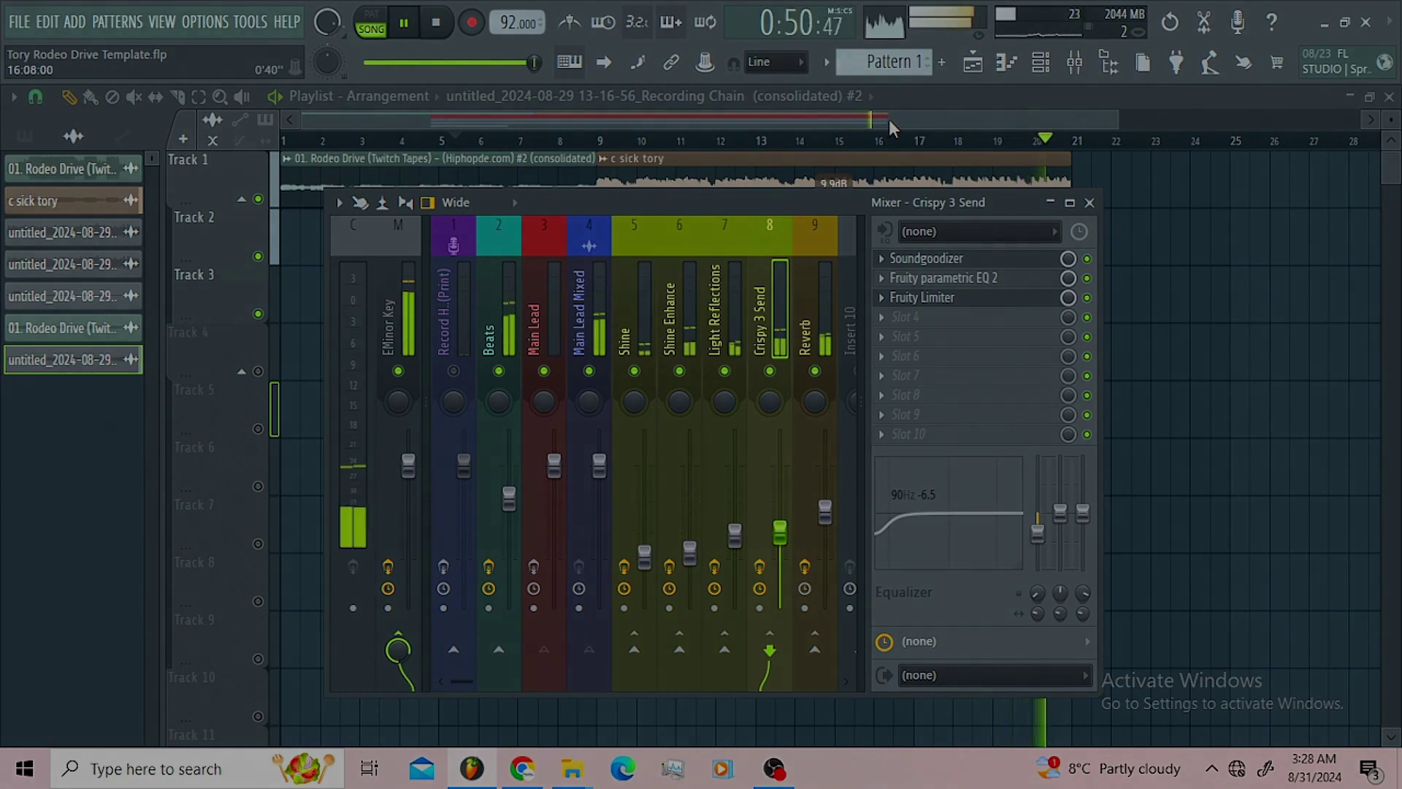
key(F9)
key(space)
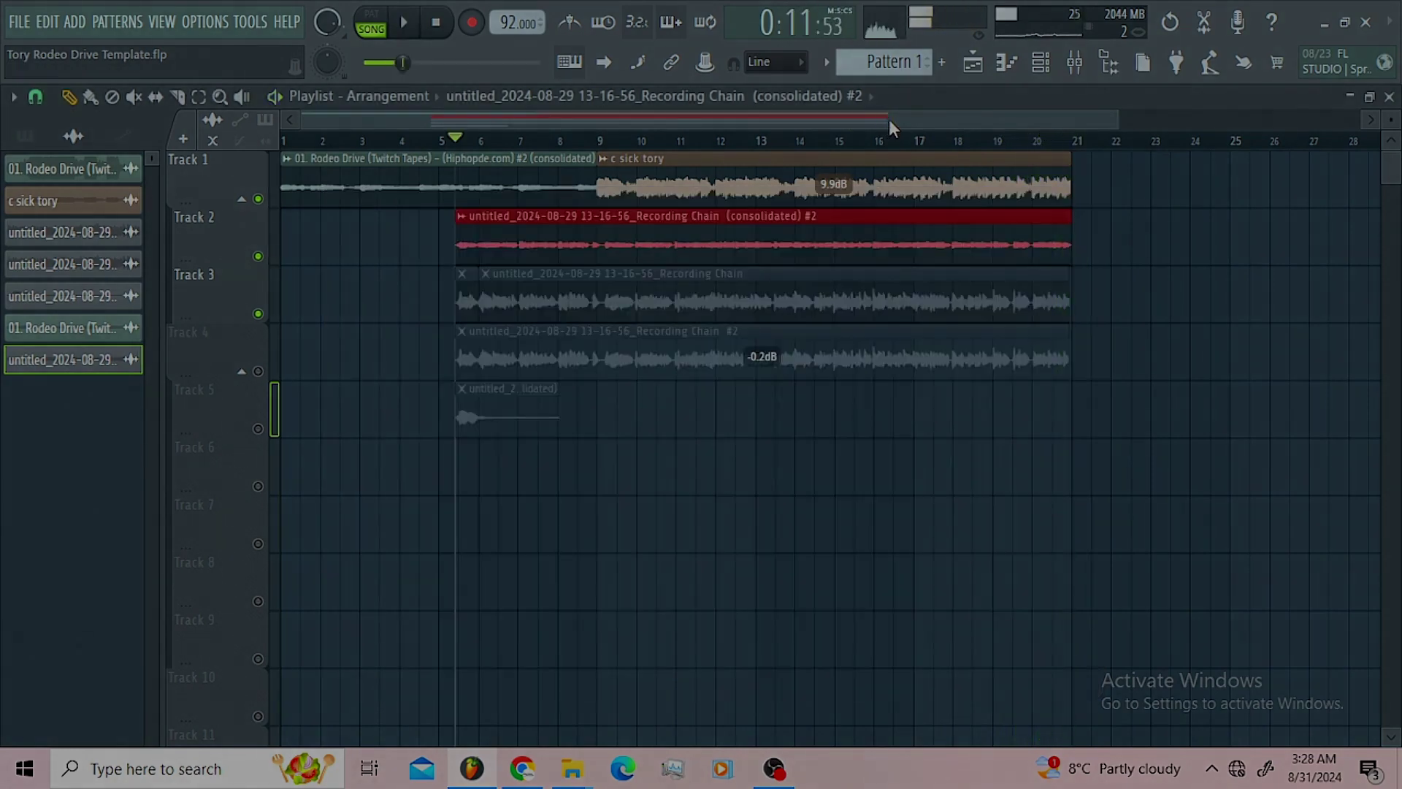
Set the playback start to bar 5, play the full mix to the end of the clips, and stop.
drag(455, 146, 443, 148)
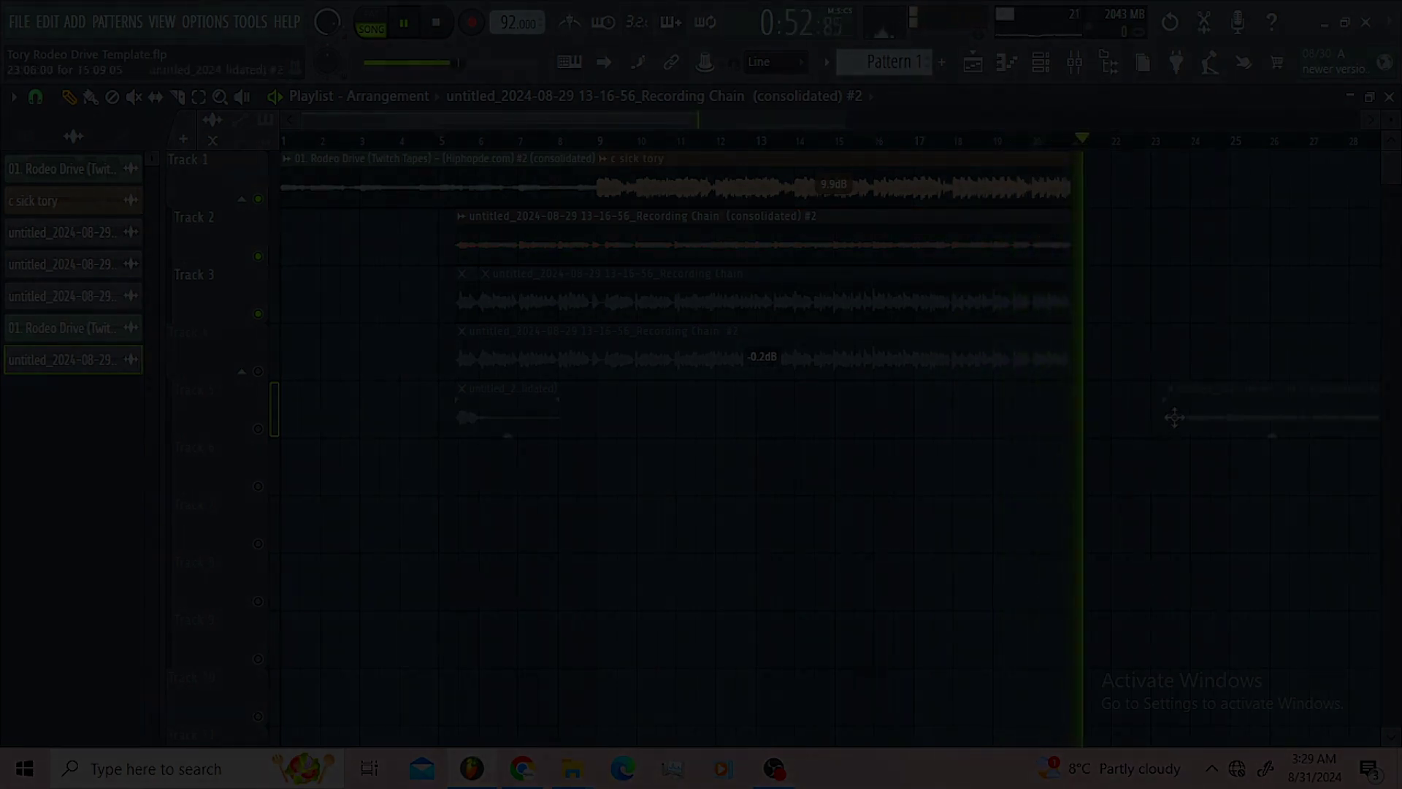
key(space)
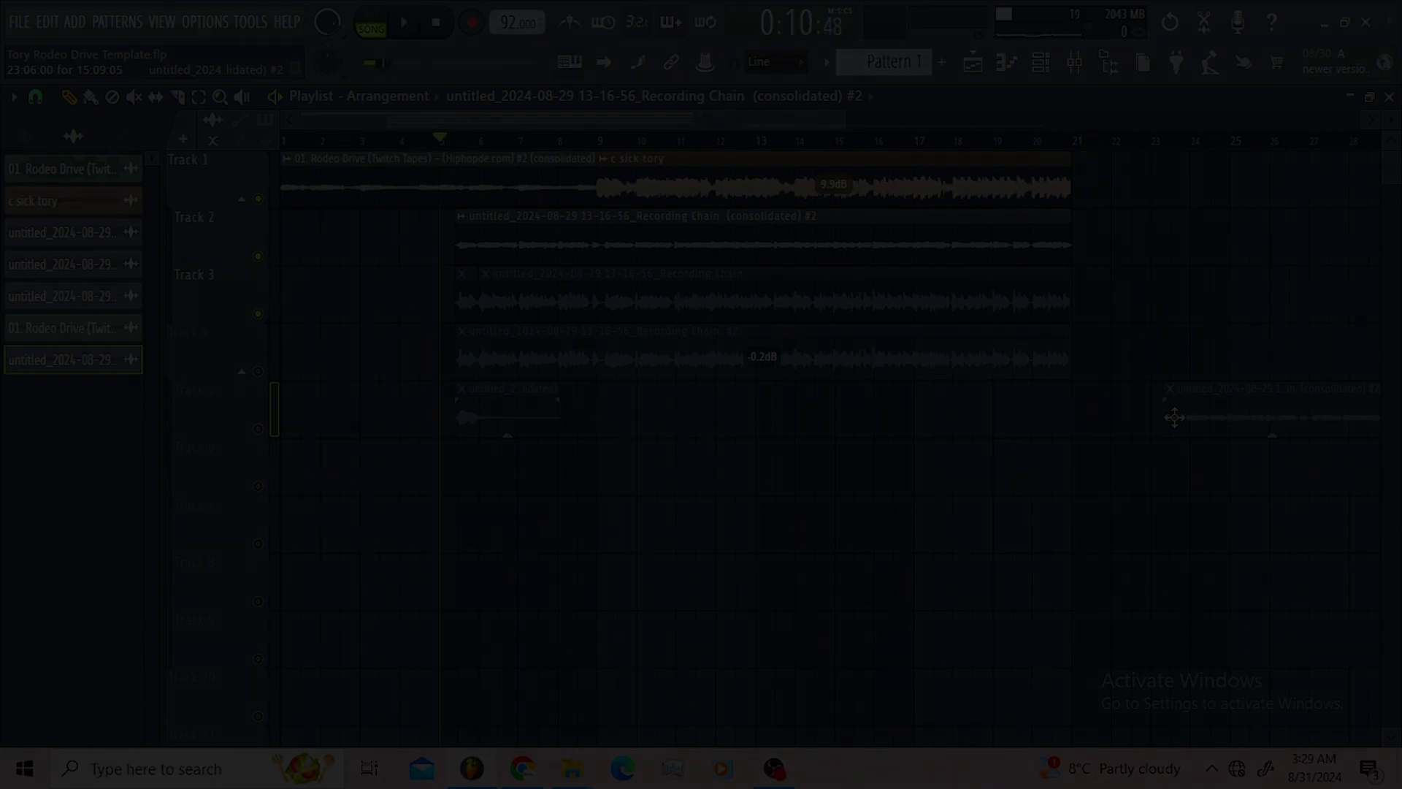